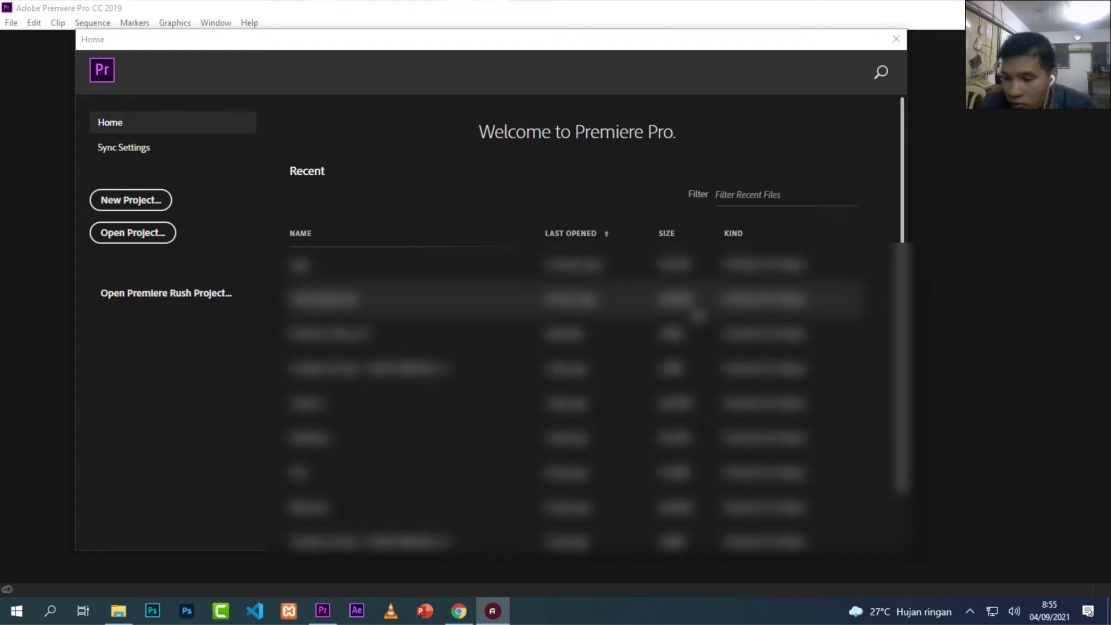
Step: Create a new project named Dokumentasi in the default Premiere Pro Template 2021 folder
click(151, 200)
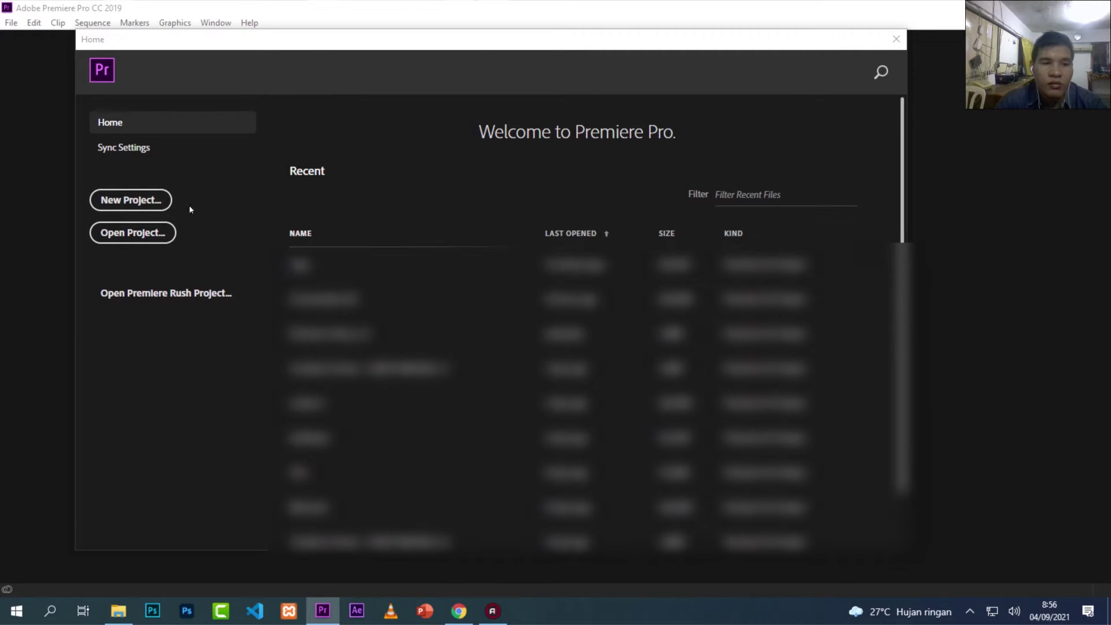
click(150, 207)
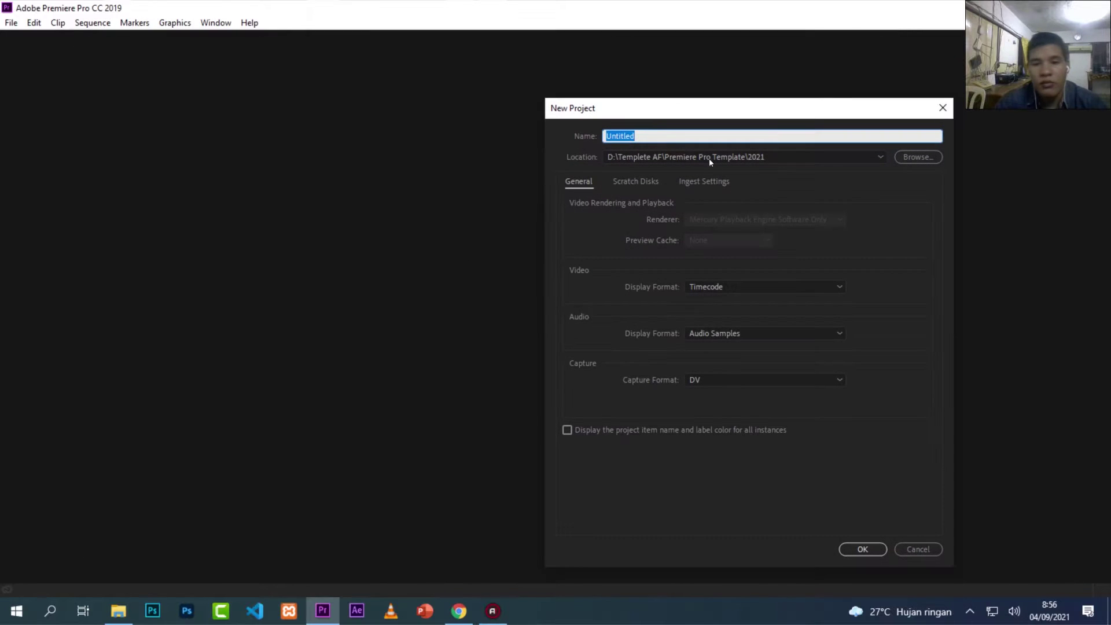
drag(655, 116, 368, 136)
text(D)
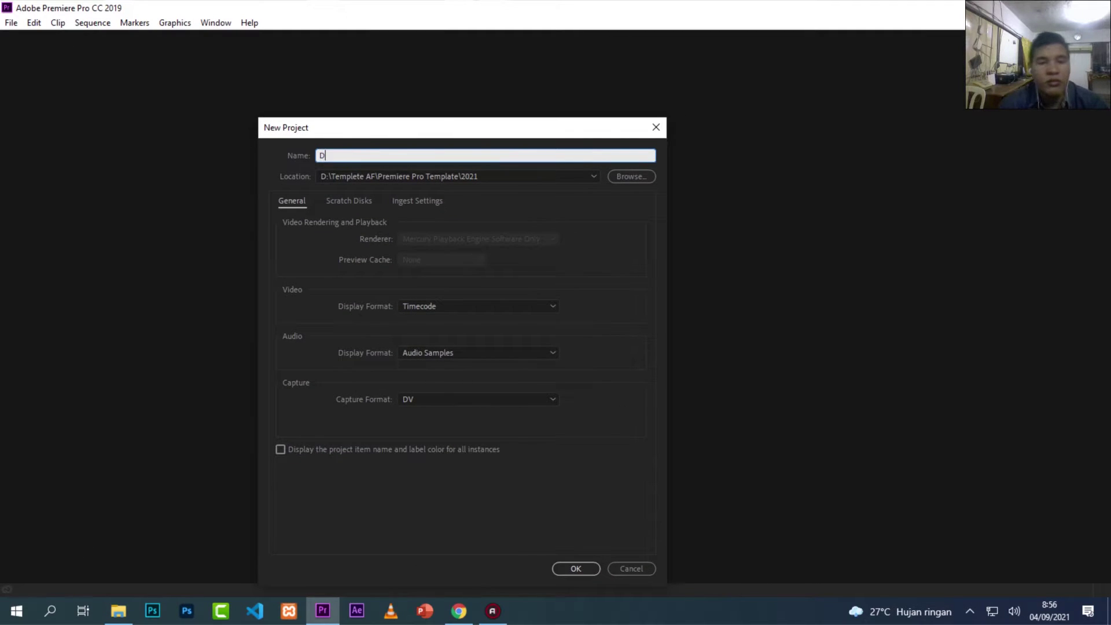
text(okumentasi)
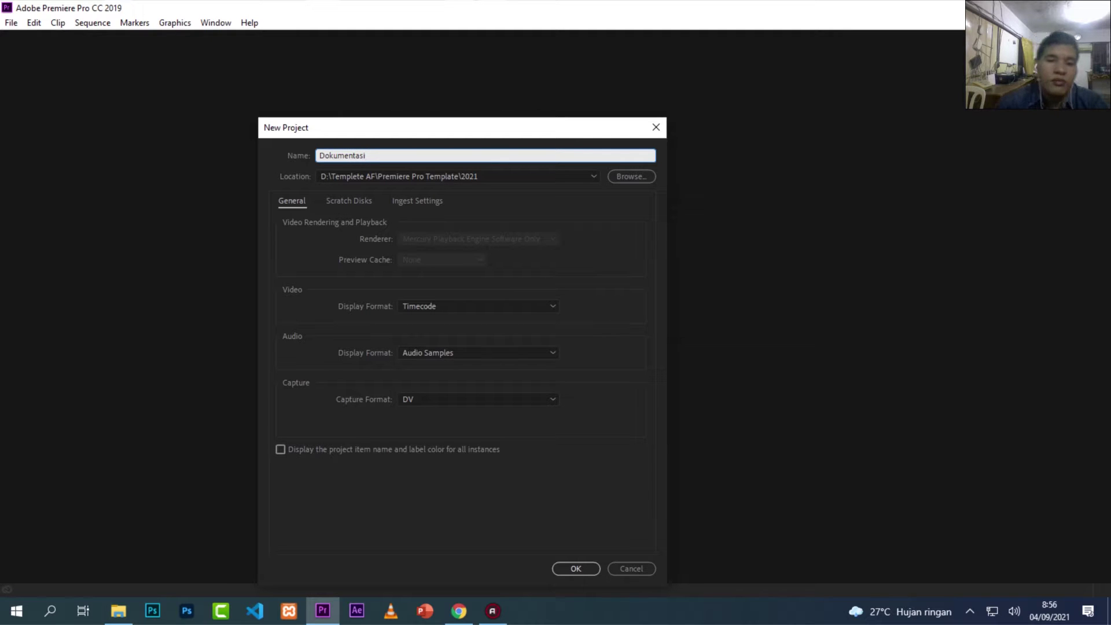
click(575, 568)
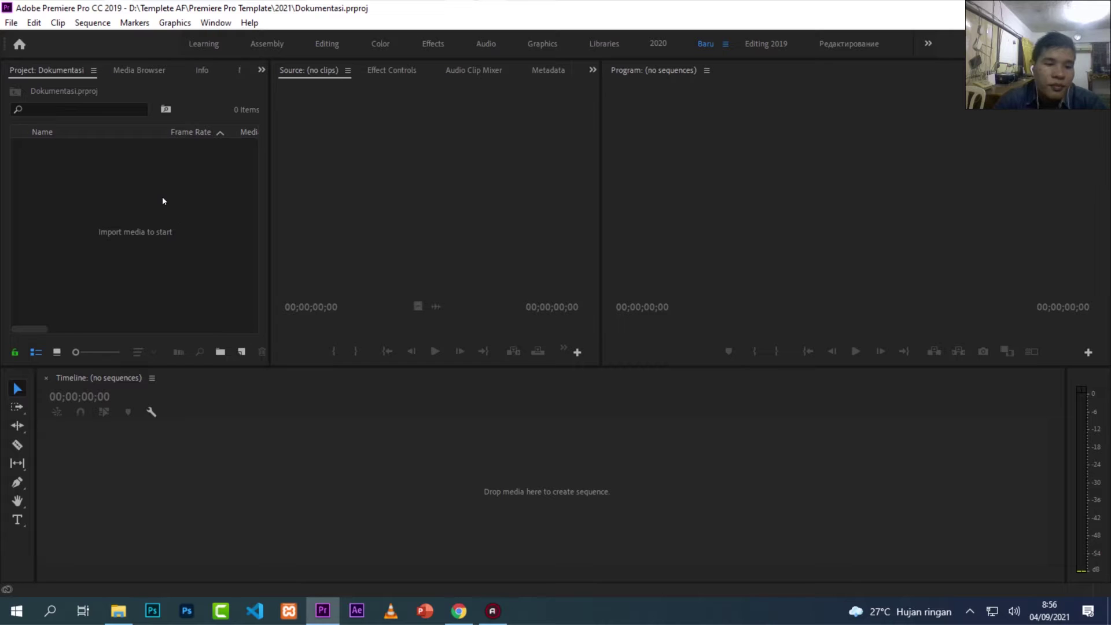
Step: Drag the Foto and Video footage folders from File Explorer into the Project panel
click(118, 610)
mouse_move(325, 163)
mouse_down()
mouse_move(317, 87)
mouse_move(406, 253)
mouse_move(325, 619)
mouse_up()
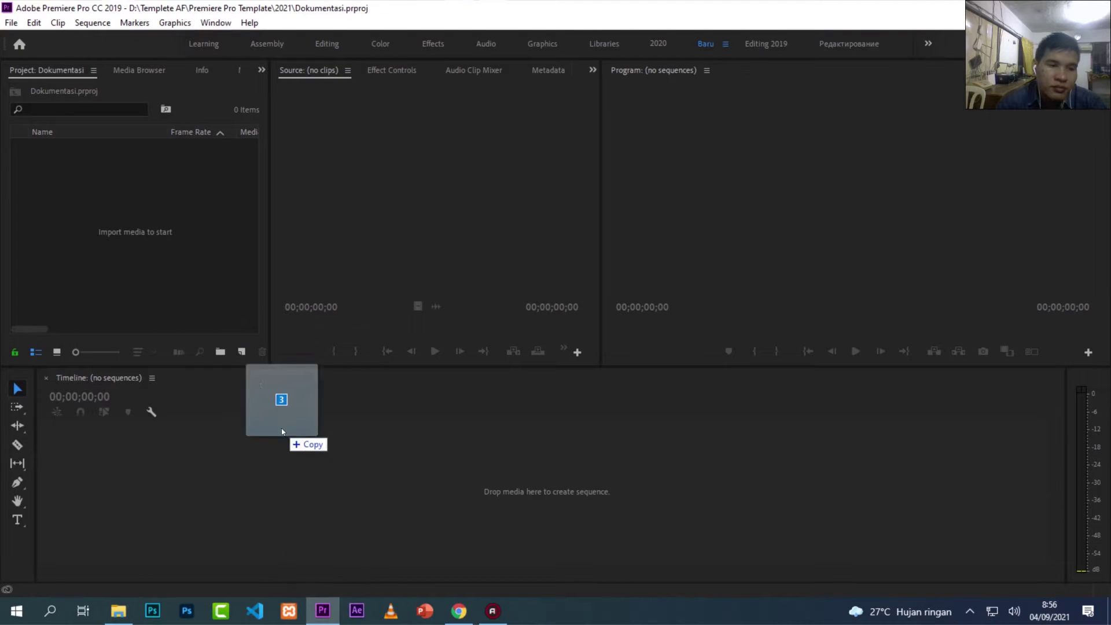
drag(325, 619, 104, 178)
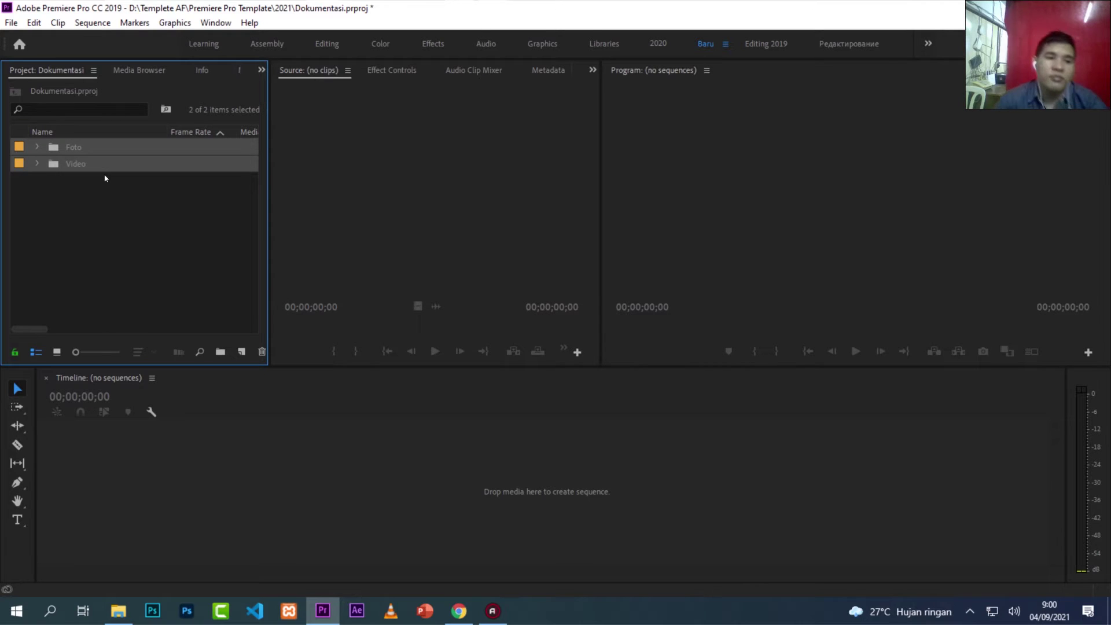
click(135, 211)
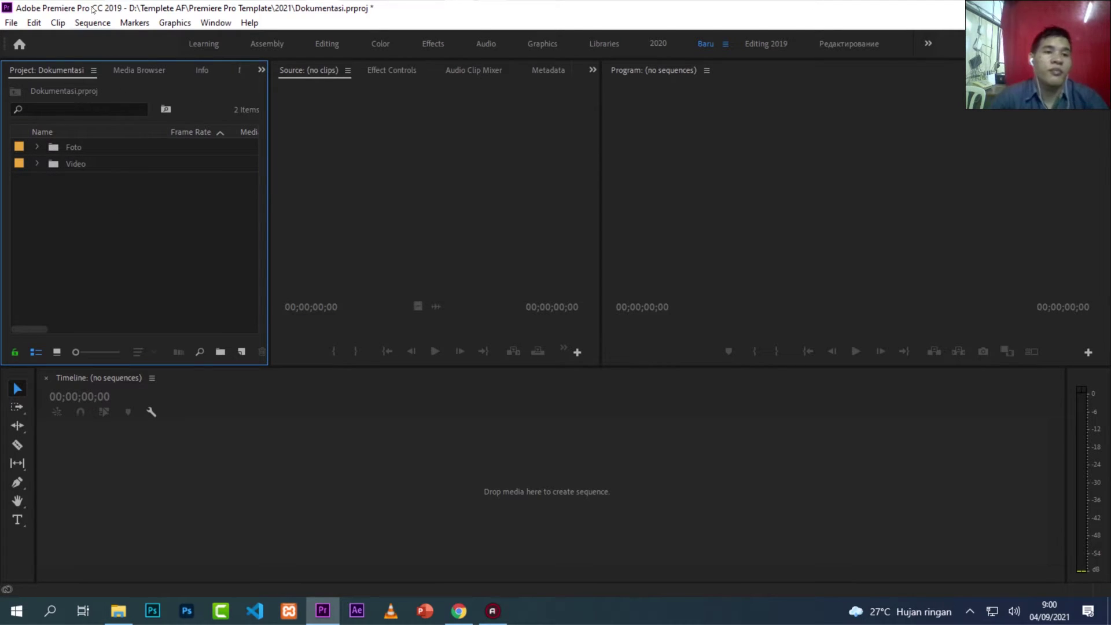
Step: Create a sequence named Scene1 from the custom IG preset
click(11, 22)
mouse_move(46, 38)
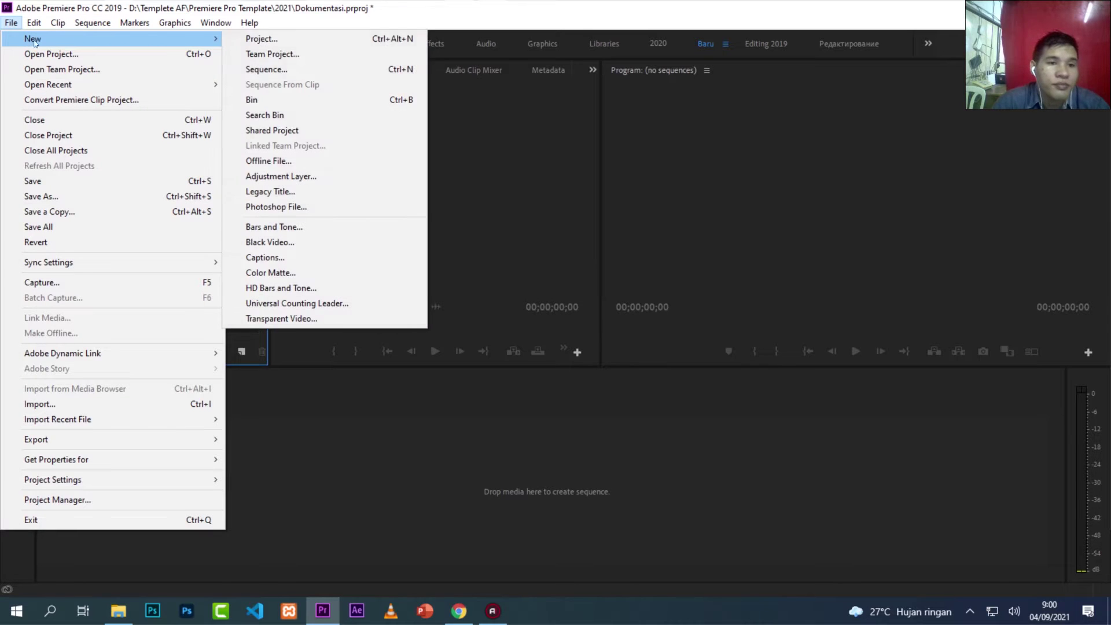
click(275, 74)
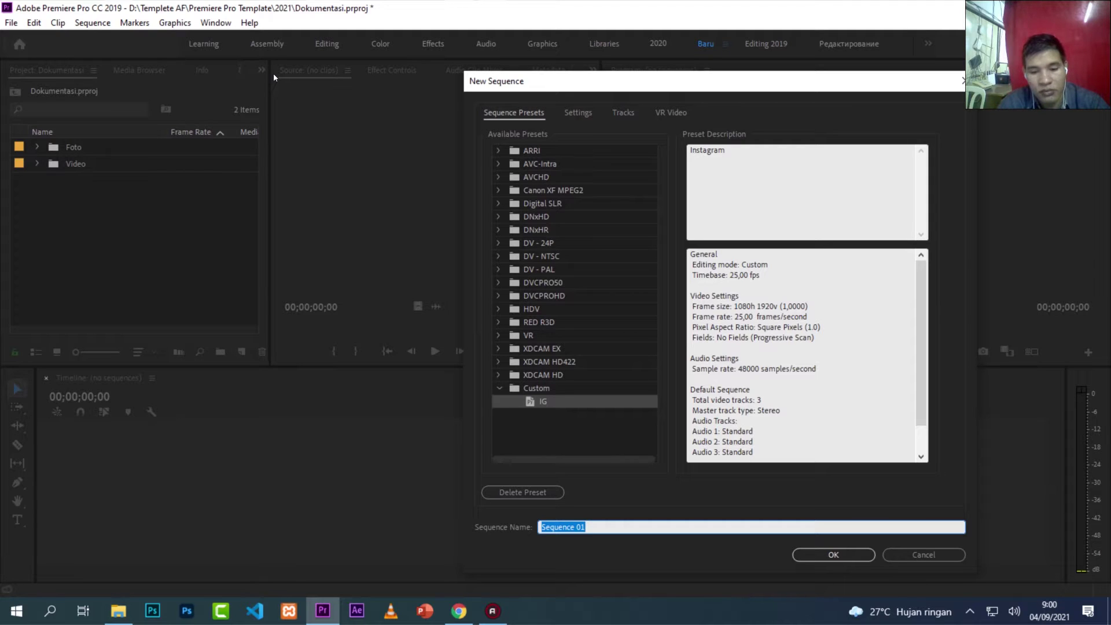
text(D)
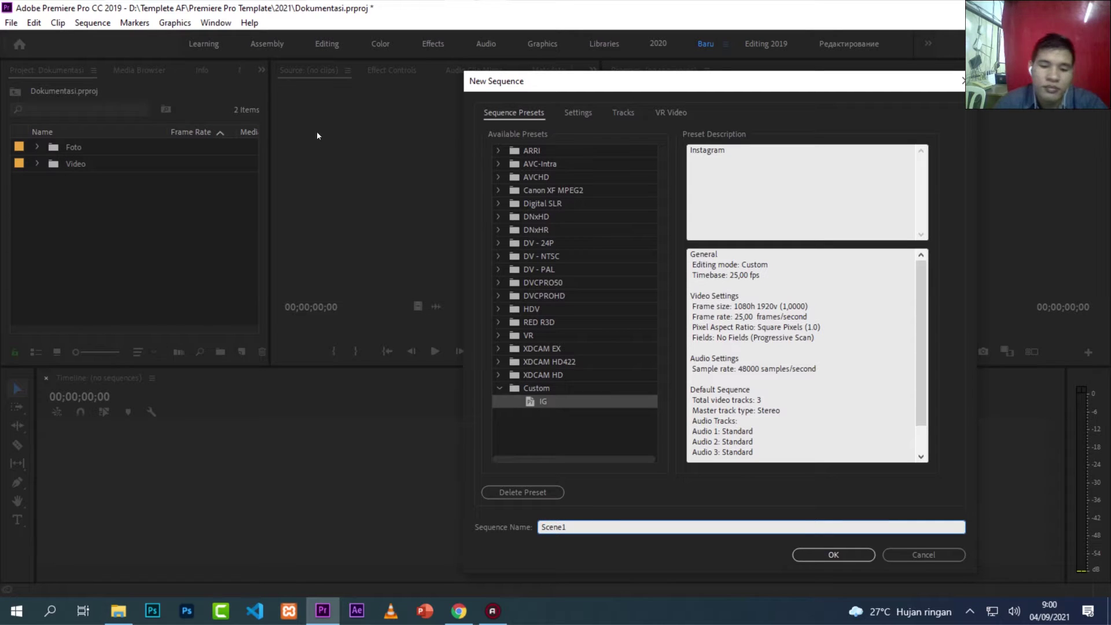
click(841, 554)
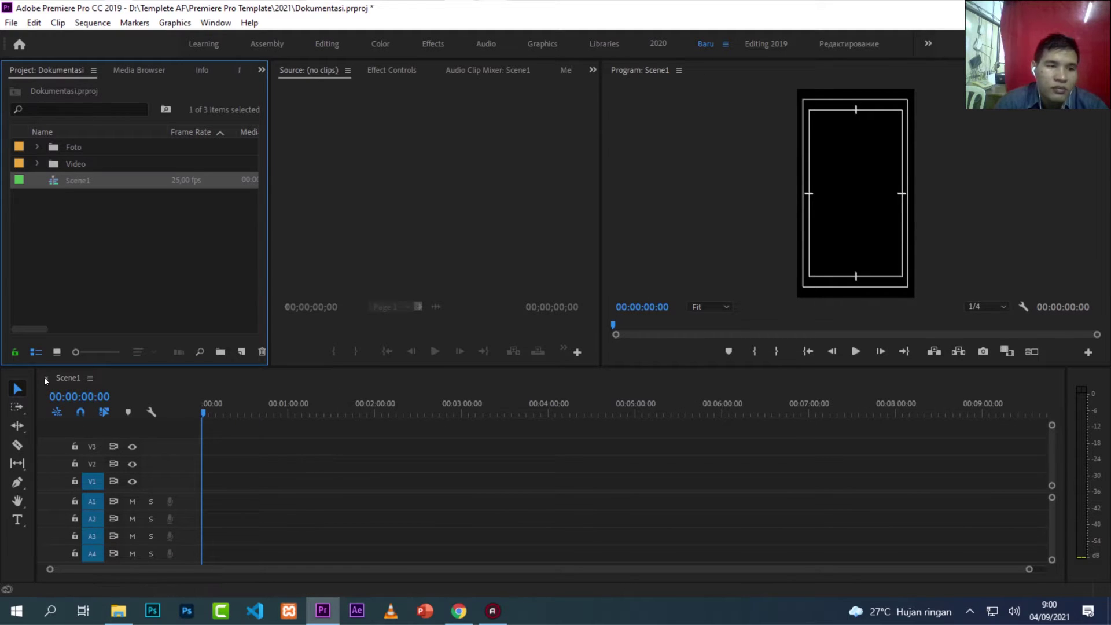
Step: Clear the Scene1 sequence from the project
right_click(72, 182)
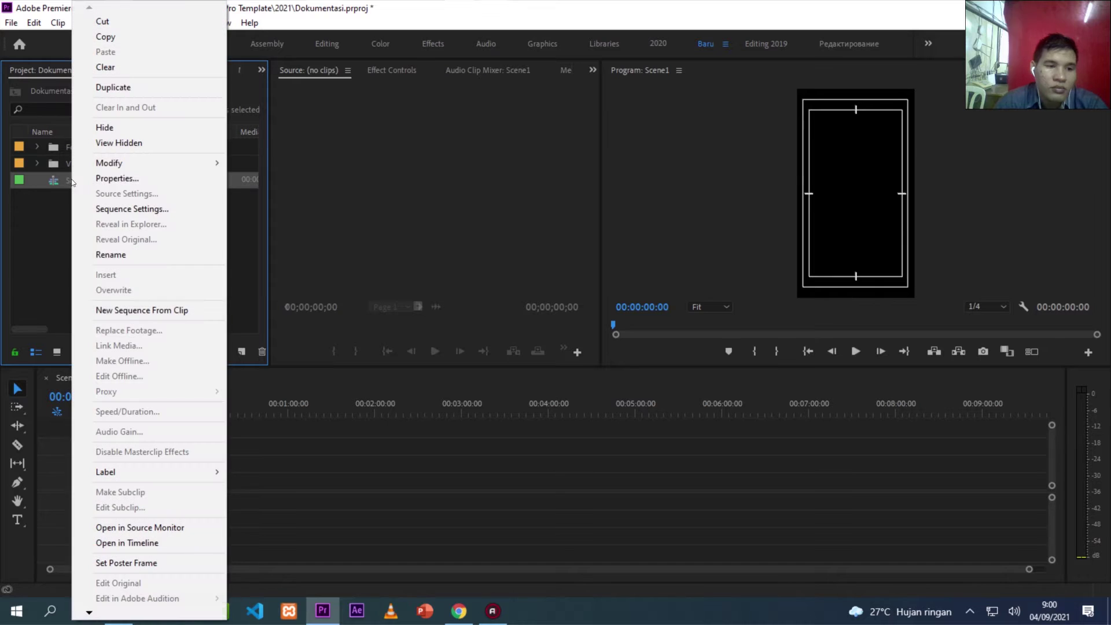
click(133, 69)
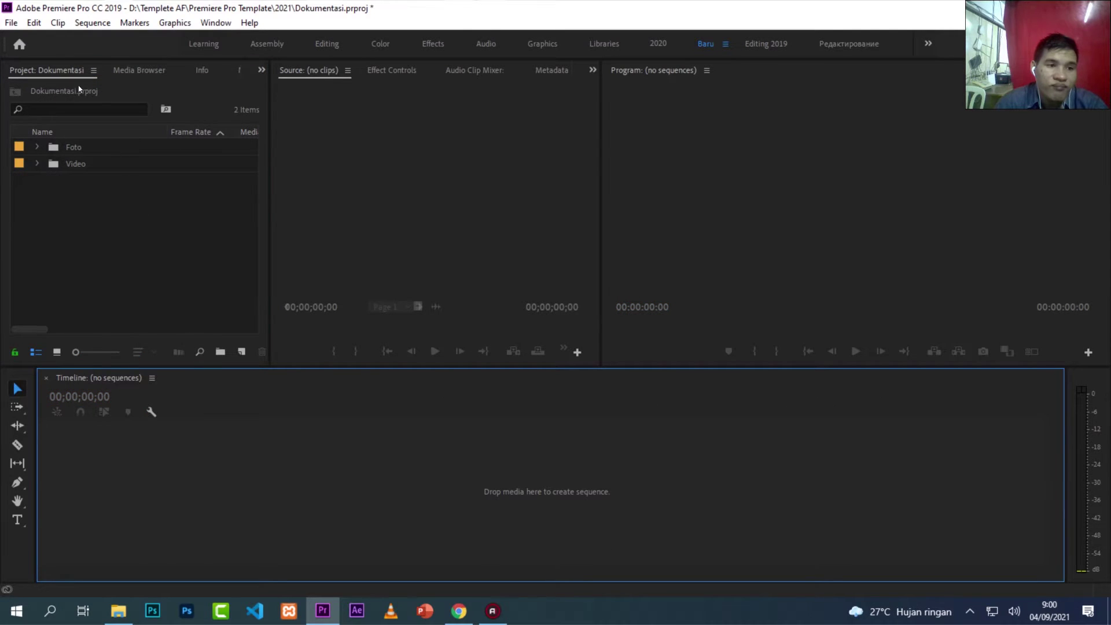
click(11, 23)
Step: Make a new sequence named 'Scene 1' using the Digital SLR 1080p > DSLR 1080p30 preset
mouse_move(58, 39)
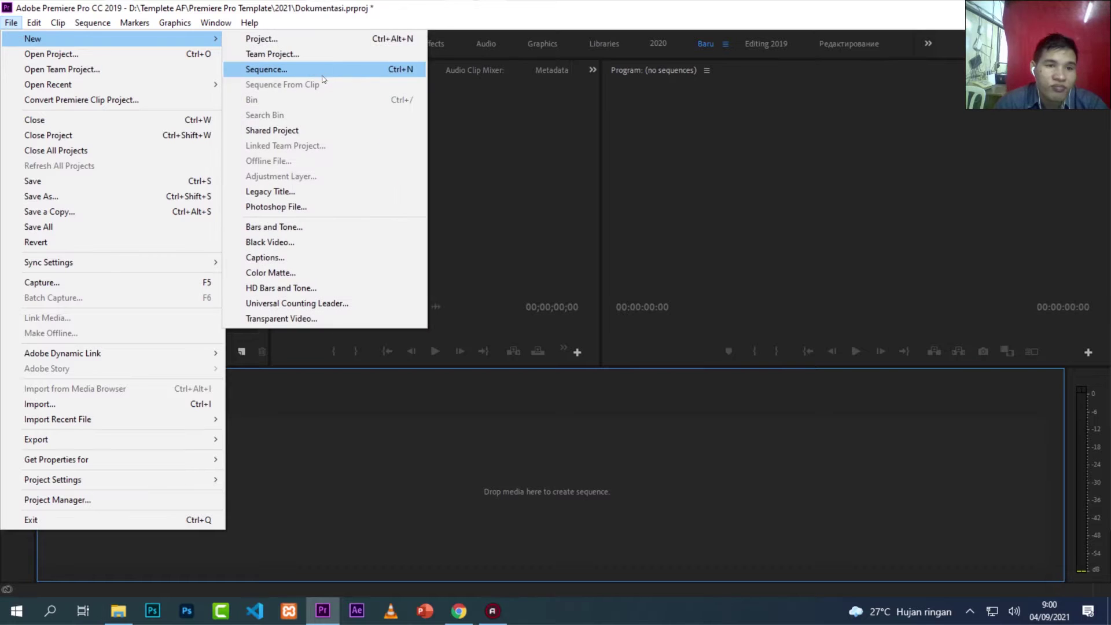
click(322, 71)
text(S)
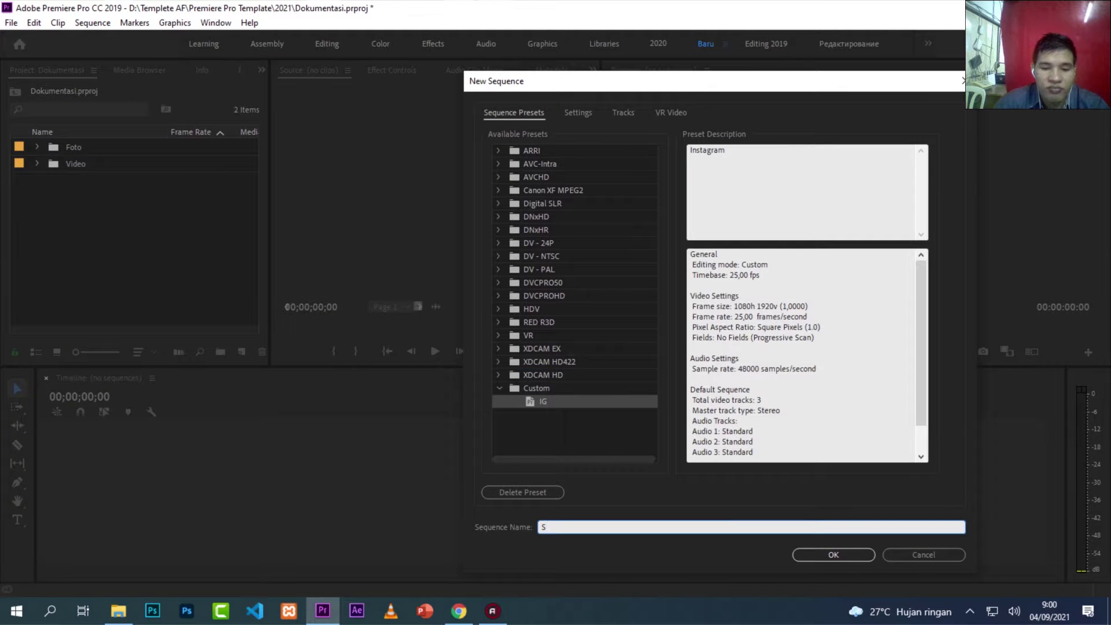
text(cene)
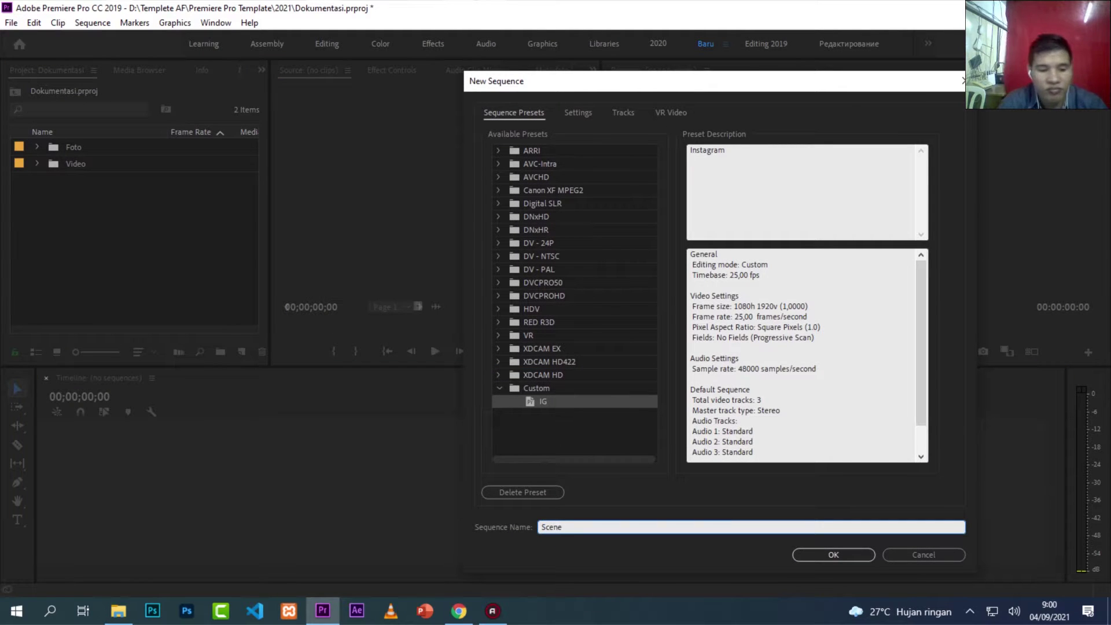
text( 1)
click(852, 558)
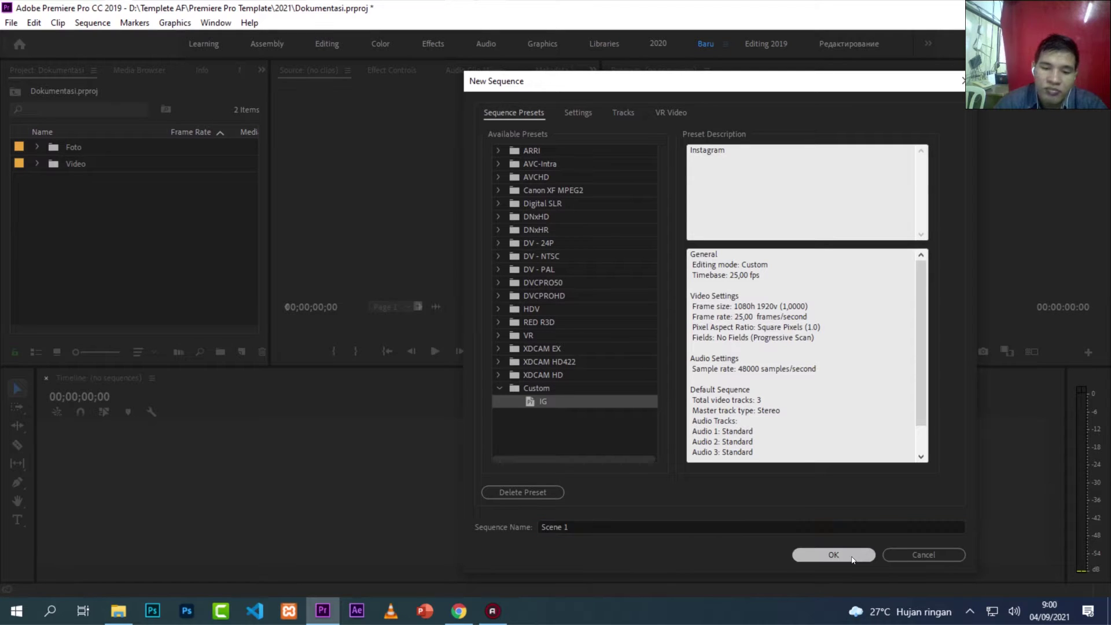
click(499, 389)
click(499, 202)
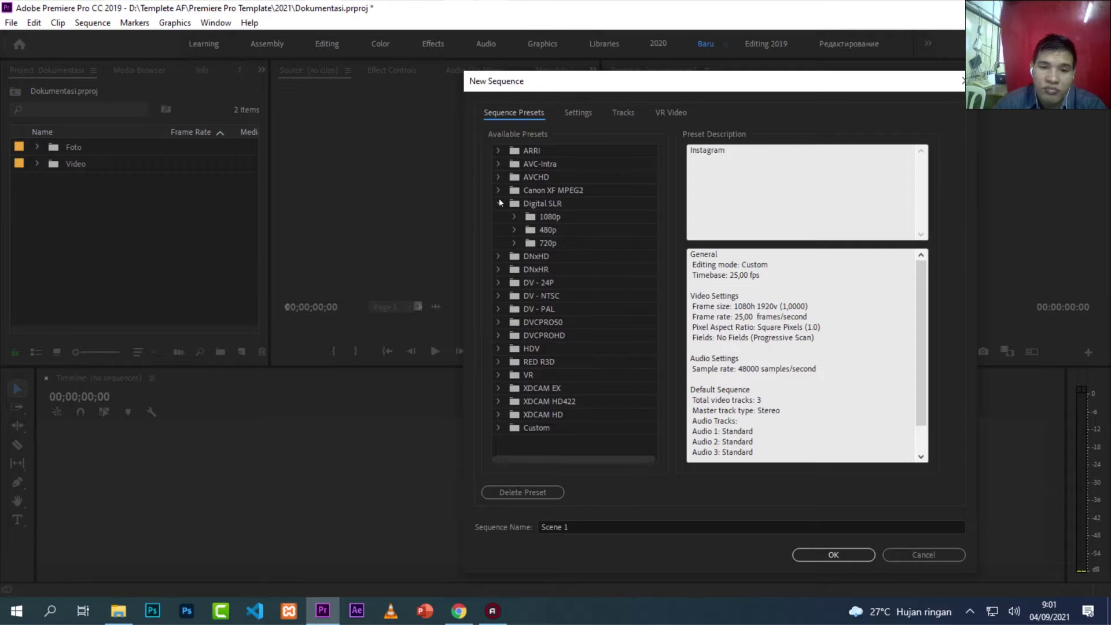
click(512, 216)
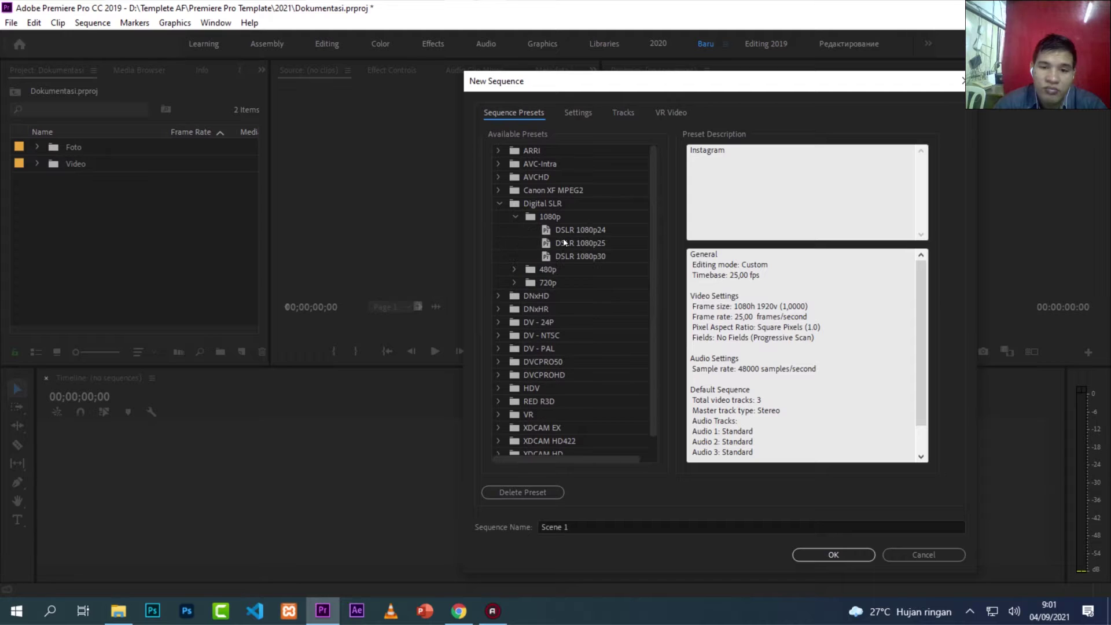
click(572, 256)
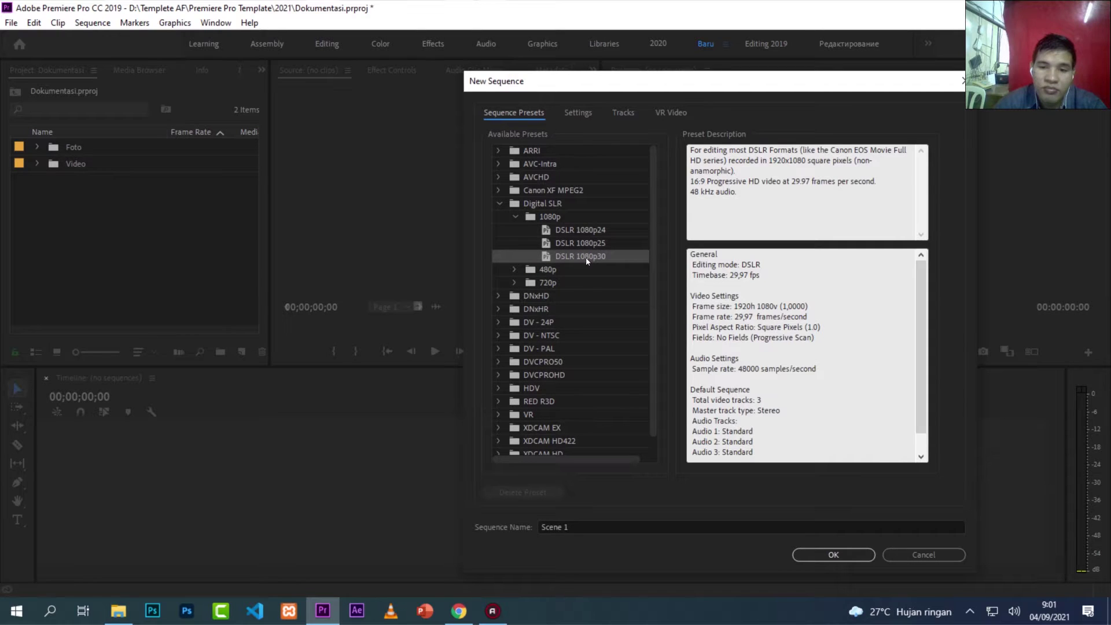
click(816, 555)
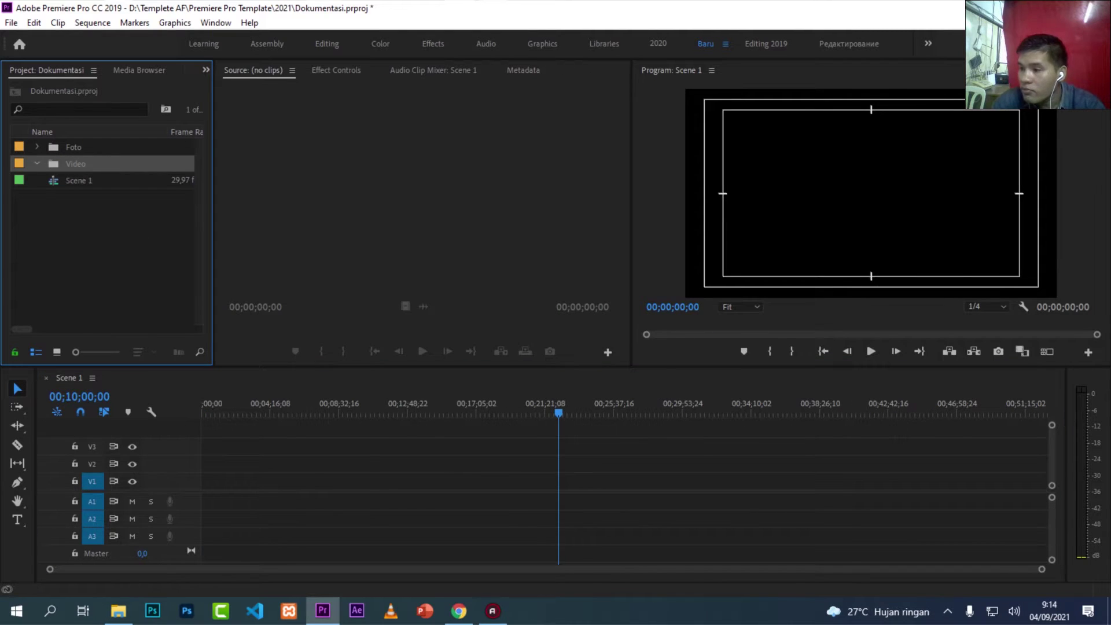
Step: Import a clip, set its out point at 00:00:10:11, and place it in Scene 1 keeping sequence settings
drag(259, 191, 79, 159)
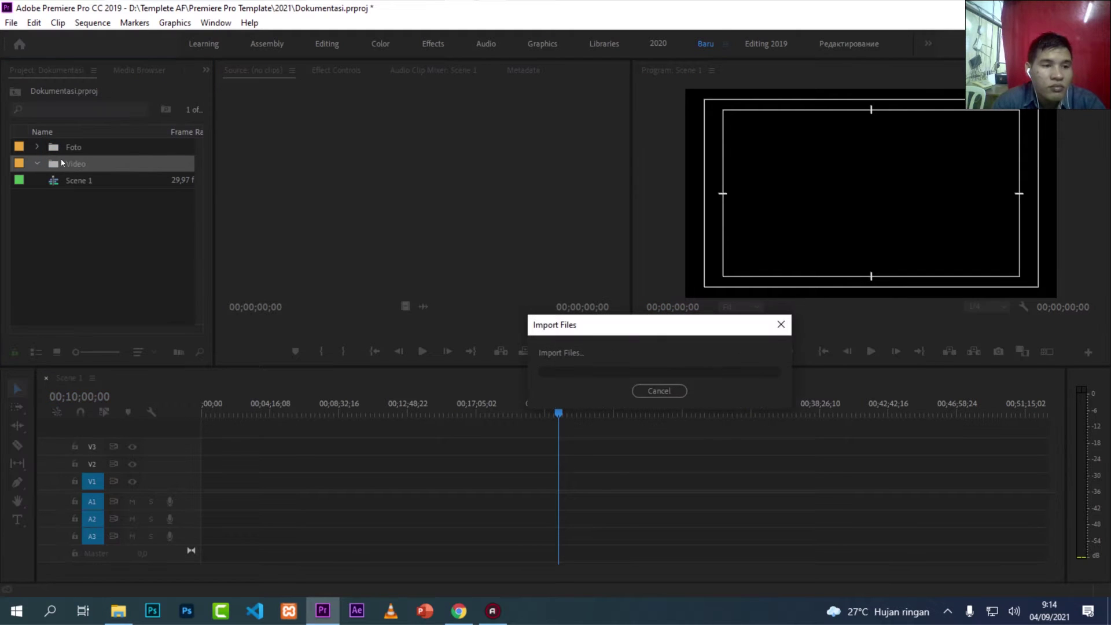
double_click(87, 180)
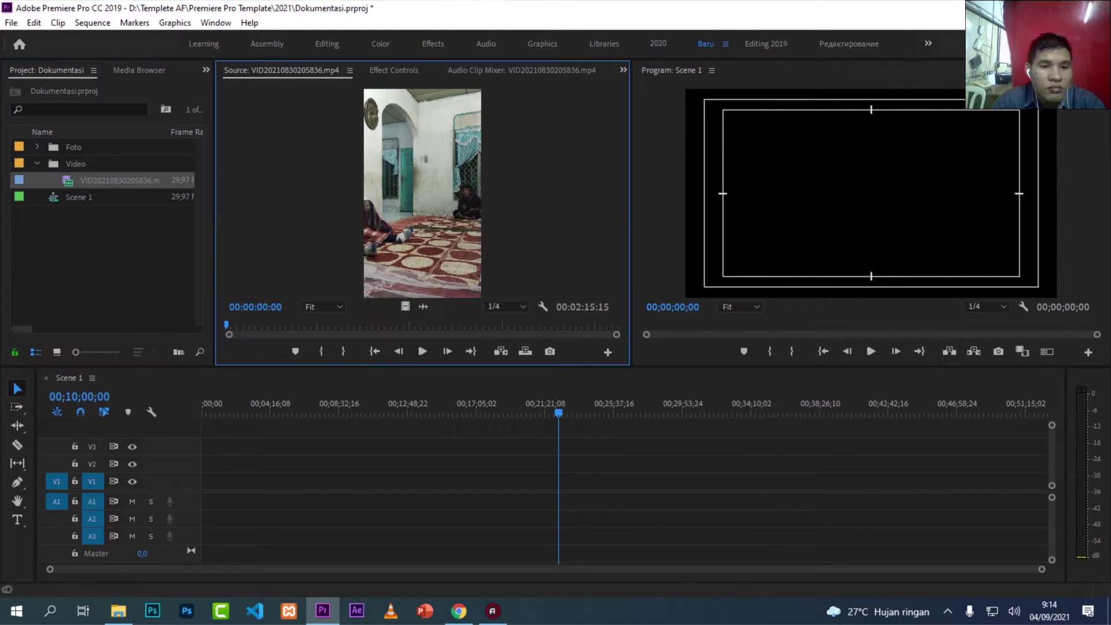
mouse_move(257, 322)
mouse_down()
mouse_move(229, 322)
mouse_move(254, 322)
mouse_up()
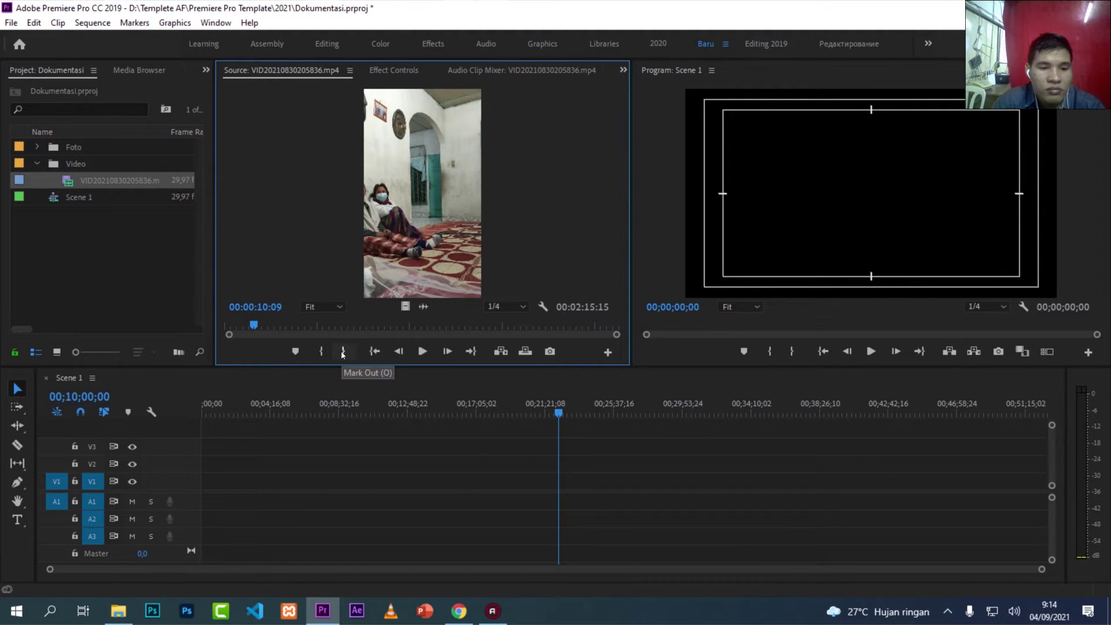
drag(253, 324, 245, 324)
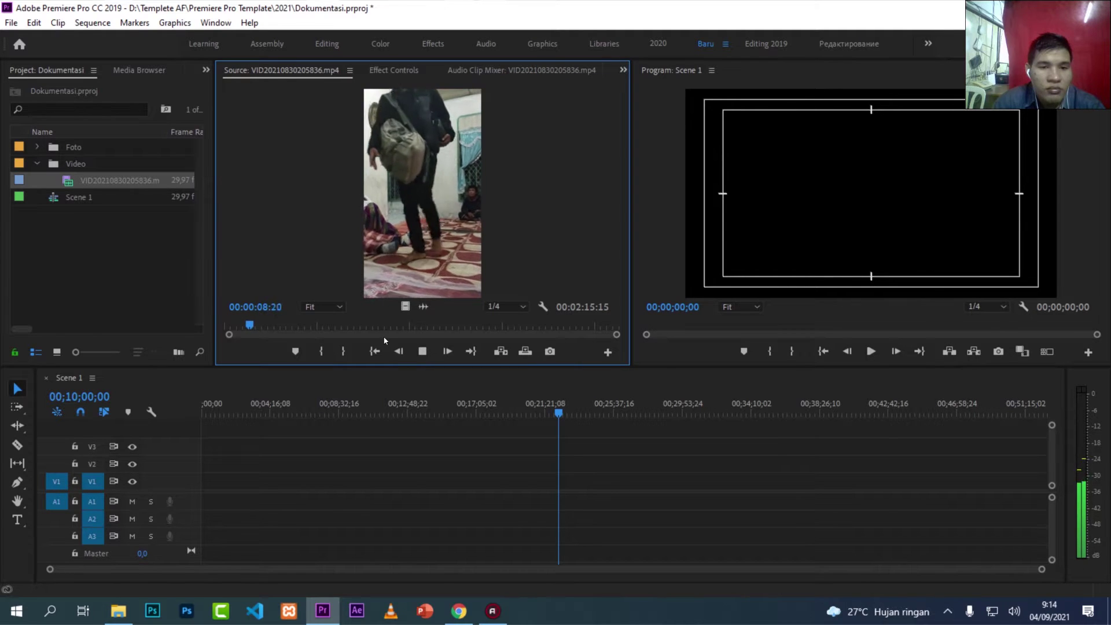
key(space)
key(o)
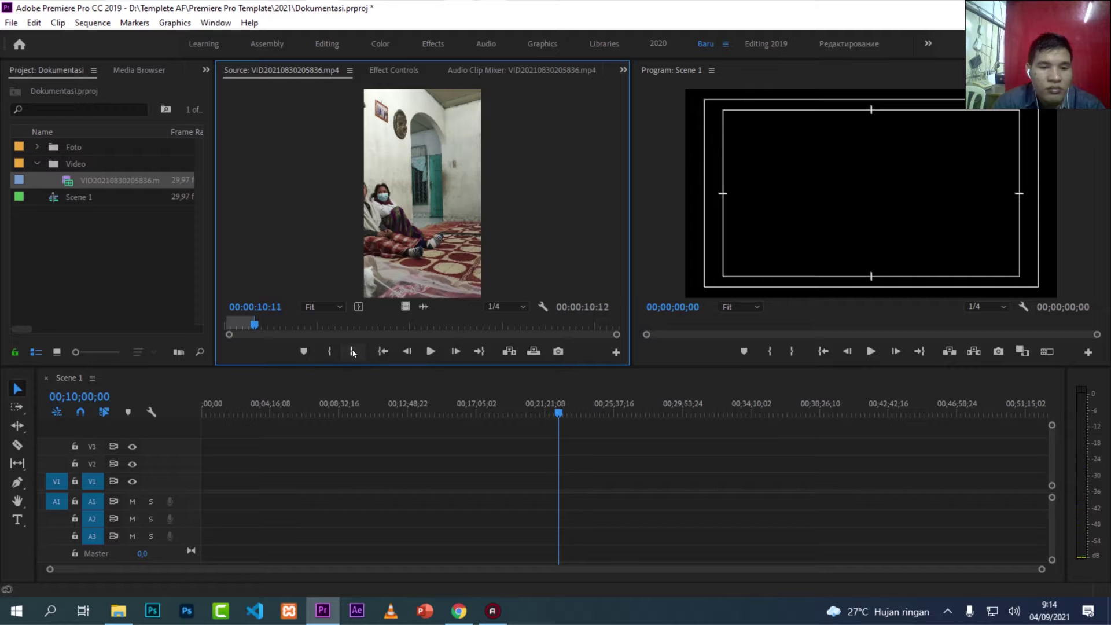
drag(407, 283, 202, 486)
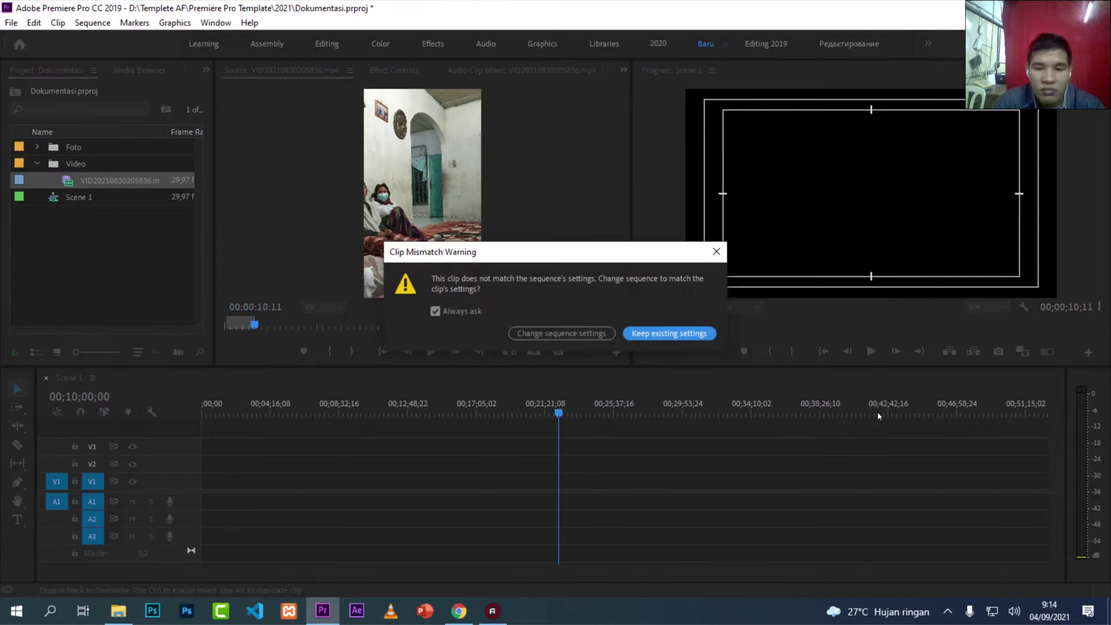
click(685, 340)
key(=)
drag(942, 568, 467, 569)
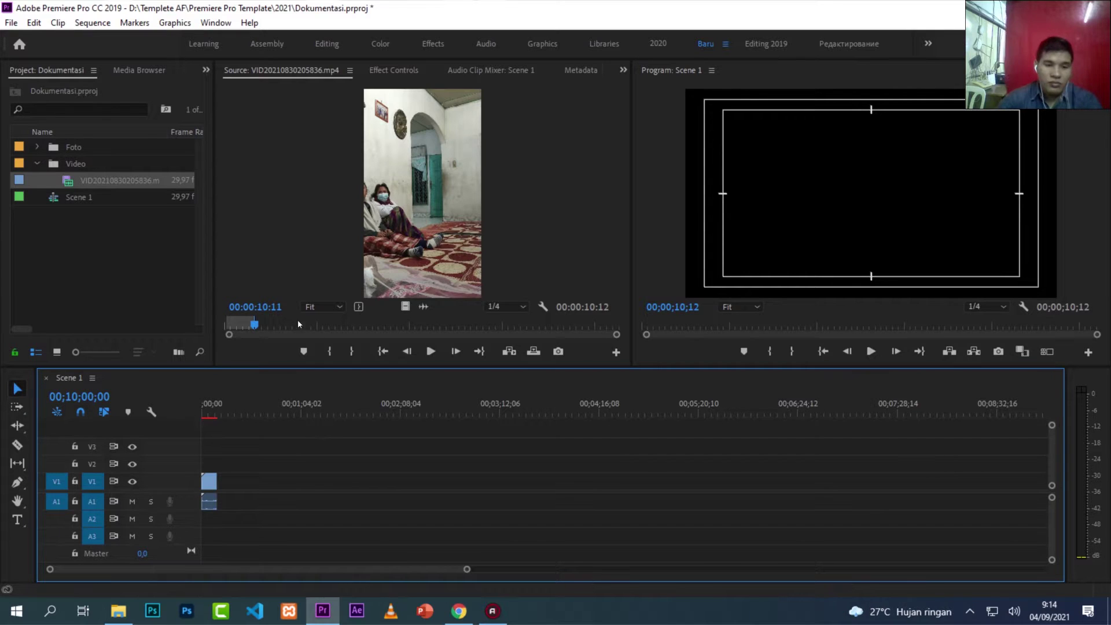
Step: Mark an in point near the clip's end, append that section after the first clip, and import another video
click(283, 325)
drag(286, 326, 267, 325)
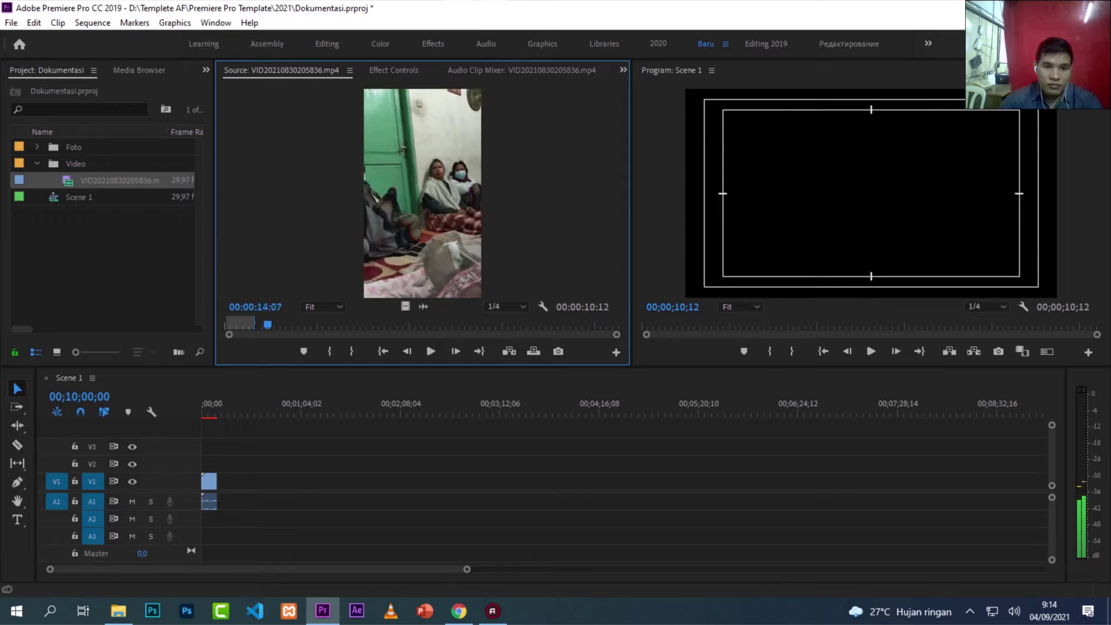
drag(268, 325, 569, 329)
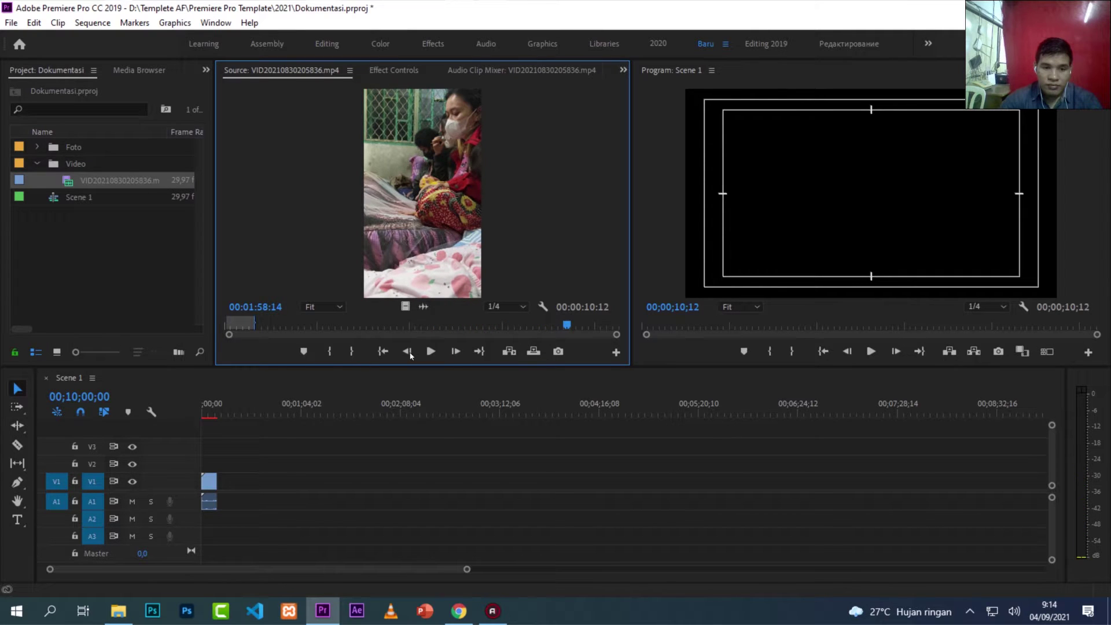
click(329, 351)
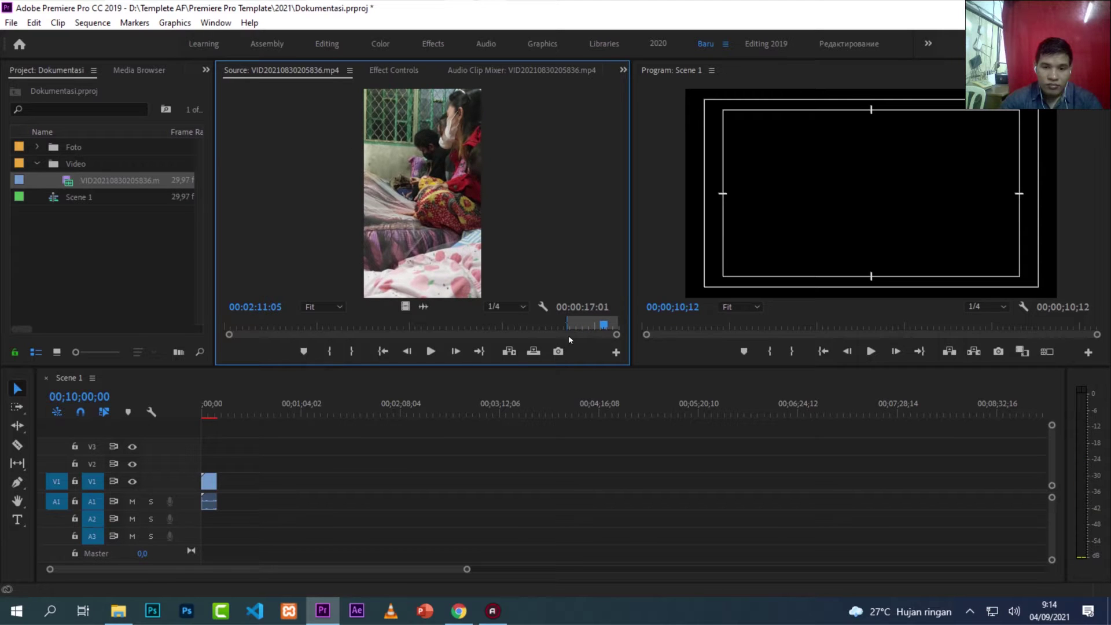
drag(236, 481, 227, 482)
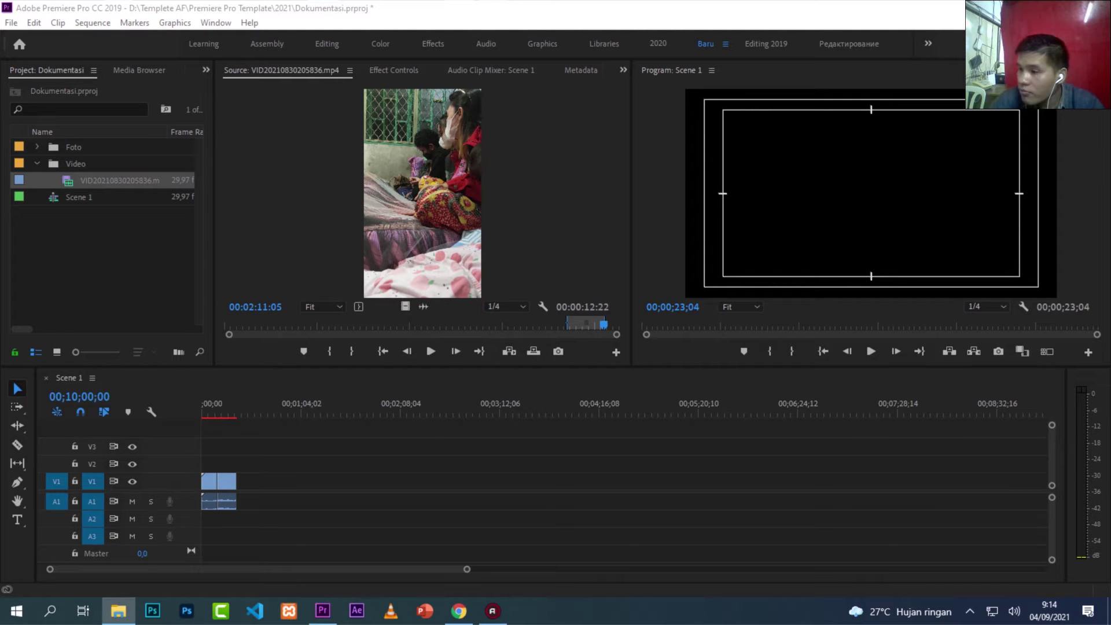
drag(149, 252, 114, 184)
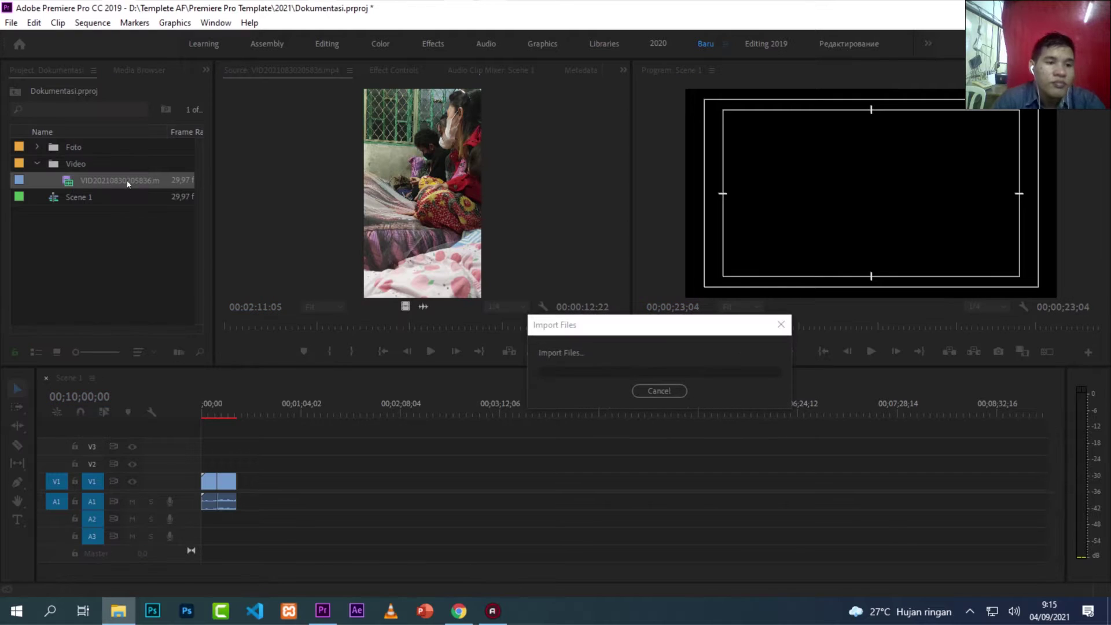
Step: Preview VID20210831085014.mp4, mark a first excerpt, and add it to Scene 1
double_click(64, 198)
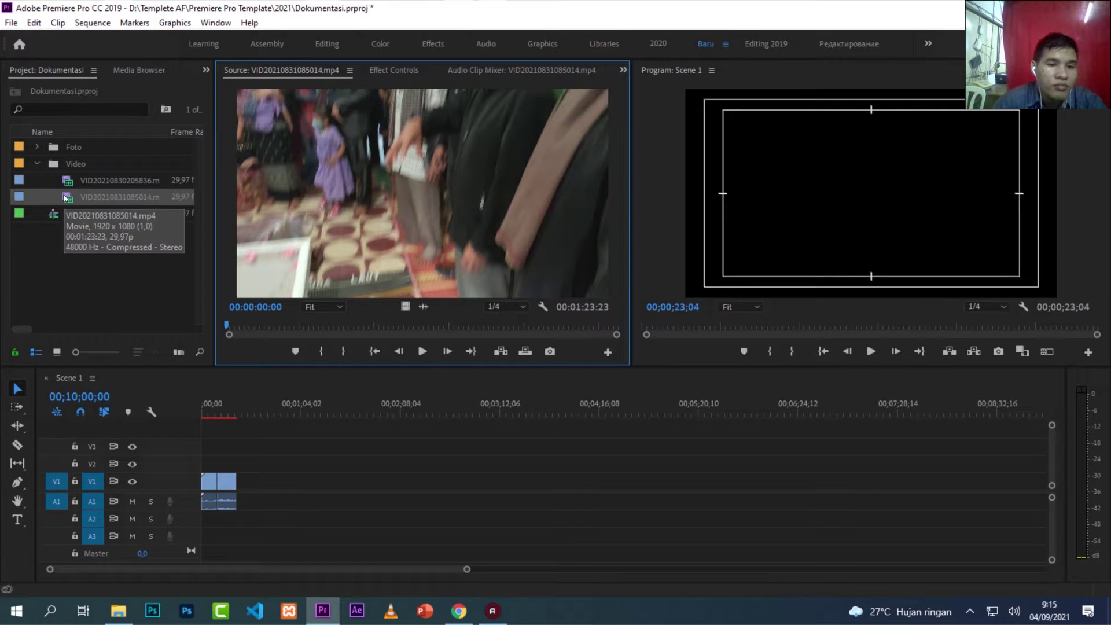
key(space)
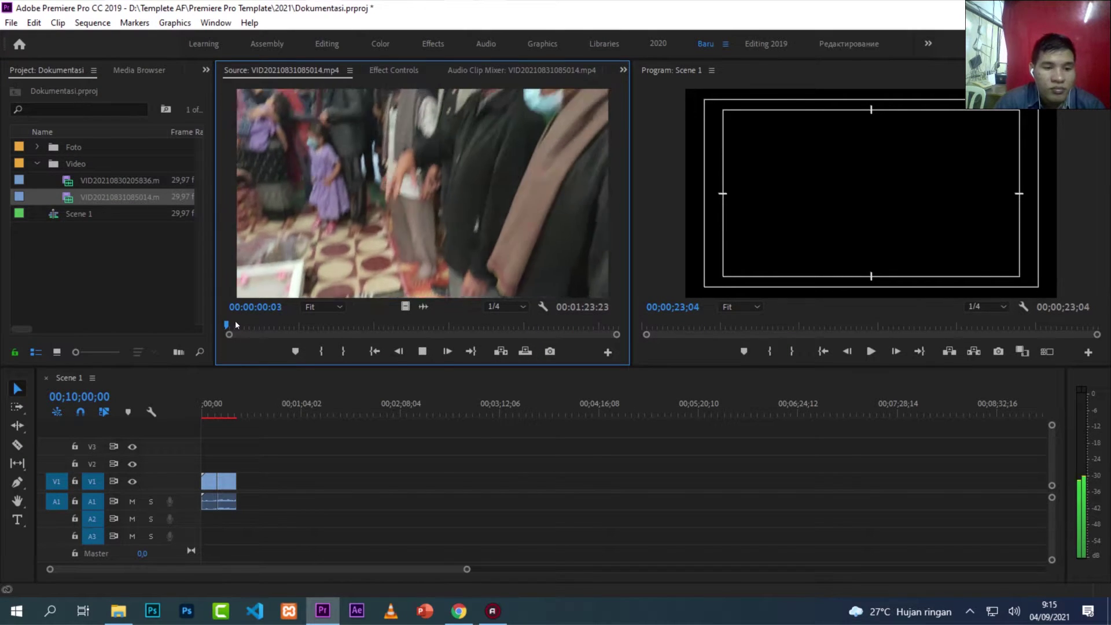
click(321, 354)
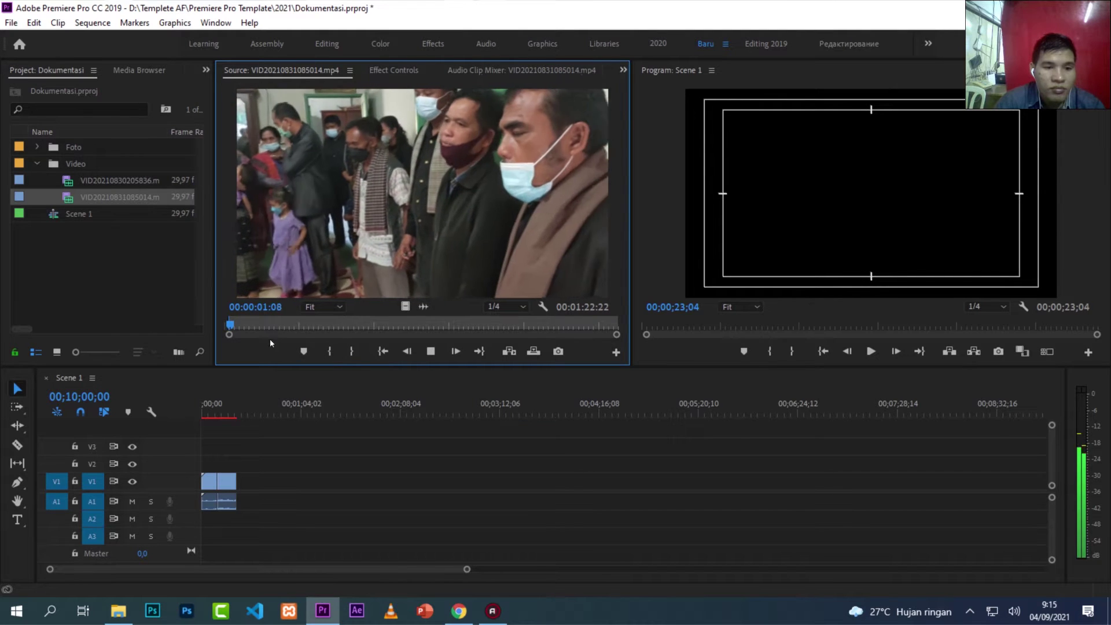
drag(229, 324, 301, 325)
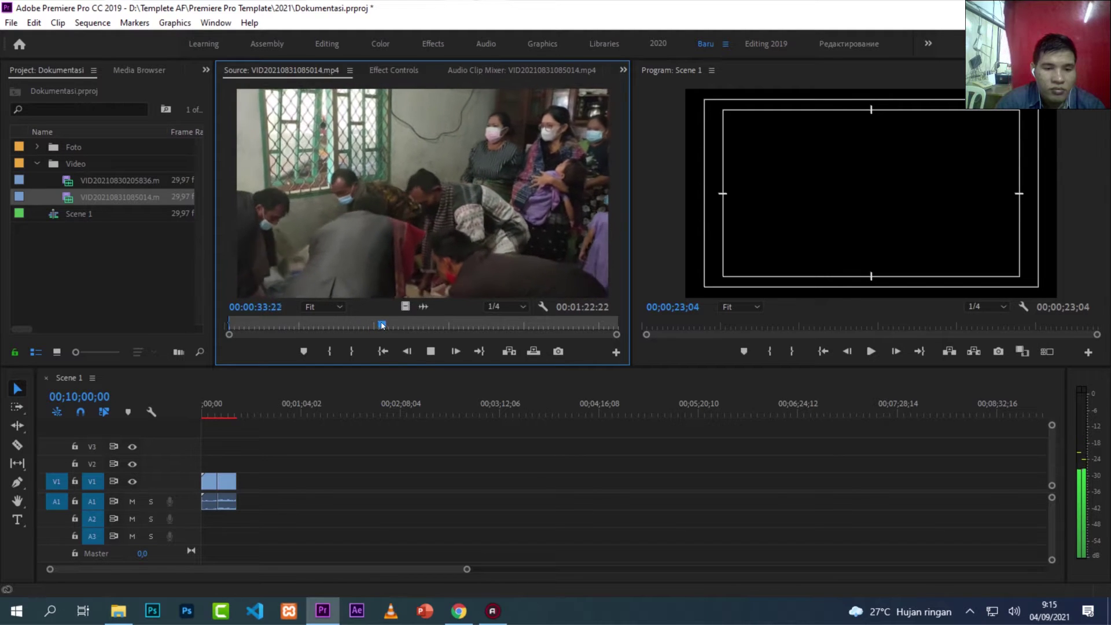
drag(387, 326, 424, 328)
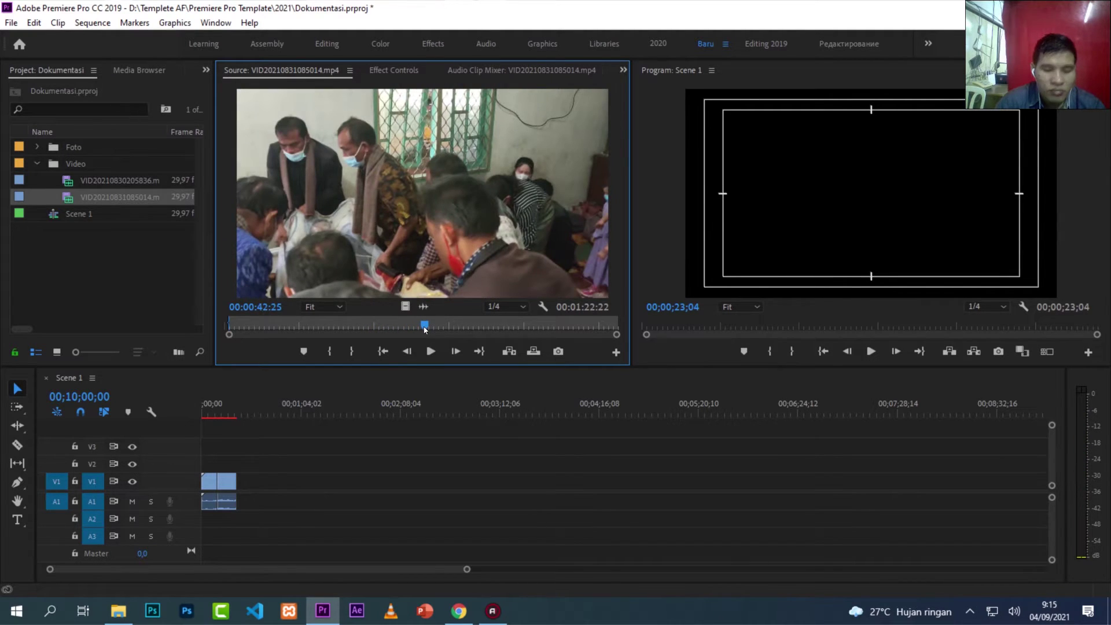
drag(426, 329, 592, 324)
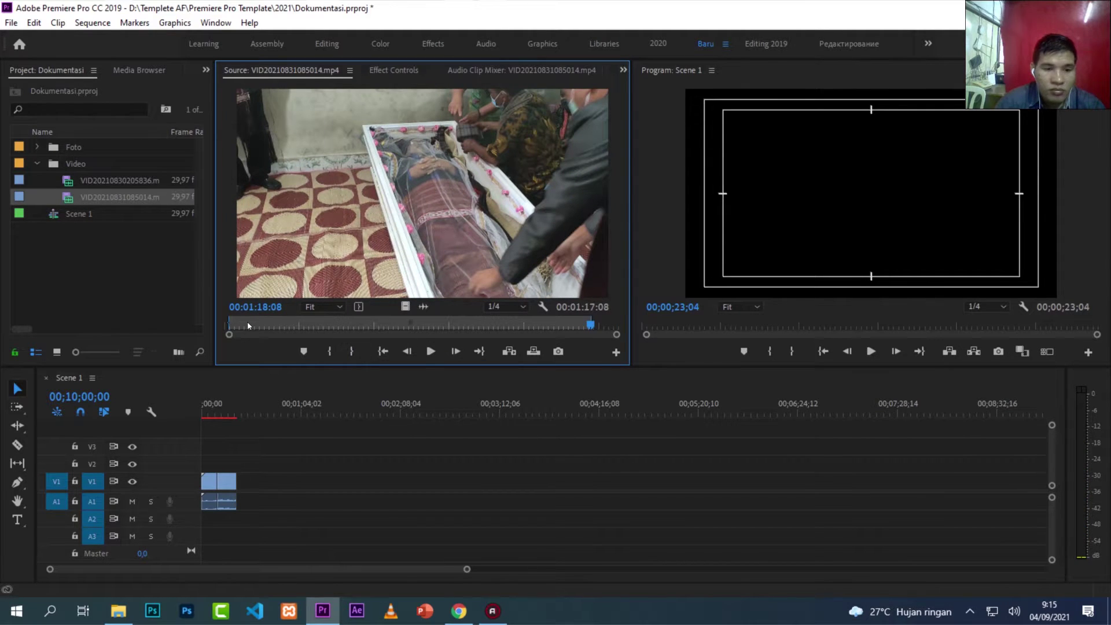
drag(248, 325, 228, 325)
key(space)
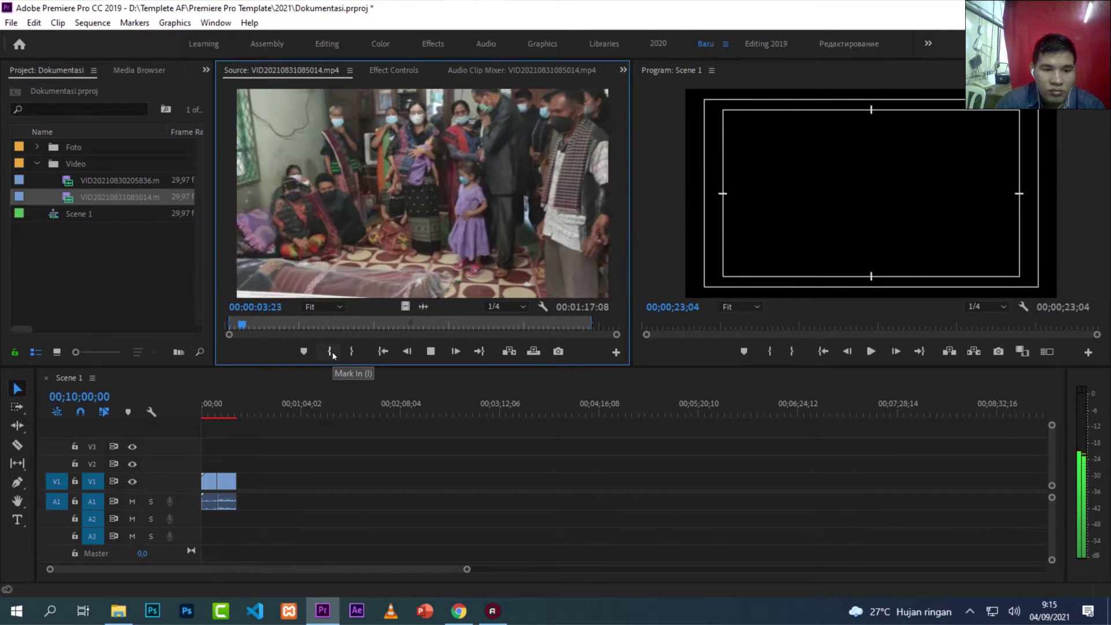
click(332, 351)
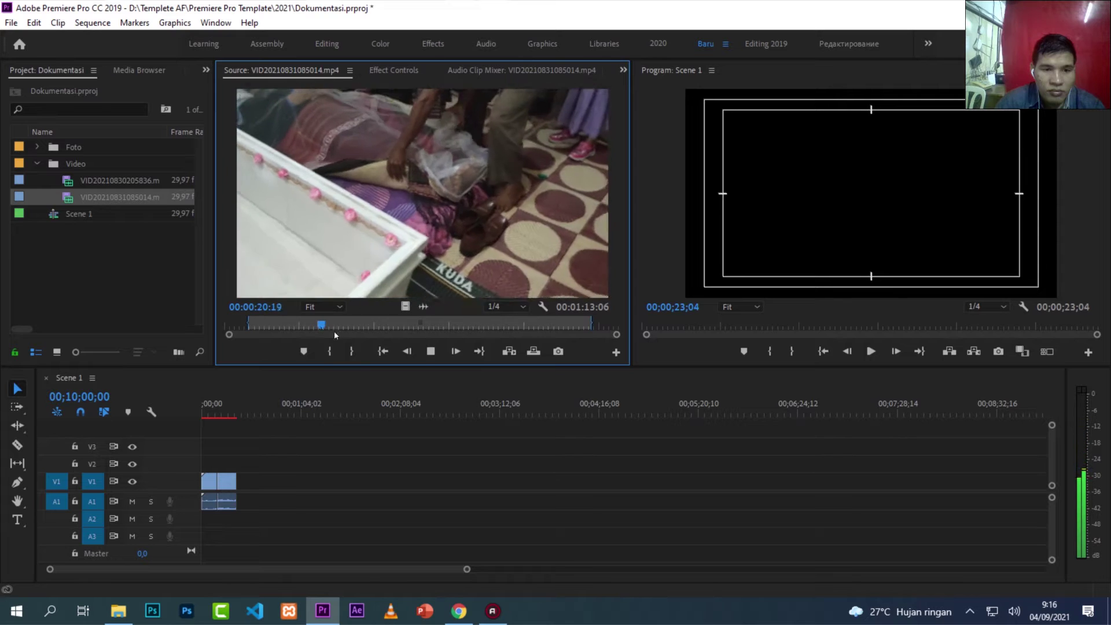
drag(322, 327, 322, 327)
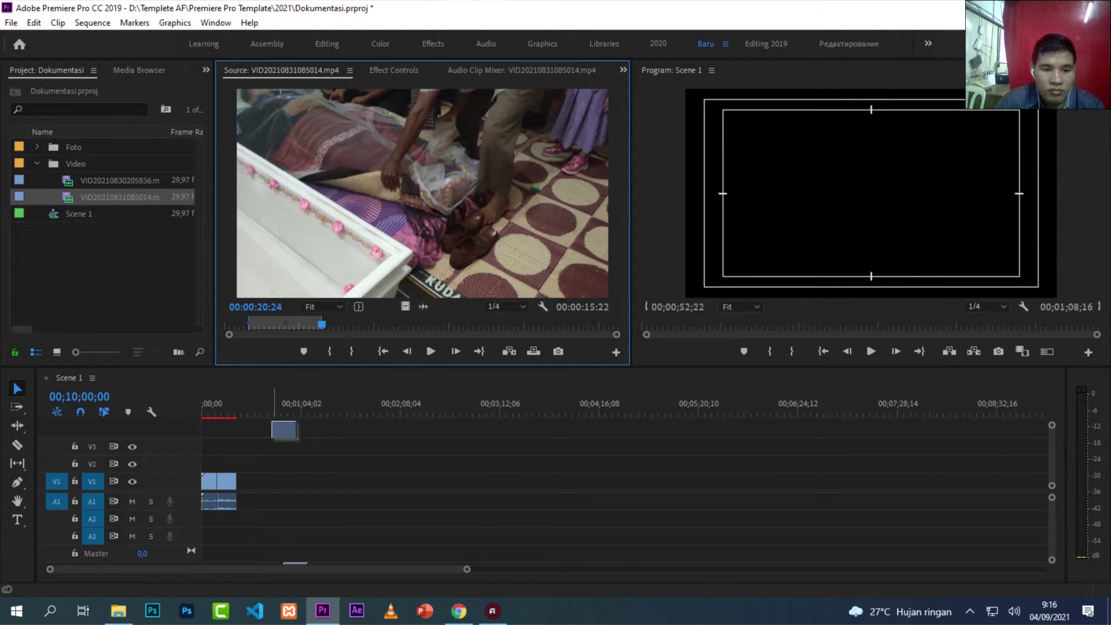
drag(237, 481, 238, 481)
Step: Mark a second excerpt from the next shot and append it after the existing clips
drag(342, 326, 355, 326)
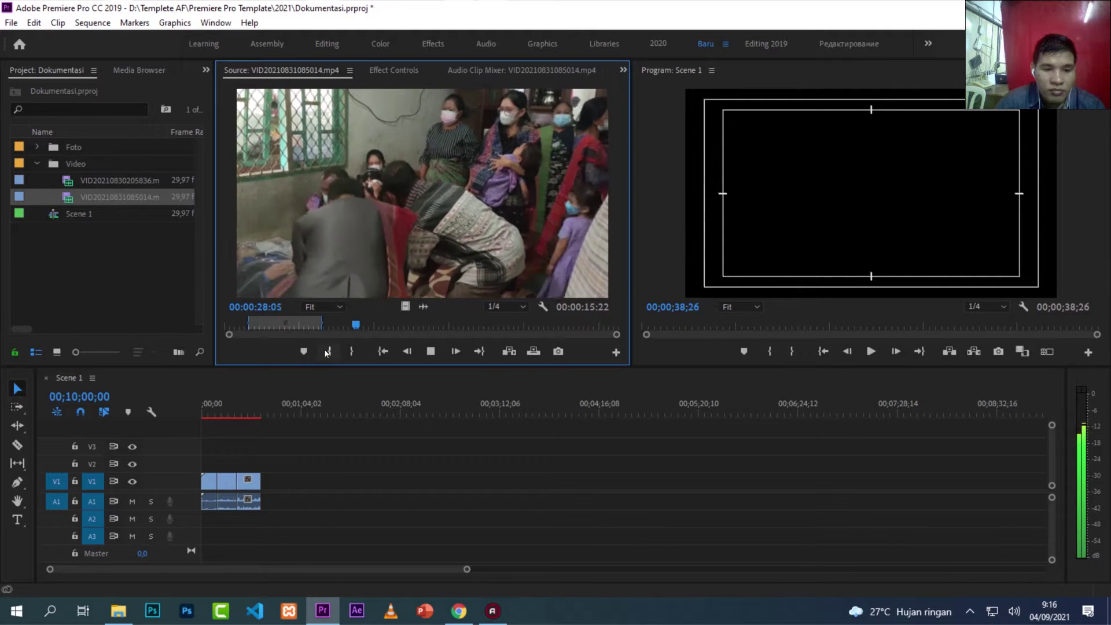
click(326, 351)
click(352, 325)
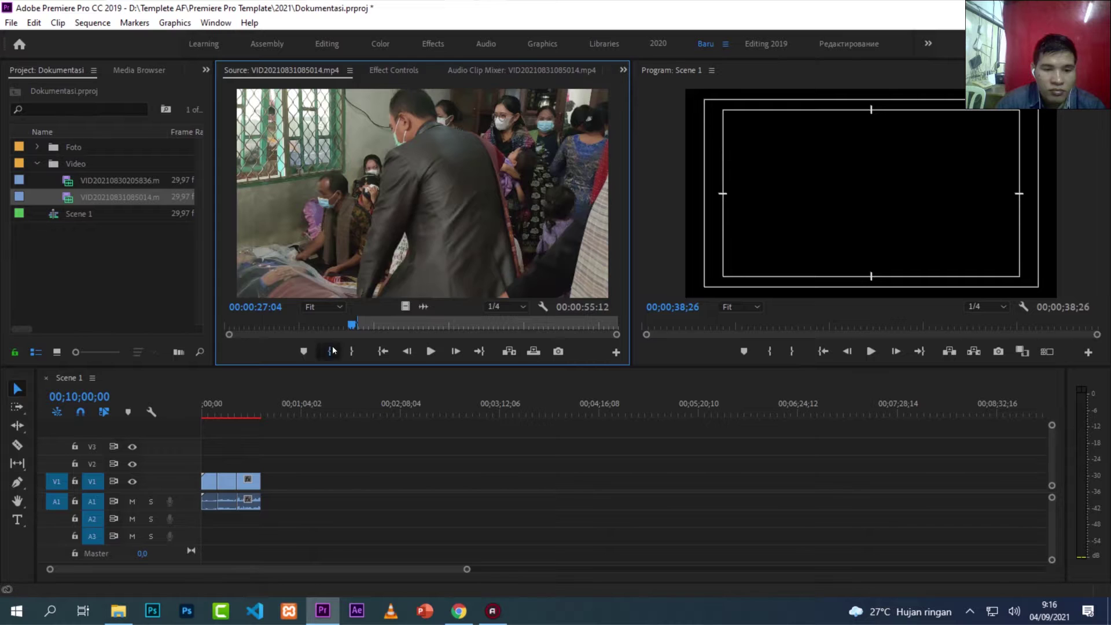
click(339, 325)
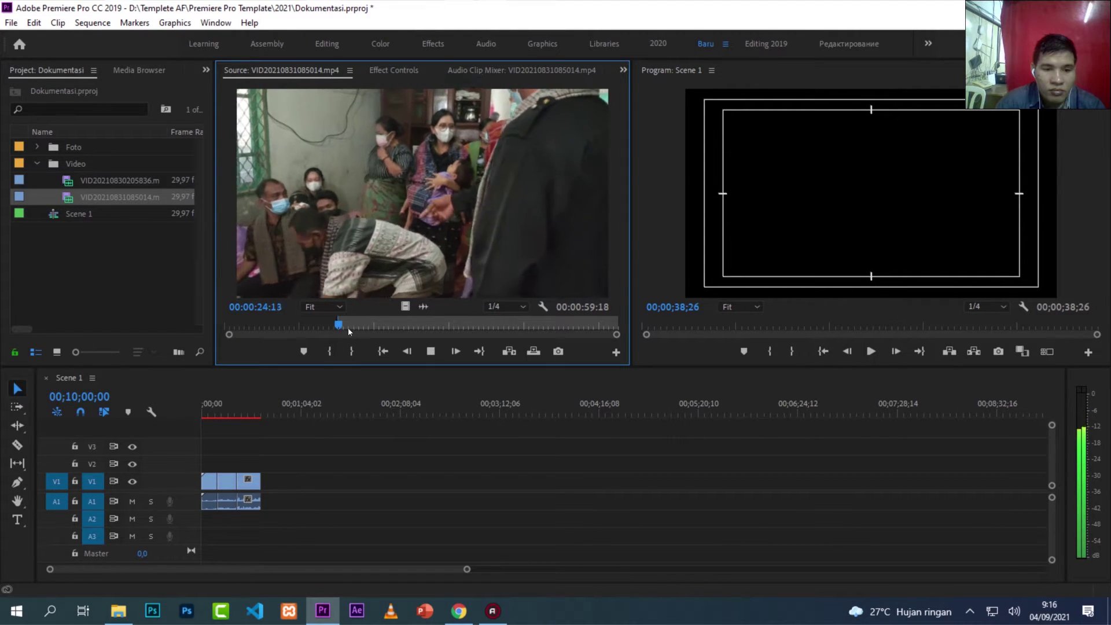
key(space)
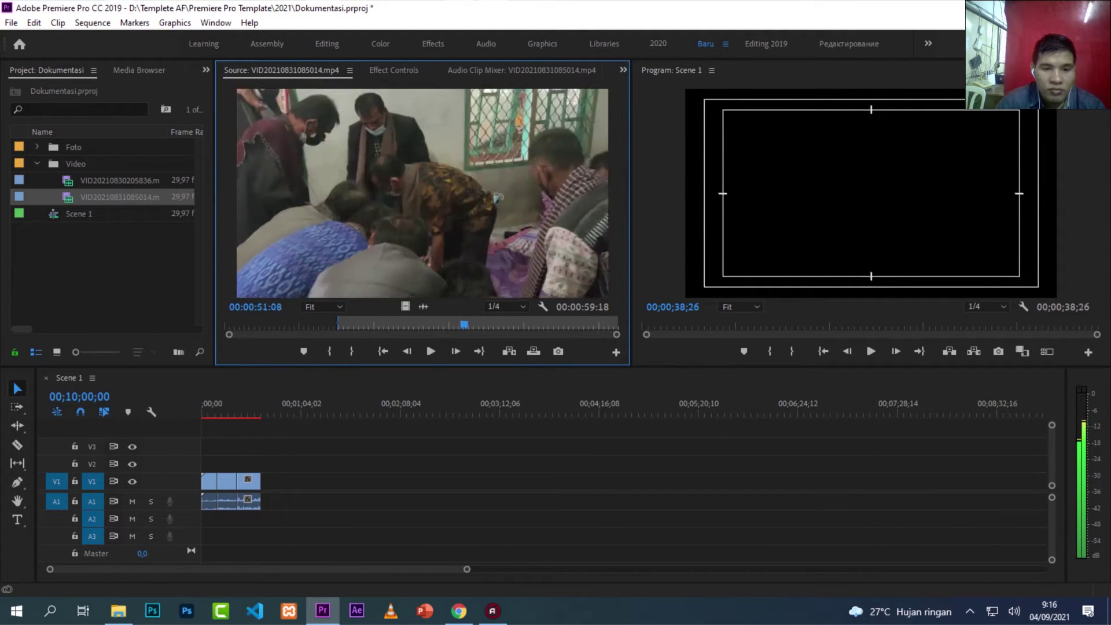
key(j)
key(j)
key(j)
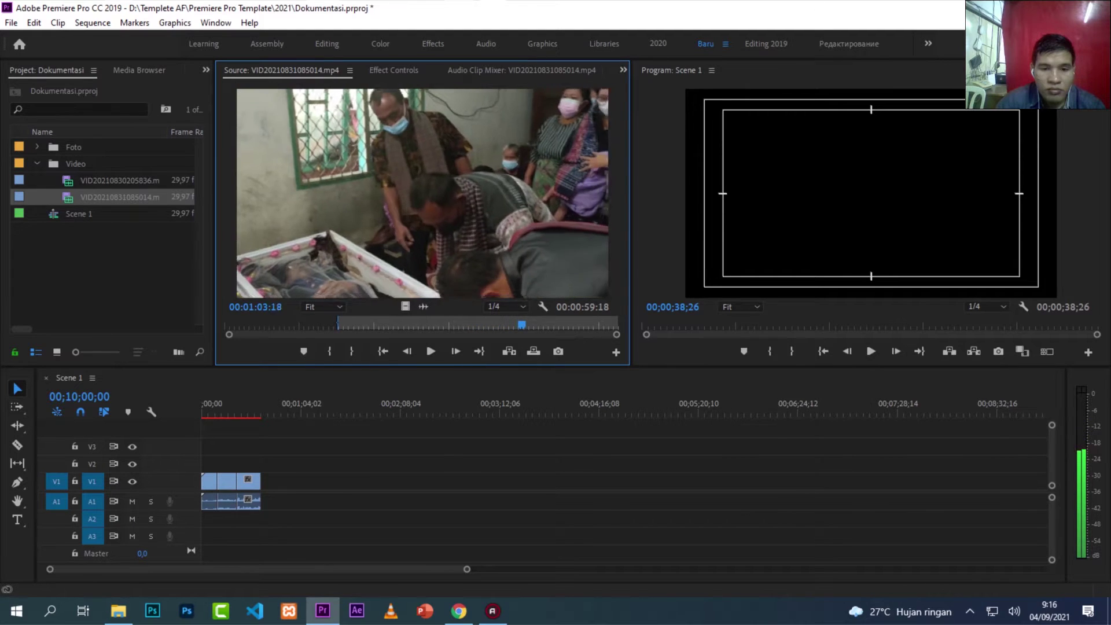
key(l)
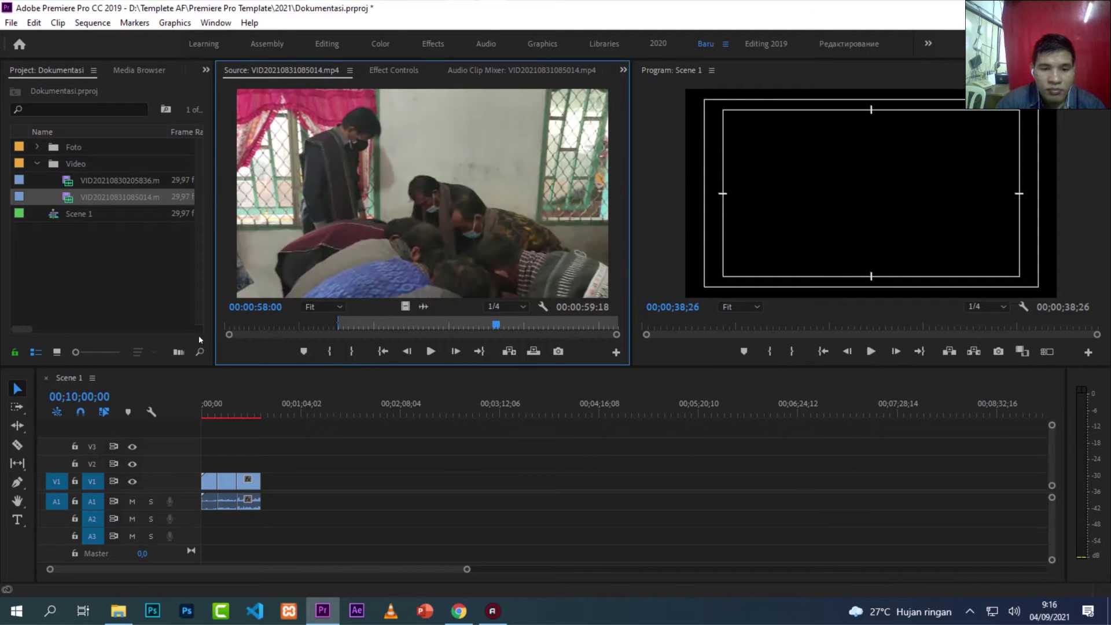
drag(333, 446, 286, 481)
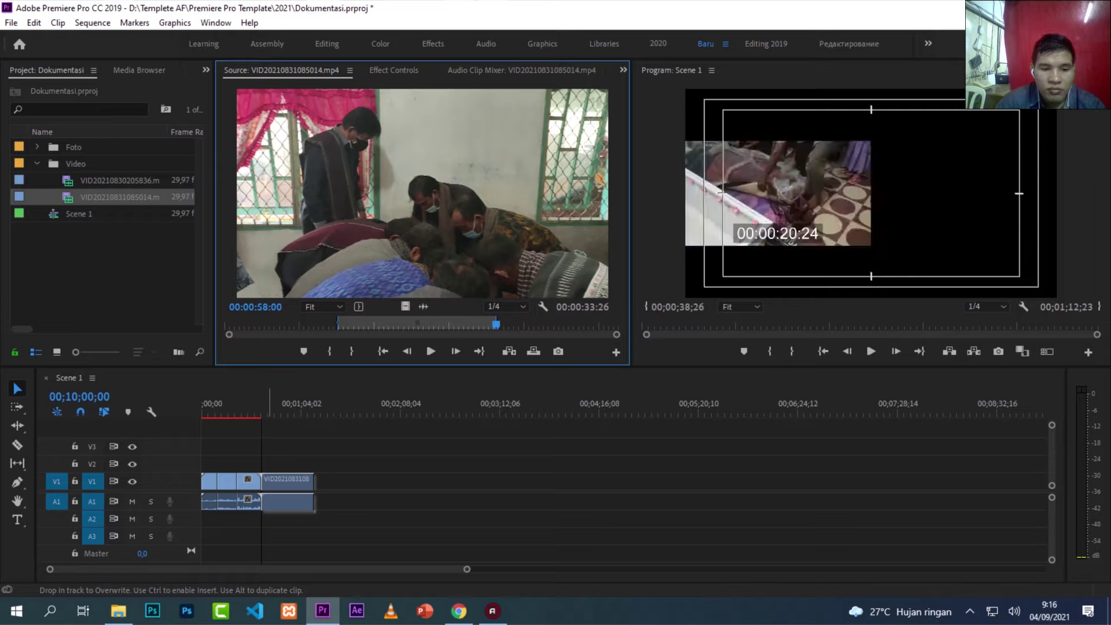
Step: Mark a final excerpt and append it, extending Scene 1 to 01;28;12
key(shift+2)
key(l)
key(l)
key(l)
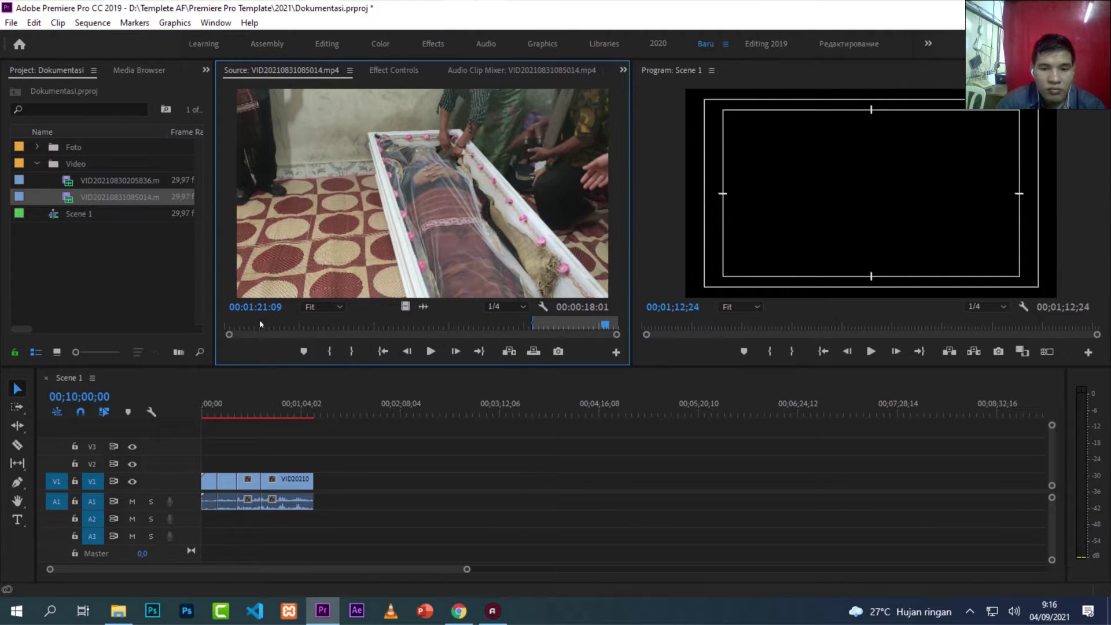
click(351, 351)
key(period)
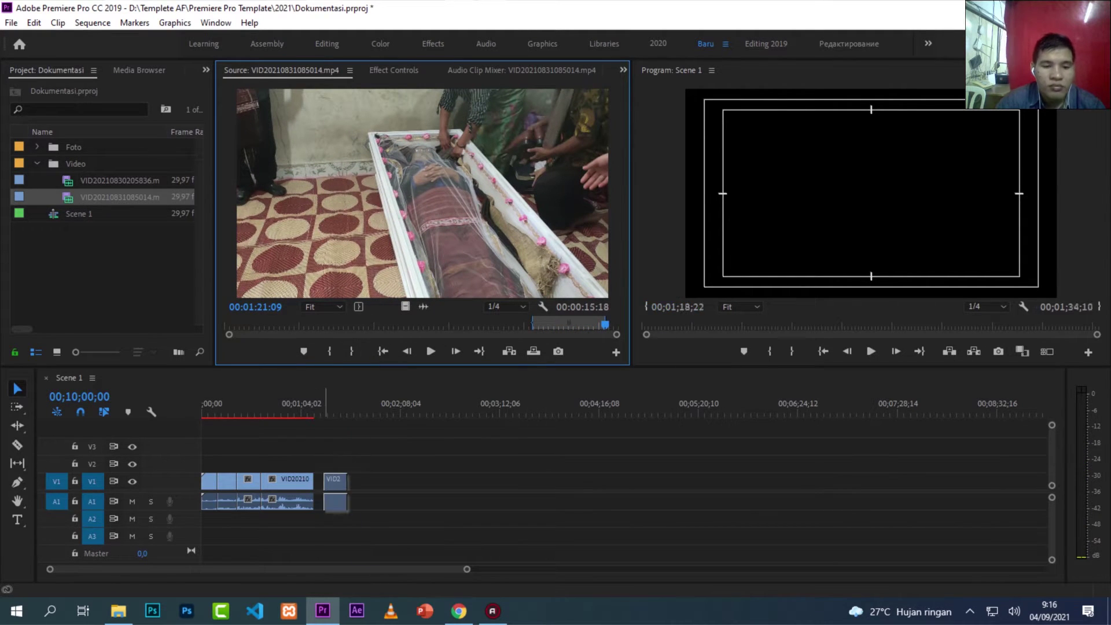
click(334, 392)
drag(335, 395, 247, 416)
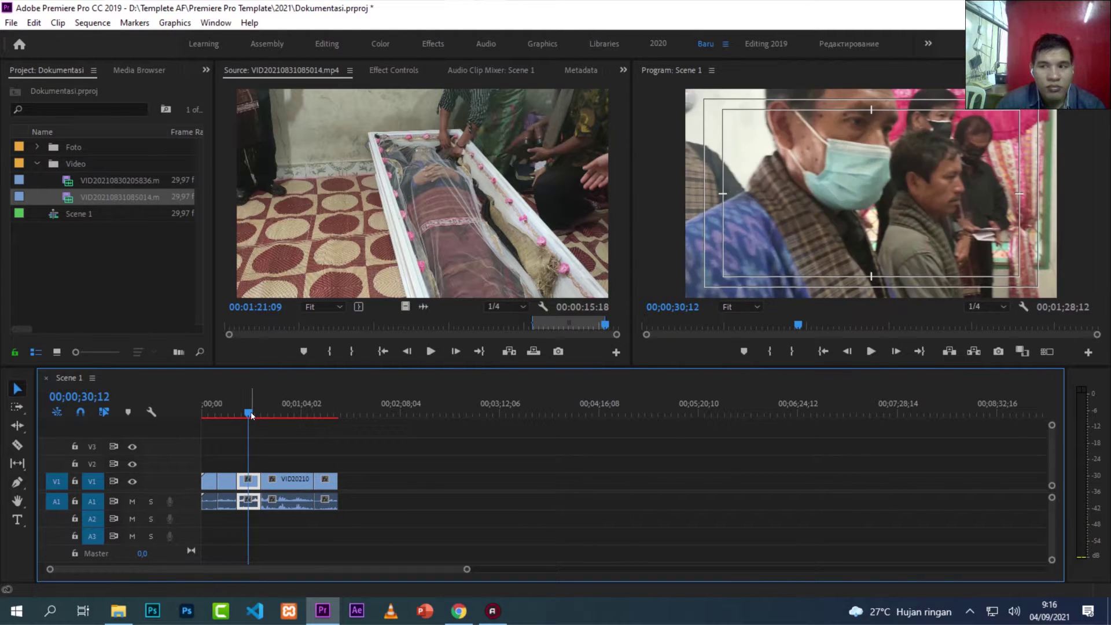
Step: Play Scene 1 to review the cuts, then import VID20210831085435.mp4 from File Explorer
key(space)
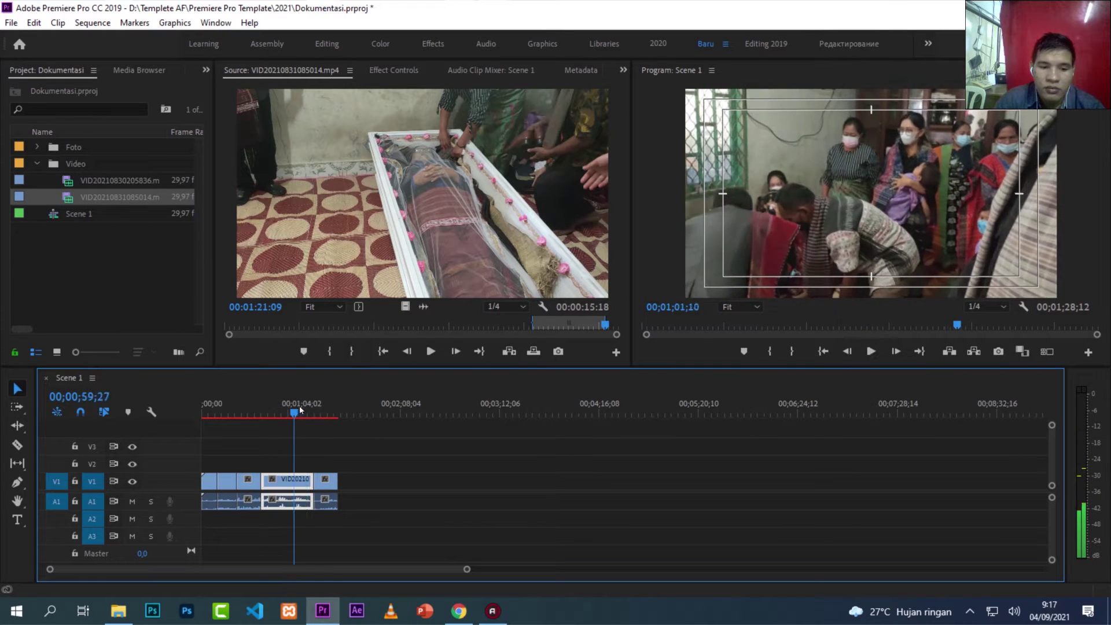
drag(284, 409, 317, 409)
click(118, 610)
drag(406, 227, 134, 238)
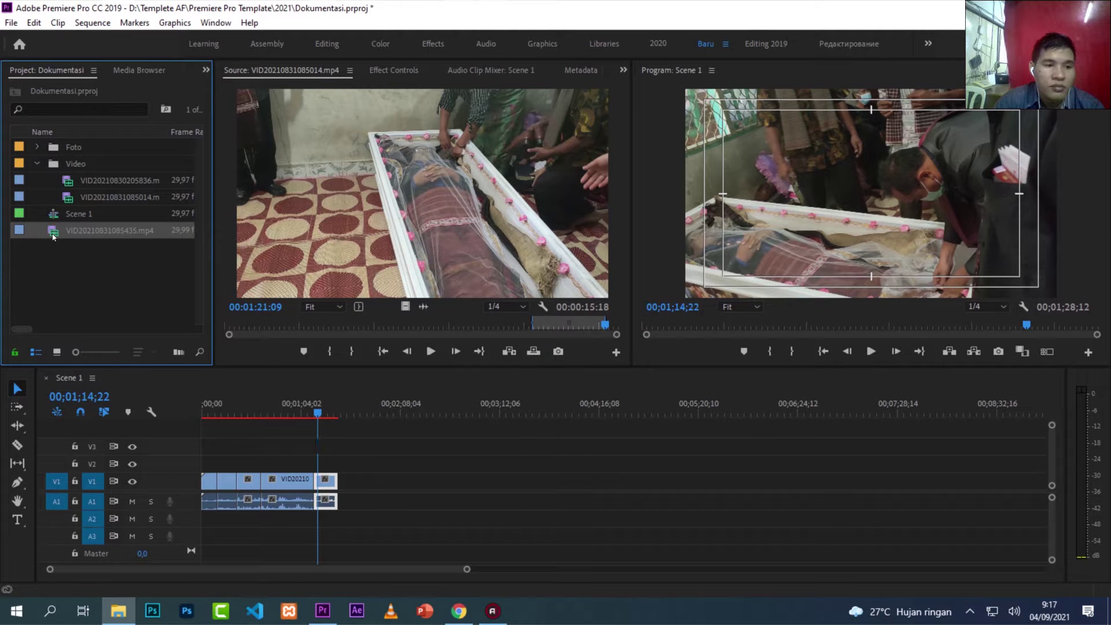
Step: Preview VID20210831085435.mp4 and settle on an end point around 35 seconds in
double_click(69, 213)
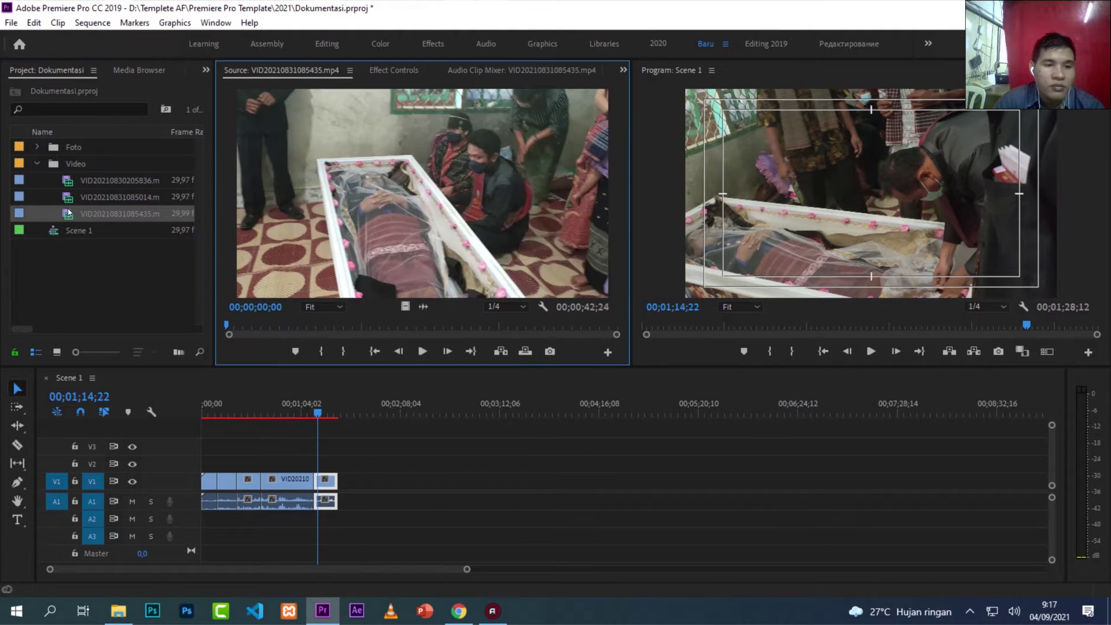
click(245, 324)
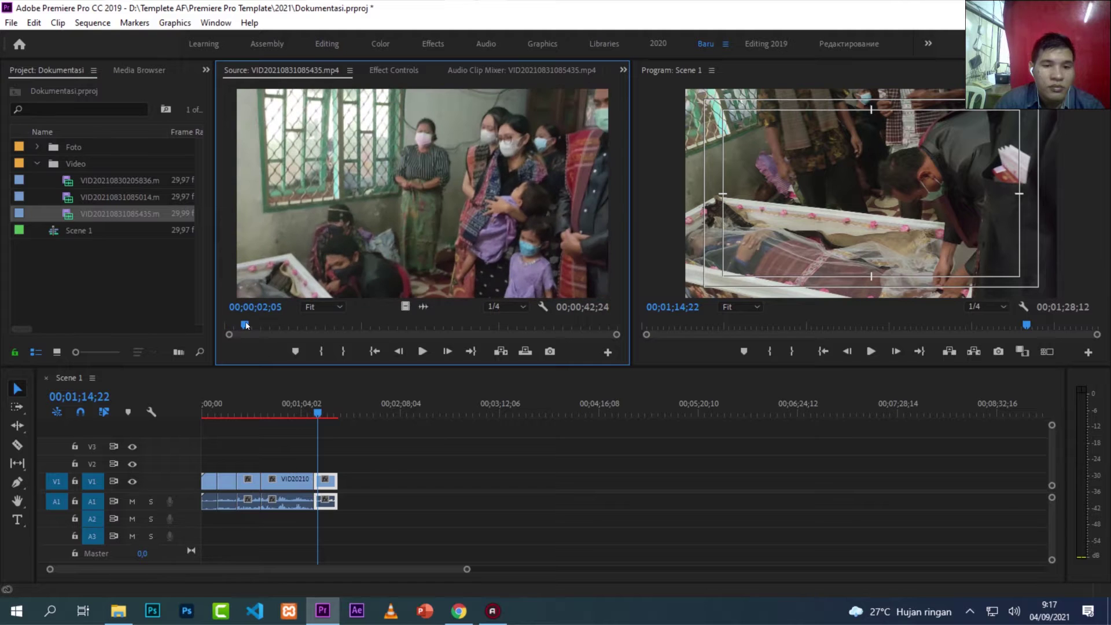
drag(246, 325, 226, 324)
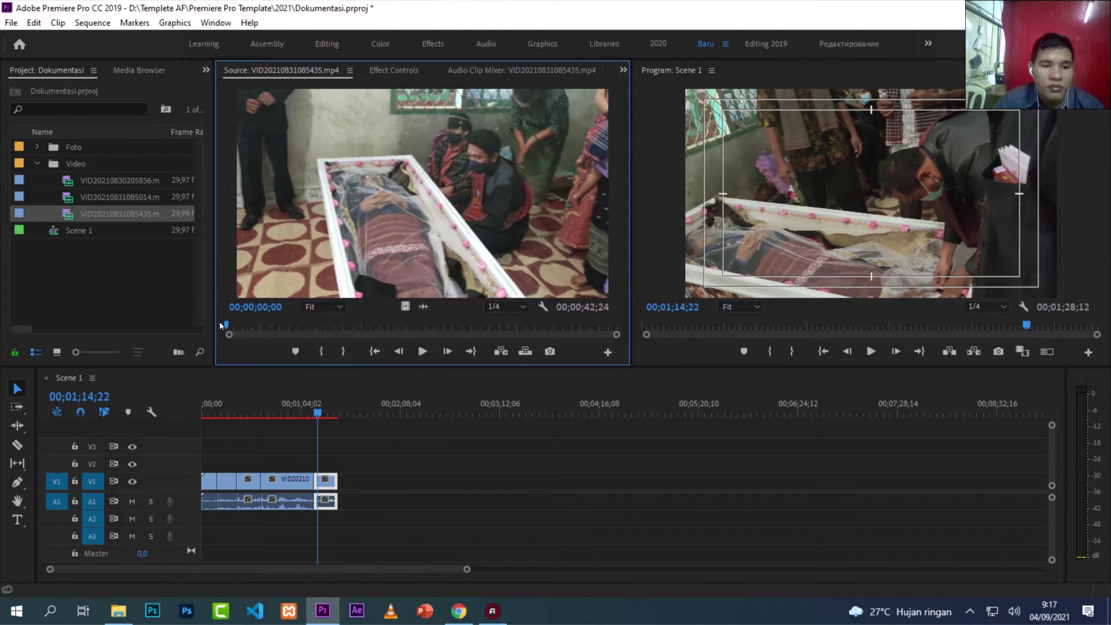
key(space)
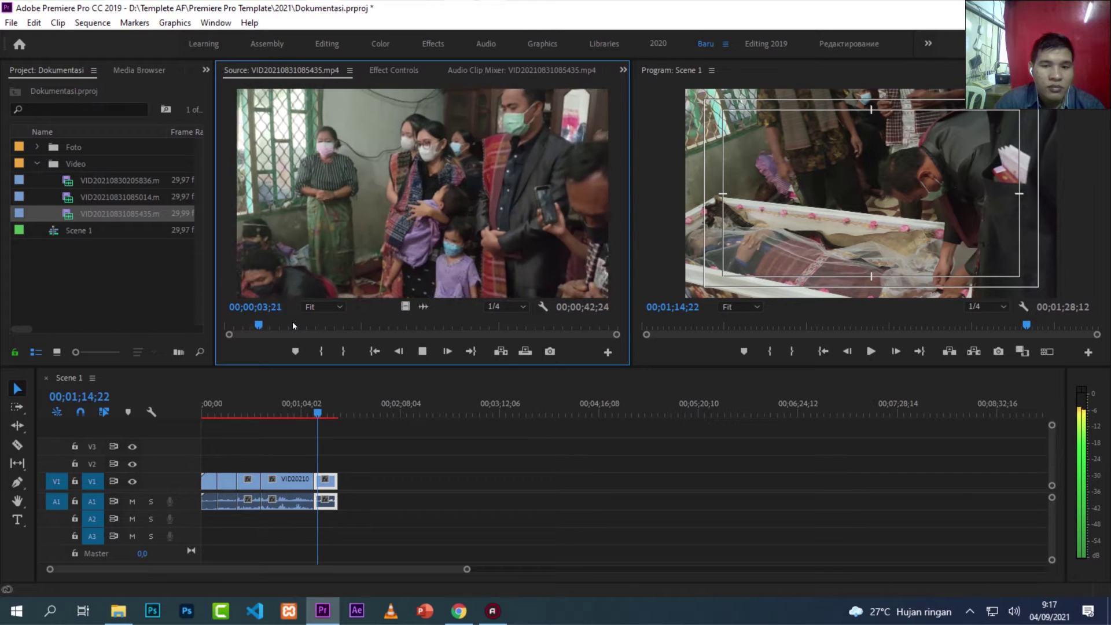
drag(272, 325, 584, 331)
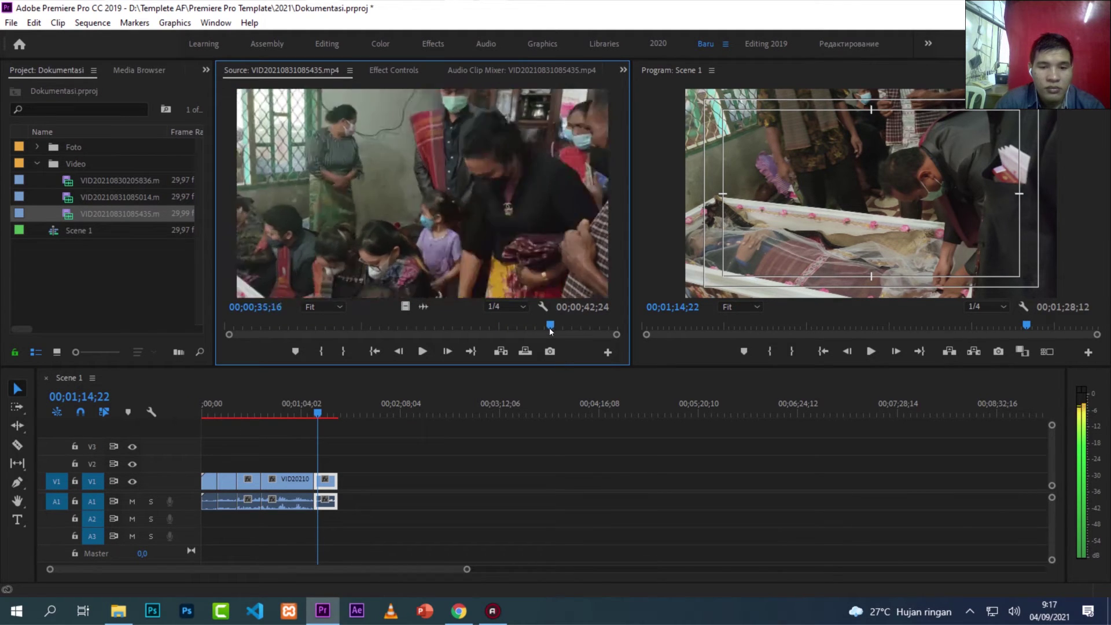
key(space)
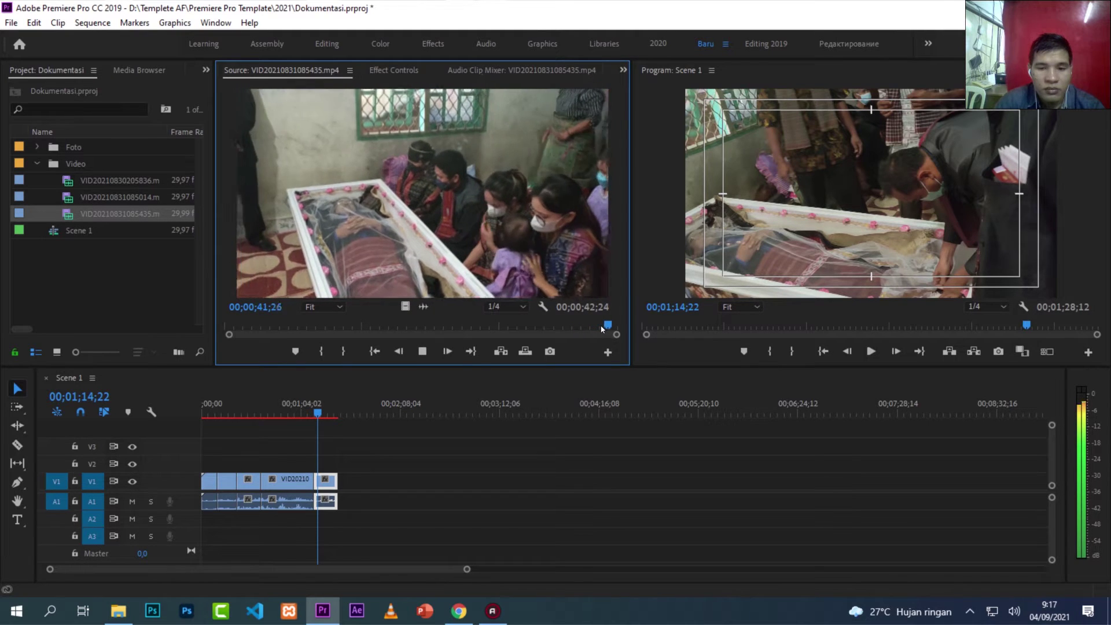
click(584, 327)
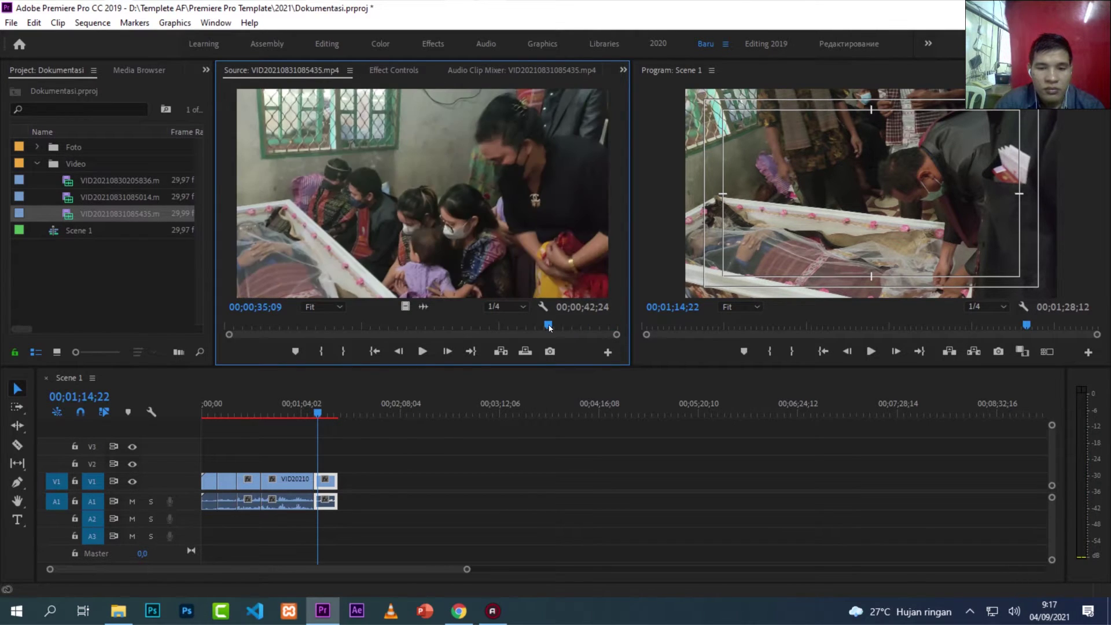
key(space)
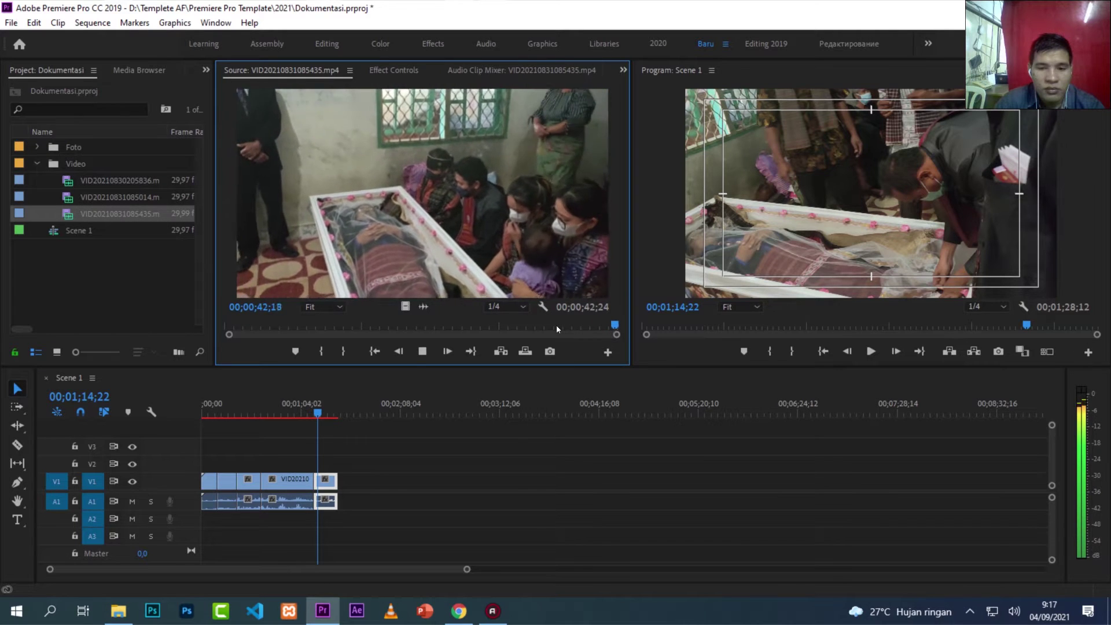
click(505, 327)
key(space)
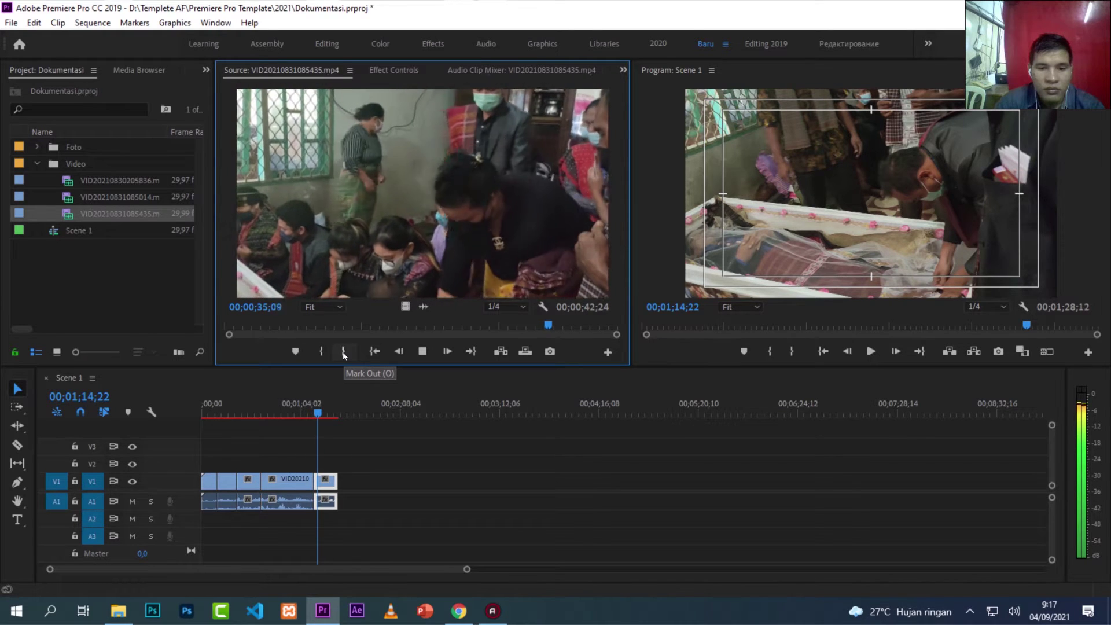
key(space)
Step: Start the excerpt at the clip's beginning and append it, extending Scene 1 to 02;03;21
drag(232, 324, 226, 329)
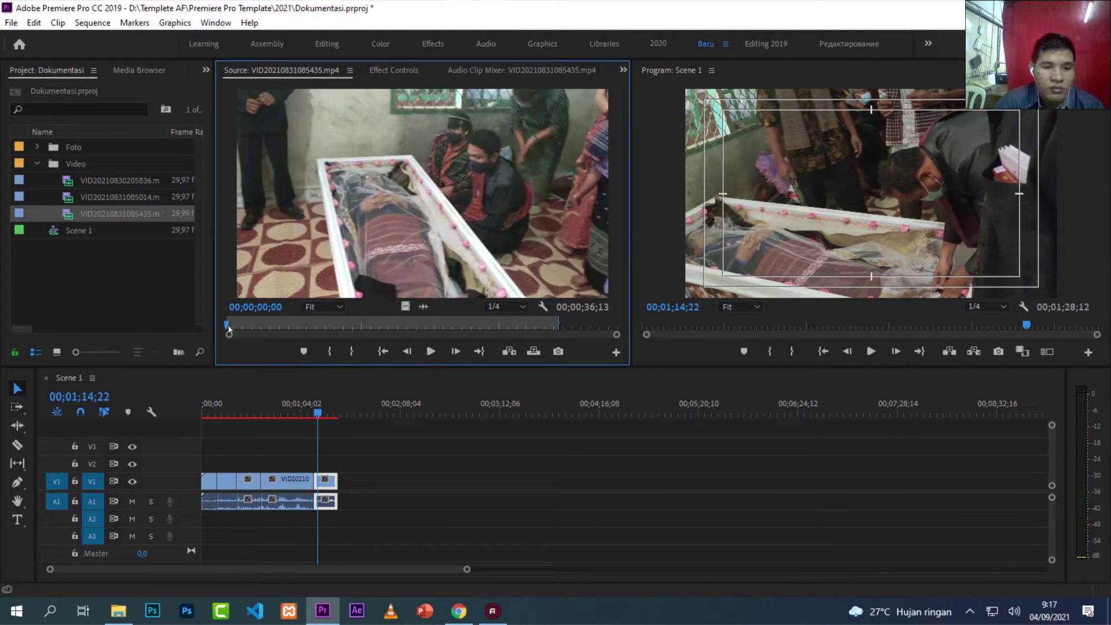
key(space)
key(space)
drag(416, 231, 368, 490)
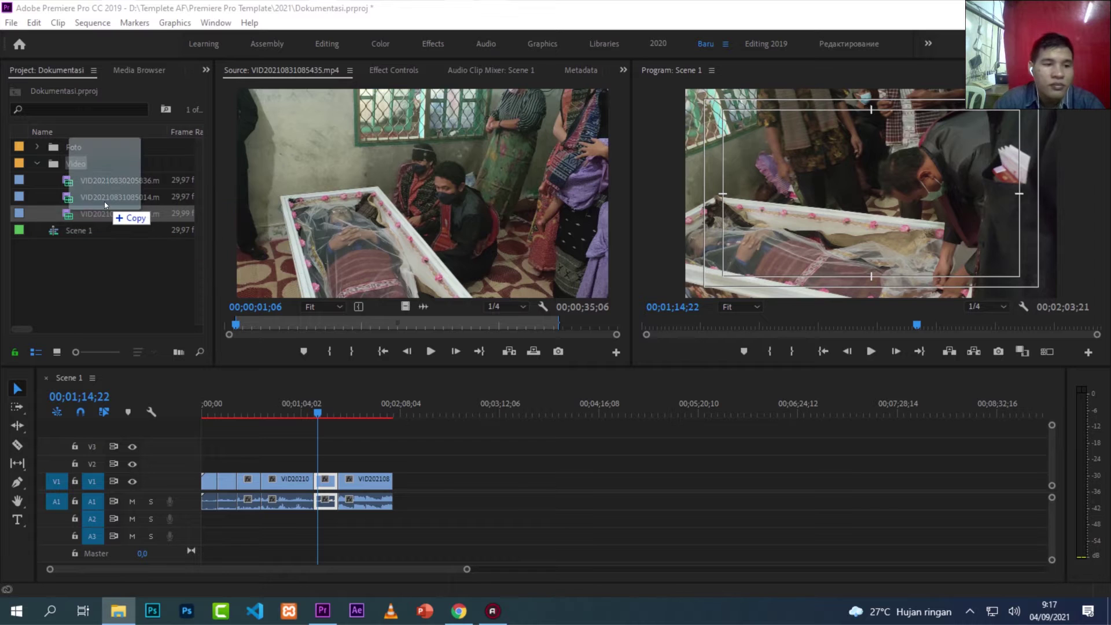
drag(601, 227, 105, 202)
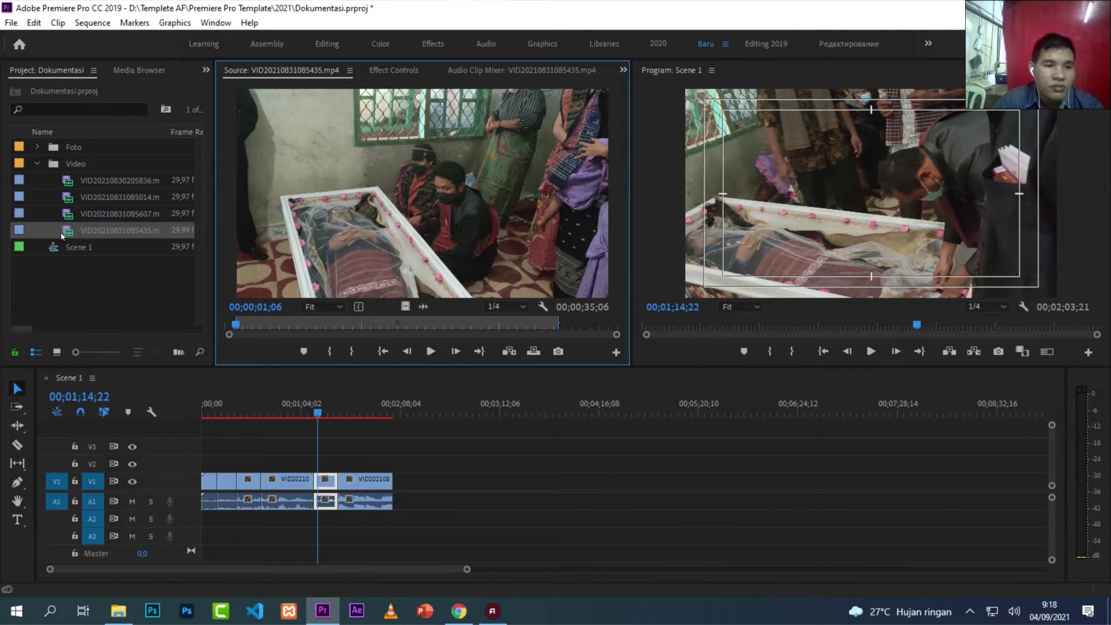
double_click(70, 219)
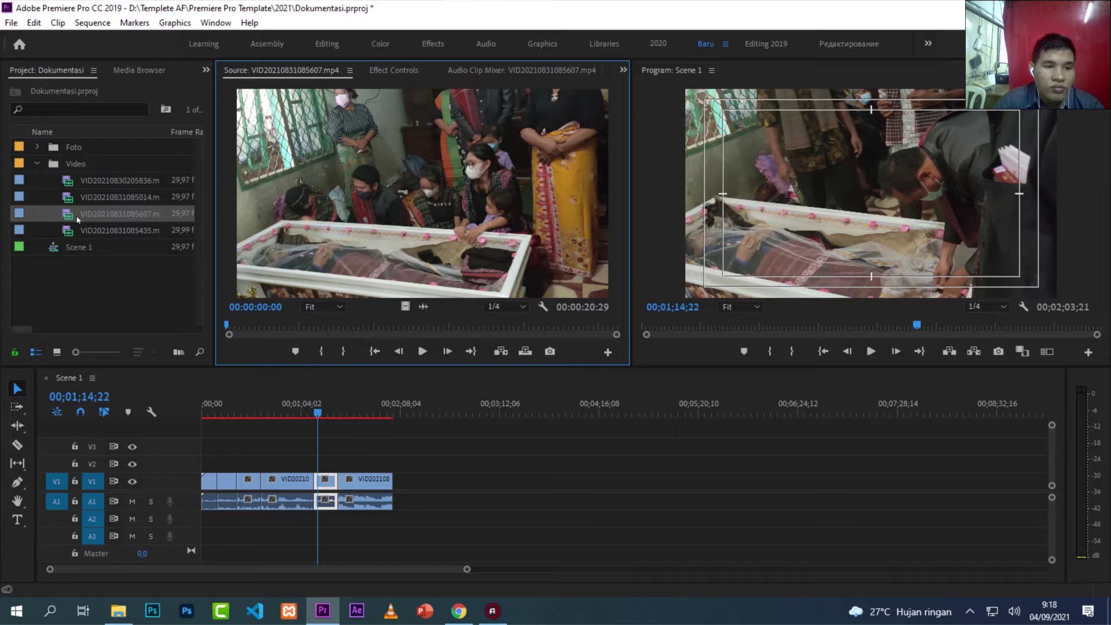
key(ctrl+s)
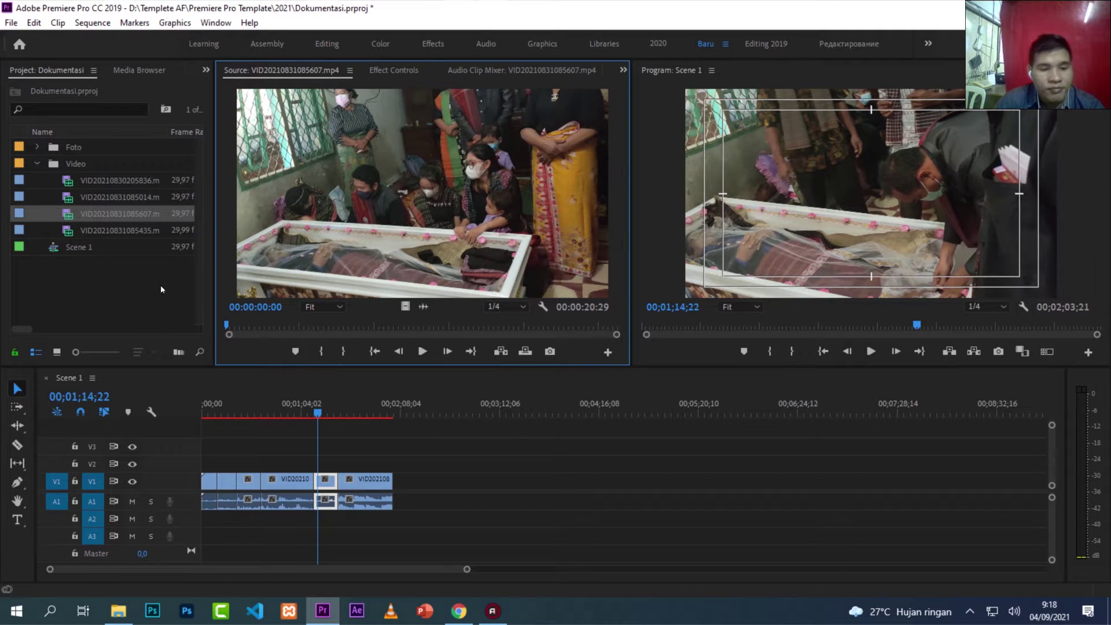
key(Delete)
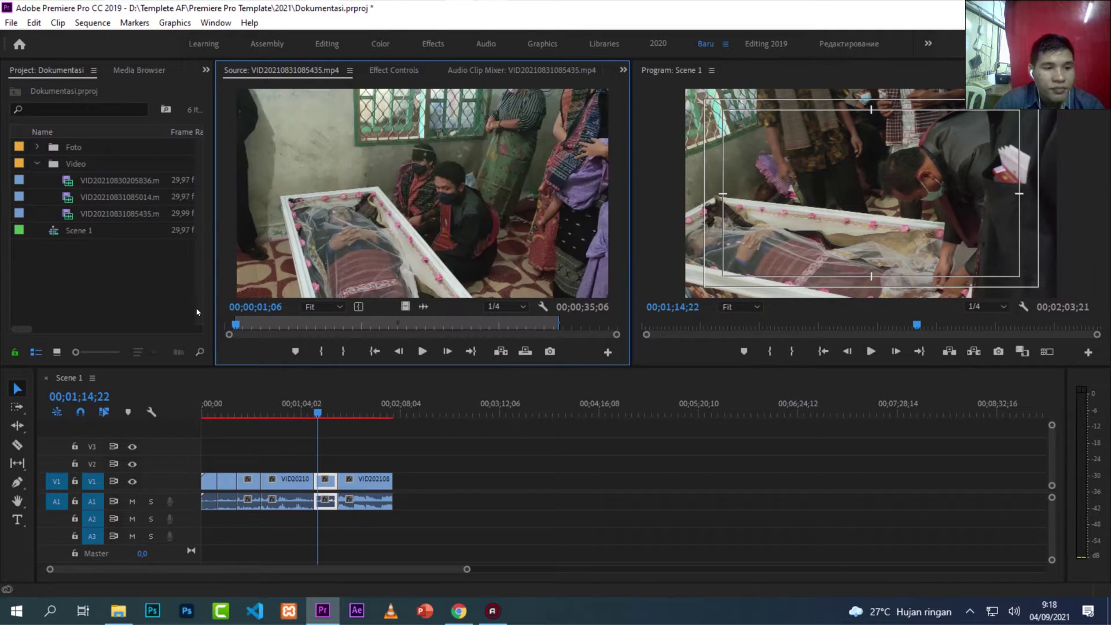
mouse_move(323, 412)
mouse_down()
mouse_move(402, 412)
mouse_move(381, 412)
mouse_up()
key(space)
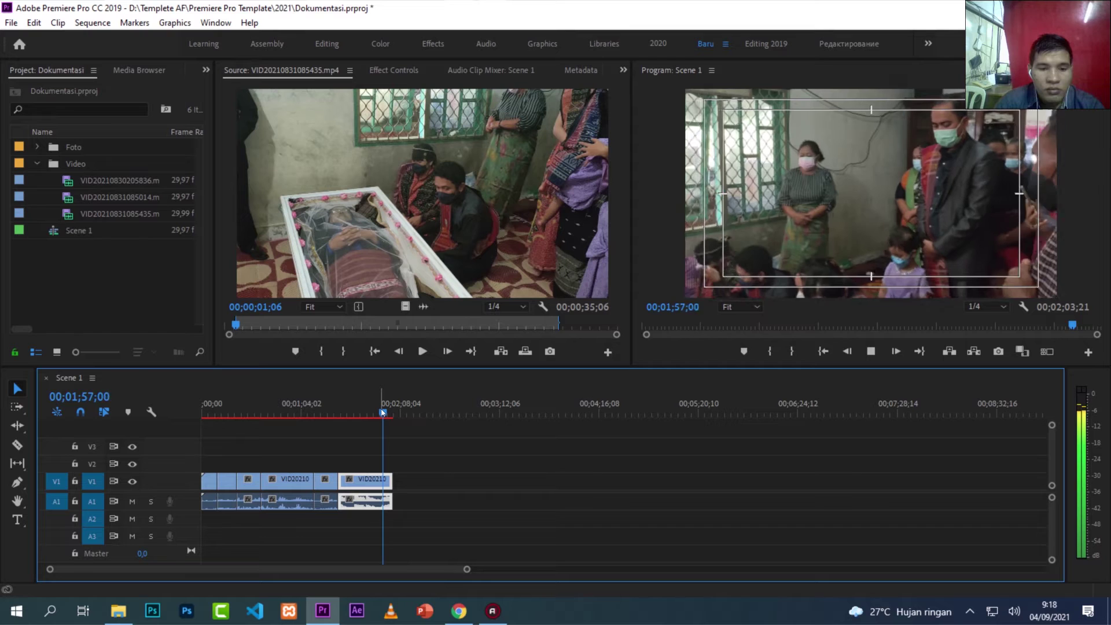
drag(381, 412, 376, 411)
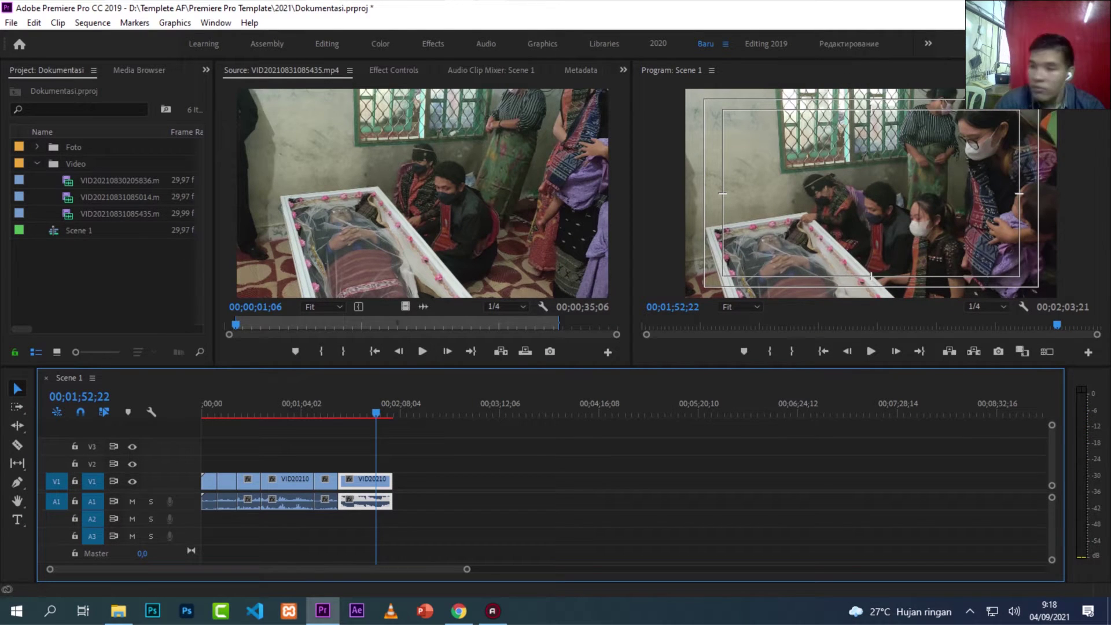
click(118, 610)
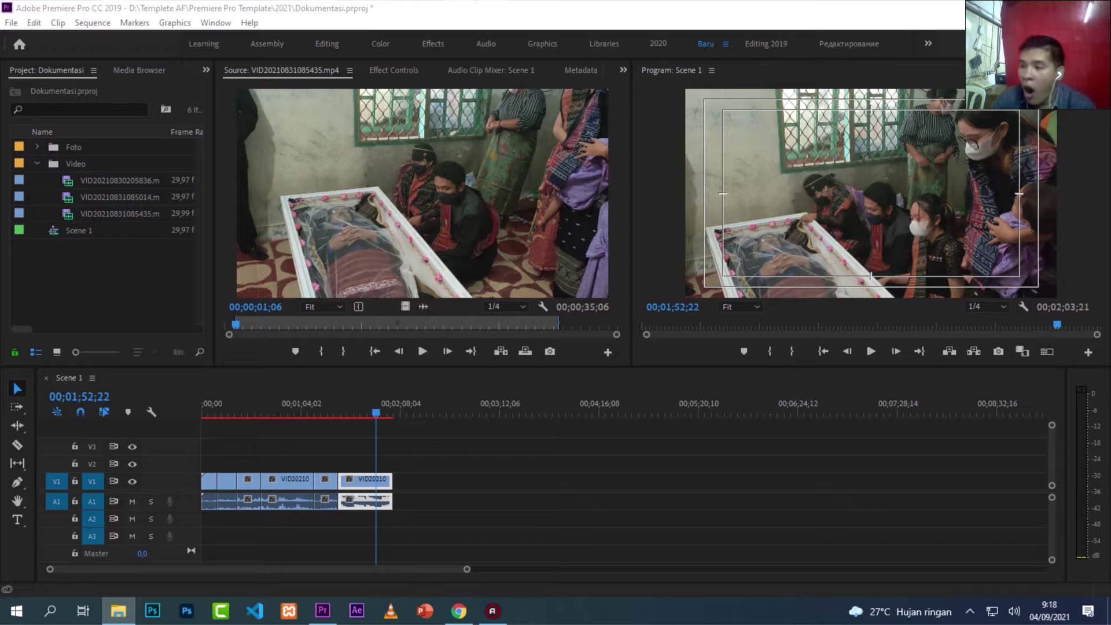
drag(1077, 214, 128, 212)
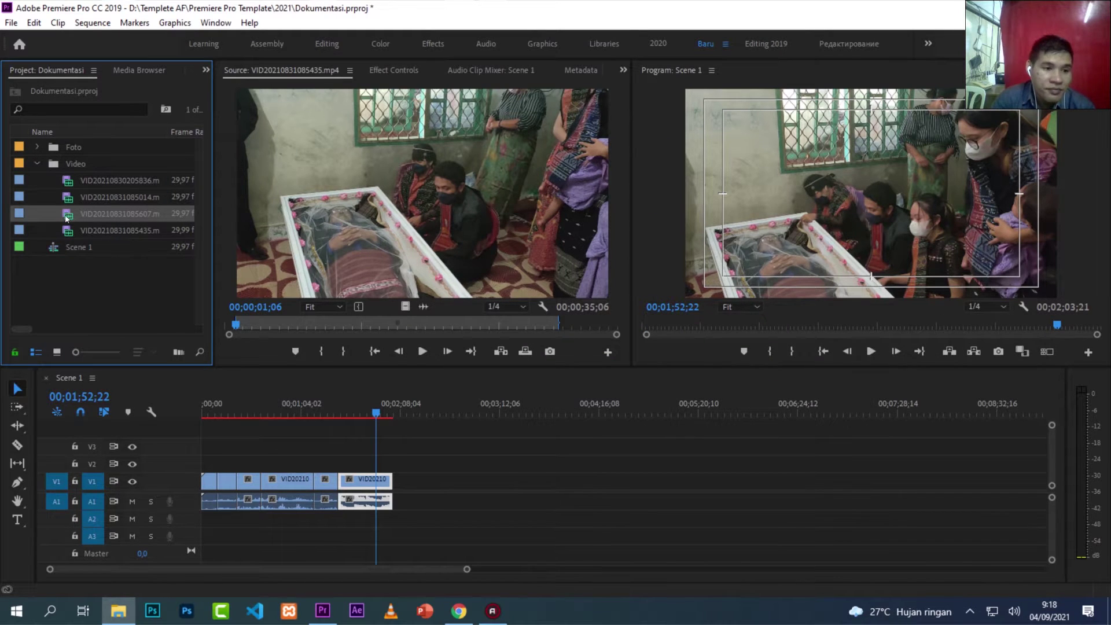
double_click(74, 217)
key(space)
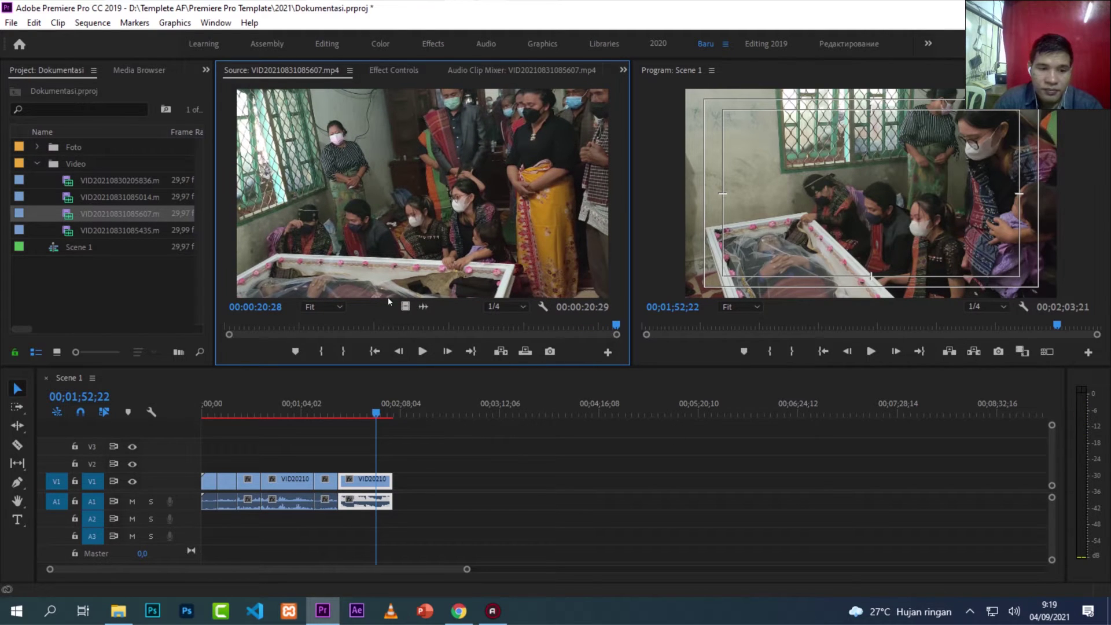
drag(264, 322, 229, 327)
key(space)
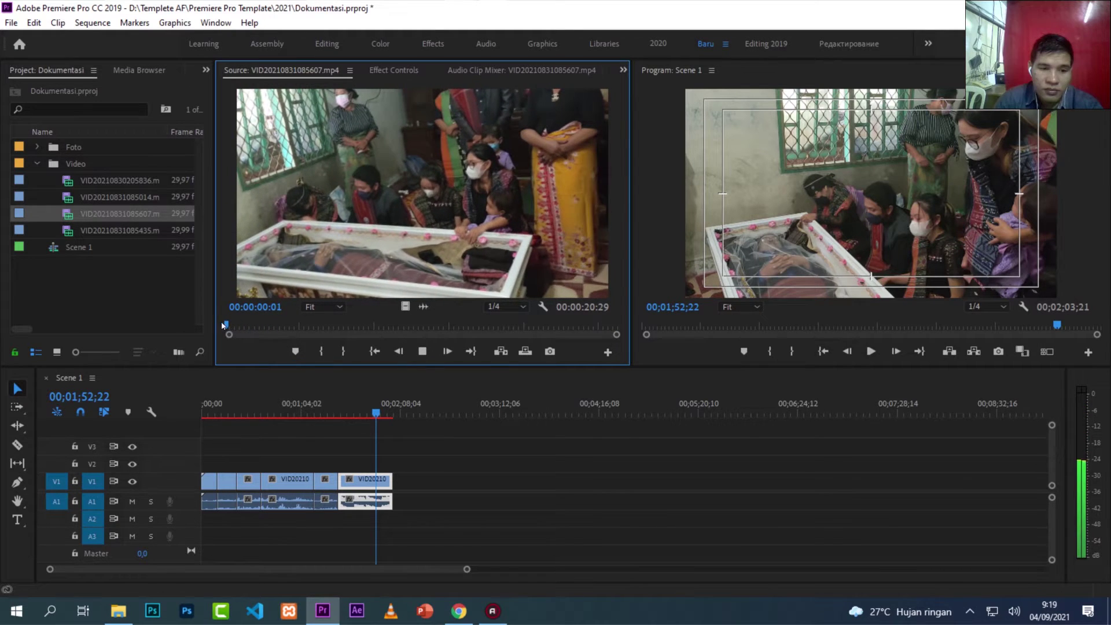
key(space)
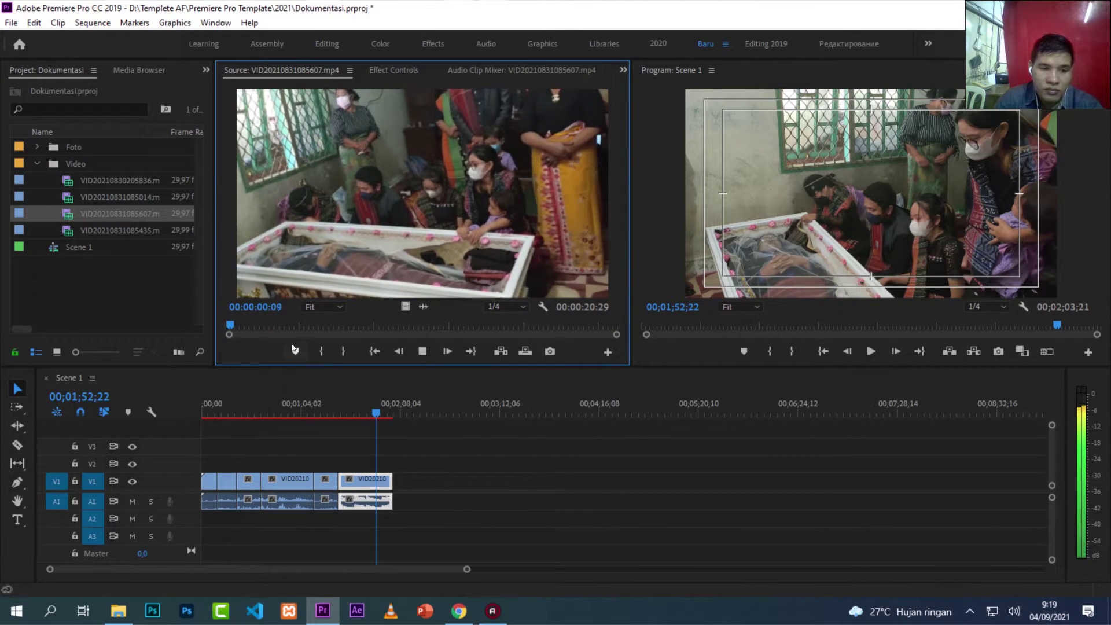
mouse_move(259, 327)
mouse_down()
mouse_move(616, 327)
mouse_move(559, 327)
mouse_up()
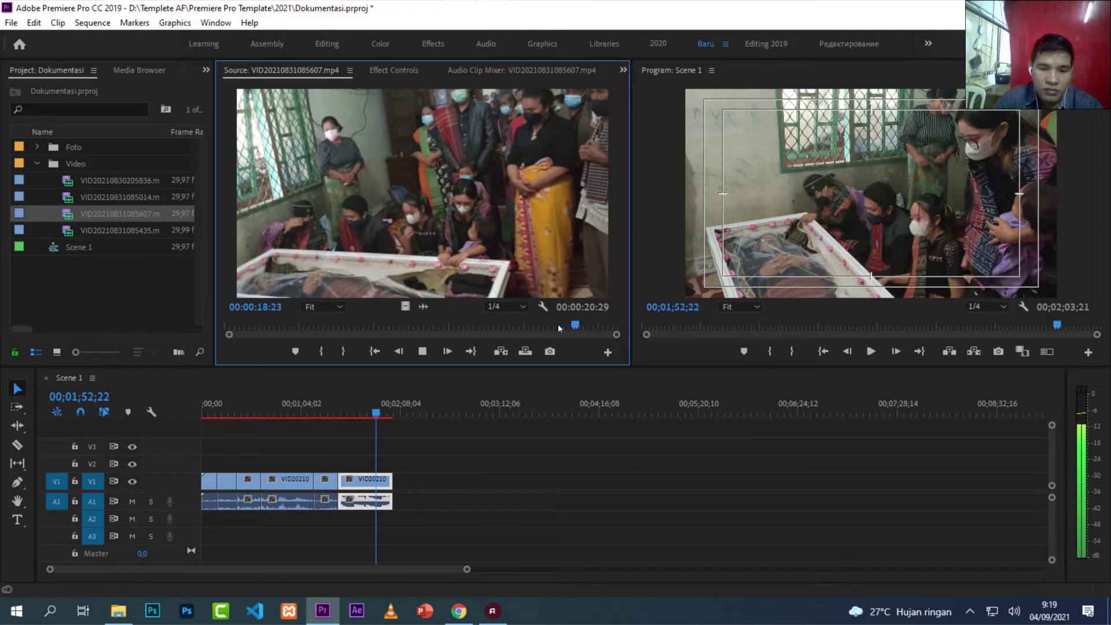
click(343, 351)
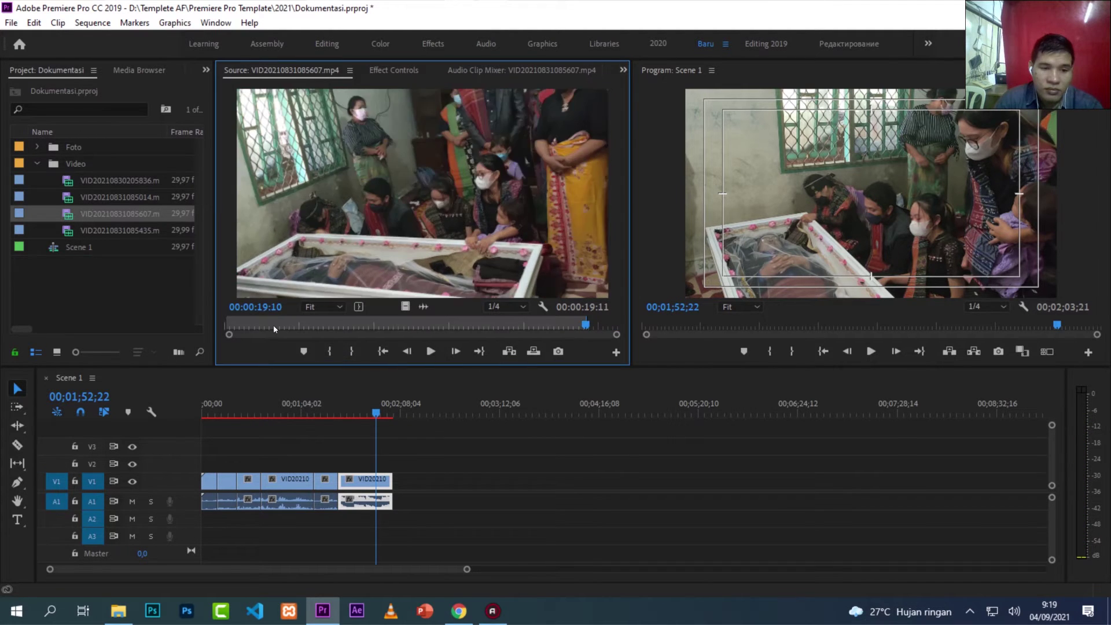
drag(273, 325, 209, 325)
key(space)
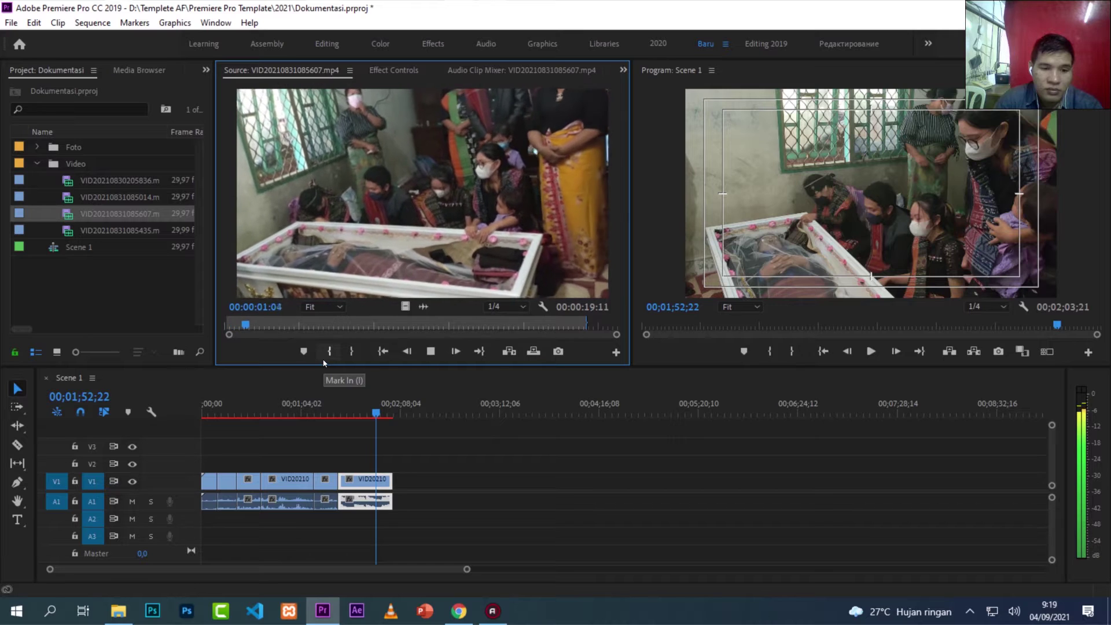
click(227, 325)
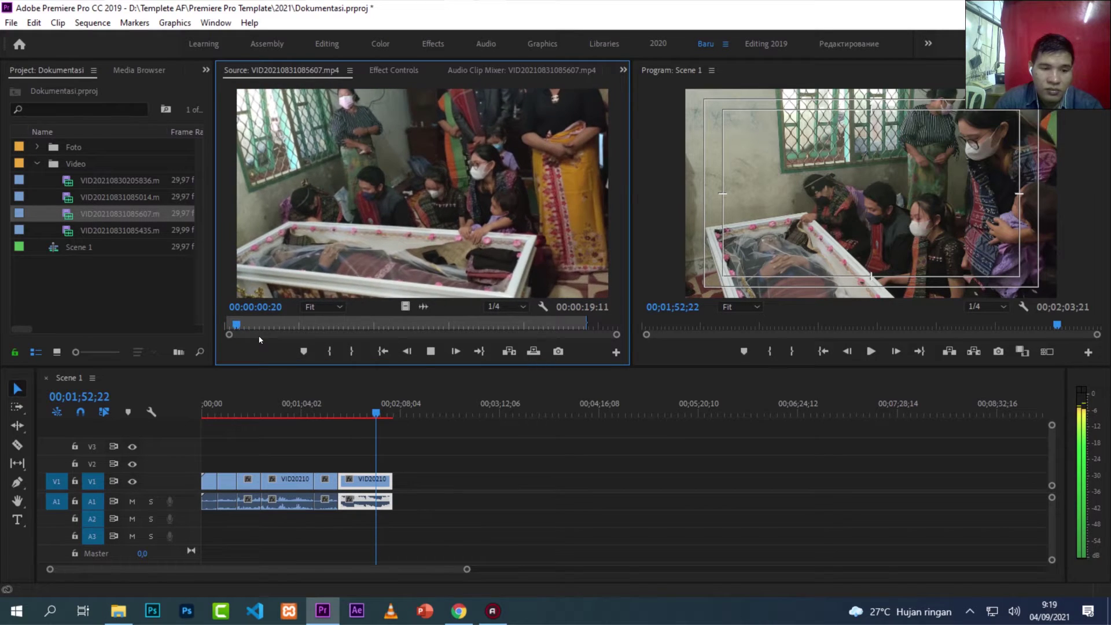
key(space)
drag(393, 272, 407, 486)
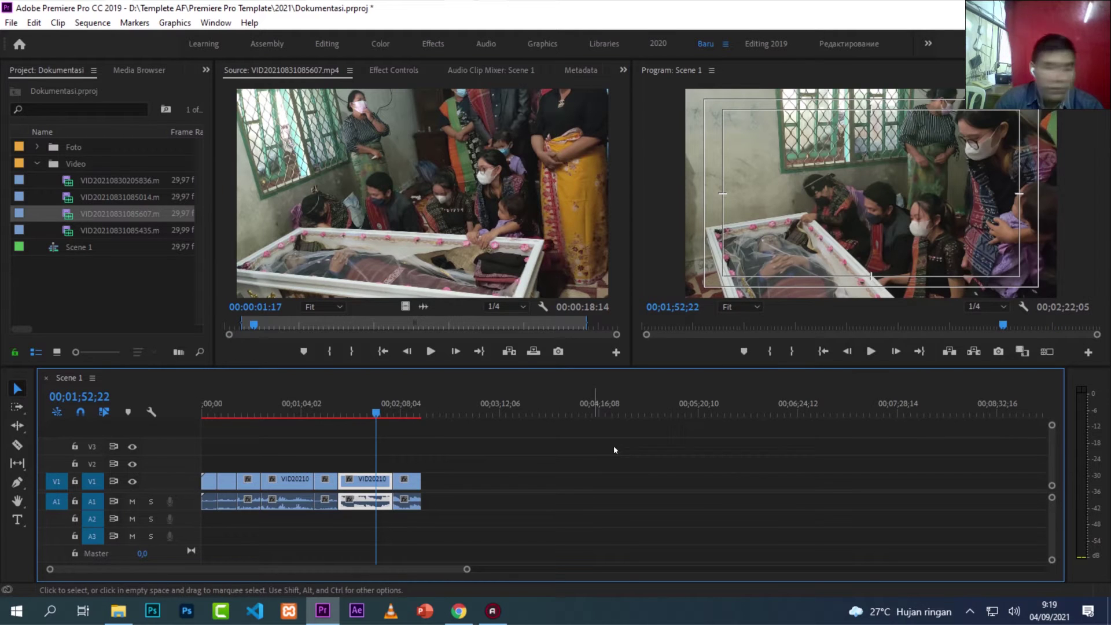
mouse_move(379, 305)
mouse_down()
mouse_move(76, 168)
mouse_move(99, 171)
mouse_up()
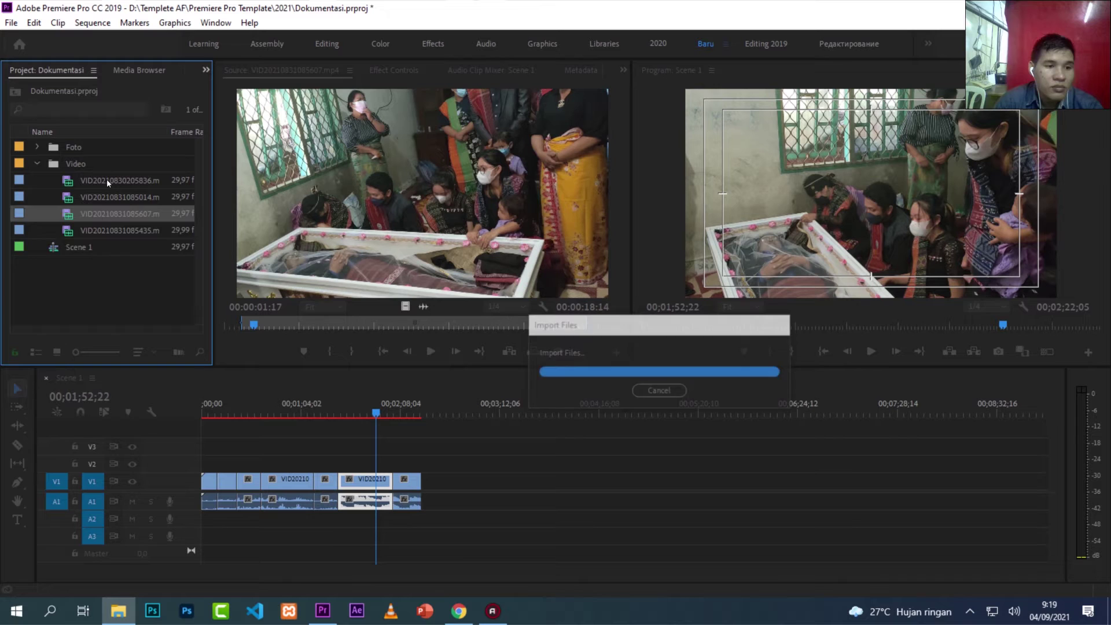
drag(67, 246, 278, 328)
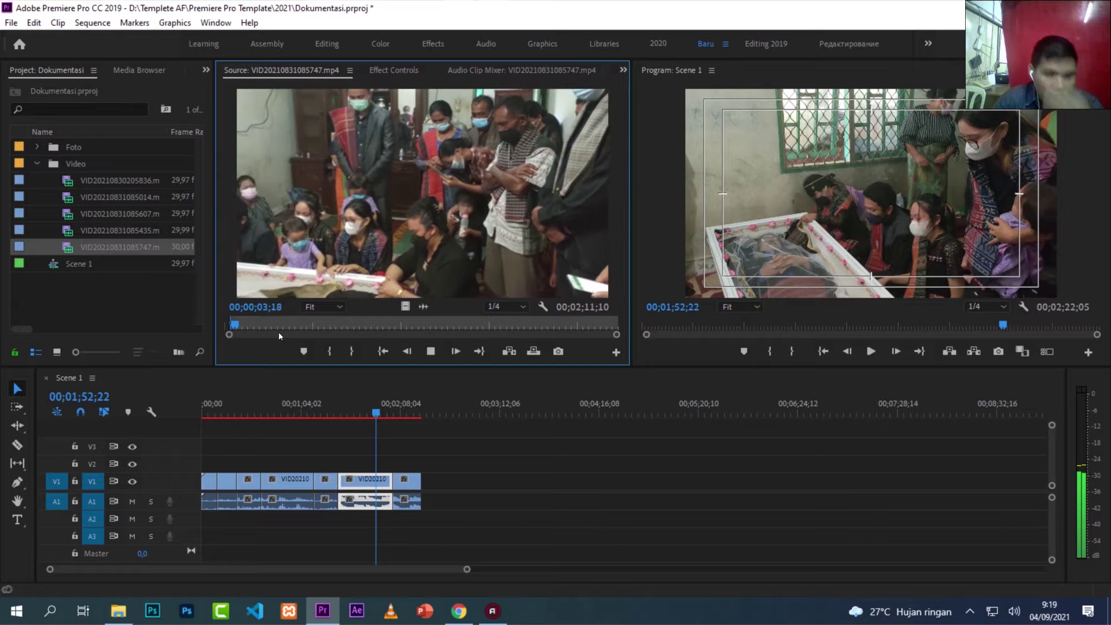
click(256, 325)
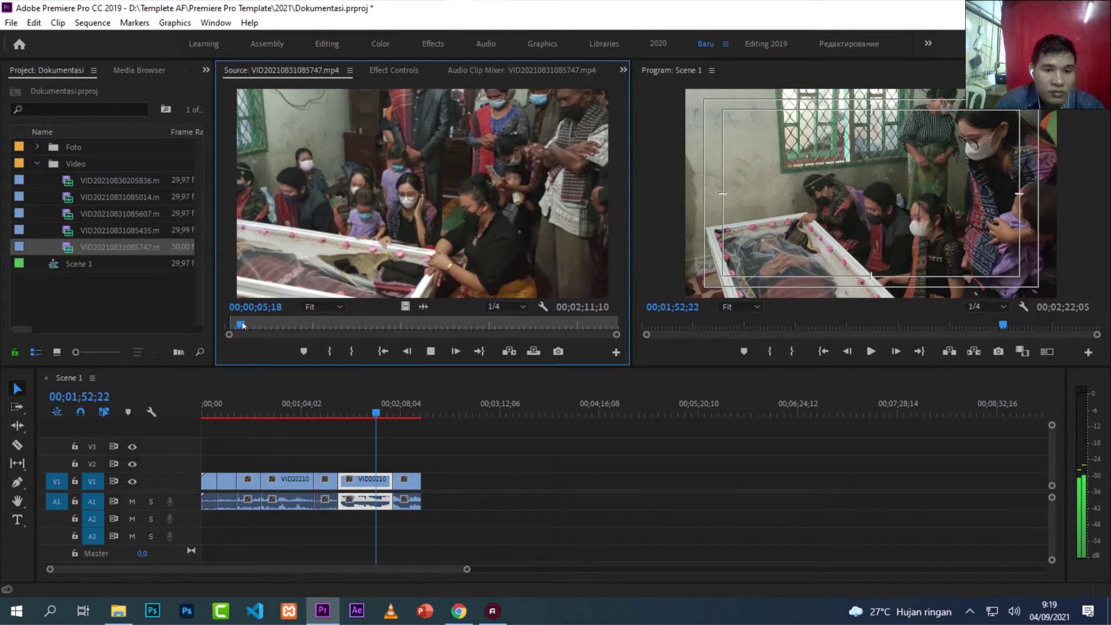
drag(256, 326, 283, 325)
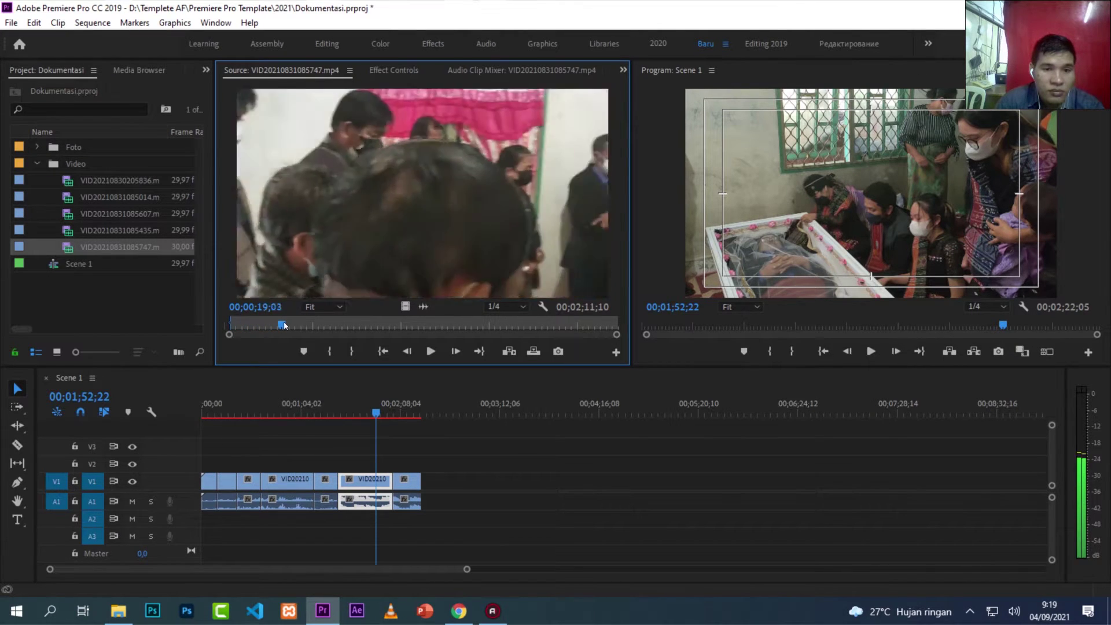
drag(283, 325, 270, 325)
key(space)
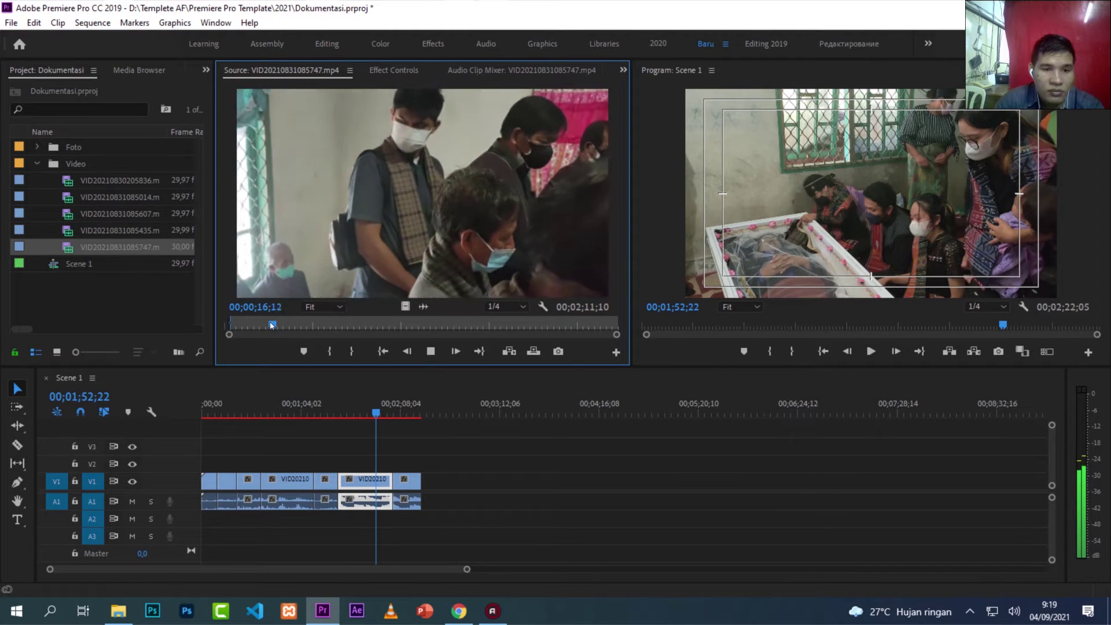
click(263, 325)
click(262, 325)
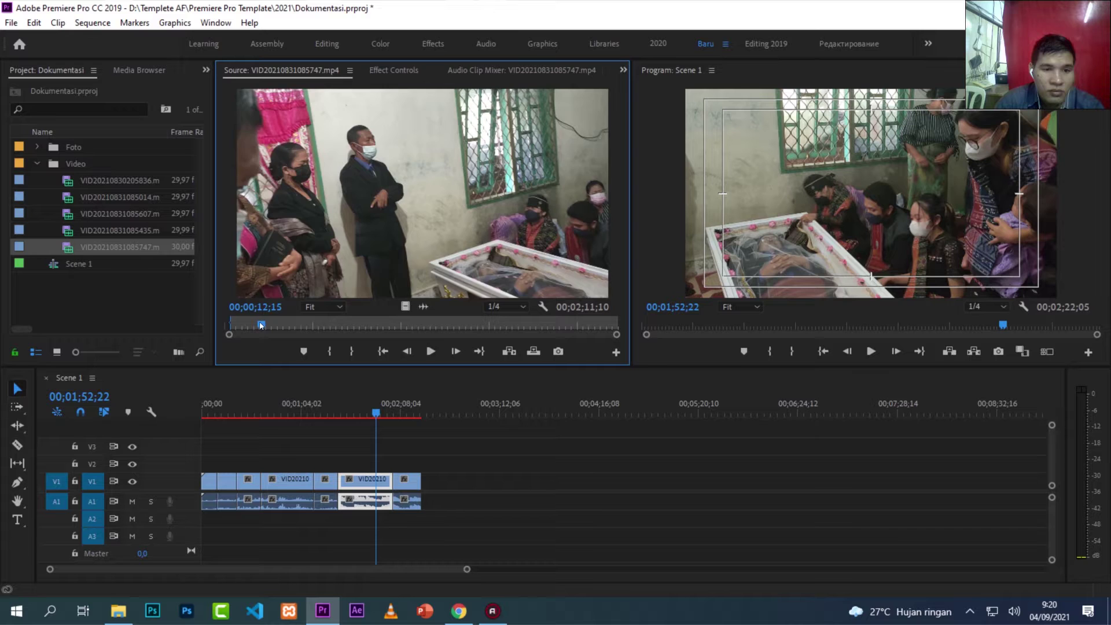
click(329, 351)
Step: Move the in point near 24 s, mark out at 02;07;01, append to Scene 1, and import another video
drag(266, 325, 295, 327)
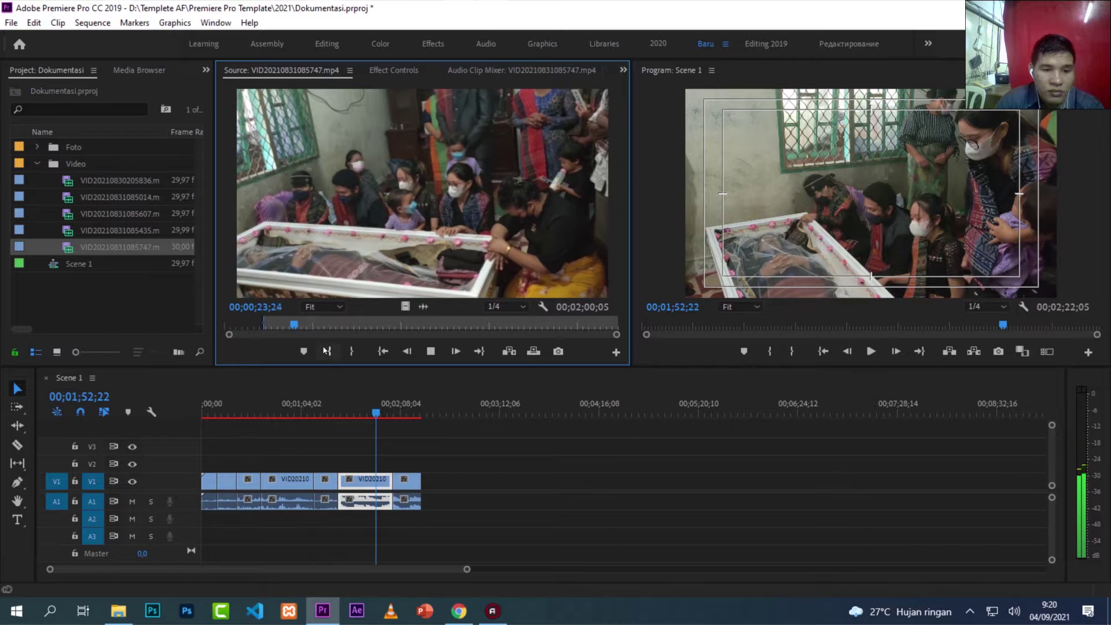
click(327, 351)
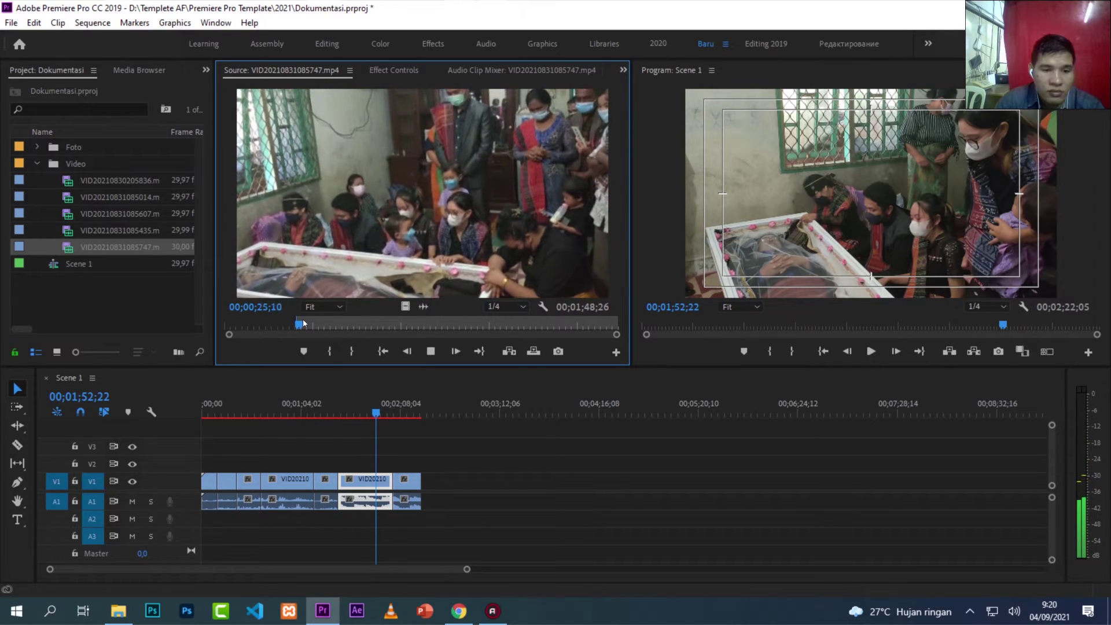
drag(299, 324, 544, 329)
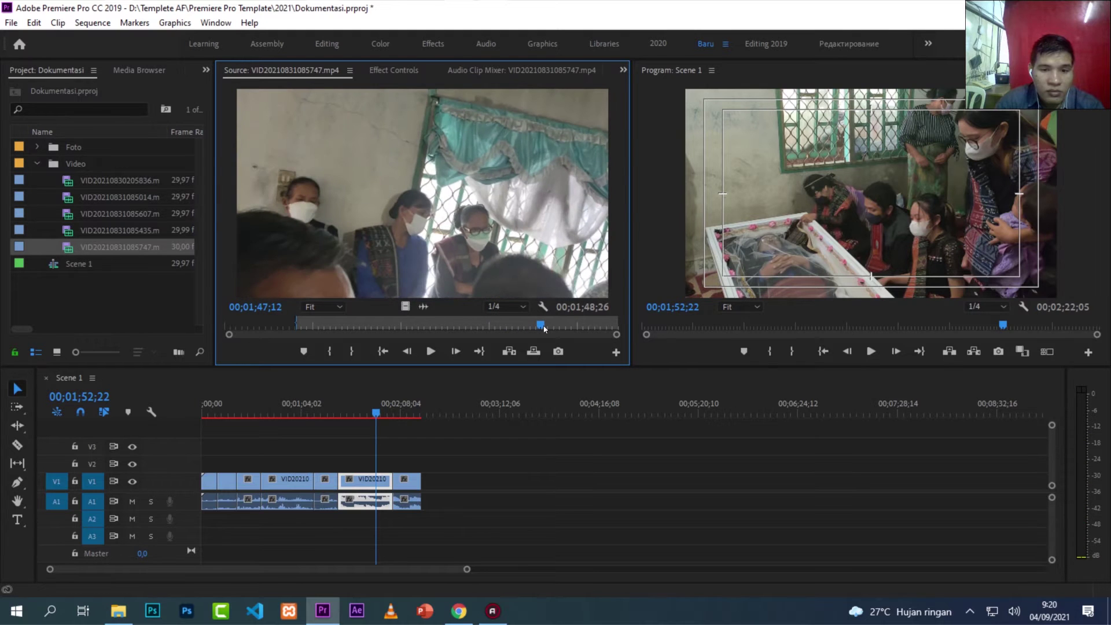
drag(543, 329, 593, 325)
key(space)
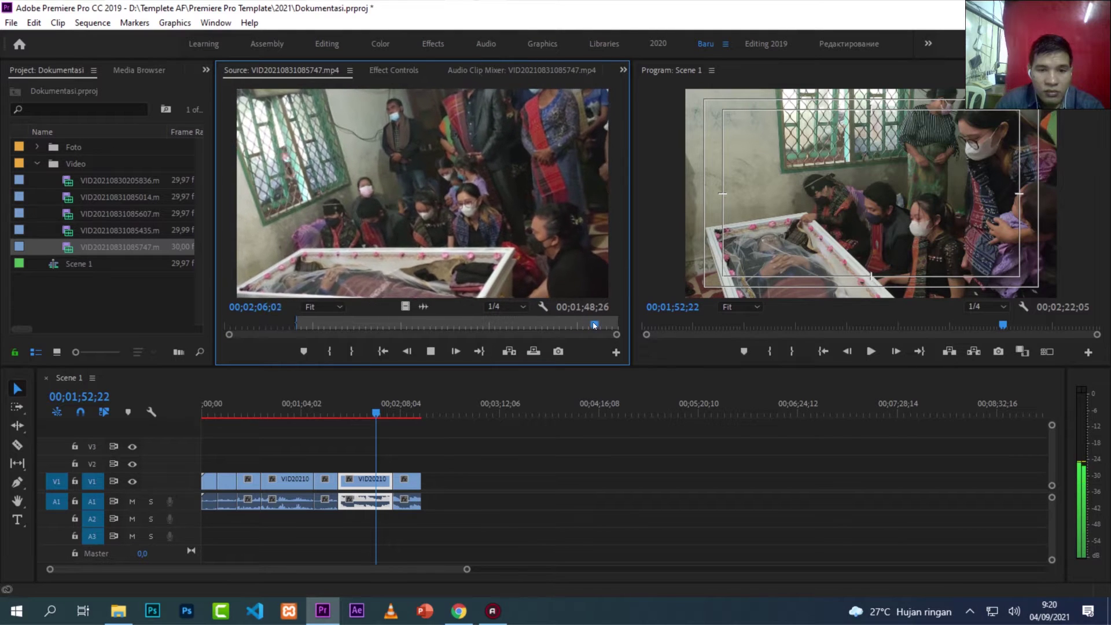
key(space)
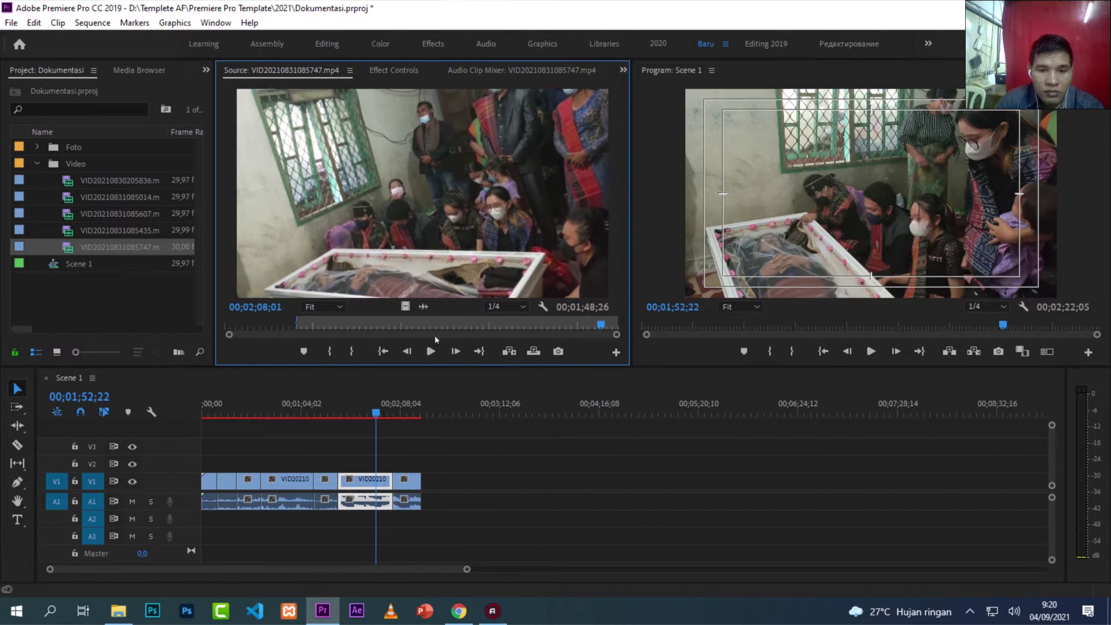
click(596, 324)
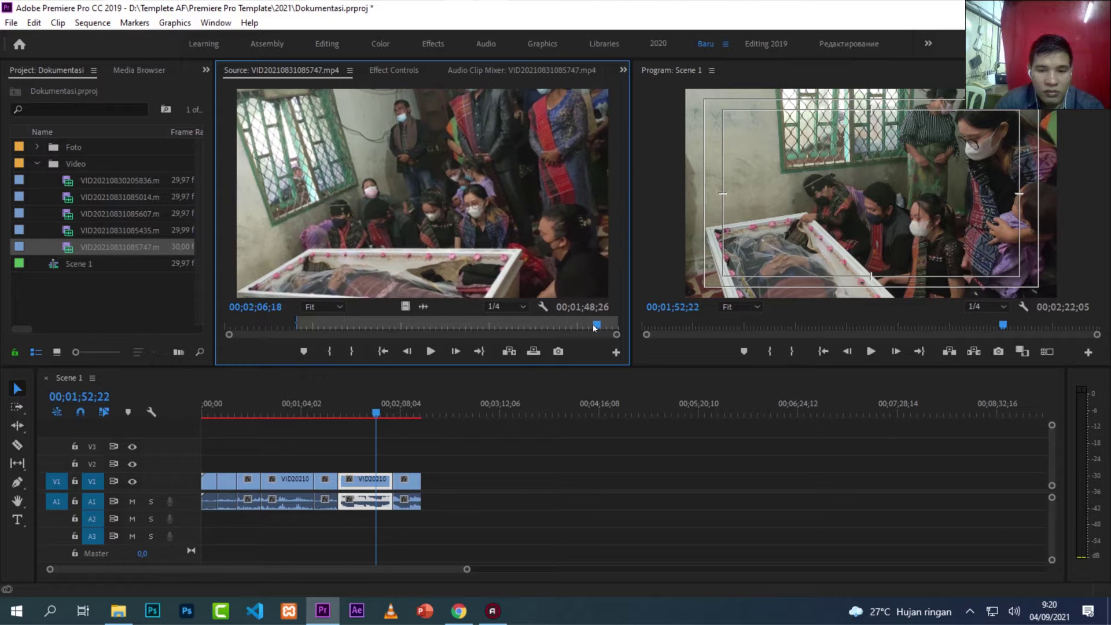
key(o)
drag(422, 191, 439, 480)
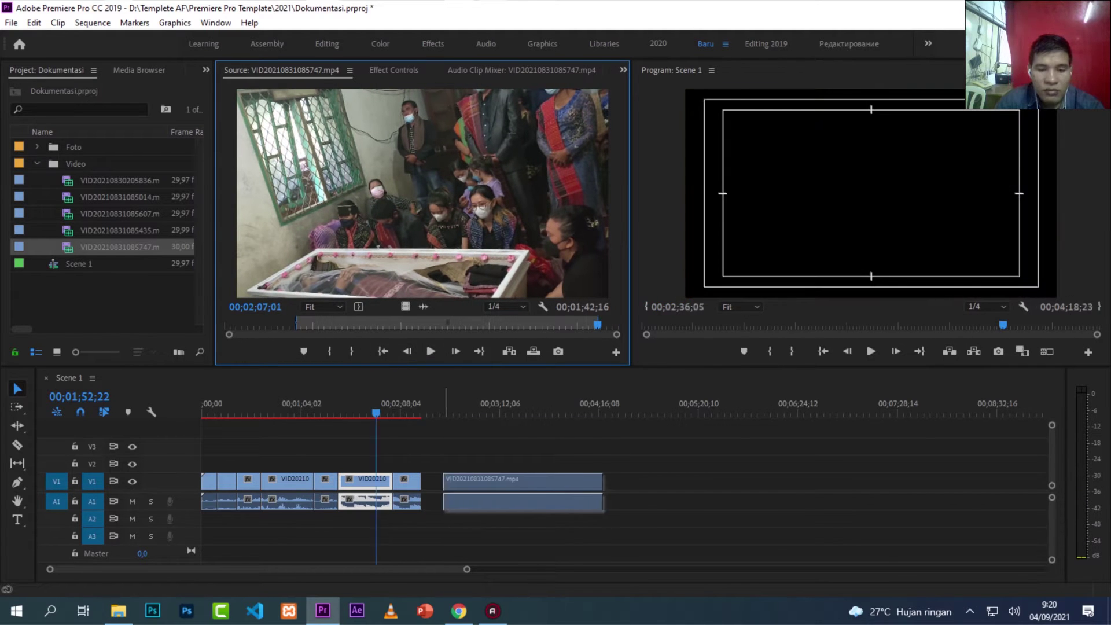
key(minus)
key(minus)
key(minus)
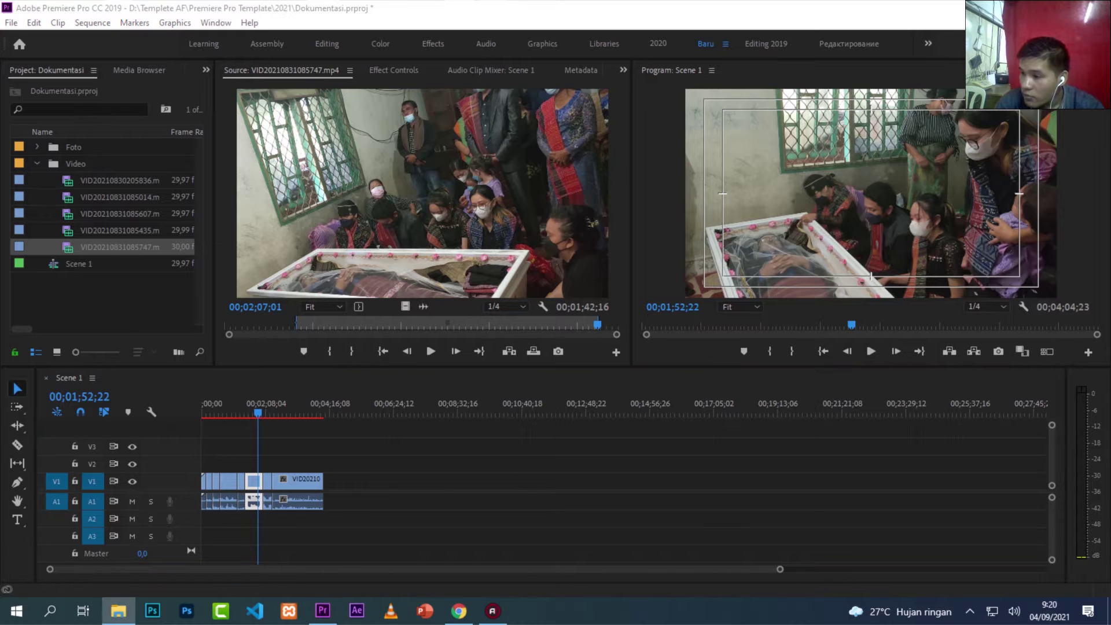
drag(851, 241, 134, 227)
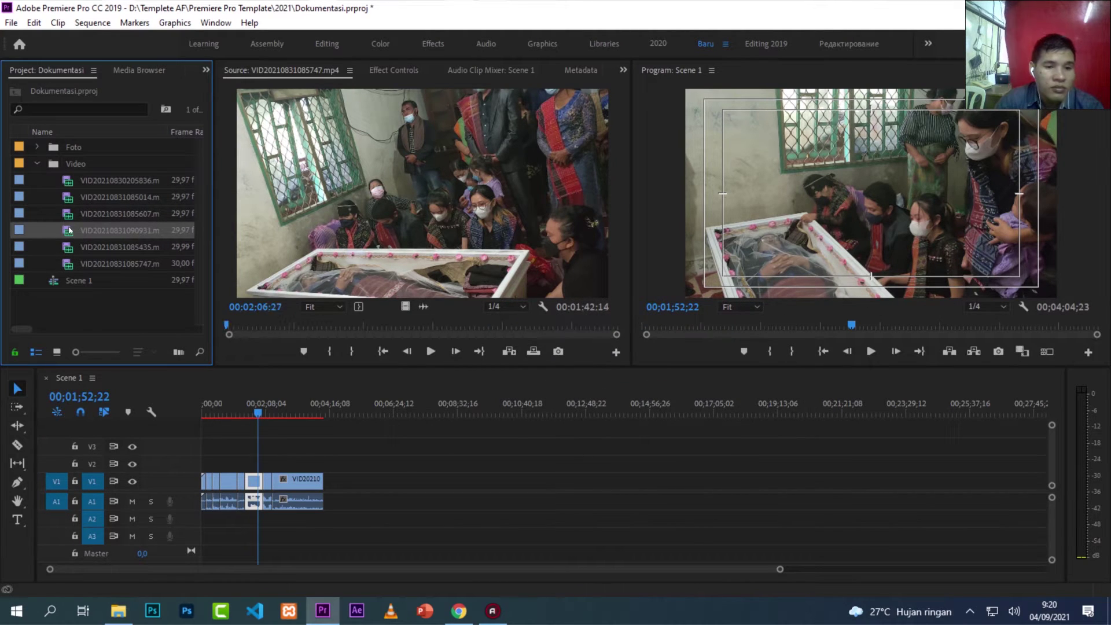
drag(69, 230, 377, 289)
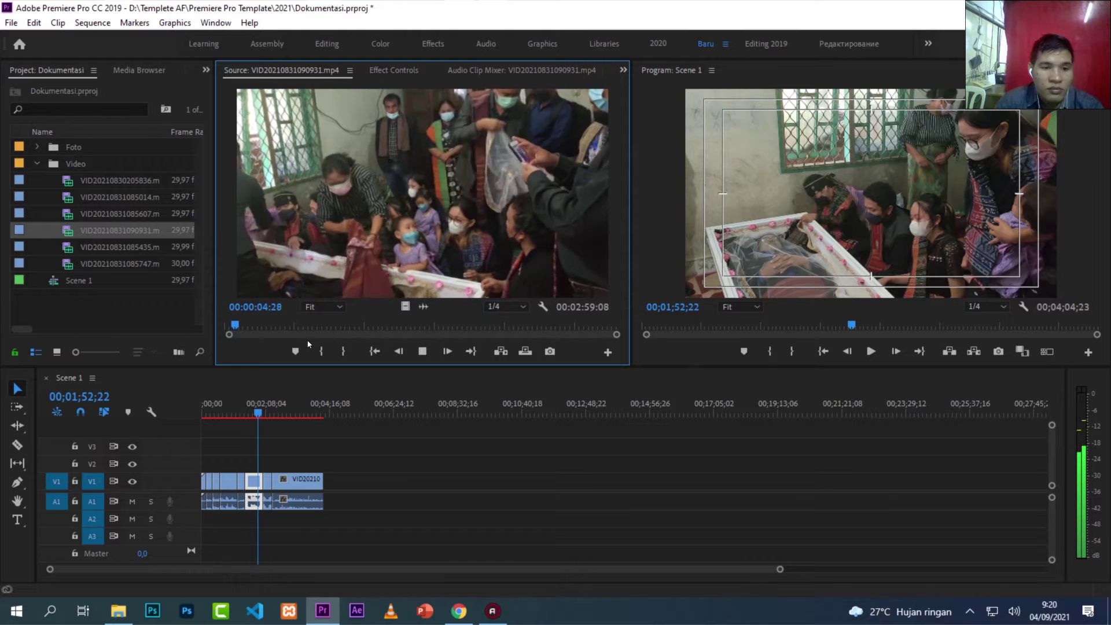
click(250, 325)
key(space)
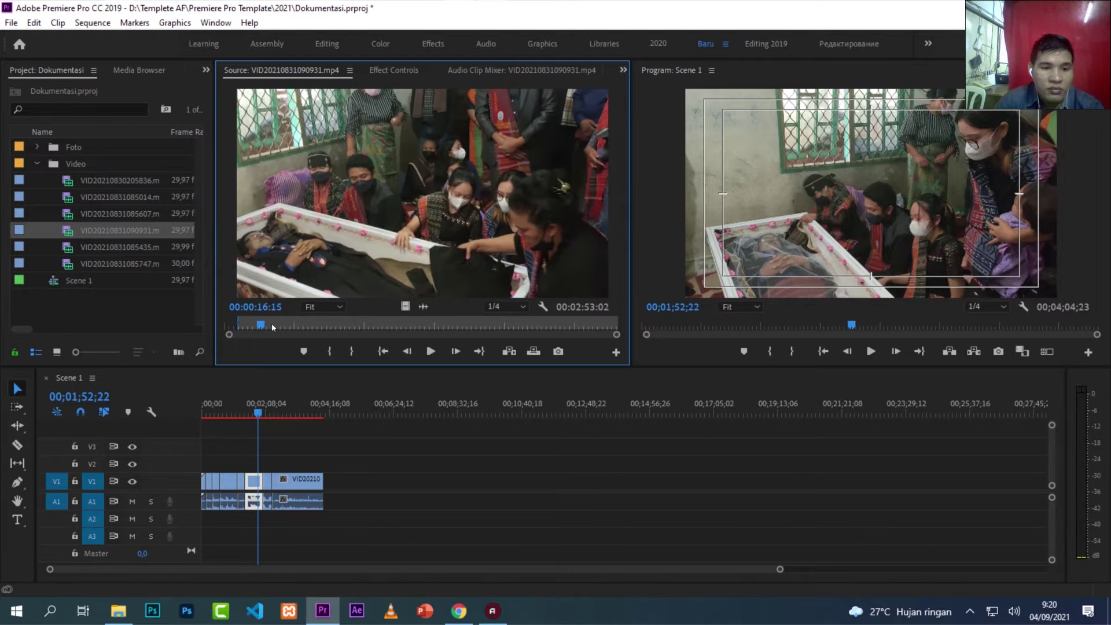
click(332, 351)
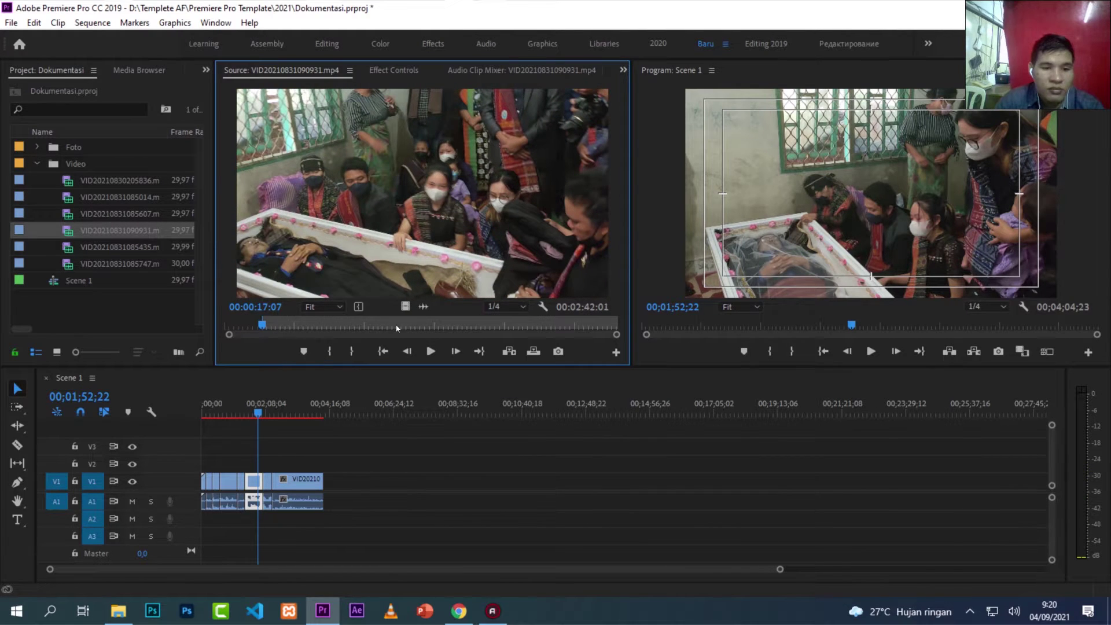
click(280, 326)
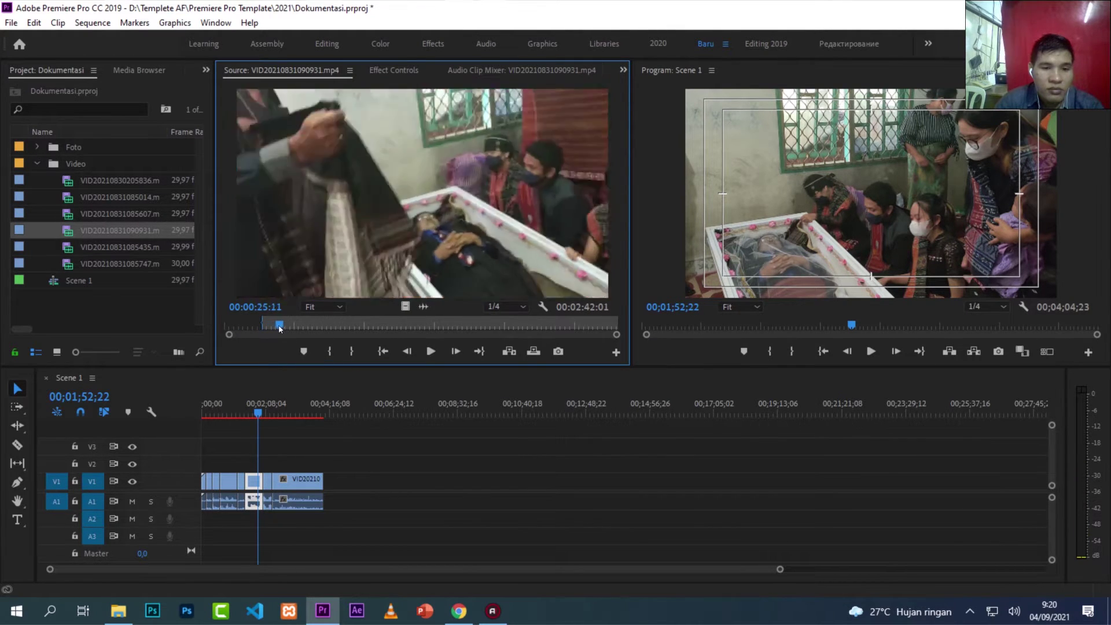
click(275, 326)
key(space)
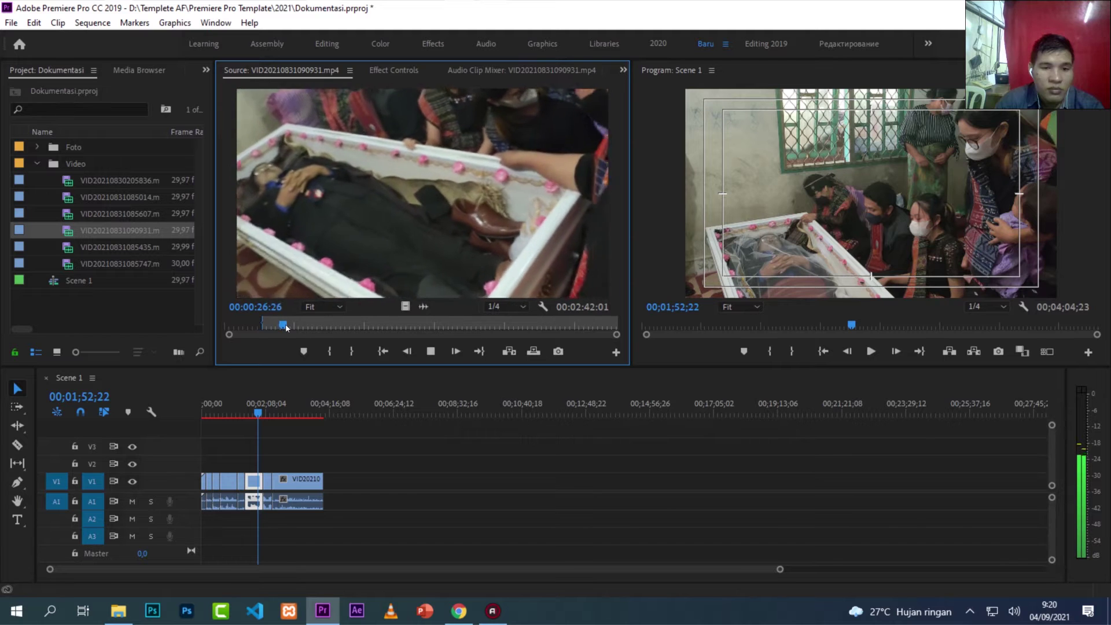
Step: Set the Out point at 00:01:51:24 and append the marked range to the end of Scene 1
drag(285, 324, 552, 342)
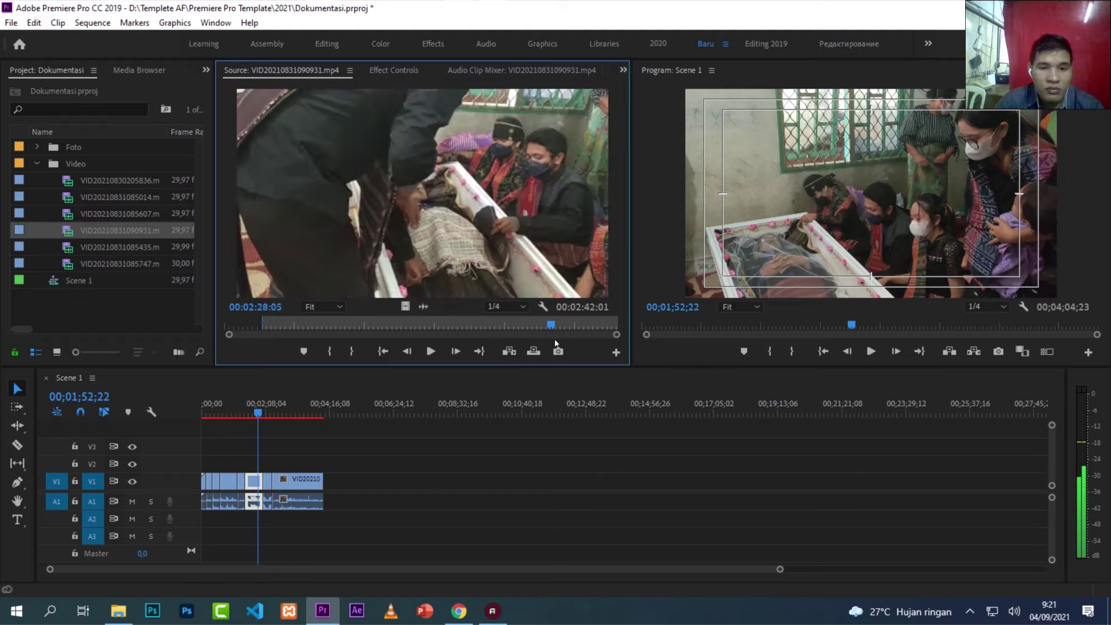
mouse_move(552, 342)
mouse_down()
mouse_move(596, 343)
mouse_move(452, 342)
mouse_up()
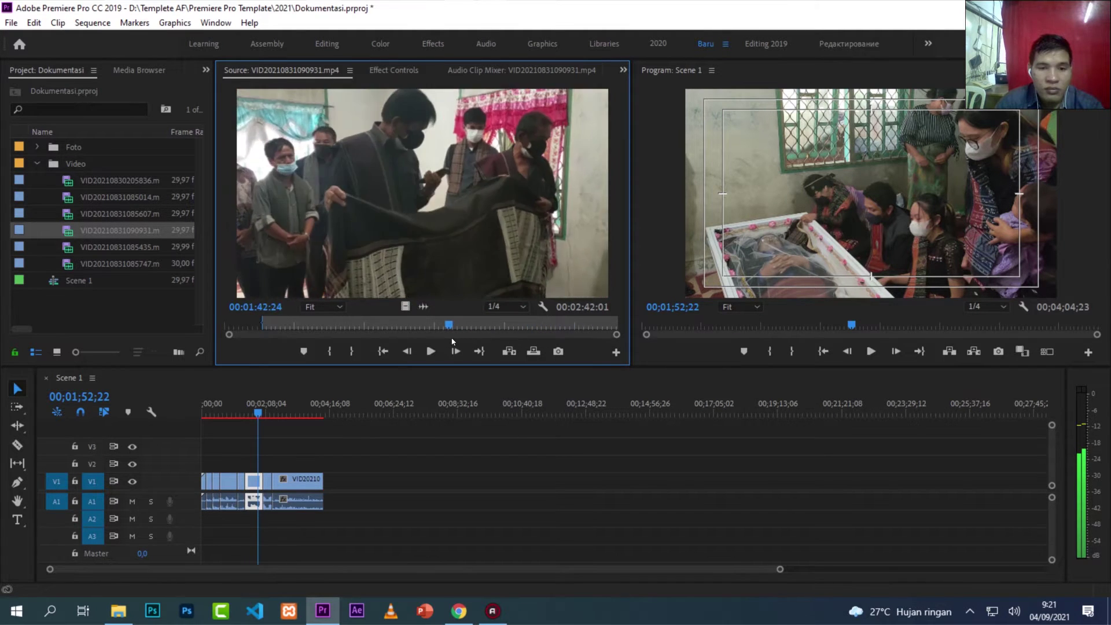
drag(452, 341, 469, 327)
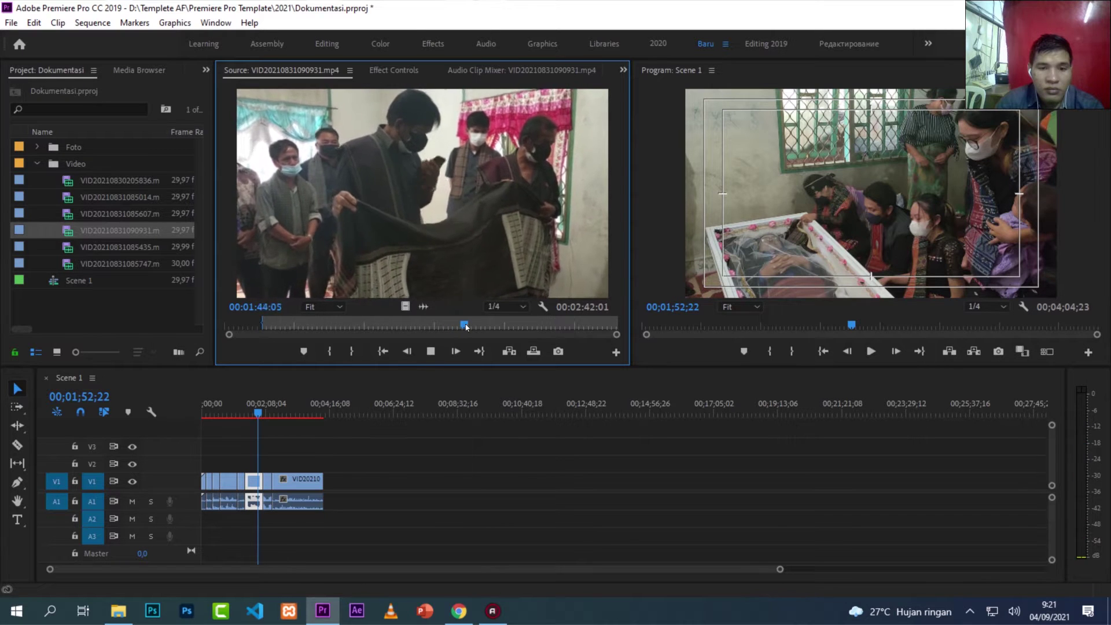
key(space)
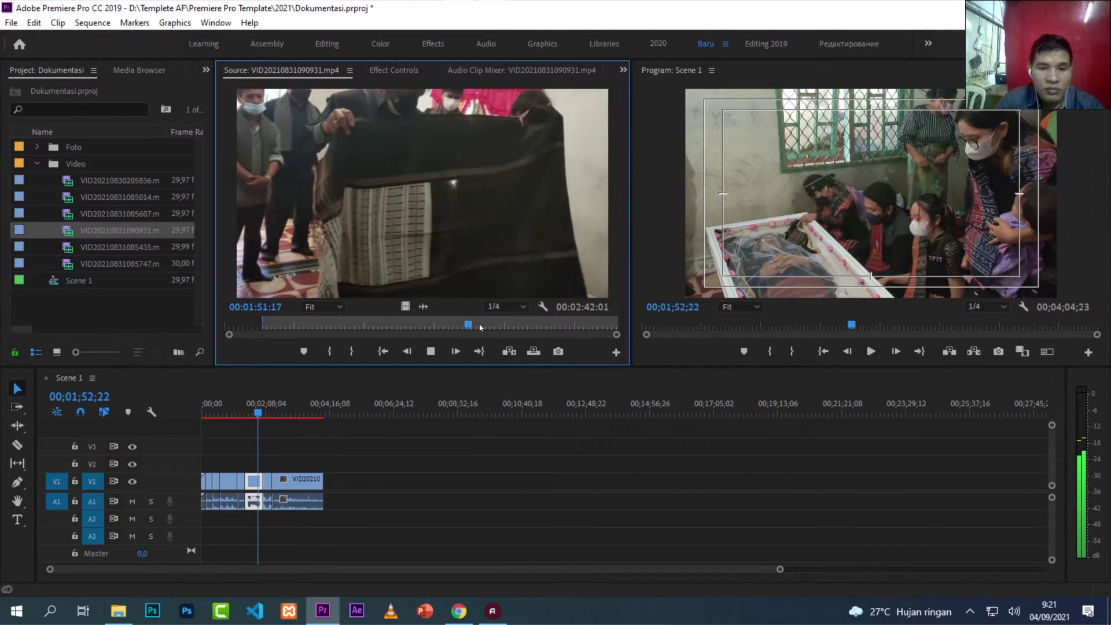
key(space)
drag(422, 193, 347, 480)
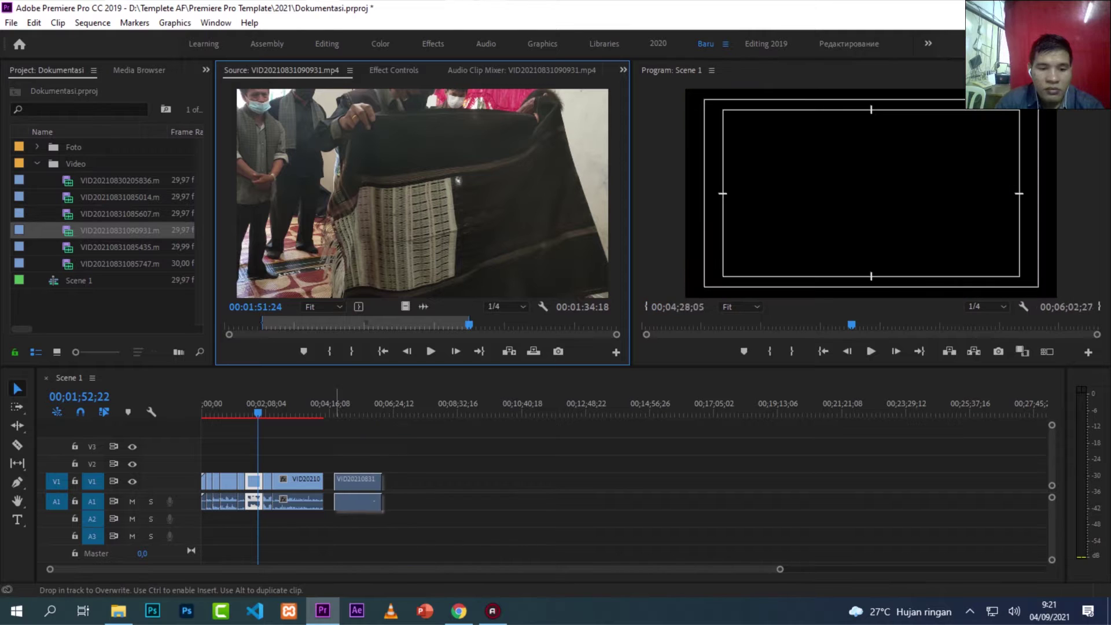
click(481, 325)
Step: Append a second part starting near 00:01:59:28 to Scene 1, then import another event video
drag(484, 326, 510, 327)
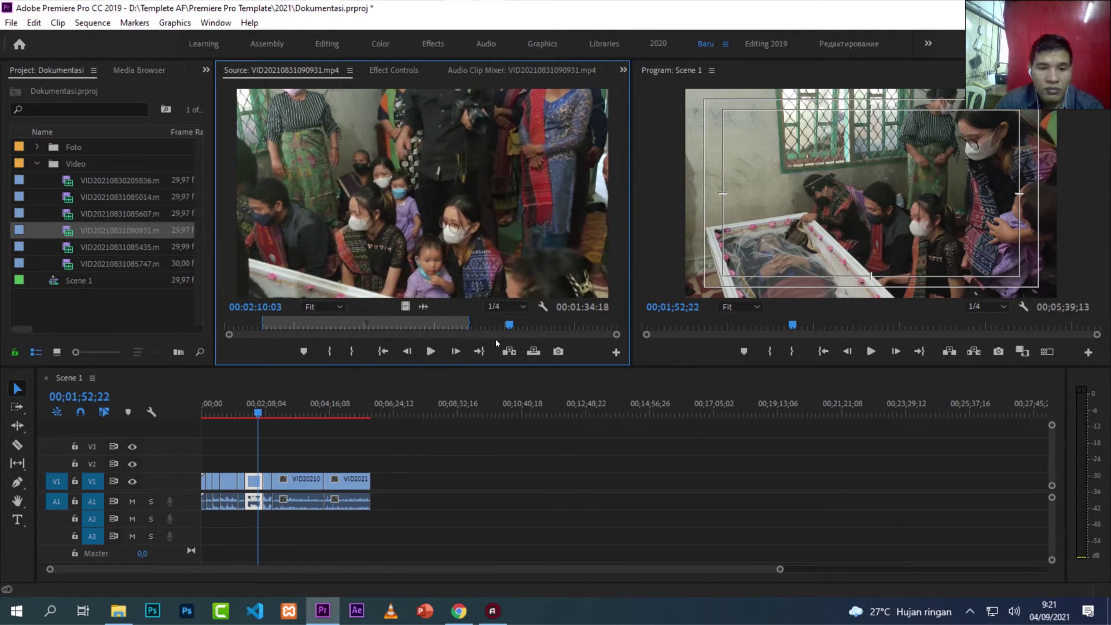
mouse_move(508, 326)
mouse_down()
mouse_move(486, 326)
mouse_move(598, 325)
mouse_up()
click(329, 351)
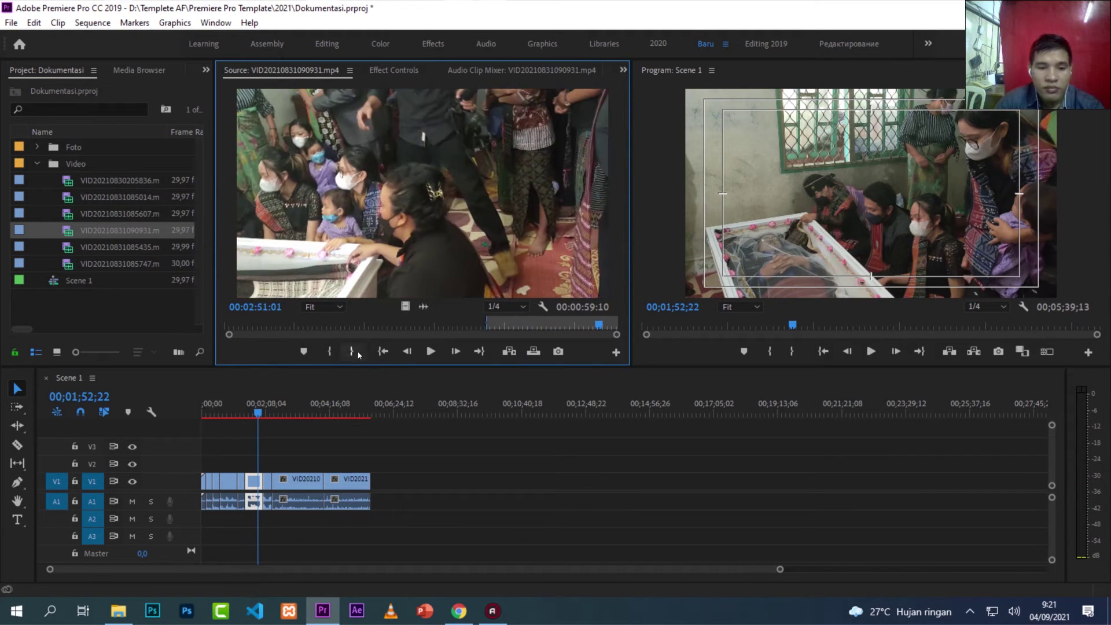
drag(423, 190, 382, 480)
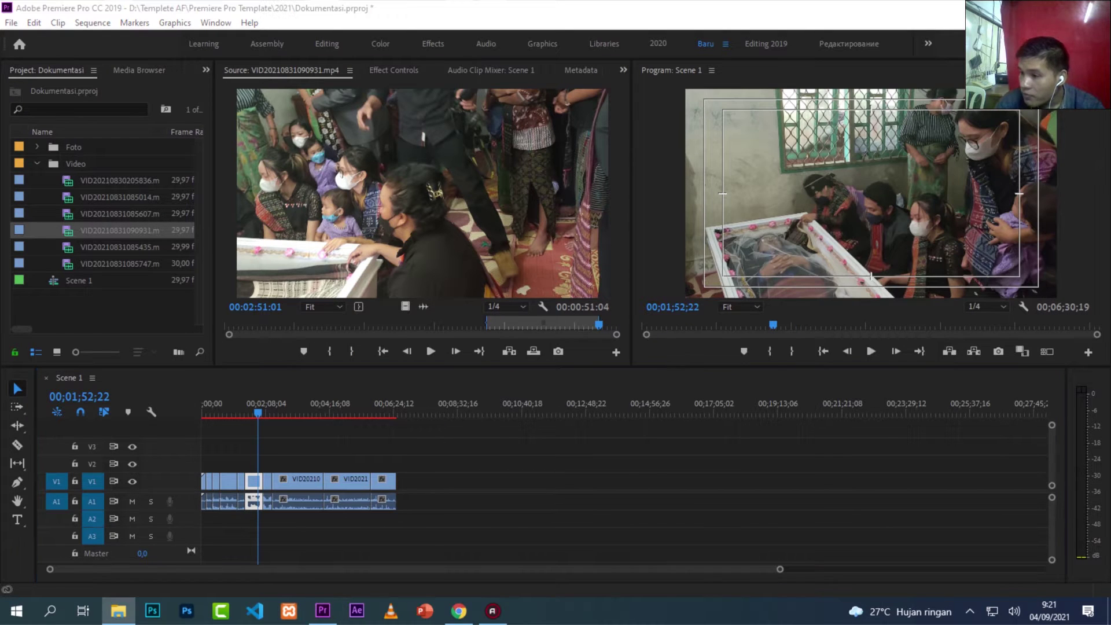
drag(520, 243, 91, 228)
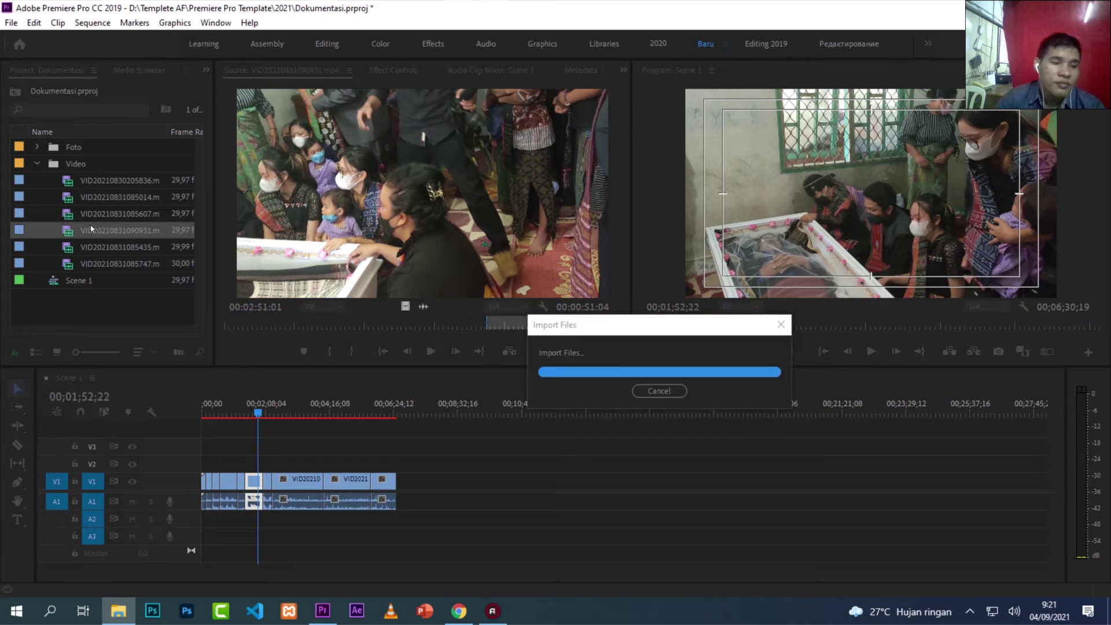
drag(68, 281, 299, 325)
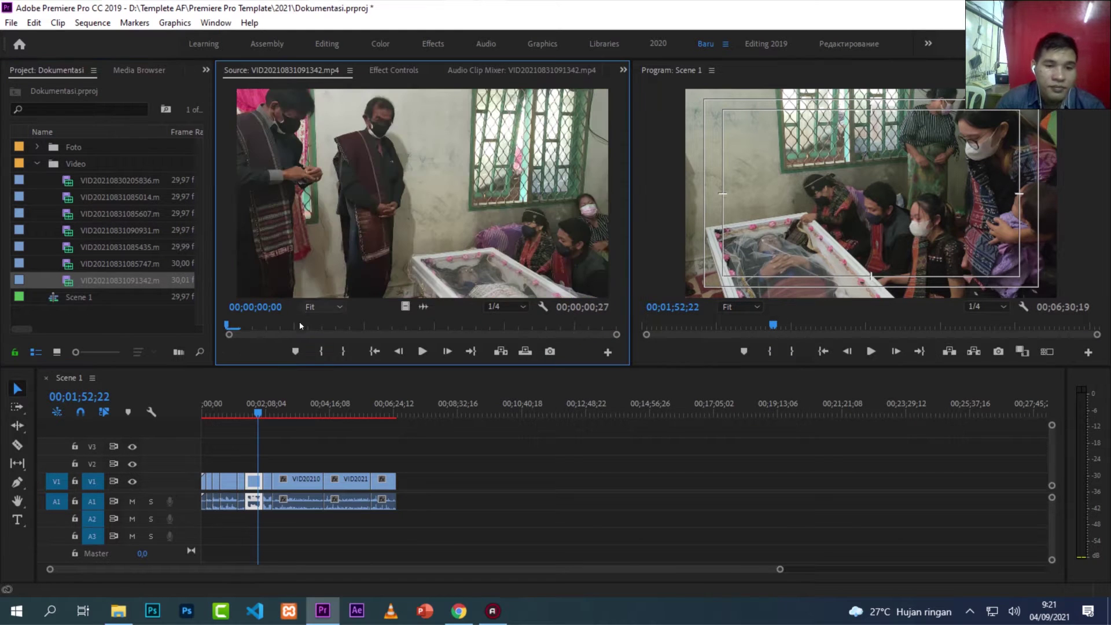
key(space)
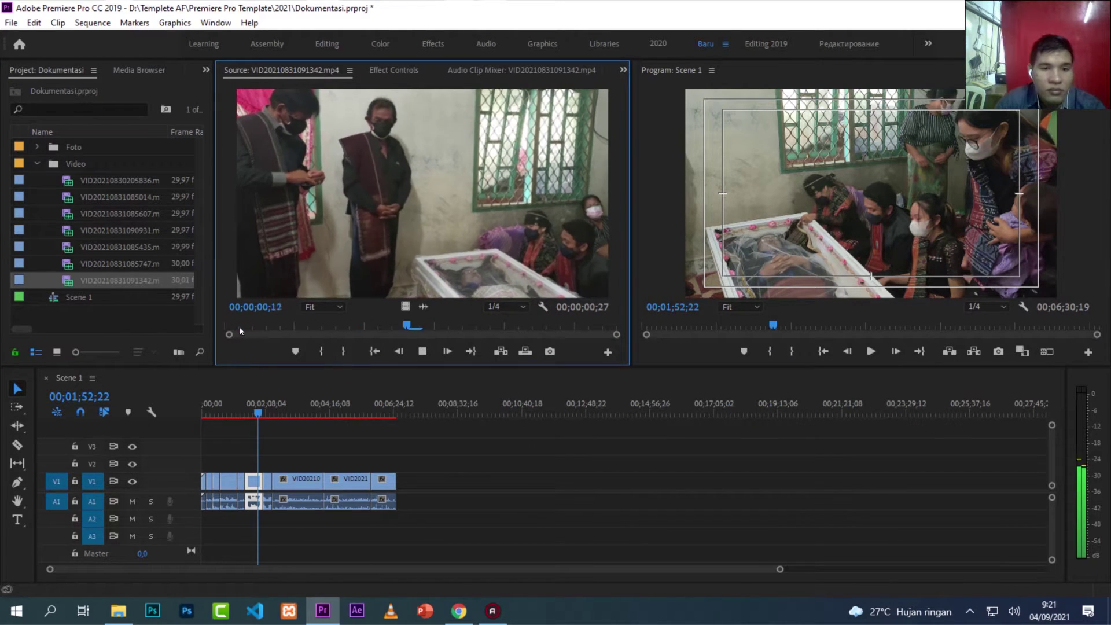
click(134, 265)
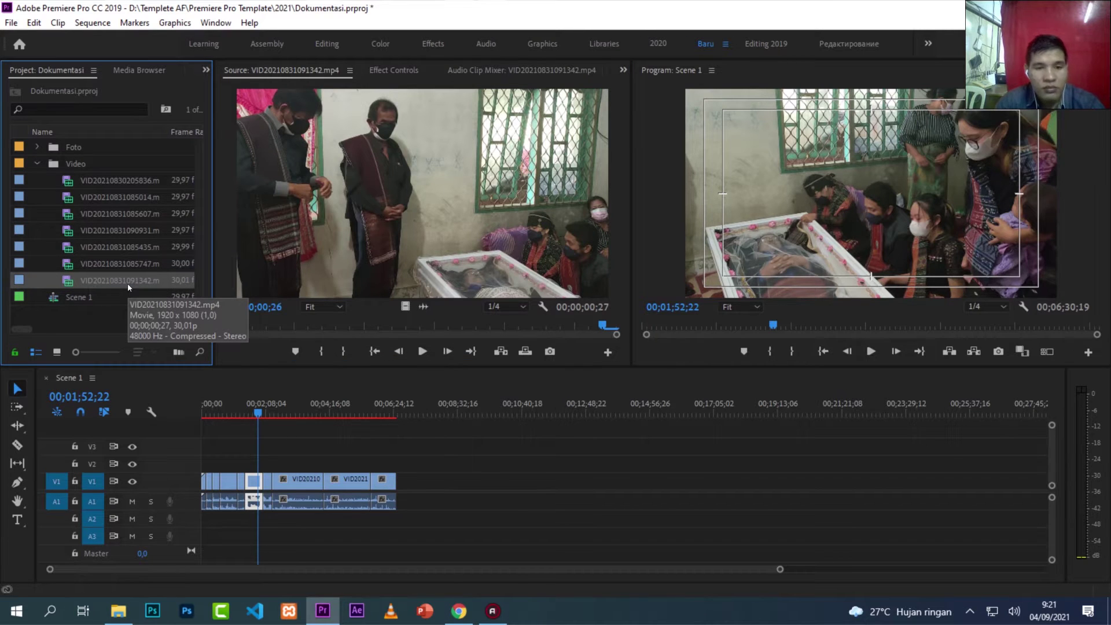
drag(342, 324, 290, 324)
key(space)
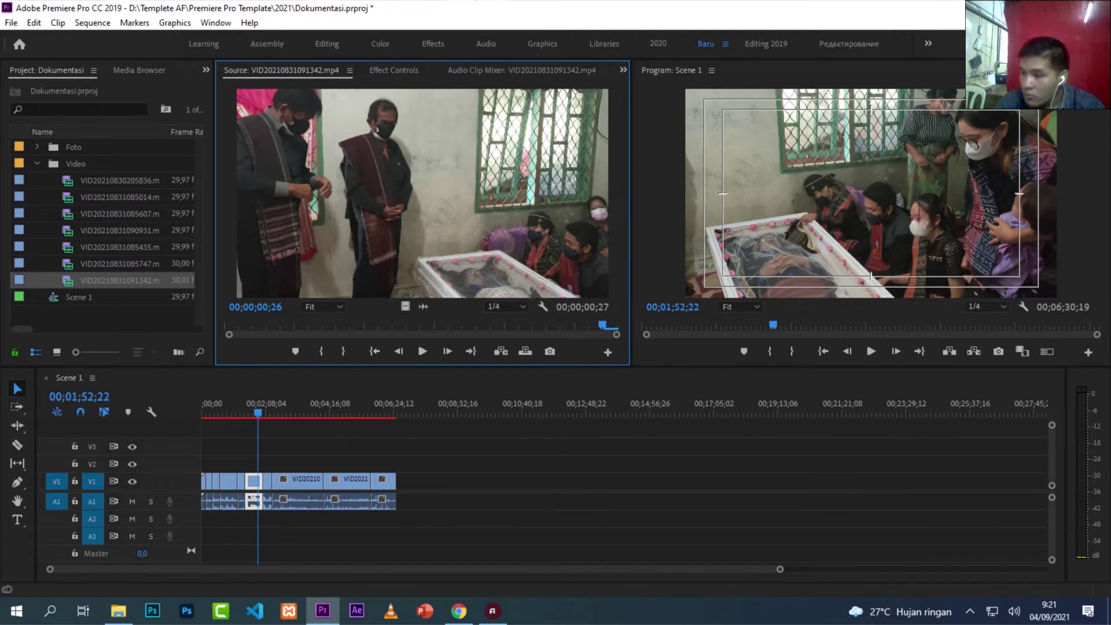
mouse_move(353, 278)
mouse_down()
mouse_move(105, 196)
mouse_move(98, 238)
mouse_up()
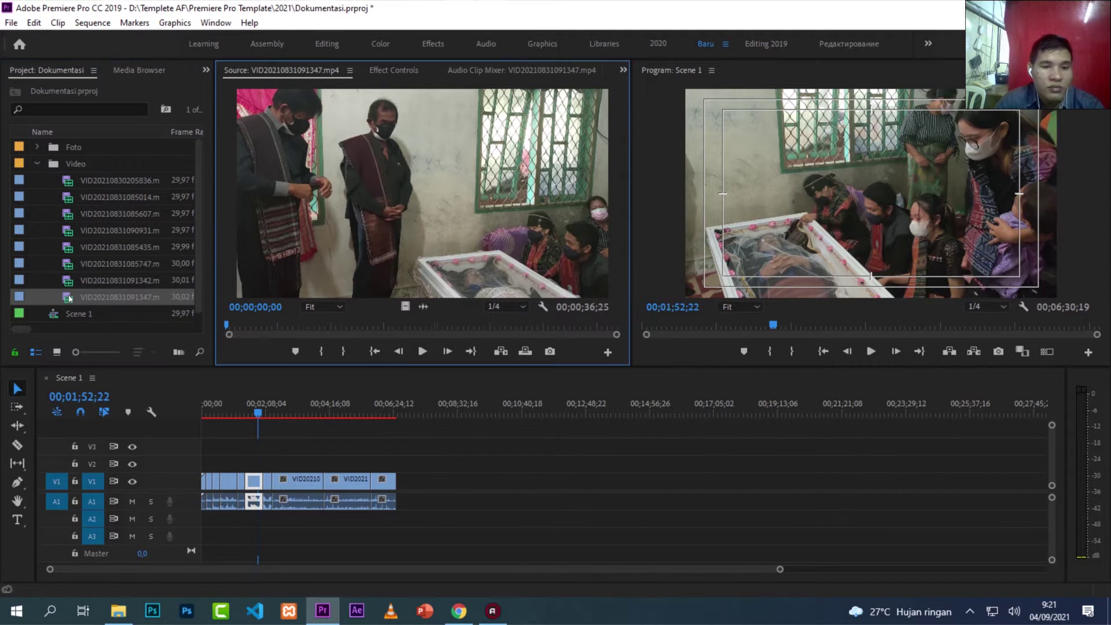
key(space)
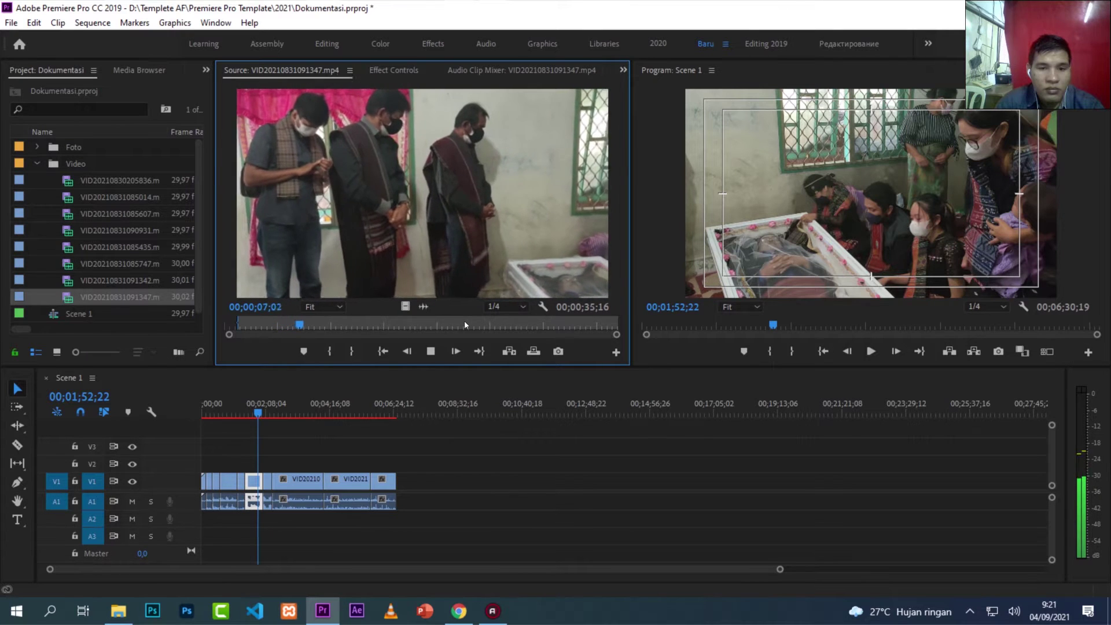
drag(464, 322, 537, 326)
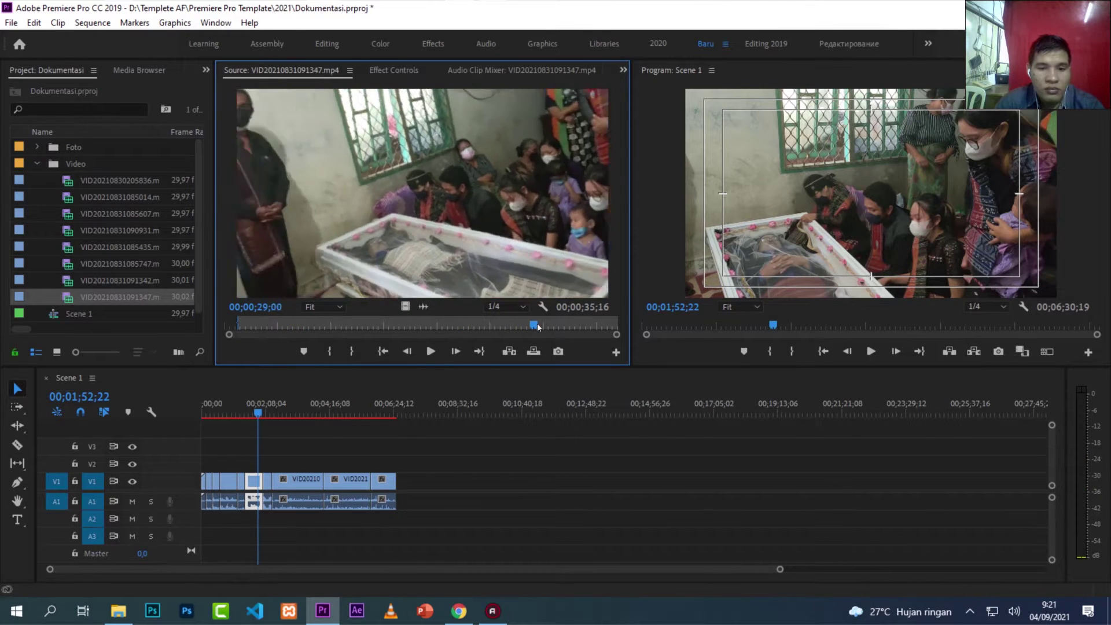
click(576, 326)
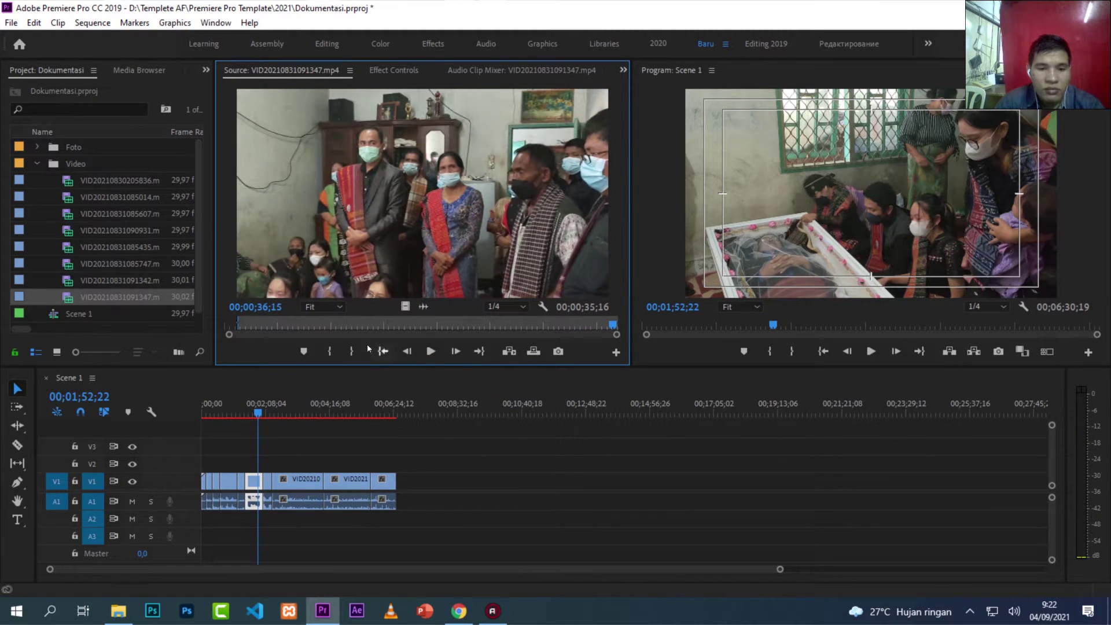
drag(370, 266, 435, 465)
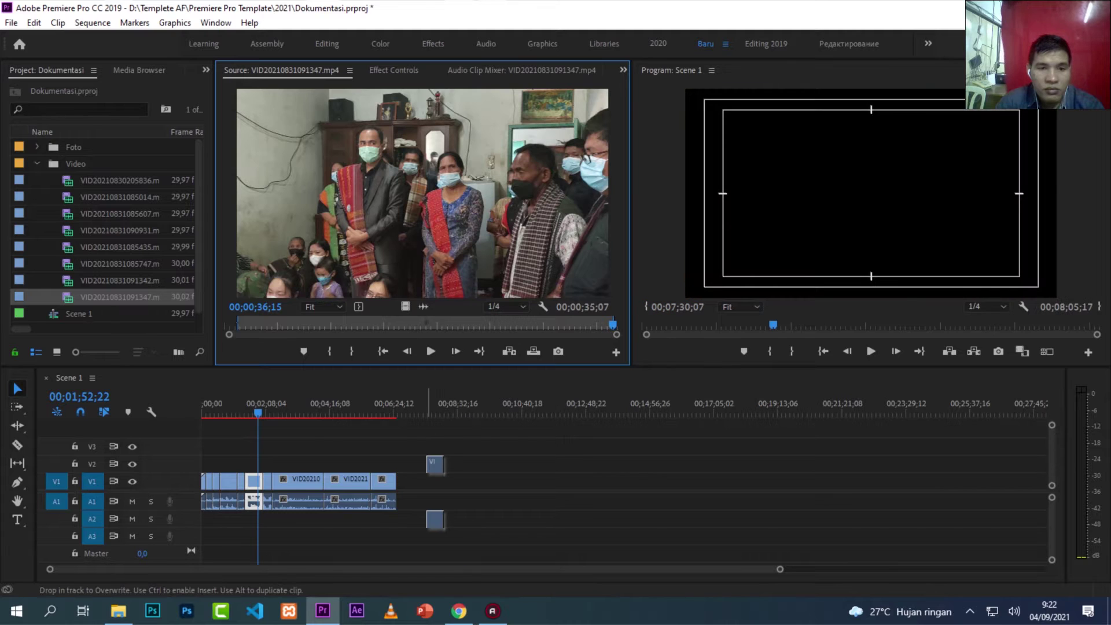
drag(405, 480, 469, 461)
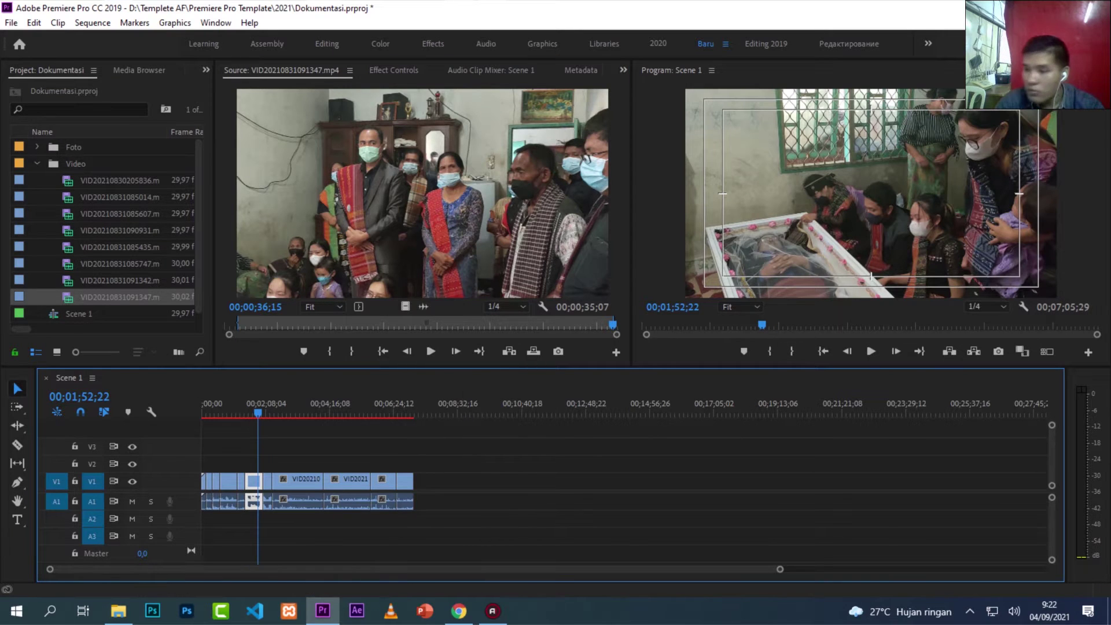
click(118, 610)
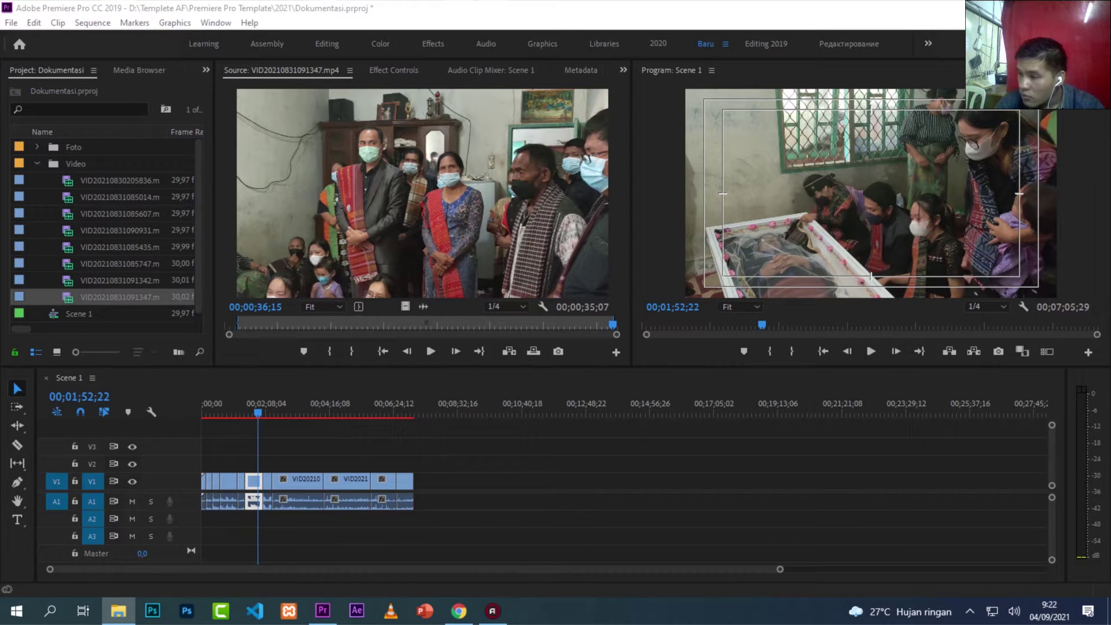
drag(395, 246, 102, 216)
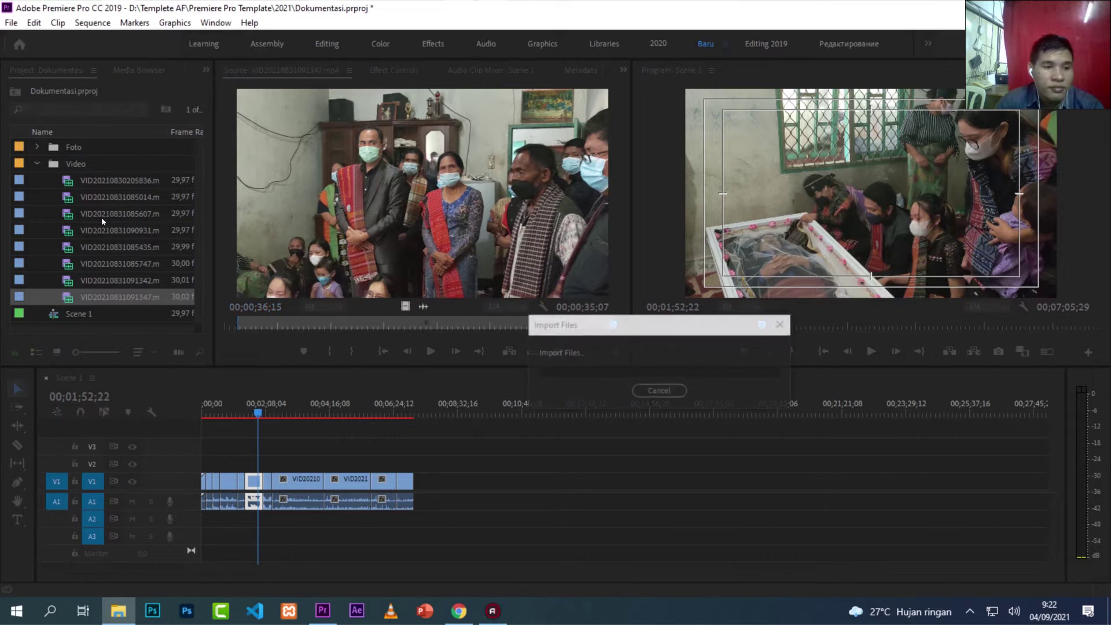
double_click(69, 182)
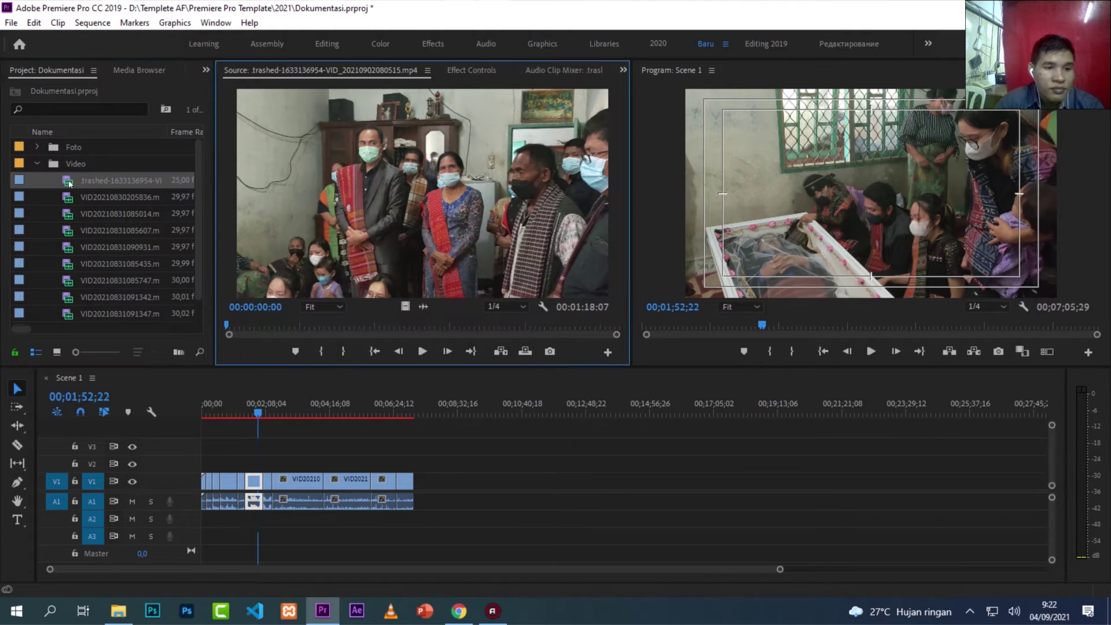
click(317, 351)
drag(245, 328, 596, 329)
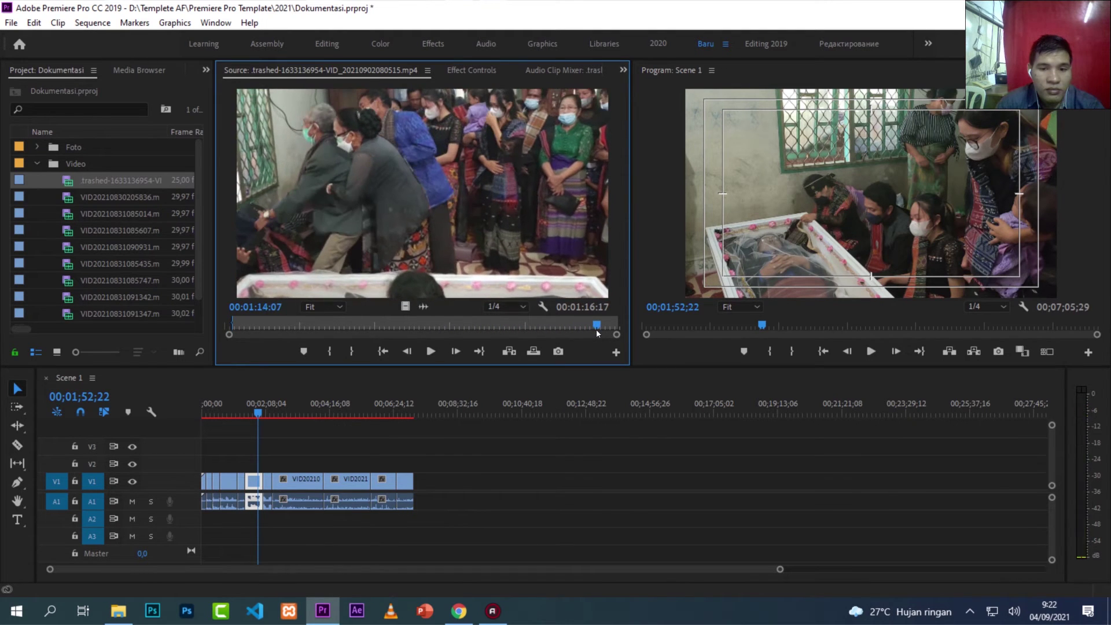
drag(595, 328, 600, 328)
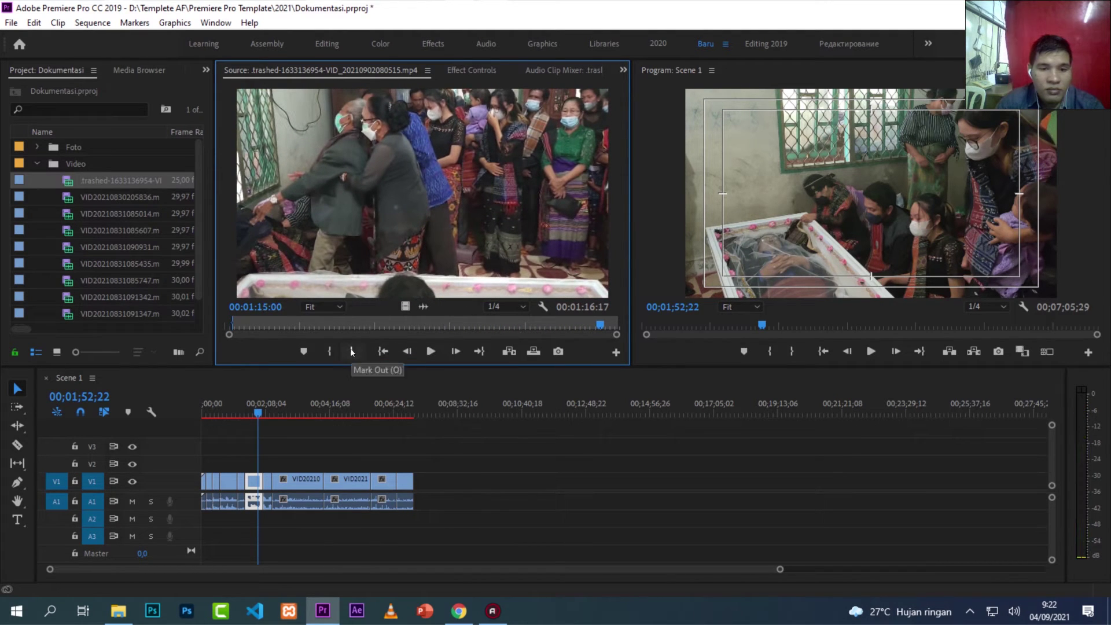
key(space)
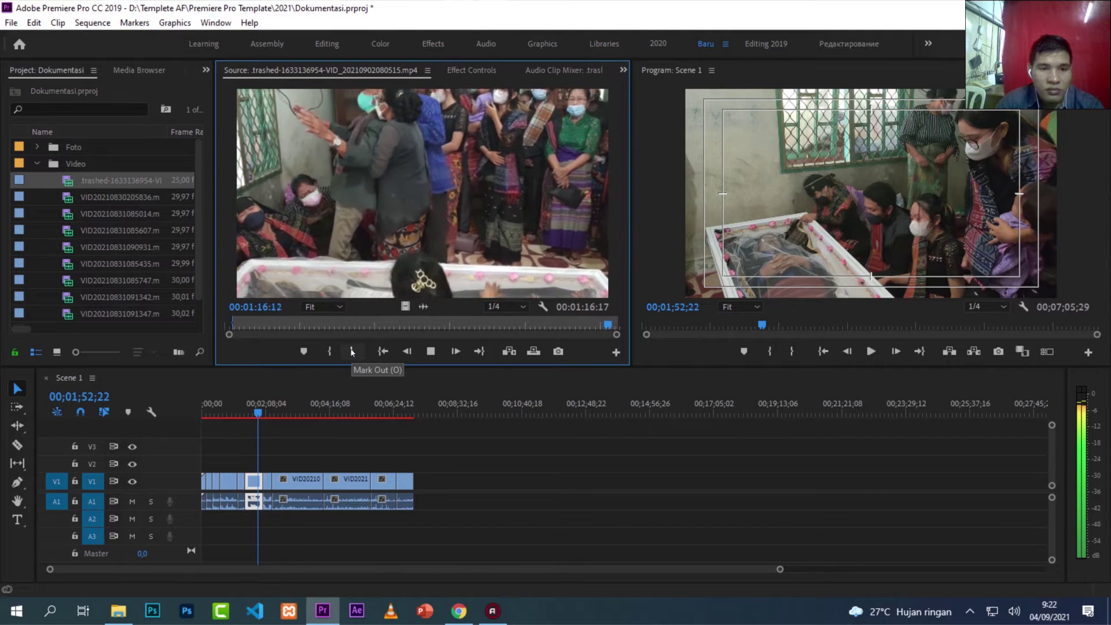
click(431, 350)
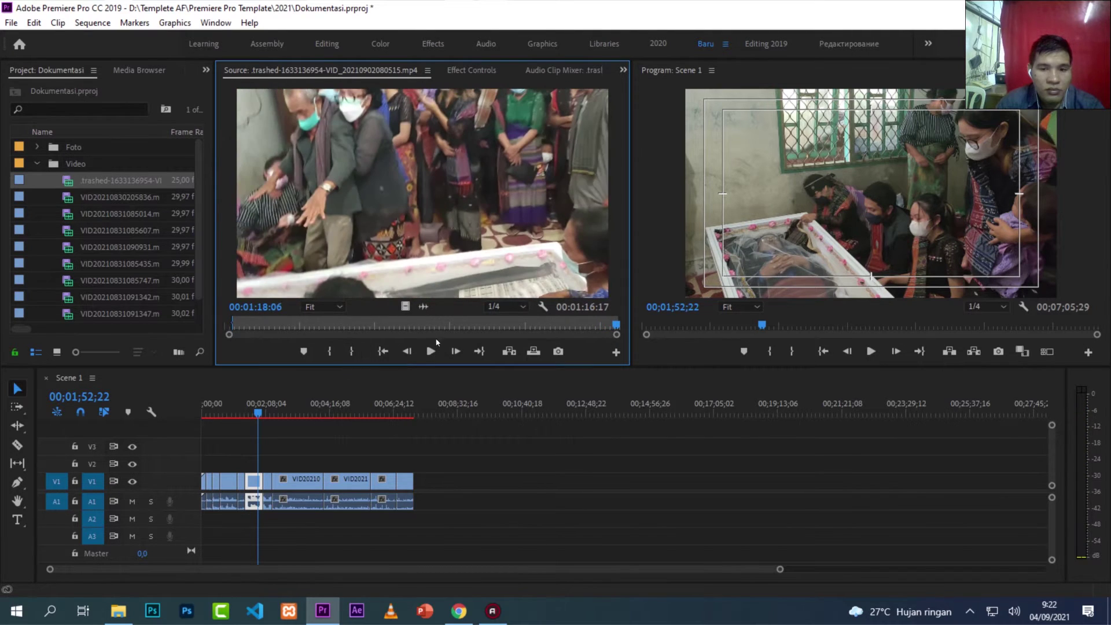
click(576, 328)
key(space)
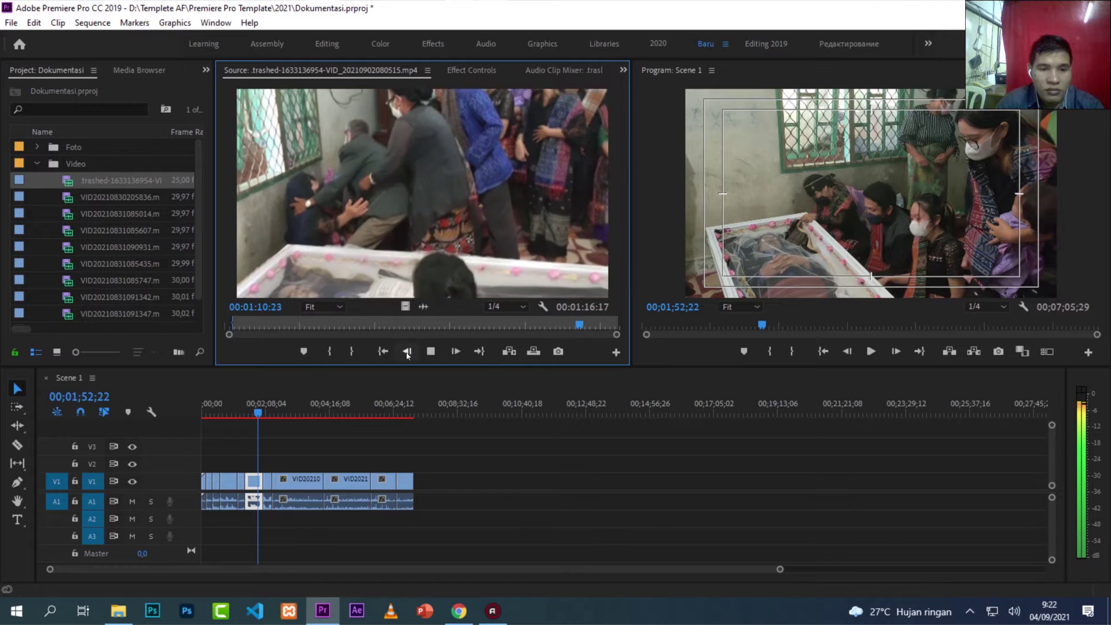
key(space)
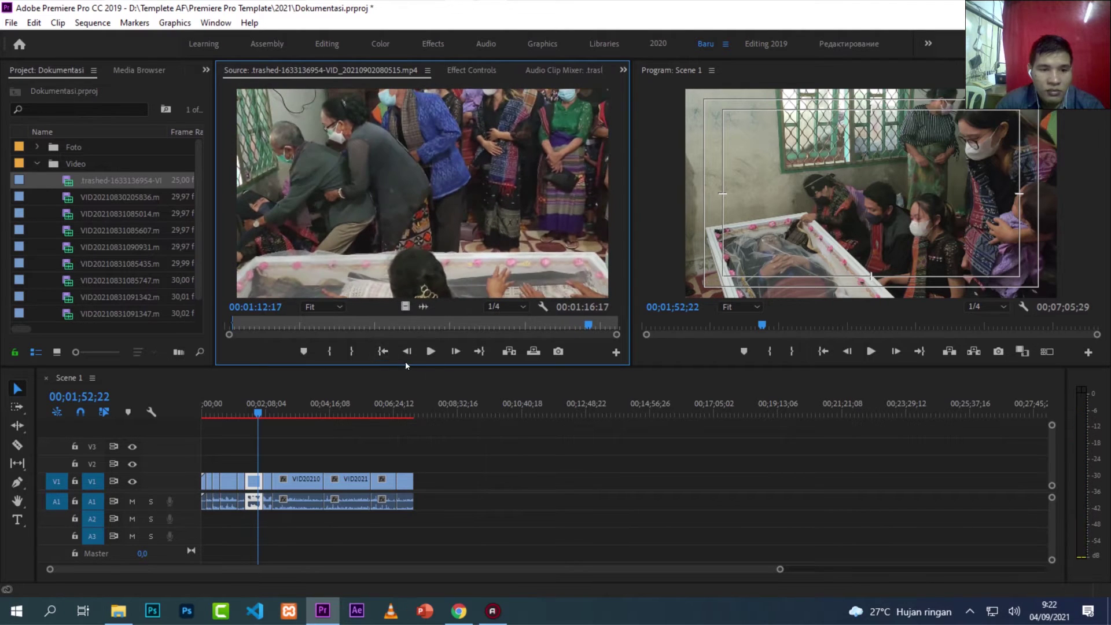
key(space)
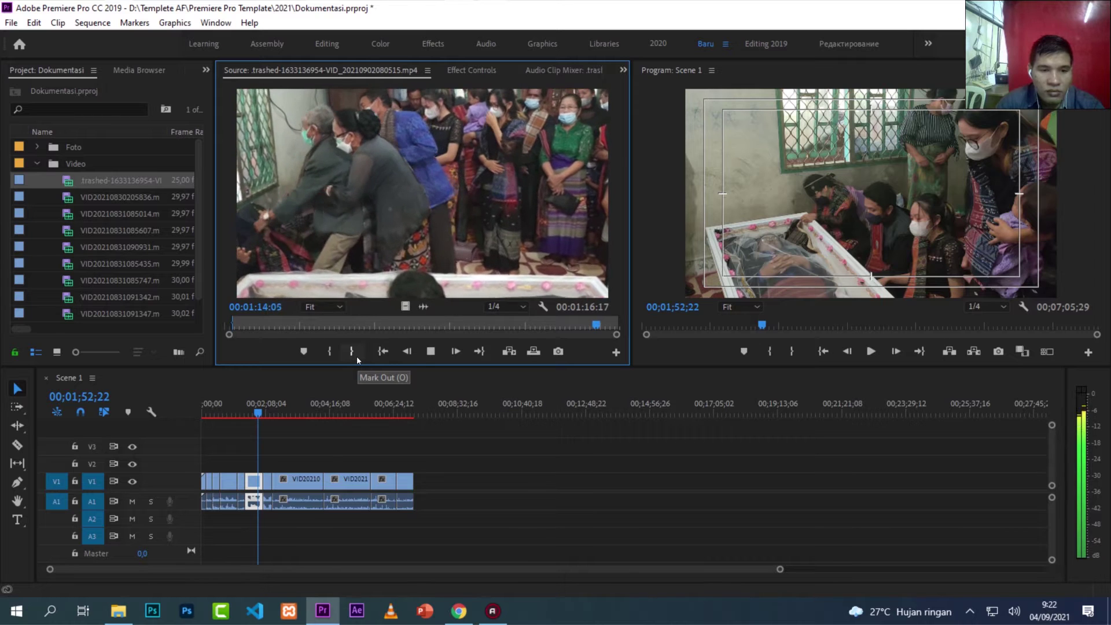
click(351, 351)
Step: Append the trimmed clip to Scene 1, extending it to 08;19;03, and import one more video
drag(359, 261, 431, 483)
click(118, 611)
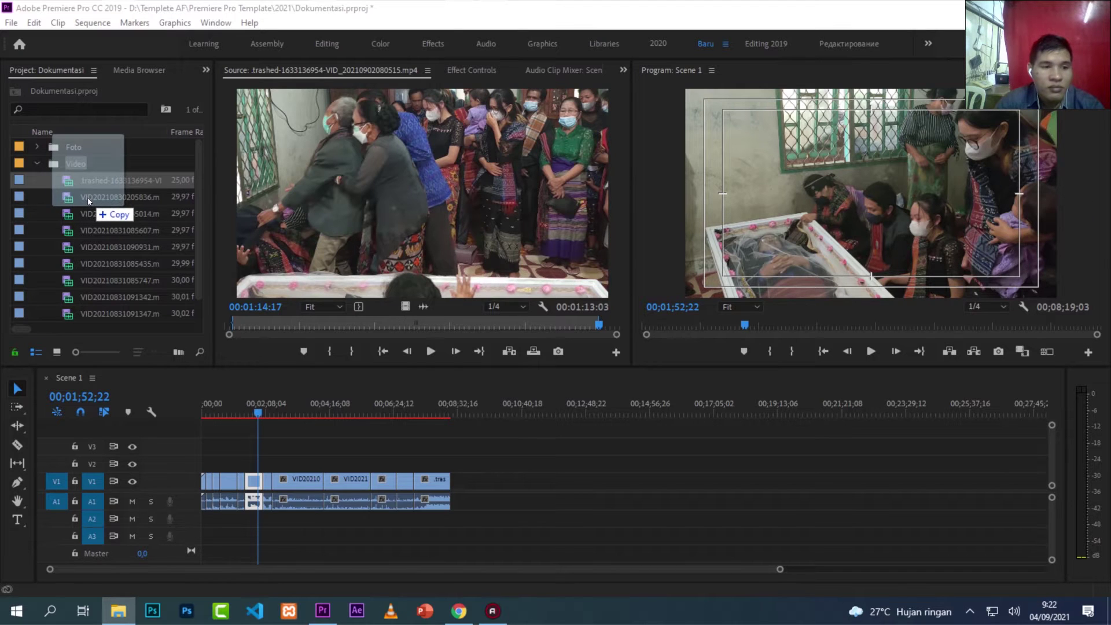
drag(322, 235, 88, 196)
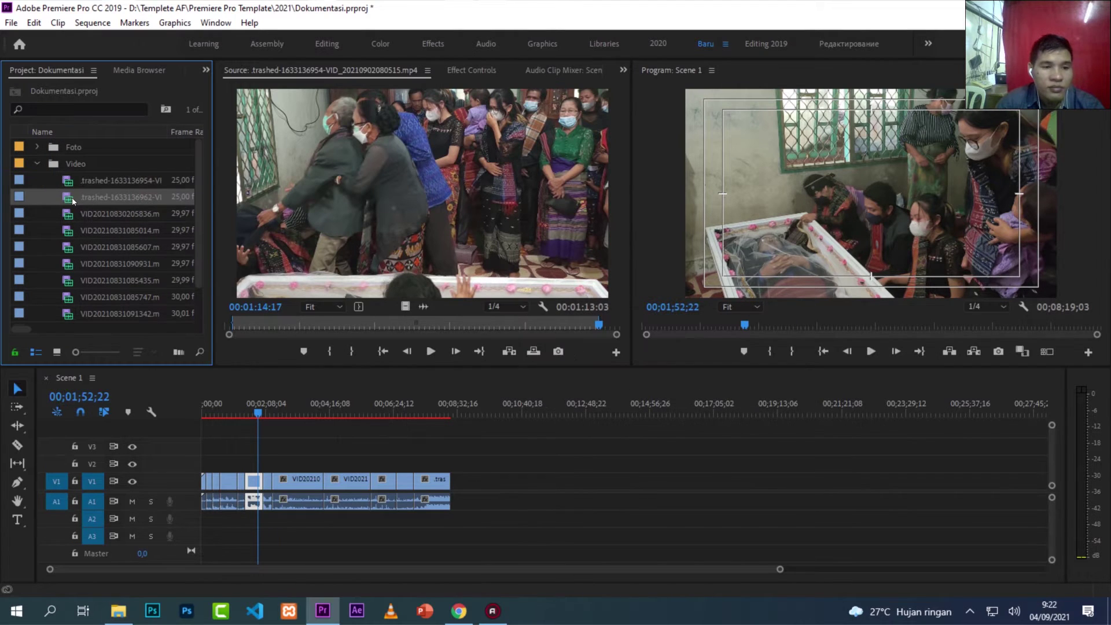
double_click(74, 197)
key(space)
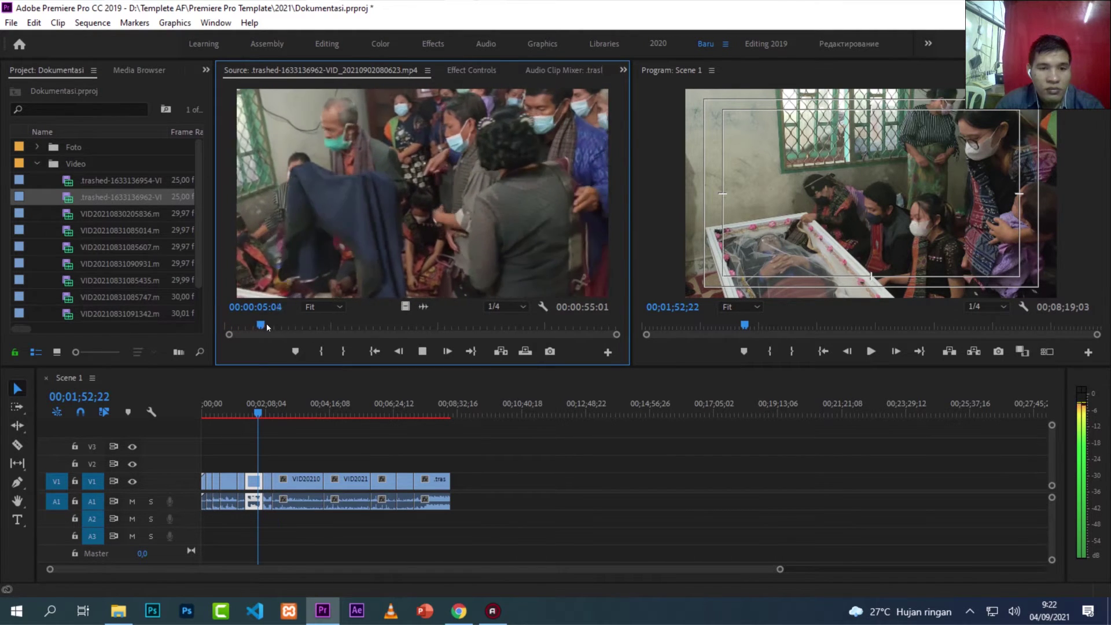
click(226, 327)
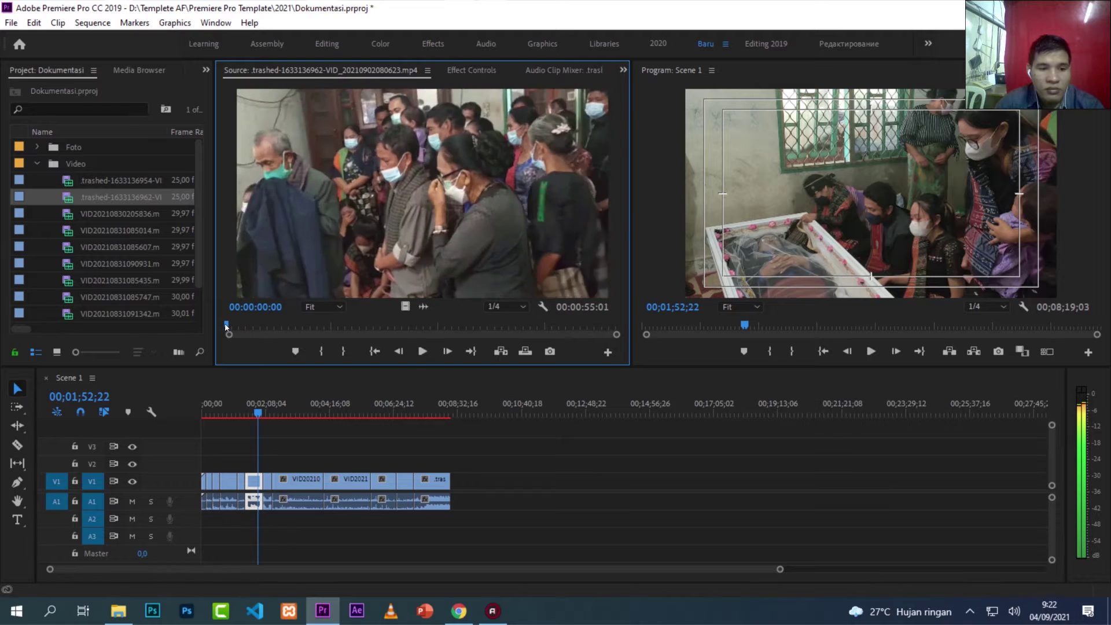
drag(226, 326, 608, 339)
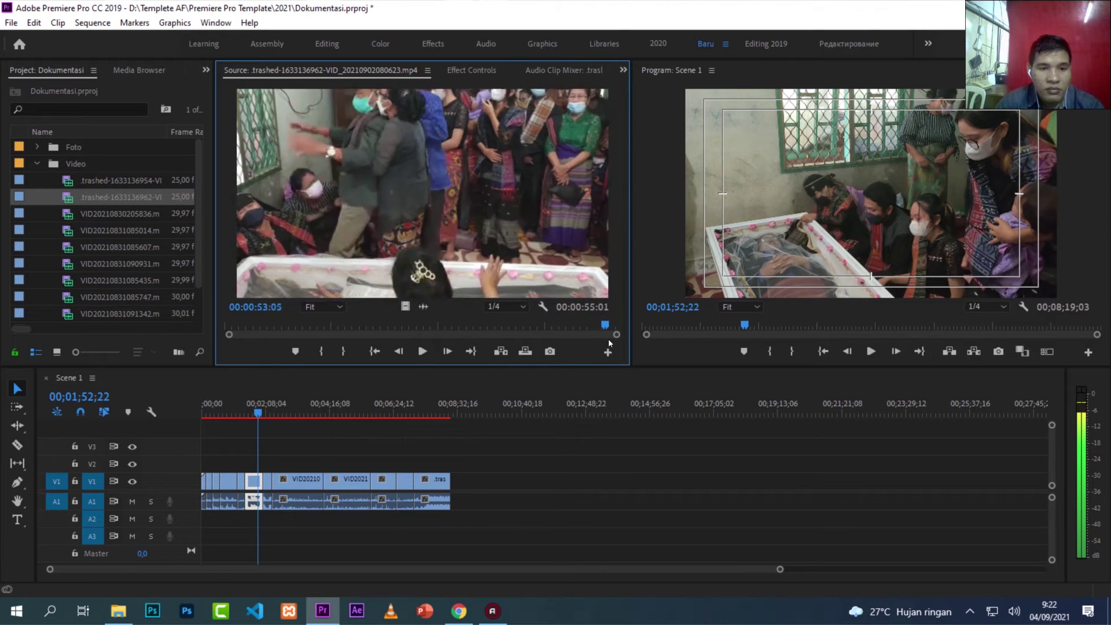
key(j)
click(116, 214)
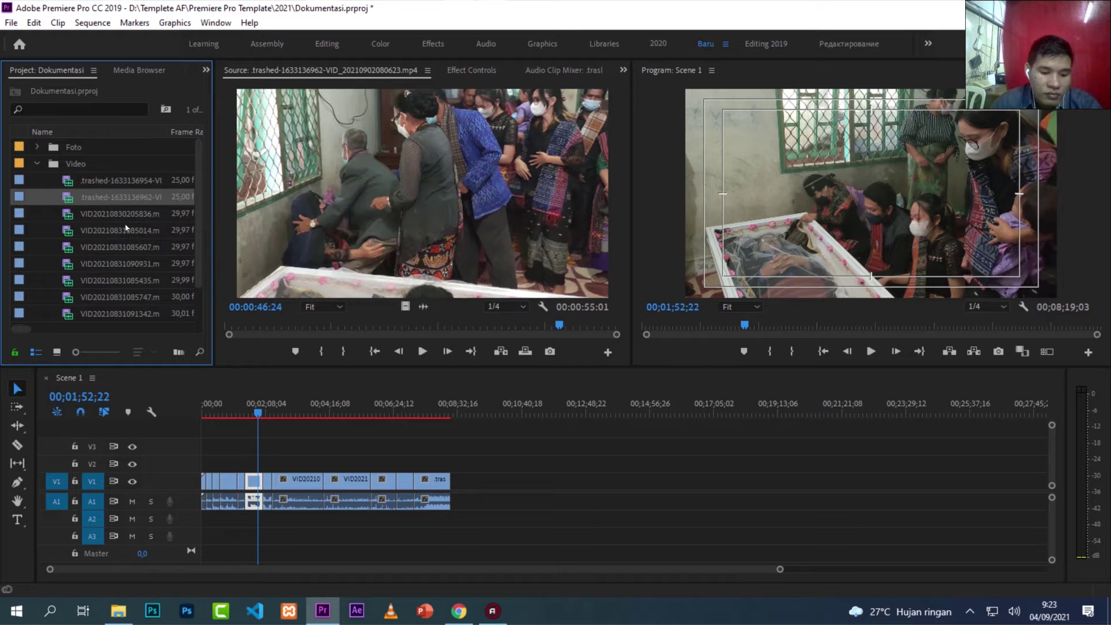
key(Delete)
click(420, 410)
key(space)
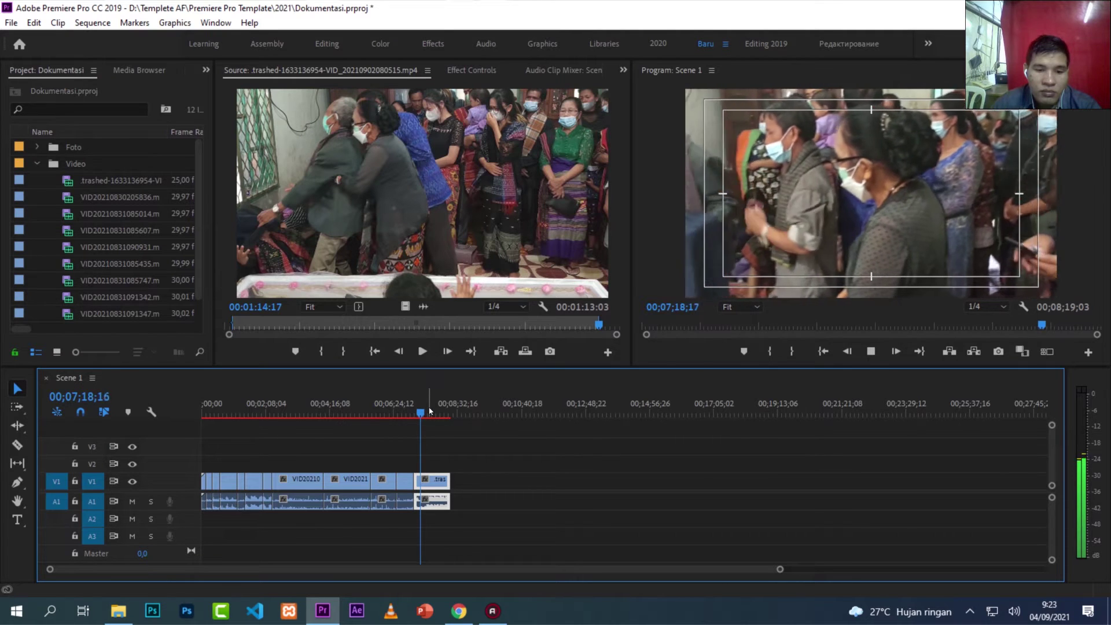
drag(429, 411, 465, 411)
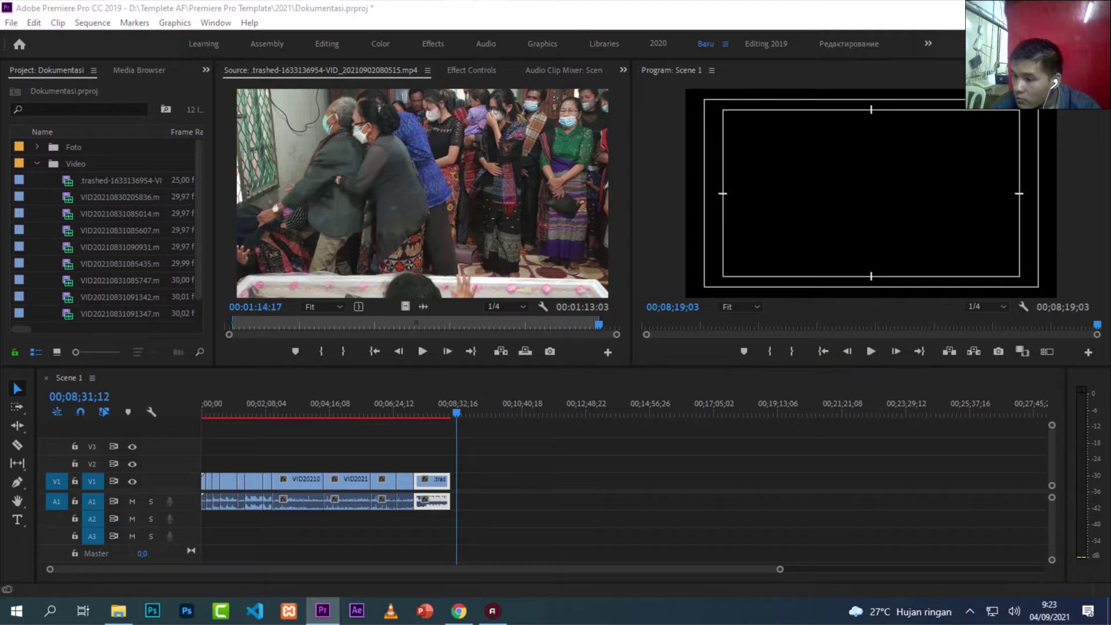
drag(174, 234, 165, 230)
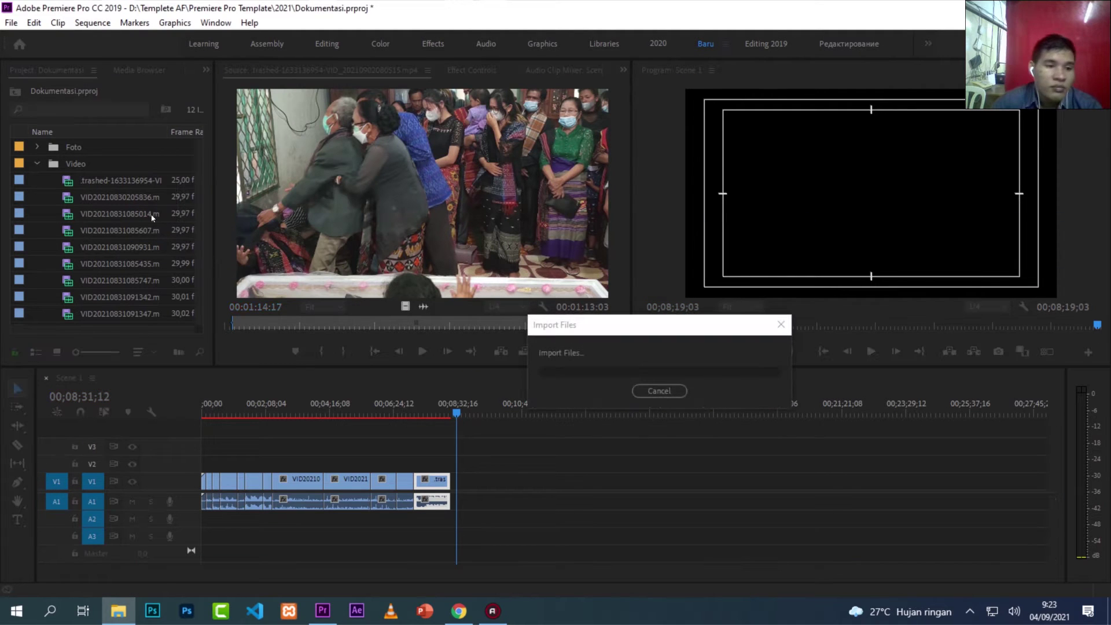
double_click(66, 265)
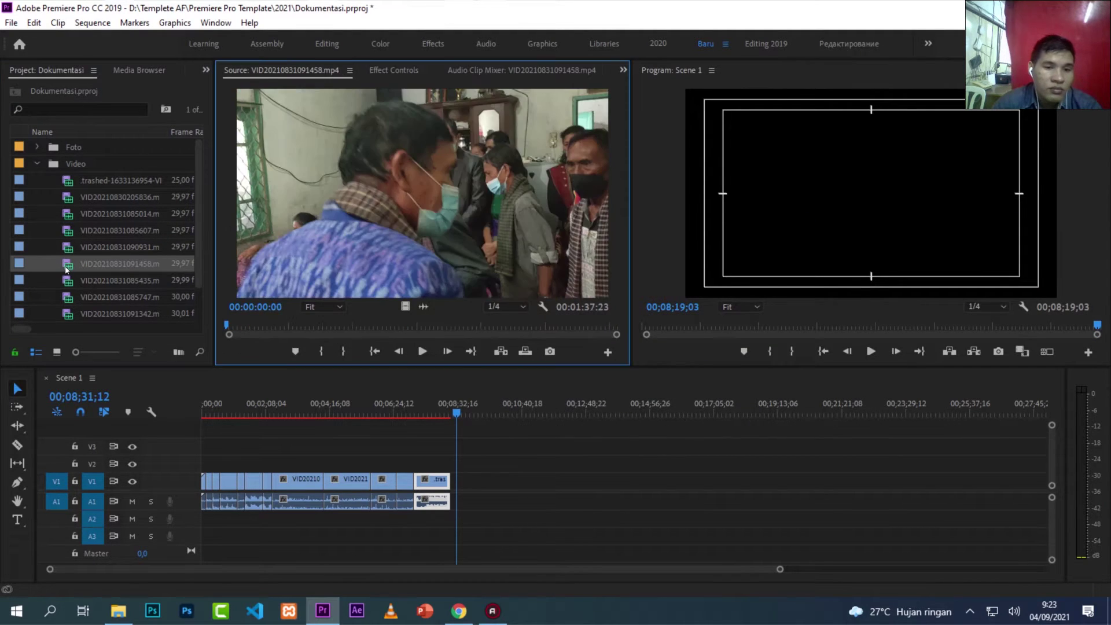
key(space)
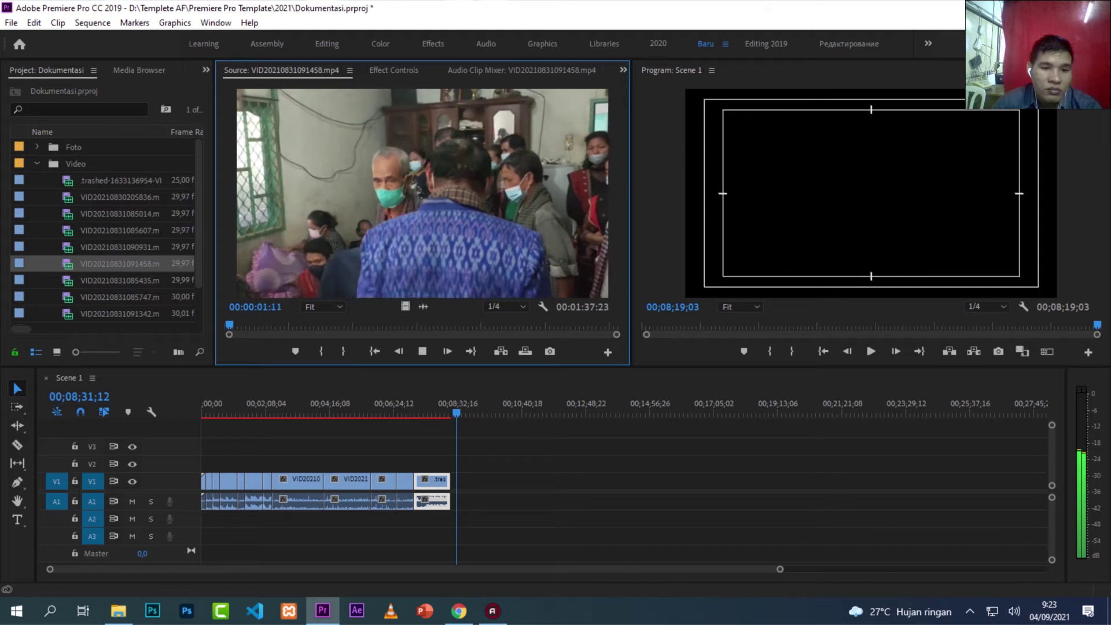
click(249, 327)
drag(249, 325, 516, 325)
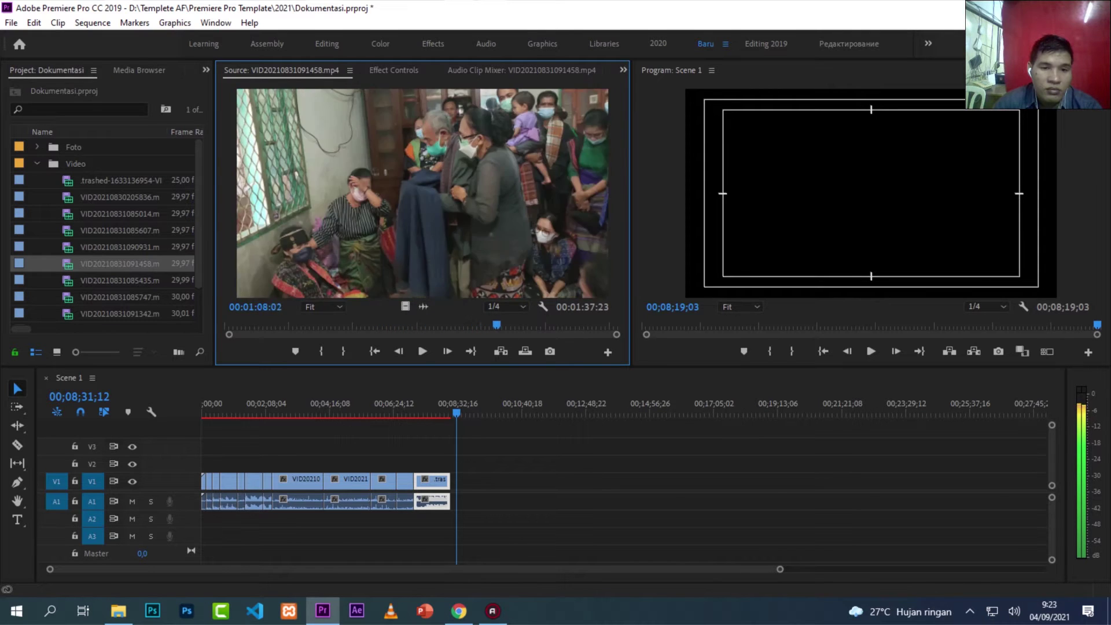
mouse_move(516, 325)
mouse_down()
mouse_move(610, 325)
mouse_move(589, 325)
mouse_up()
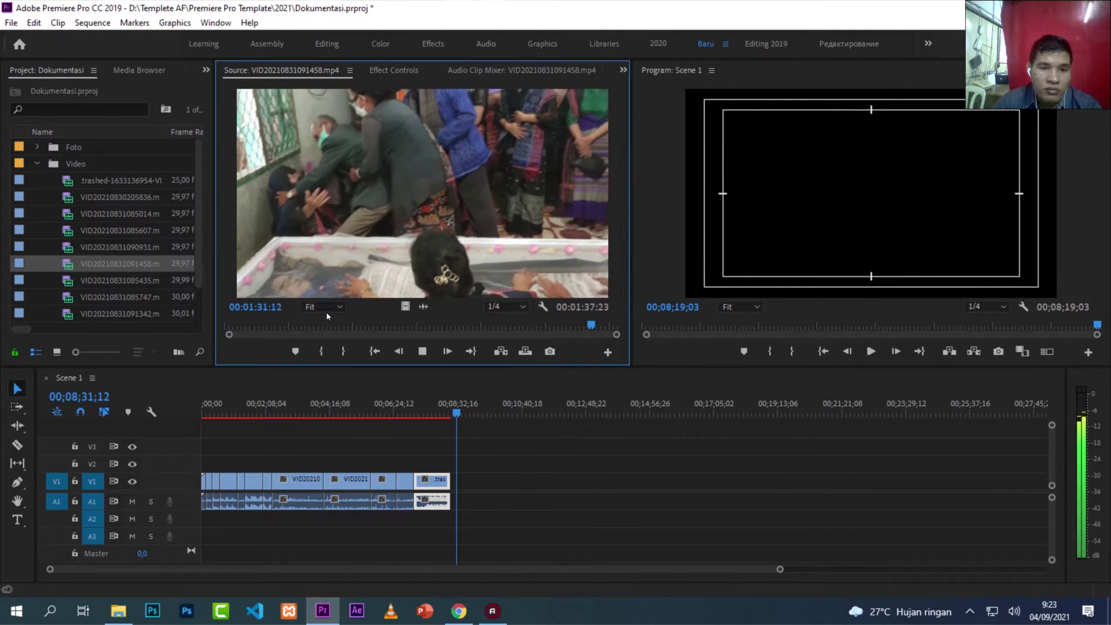
click(343, 354)
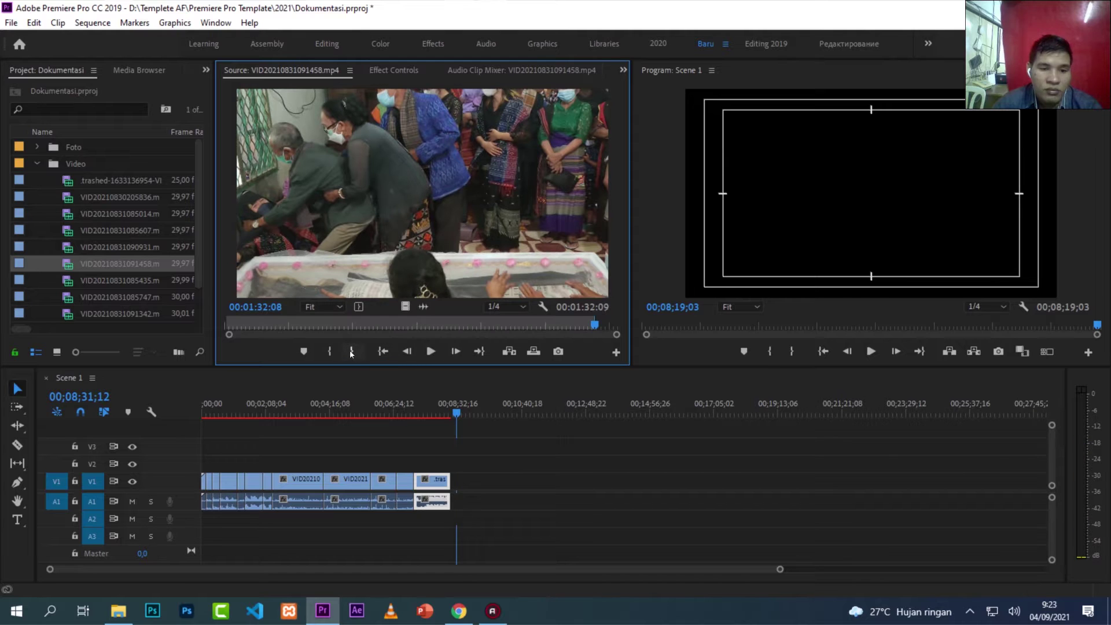
key(space)
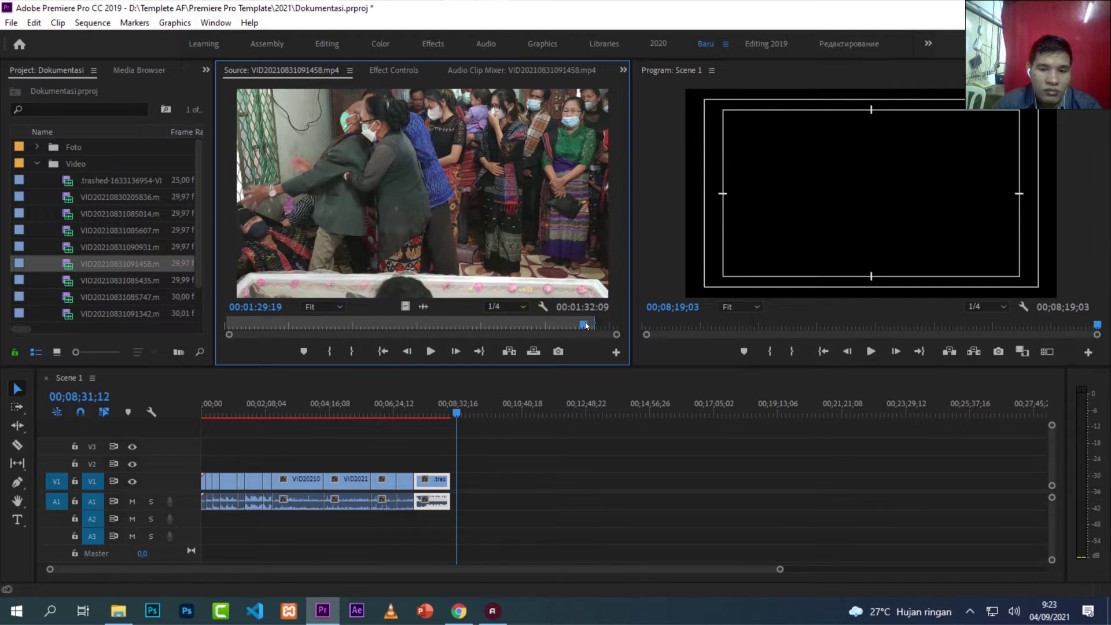
key(space)
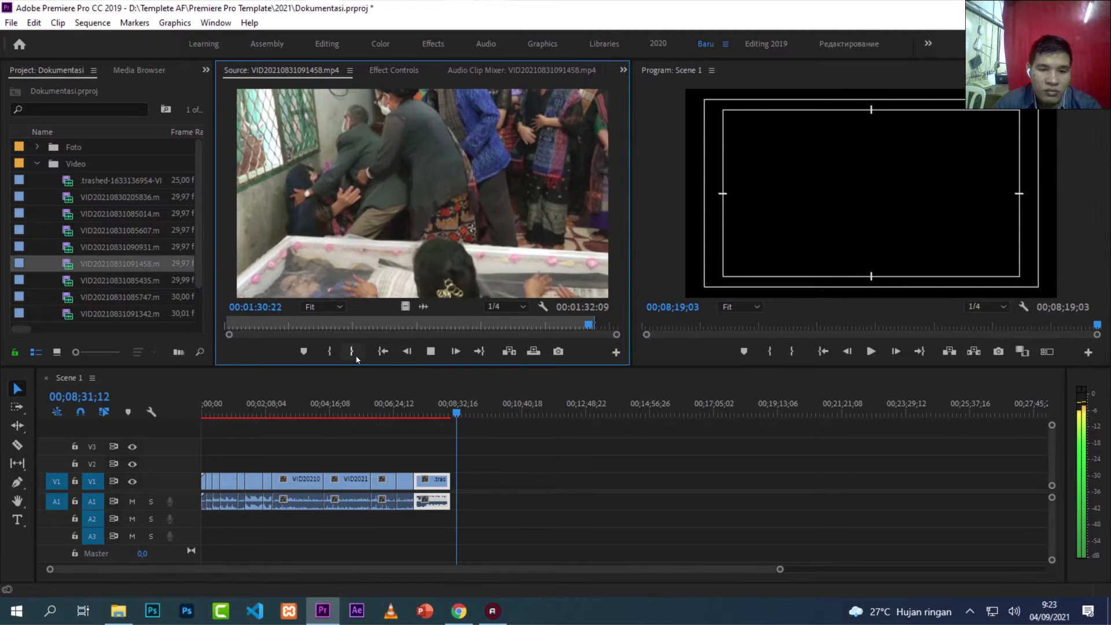
click(351, 351)
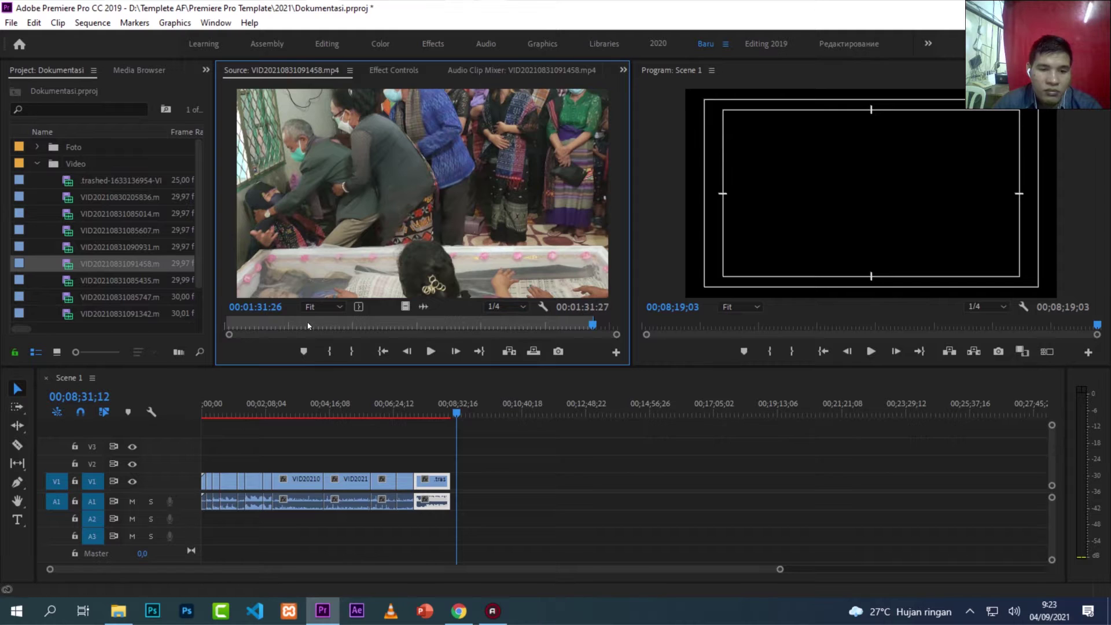
key(Home)
key(space)
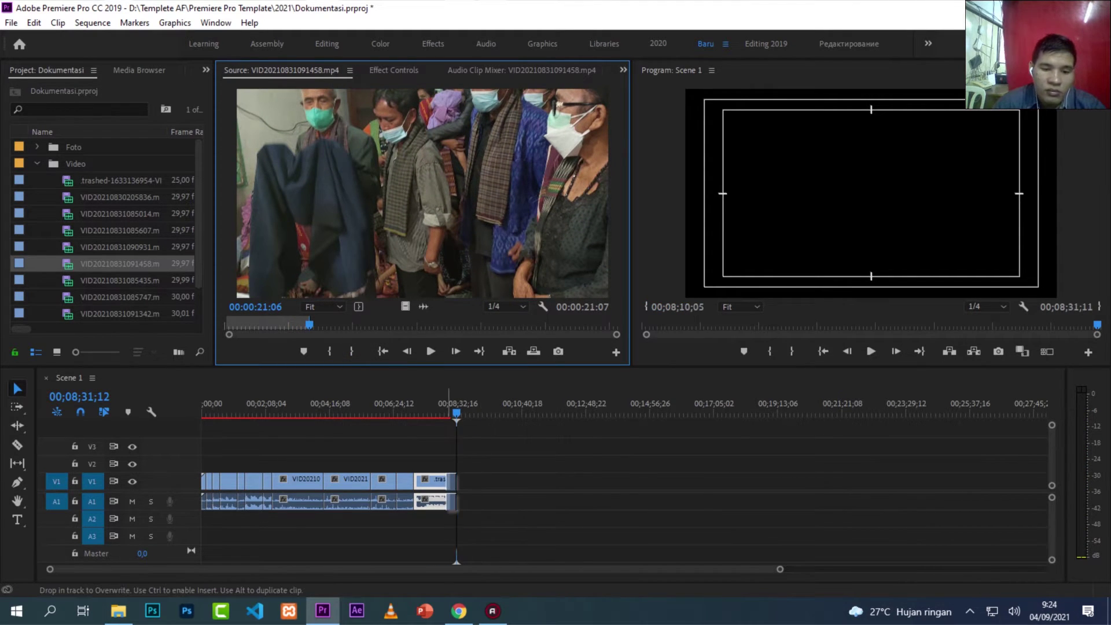
drag(461, 489, 455, 489)
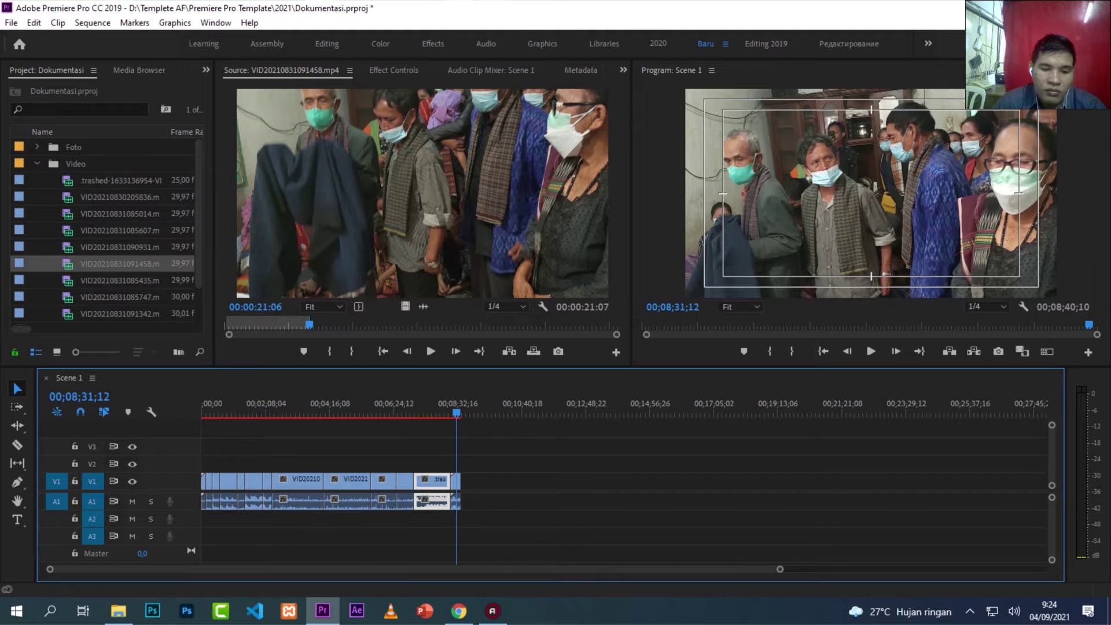
Step: Delete the trashed clip from the end of the Scene 1 timeline
drag(429, 414, 403, 412)
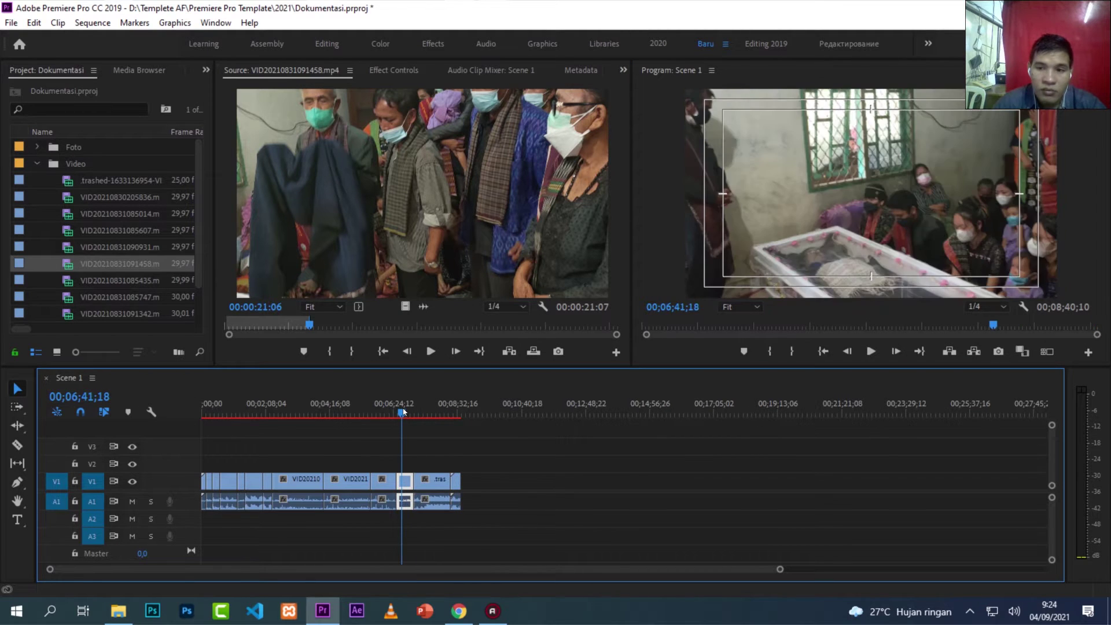
key(Down)
key(space)
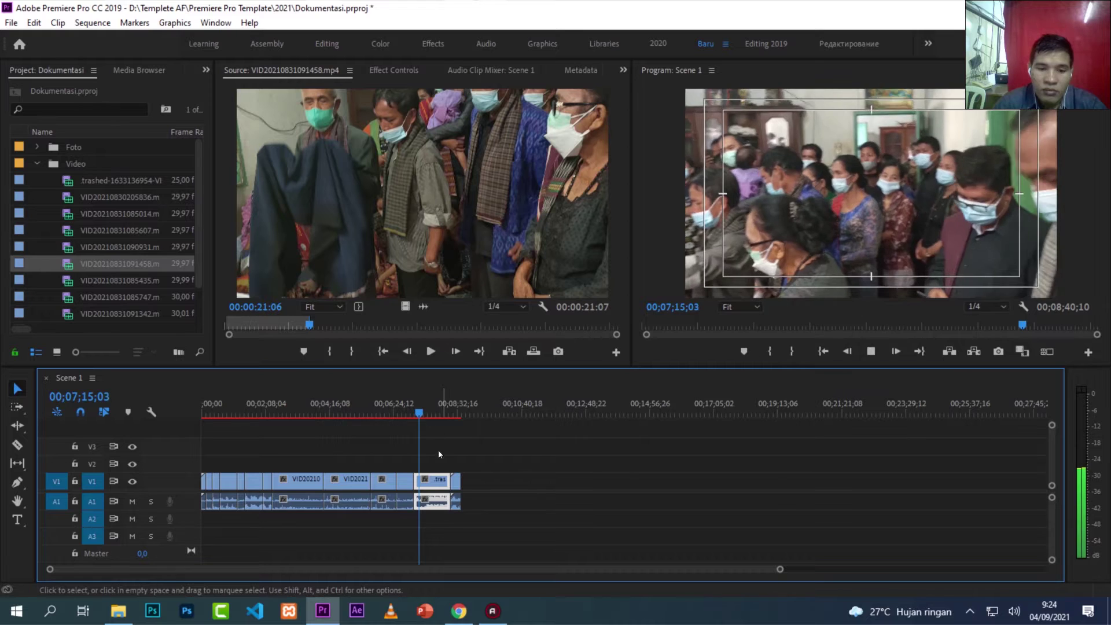
double_click(435, 485)
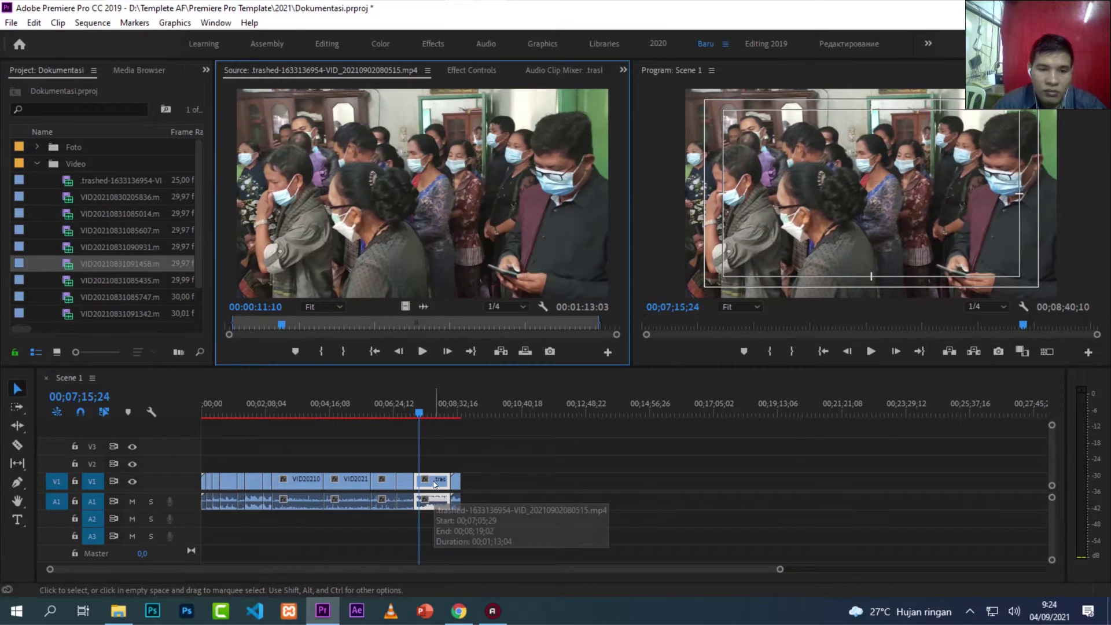
click(435, 484)
key(Delete)
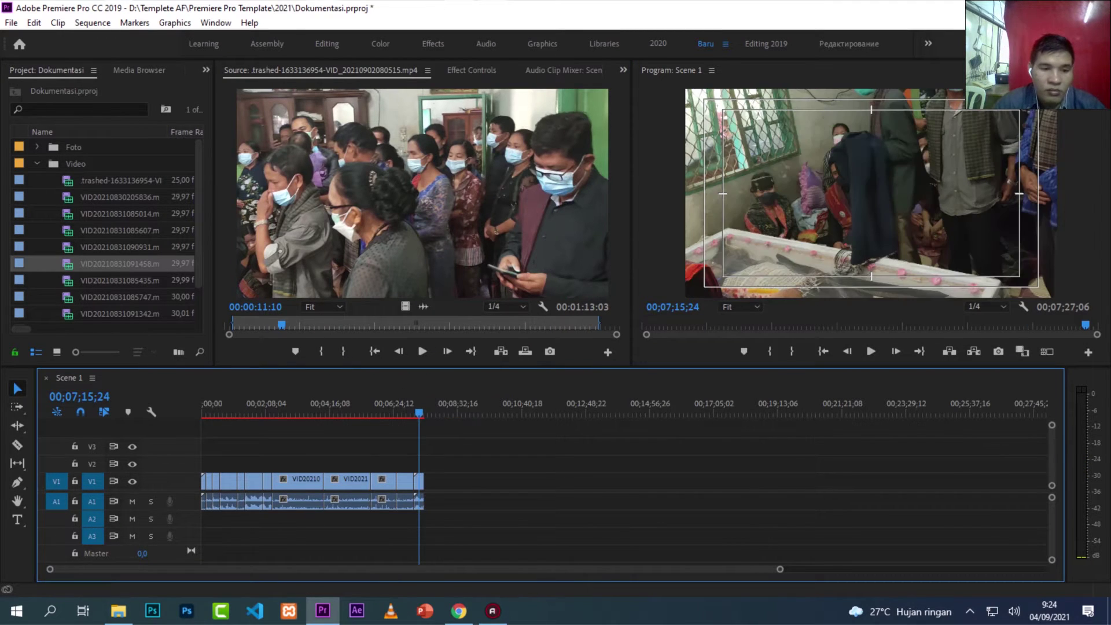
double_click(72, 264)
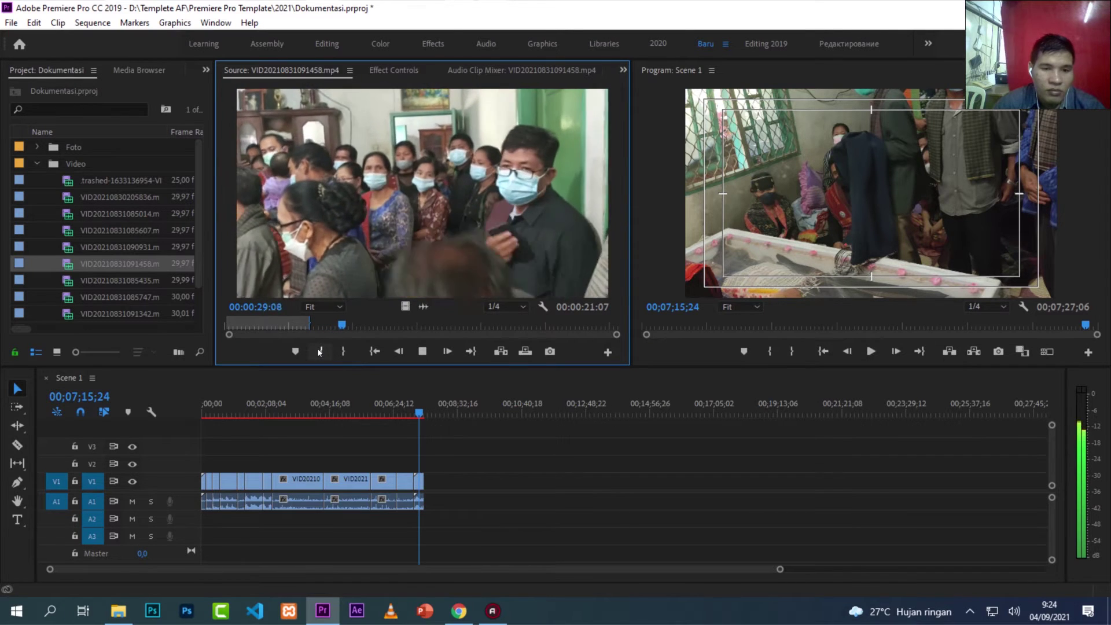
click(319, 352)
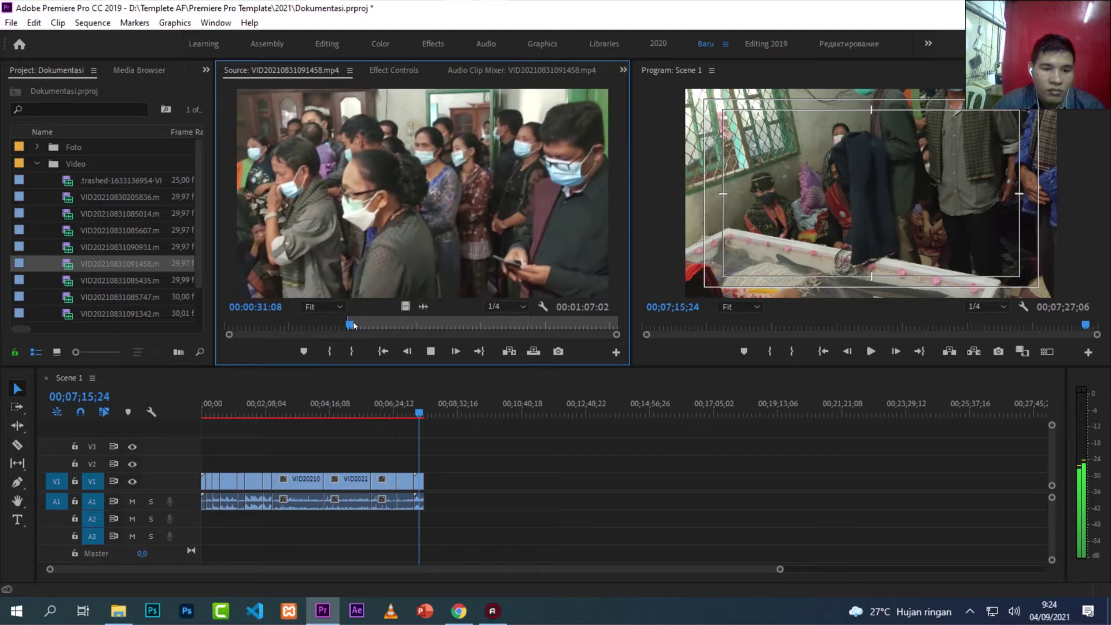
mouse_move(353, 326)
mouse_down()
mouse_move(372, 326)
mouse_move(363, 326)
mouse_up()
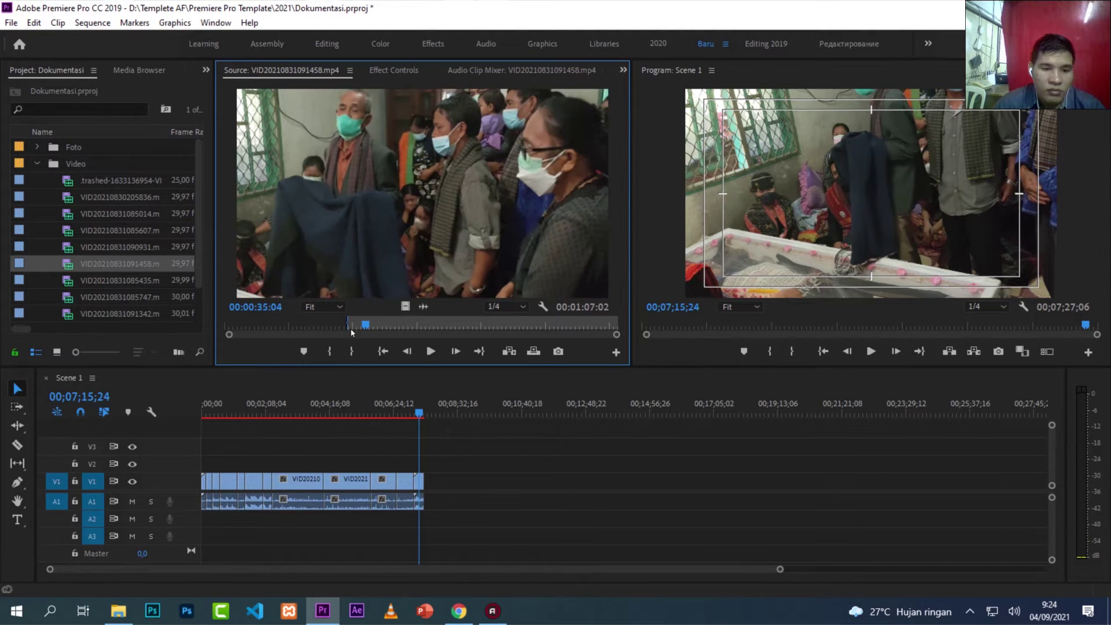
drag(372, 325, 479, 327)
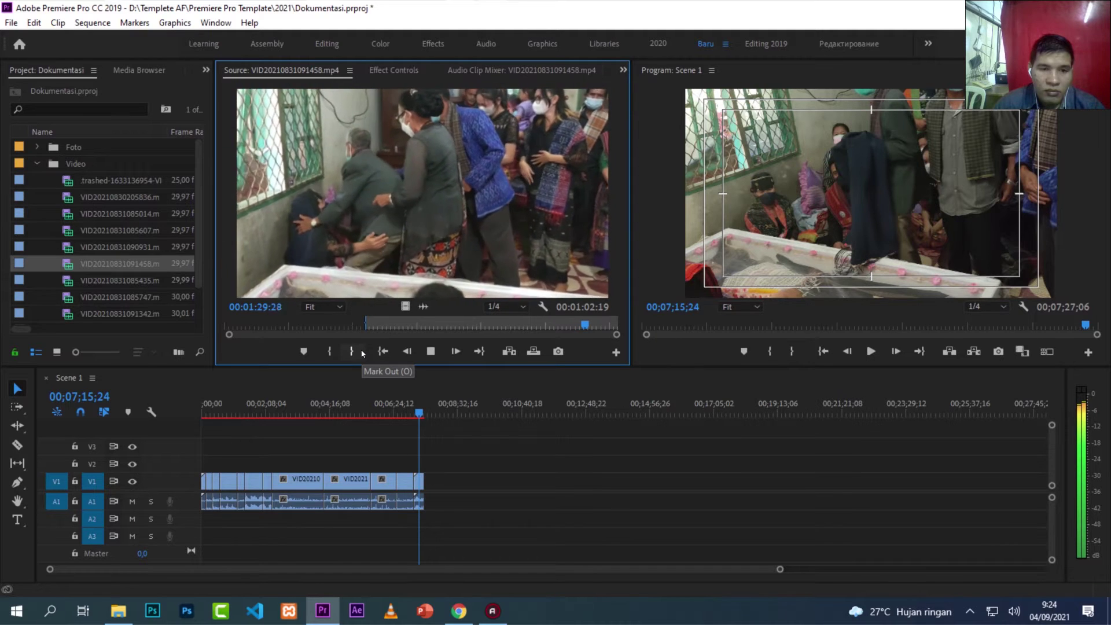
key(space)
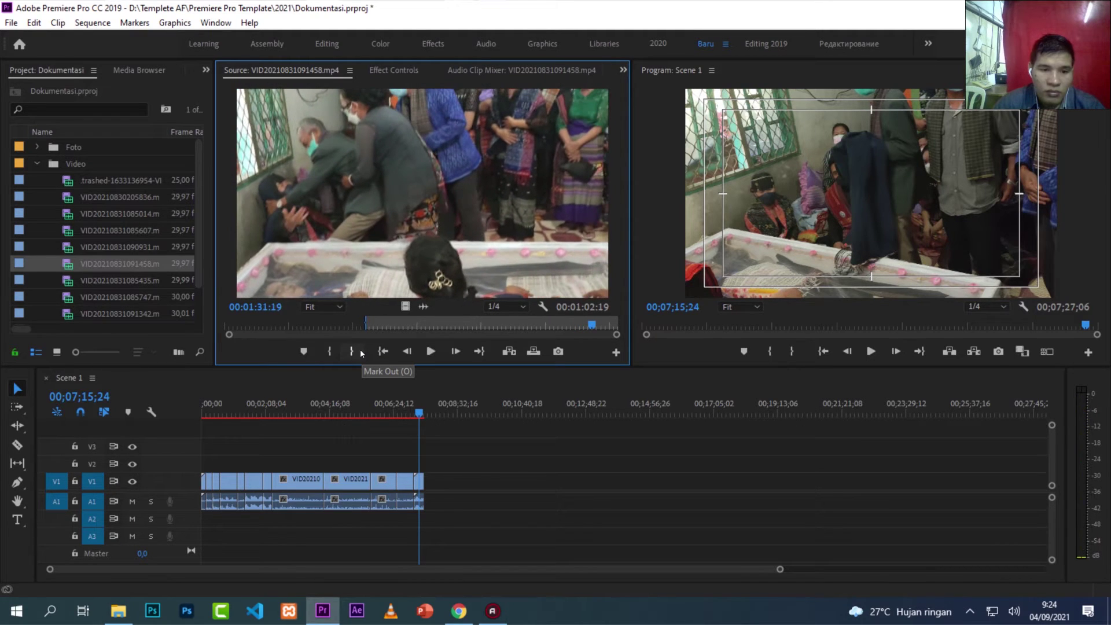
click(360, 349)
drag(405, 243, 429, 480)
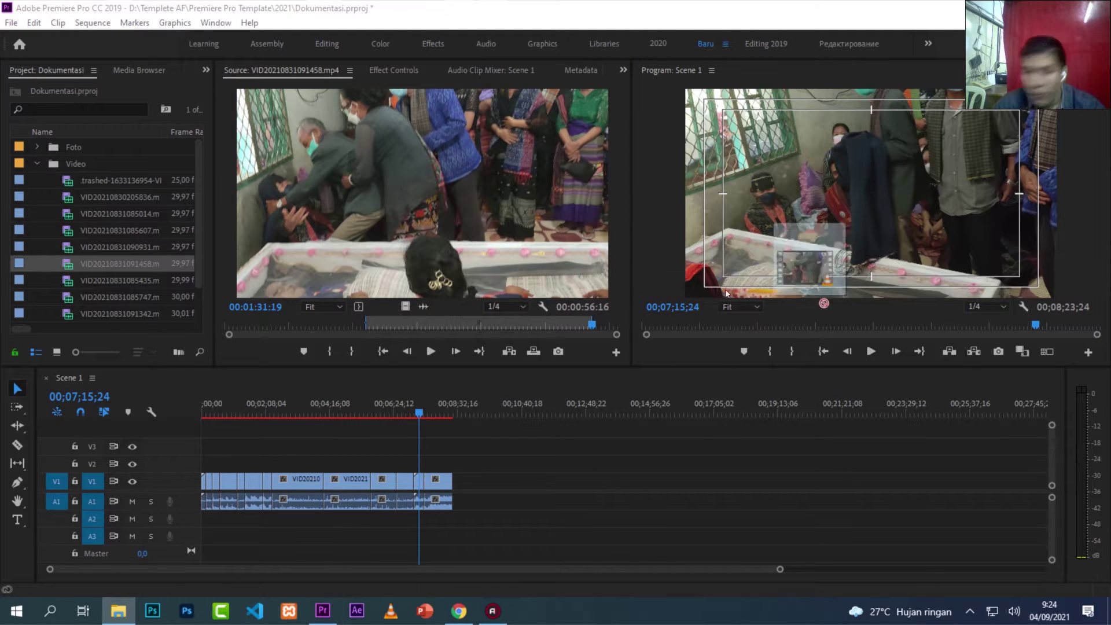
drag(809, 291, 155, 252)
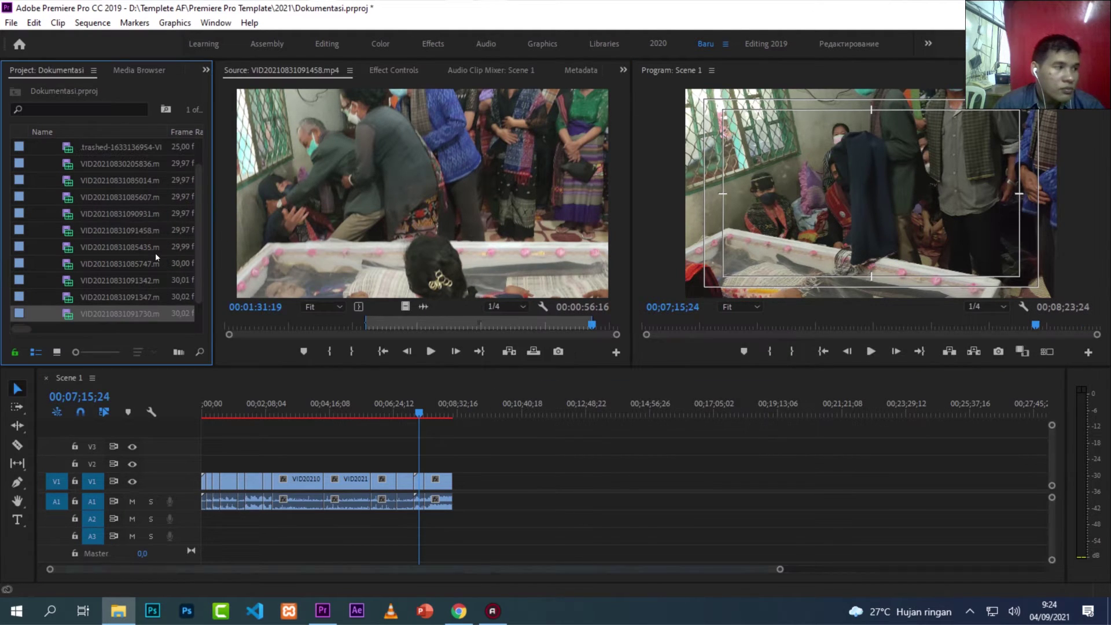
double_click(69, 316)
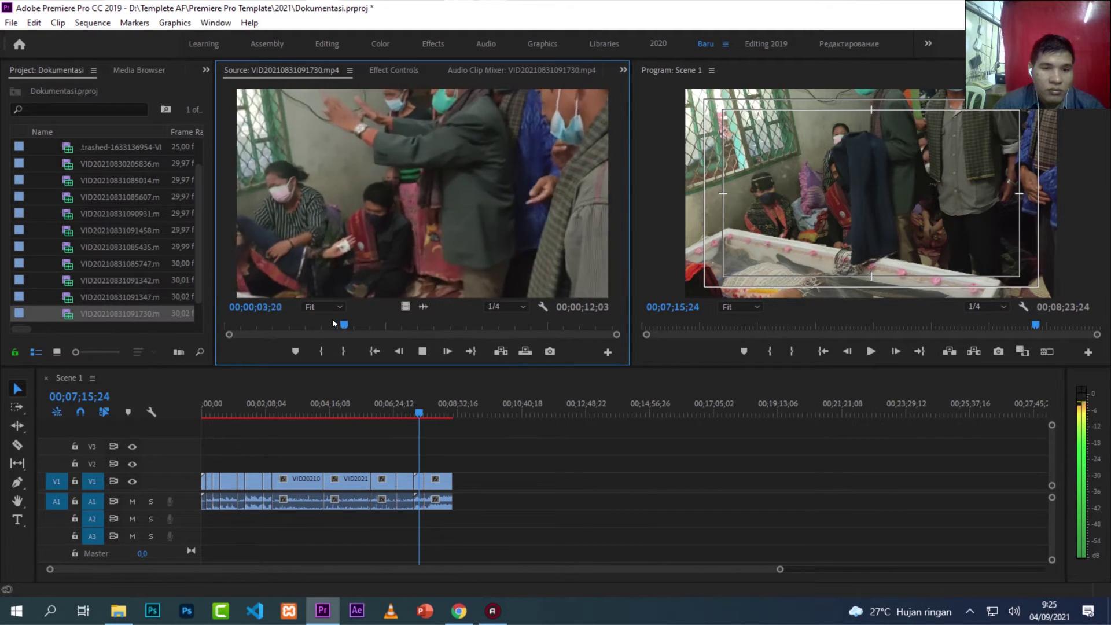
drag(361, 326, 561, 337)
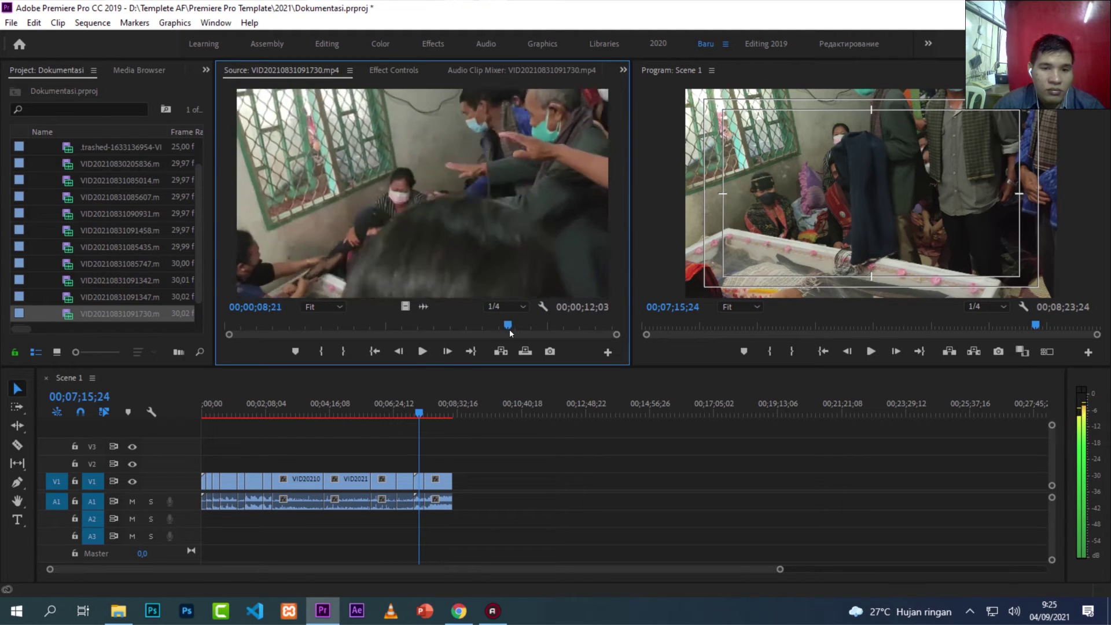
key(space)
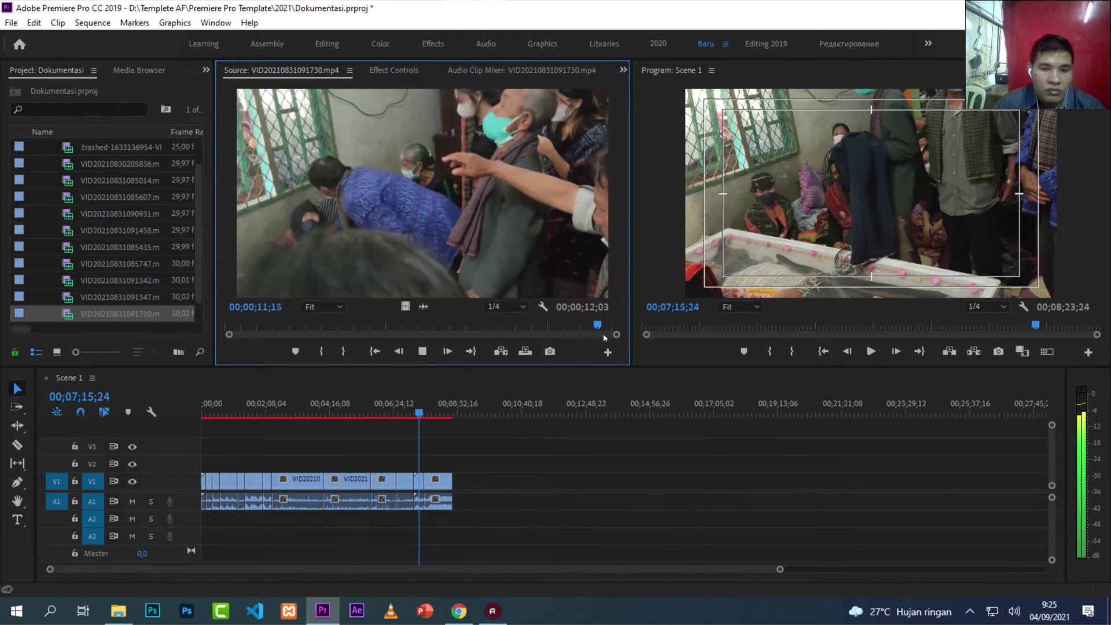
click(255, 325)
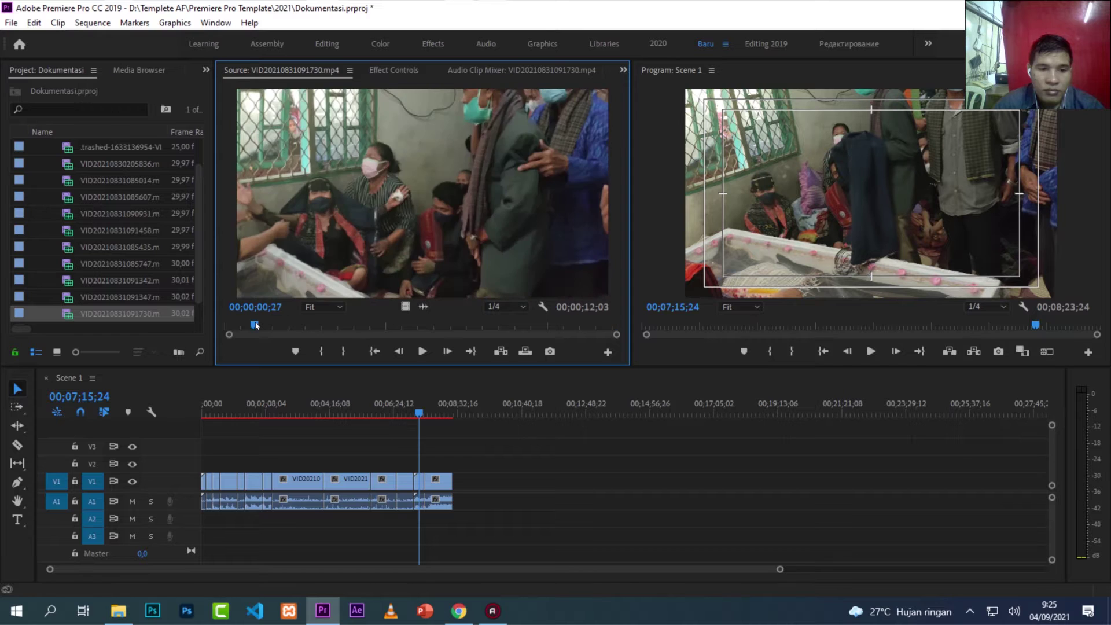
key(space)
key(space)
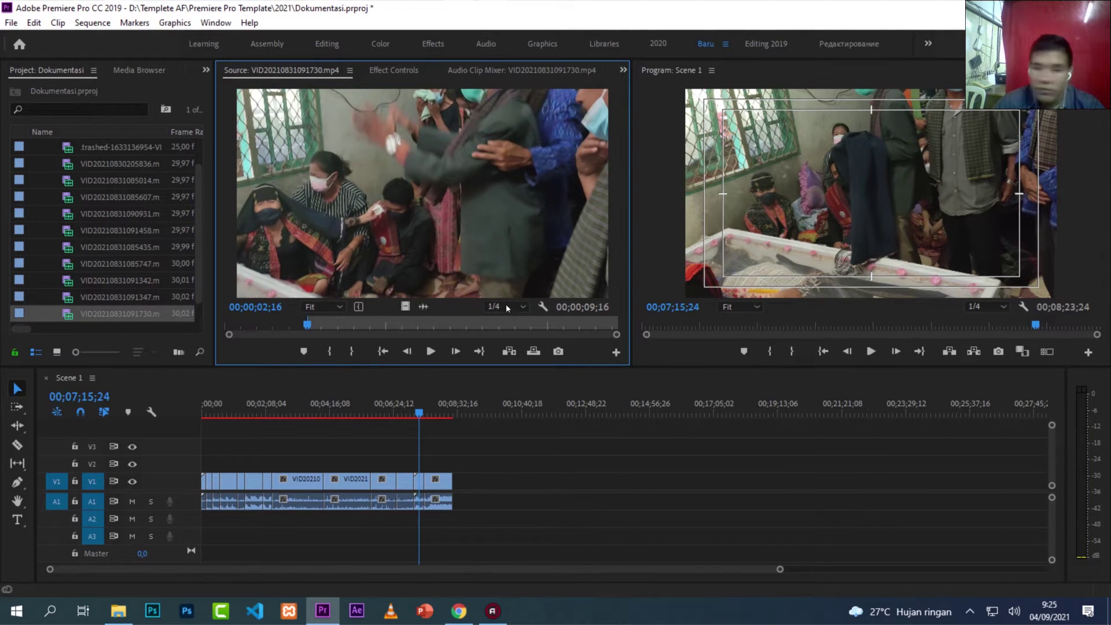
drag(474, 278, 167, 244)
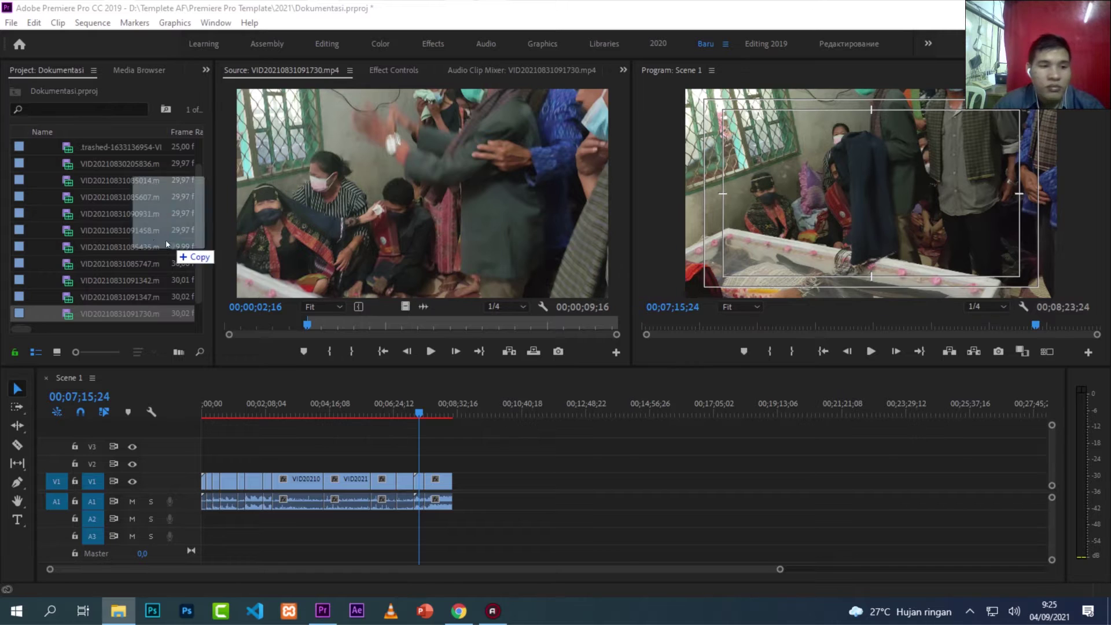
drag(72, 262, 71, 254)
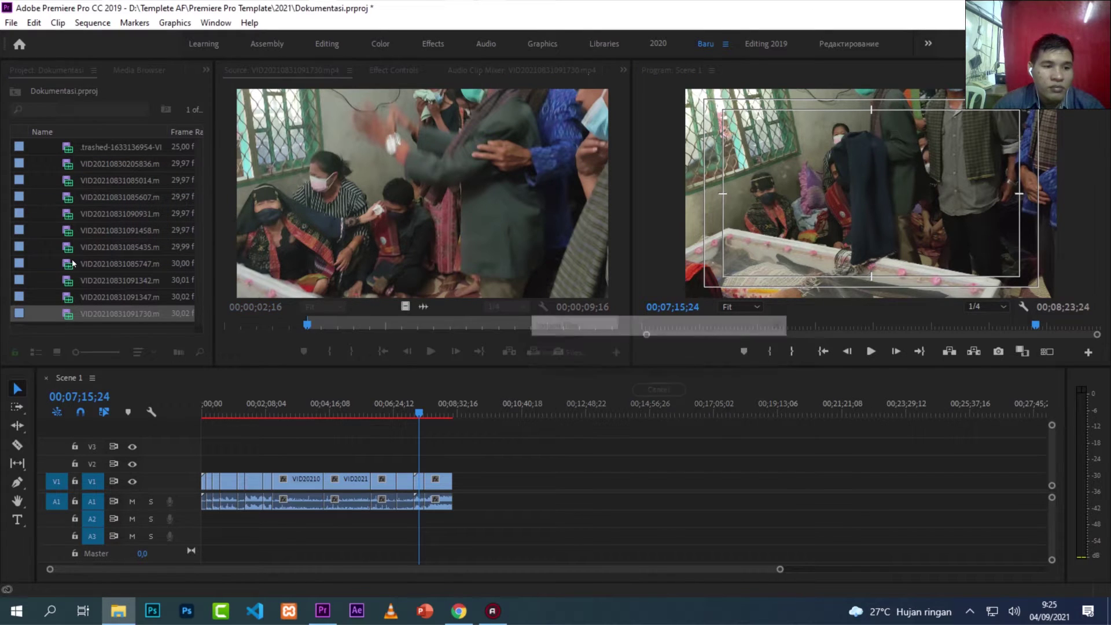
key(Return)
double_click(71, 255)
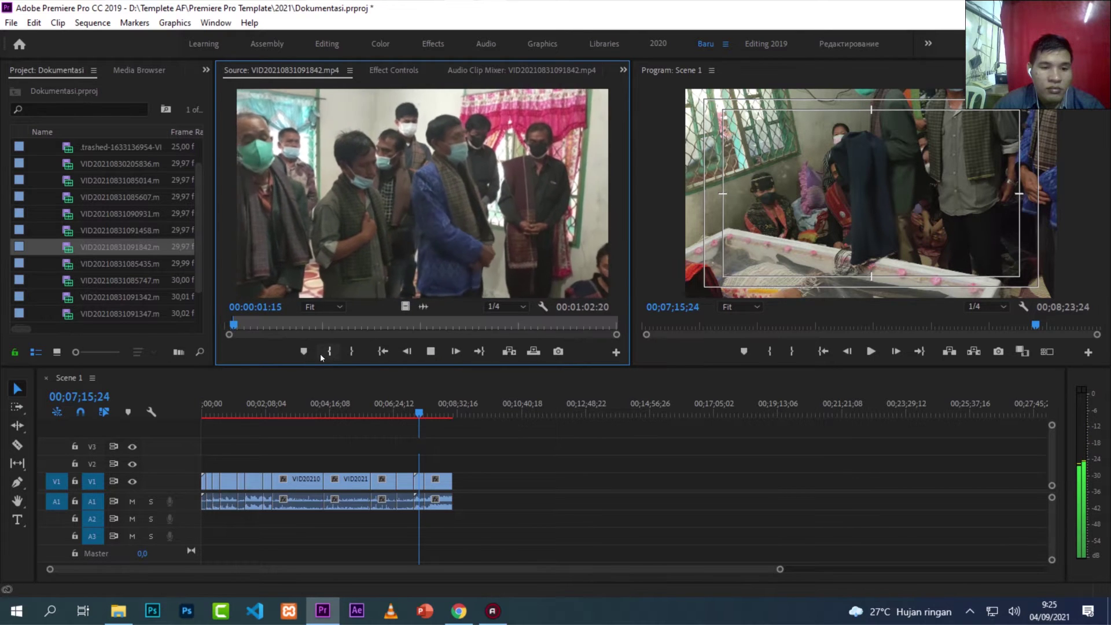
drag(245, 324, 286, 325)
key(space)
key(space)
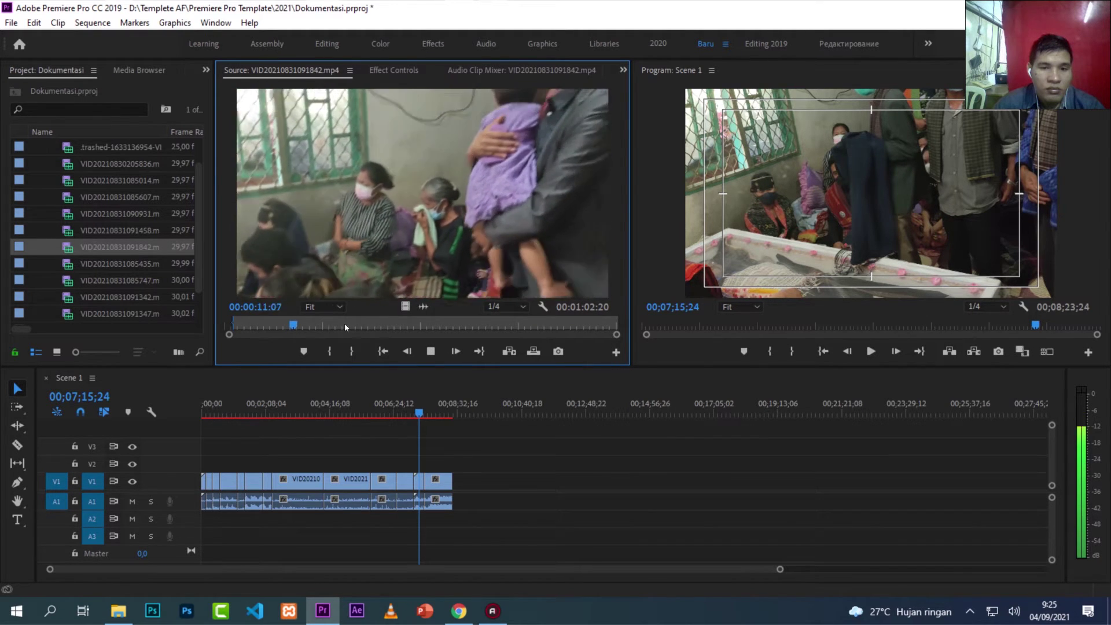
drag(345, 323, 327, 326)
key(l)
key(l)
key(l)
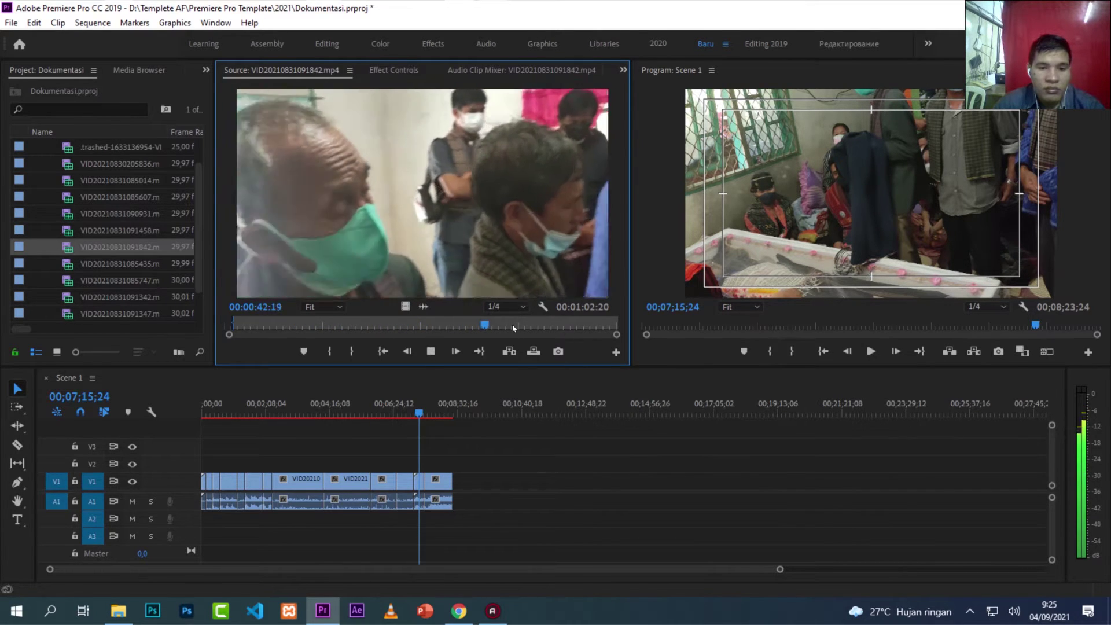
drag(541, 326, 602, 327)
click(430, 351)
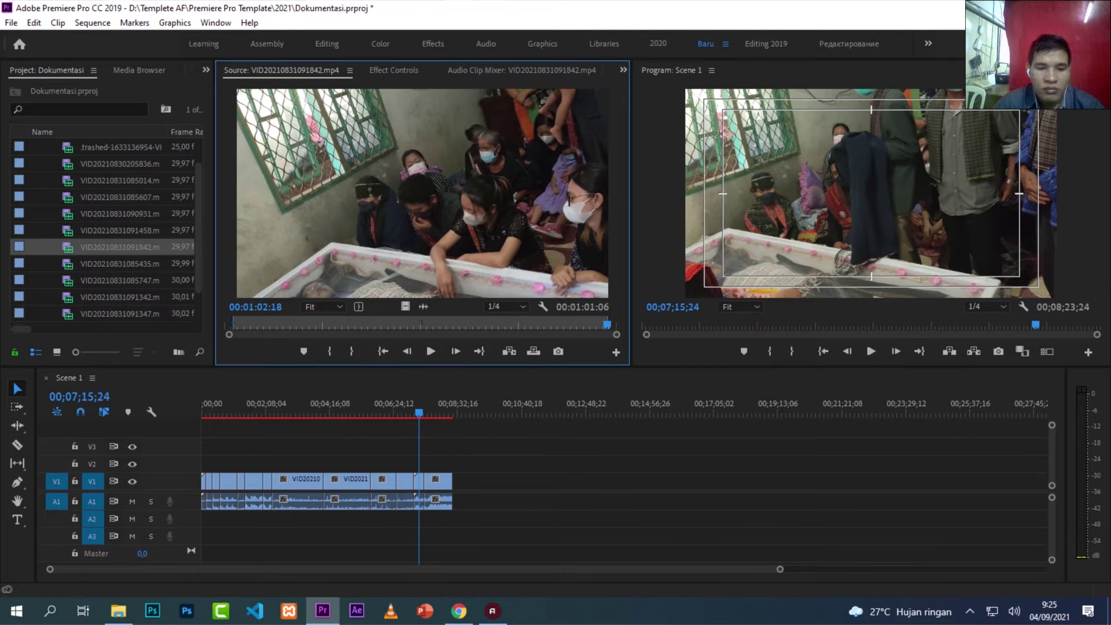
drag(422, 191, 467, 479)
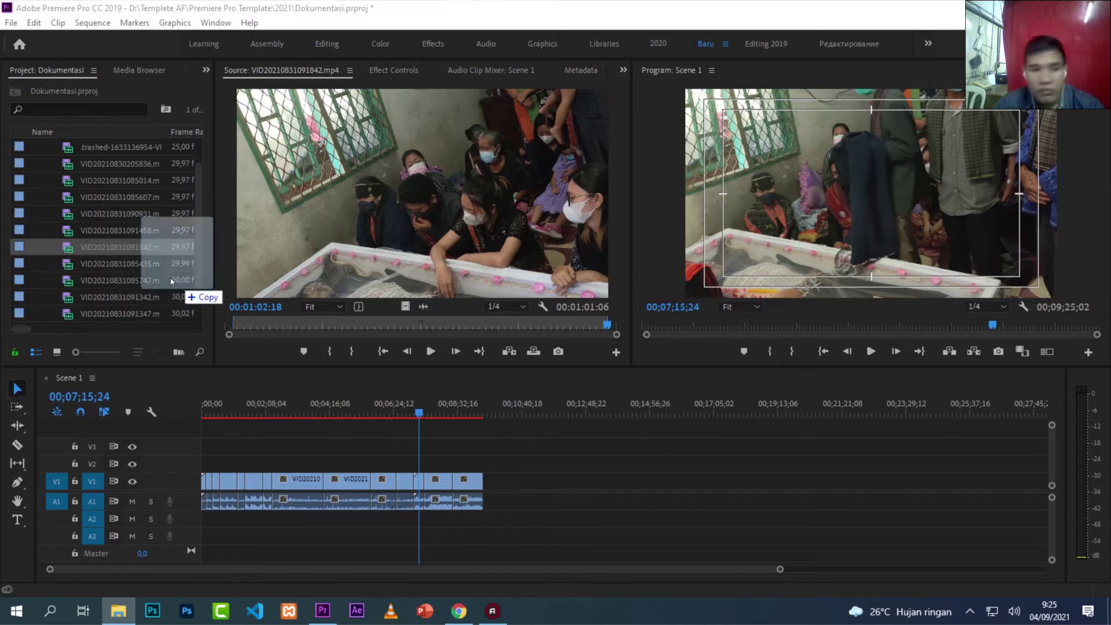
drag(194, 293, 126, 263)
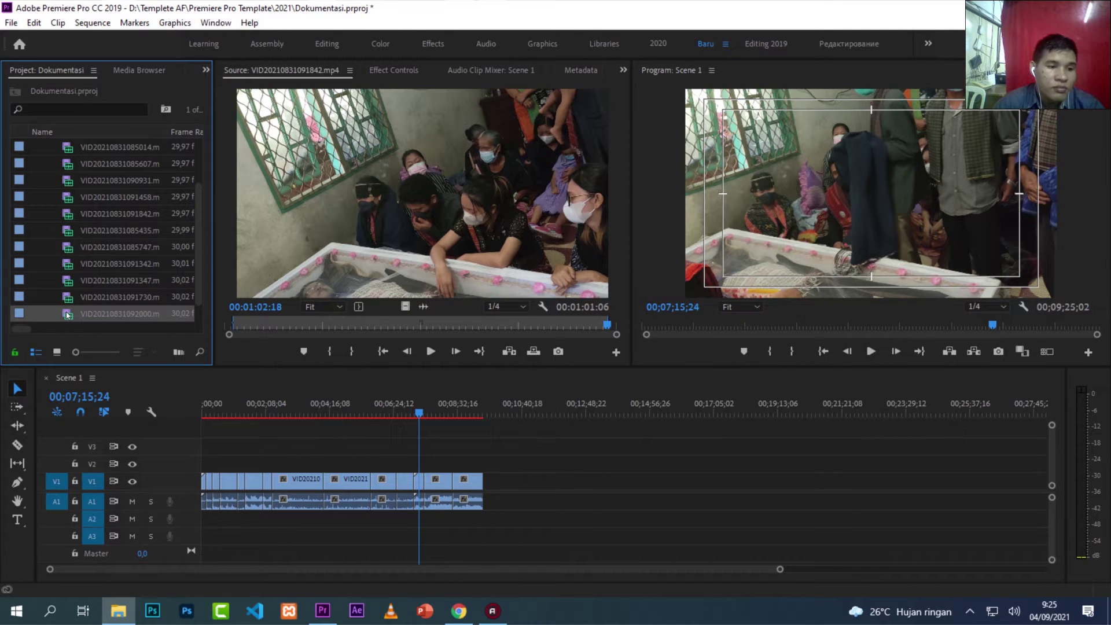
double_click(67, 315)
key(space)
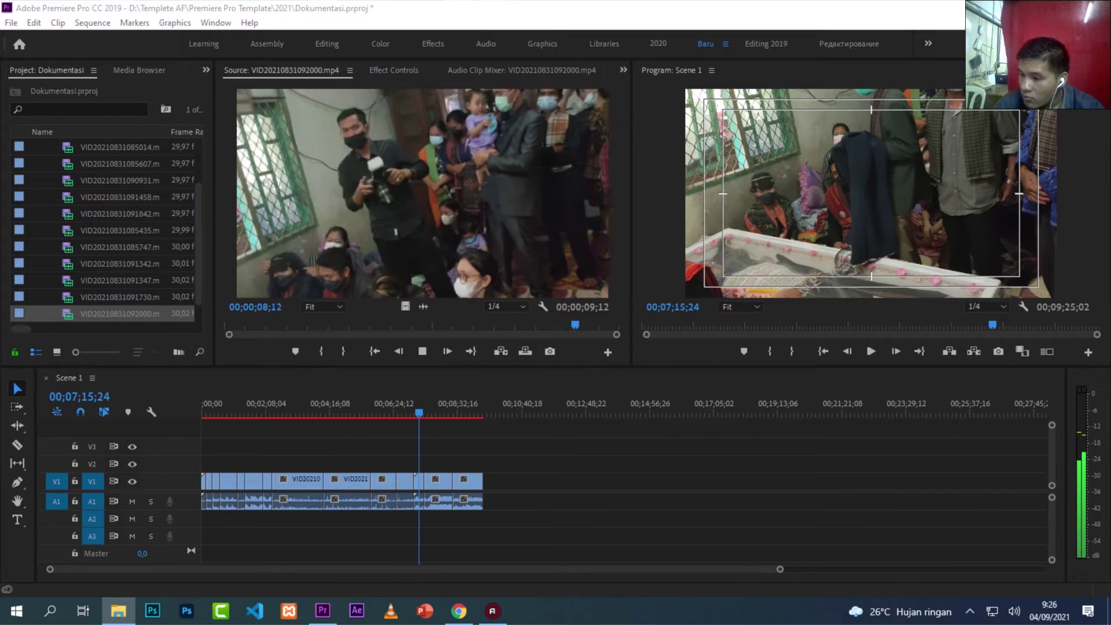
drag(112, 243, 109, 245)
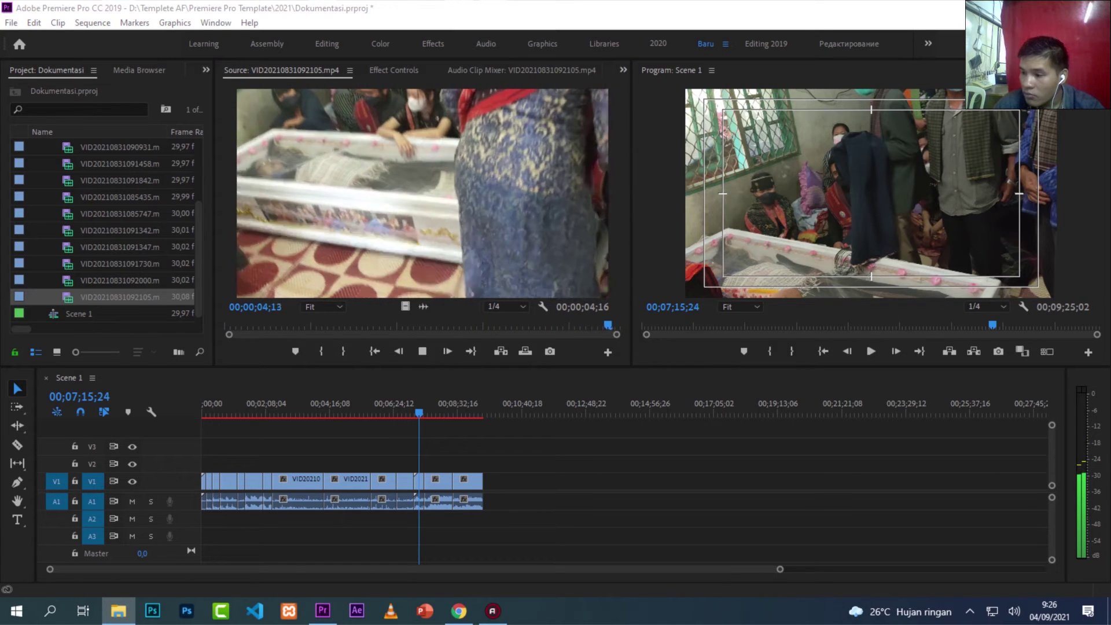
drag(144, 281, 104, 292)
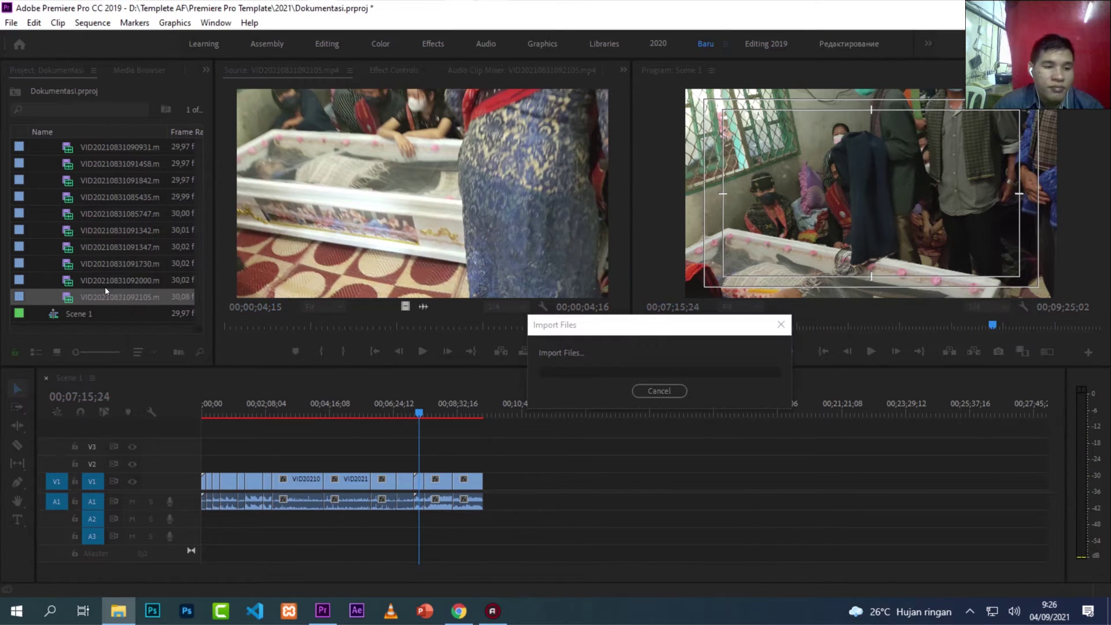
double_click(68, 195)
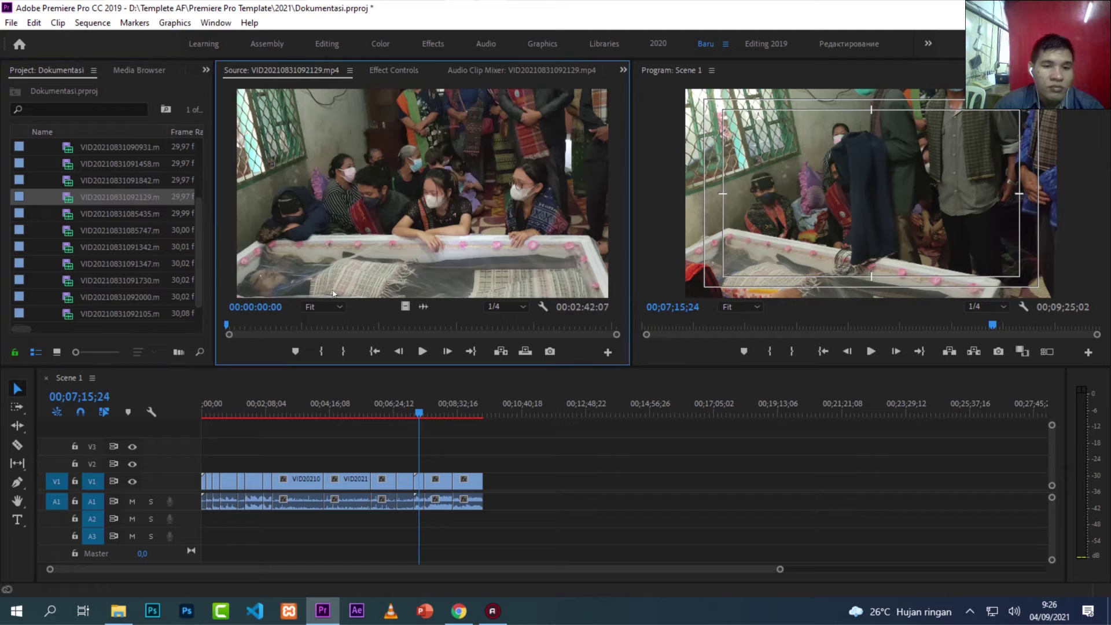
key(space)
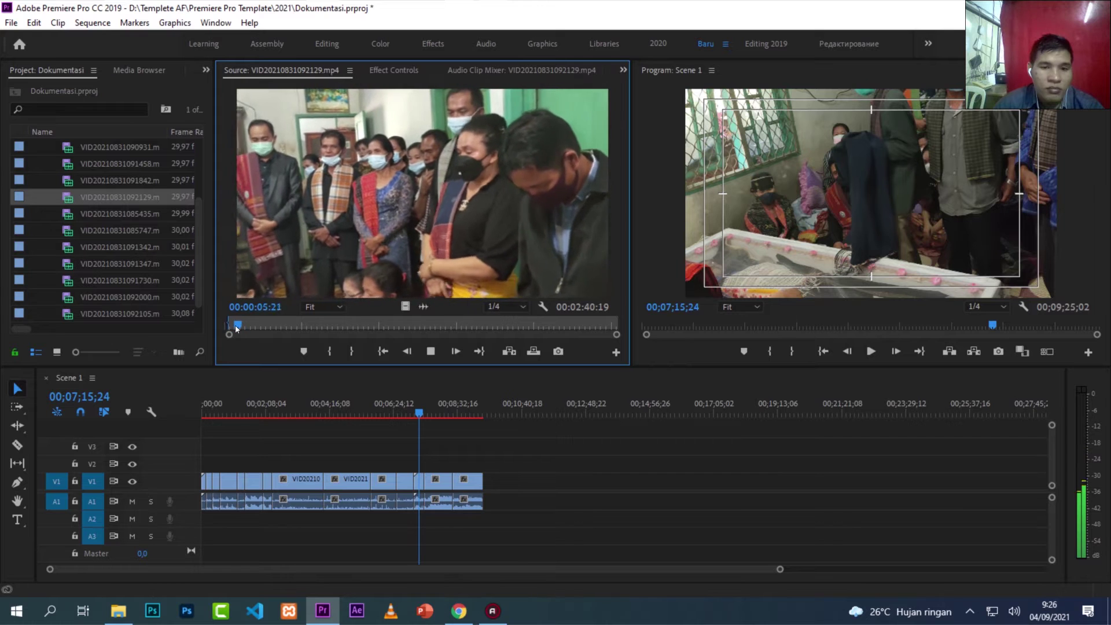
drag(241, 325, 536, 328)
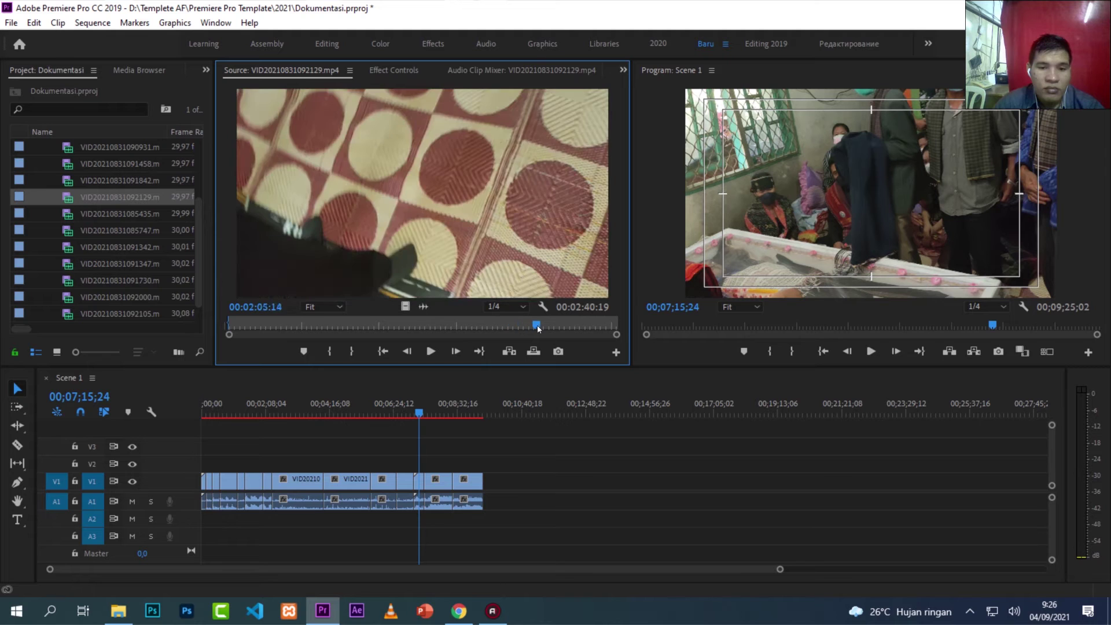
drag(547, 325, 465, 329)
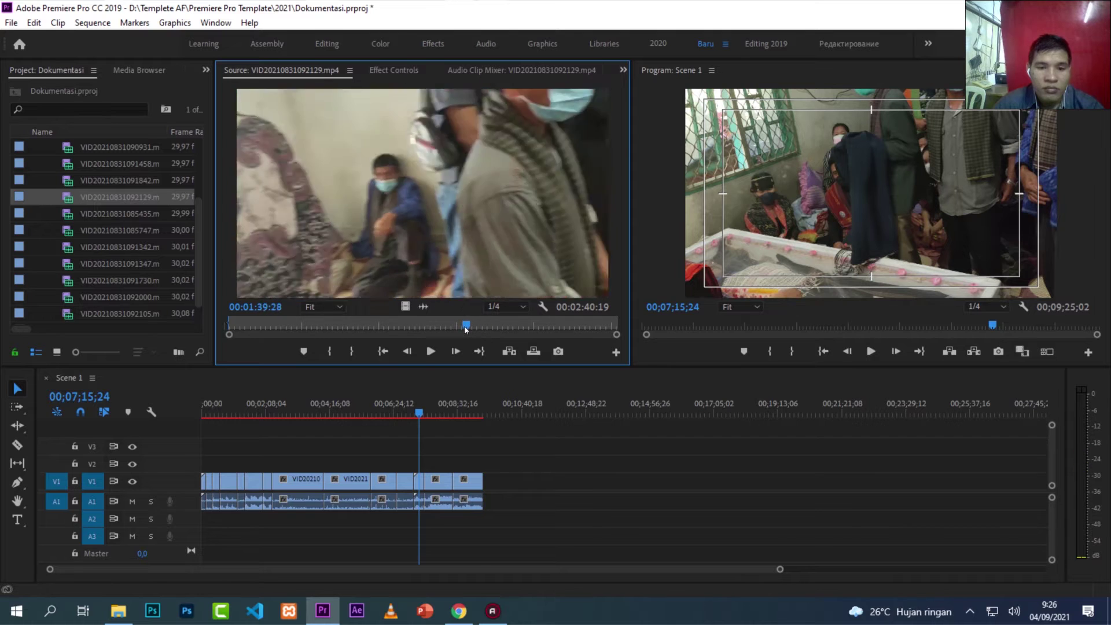
key(space)
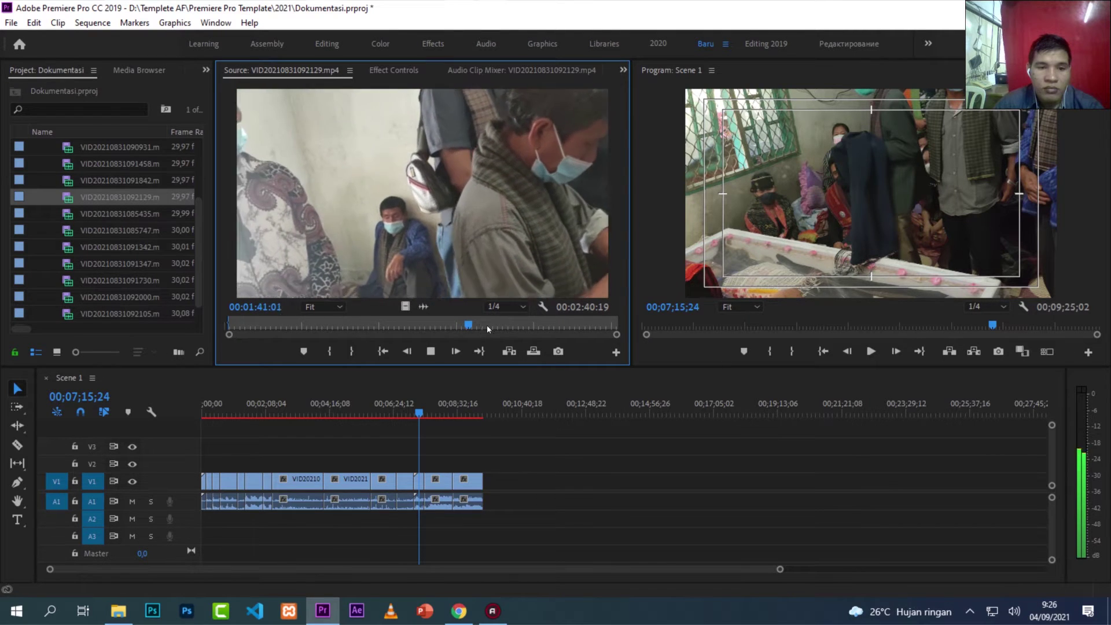
click(481, 326)
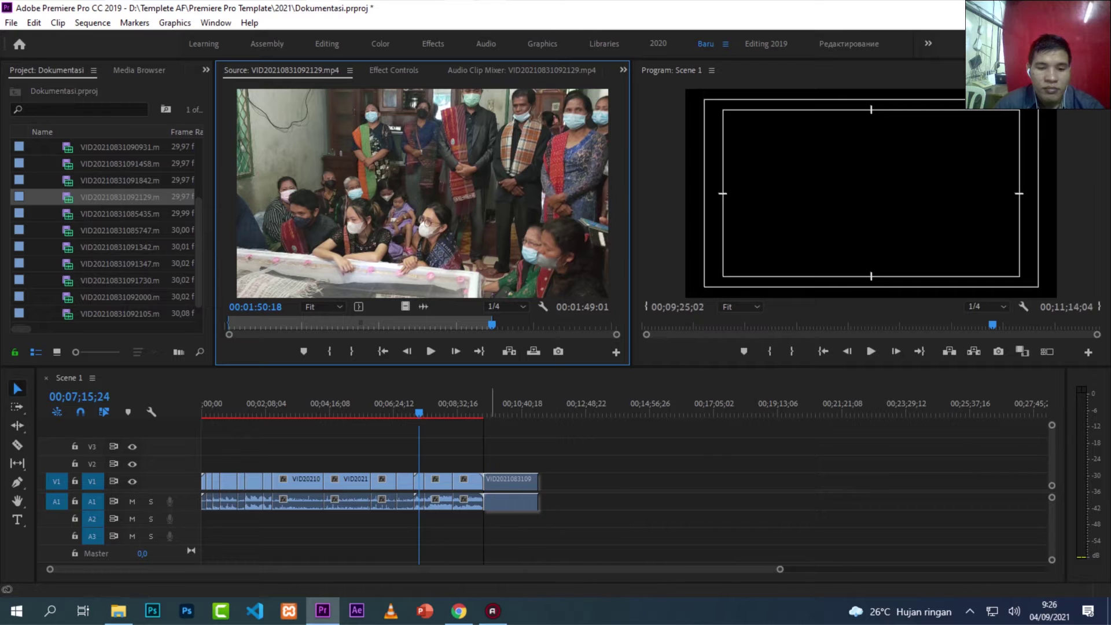
drag(566, 431, 509, 481)
click(529, 325)
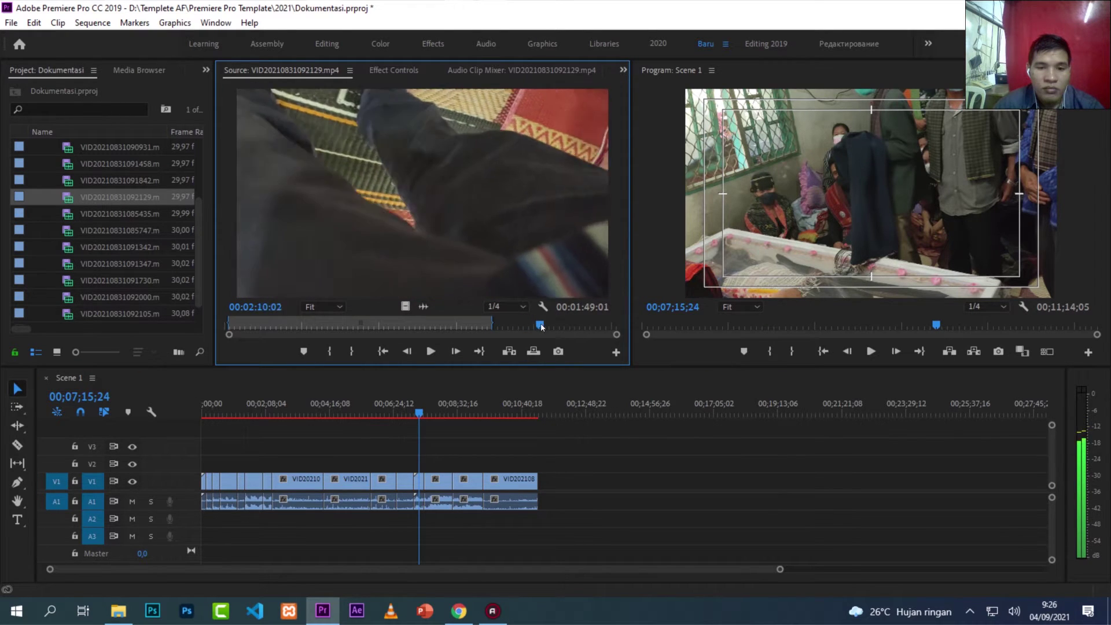
drag(594, 330, 614, 332)
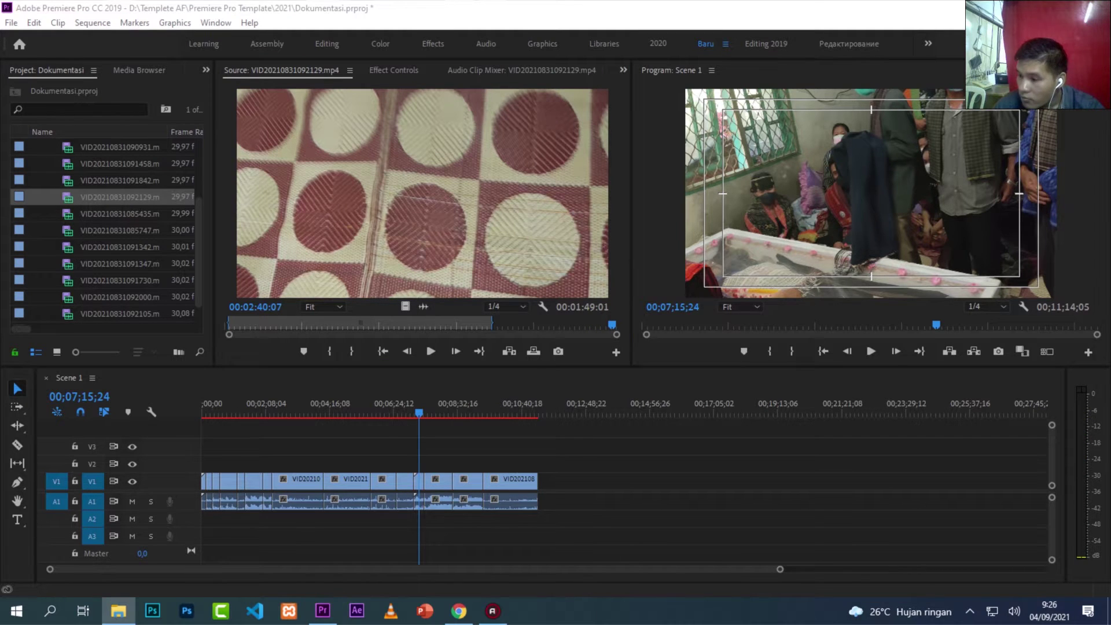
drag(889, 337, 130, 246)
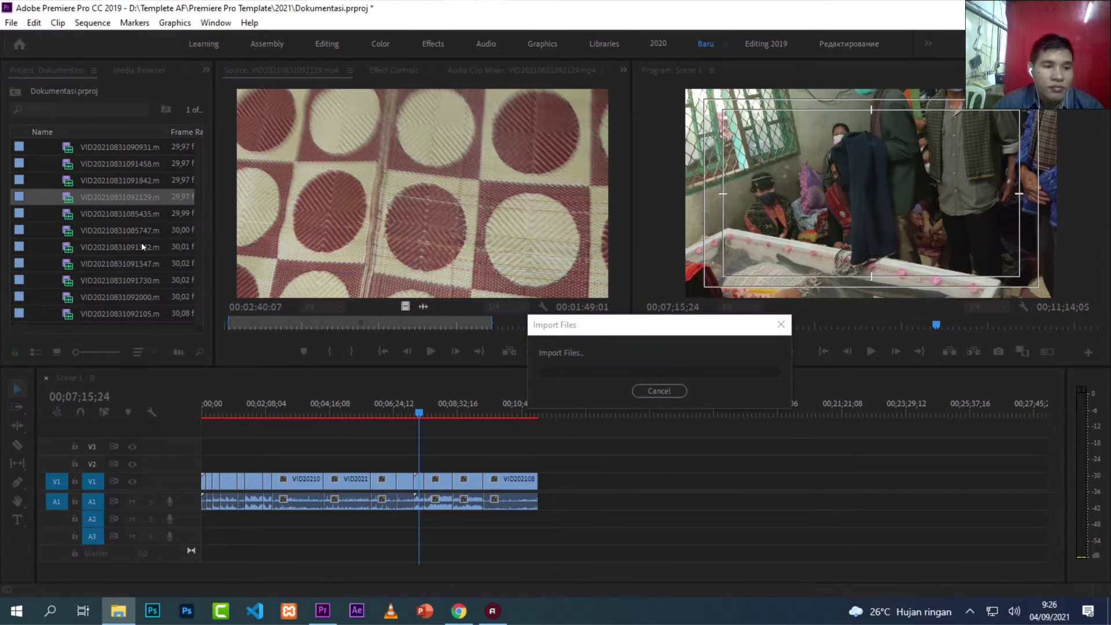
key(Return)
double_click(64, 246)
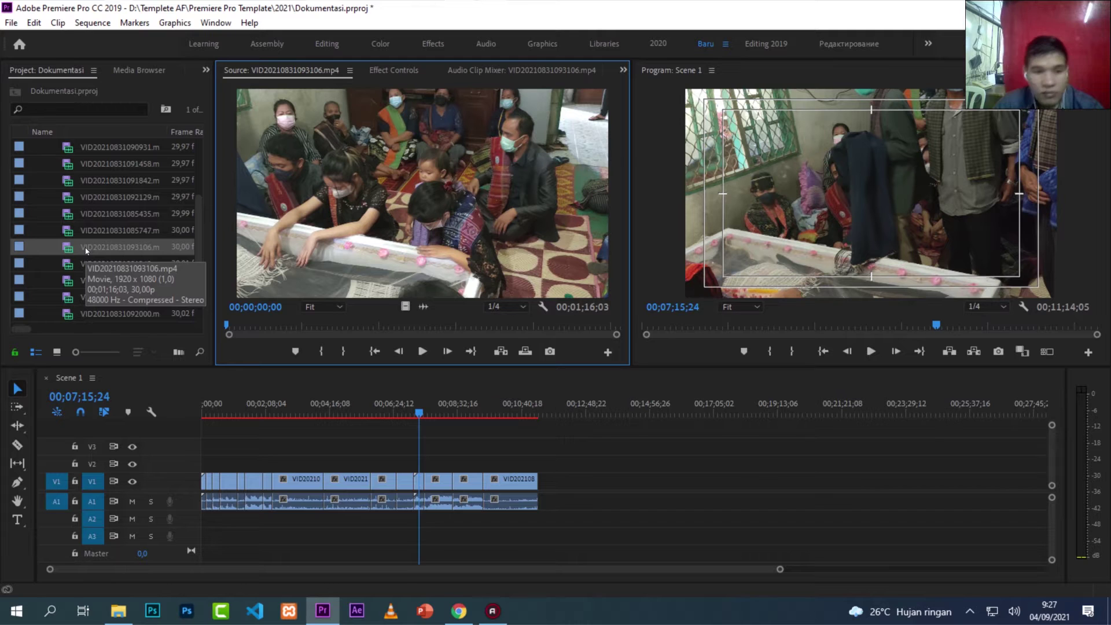
key(space)
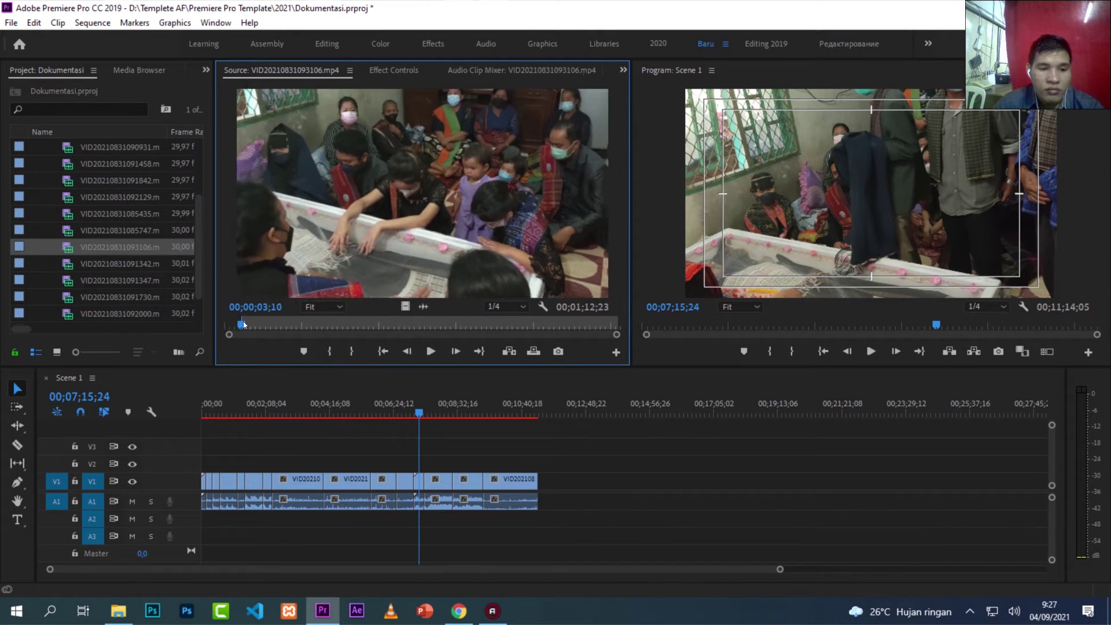
drag(263, 325, 575, 339)
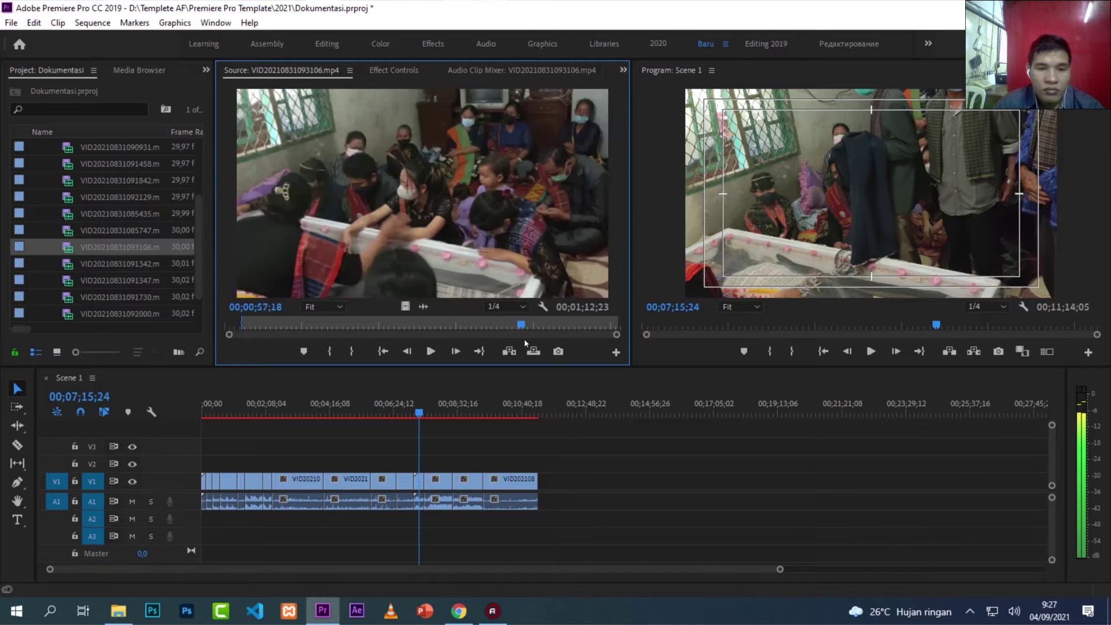
key(space)
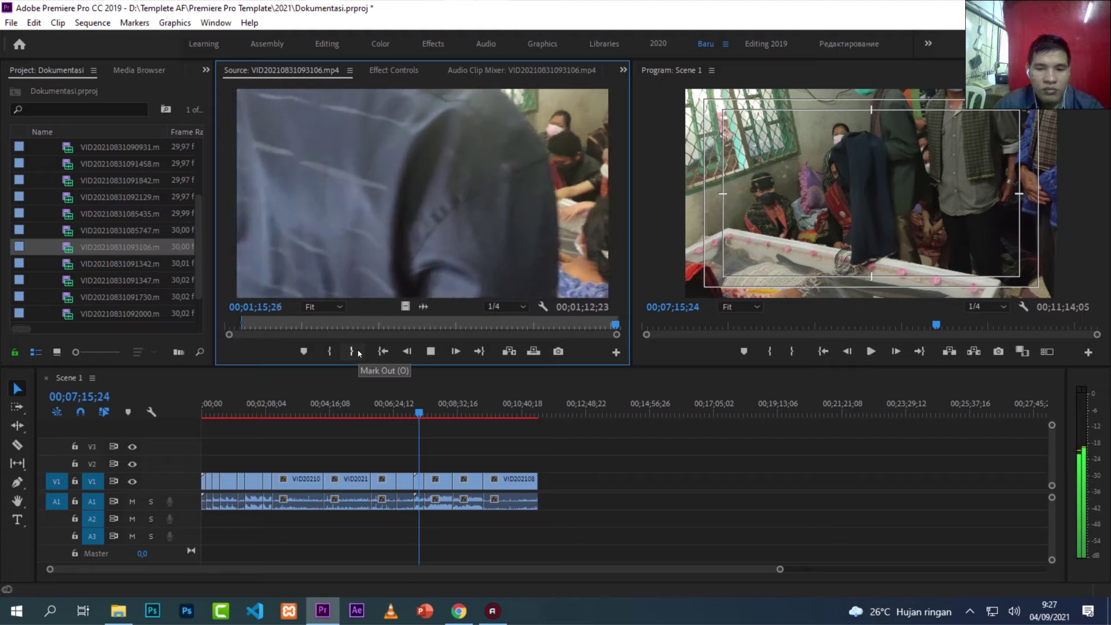
drag(372, 222, 585, 488)
key(minus)
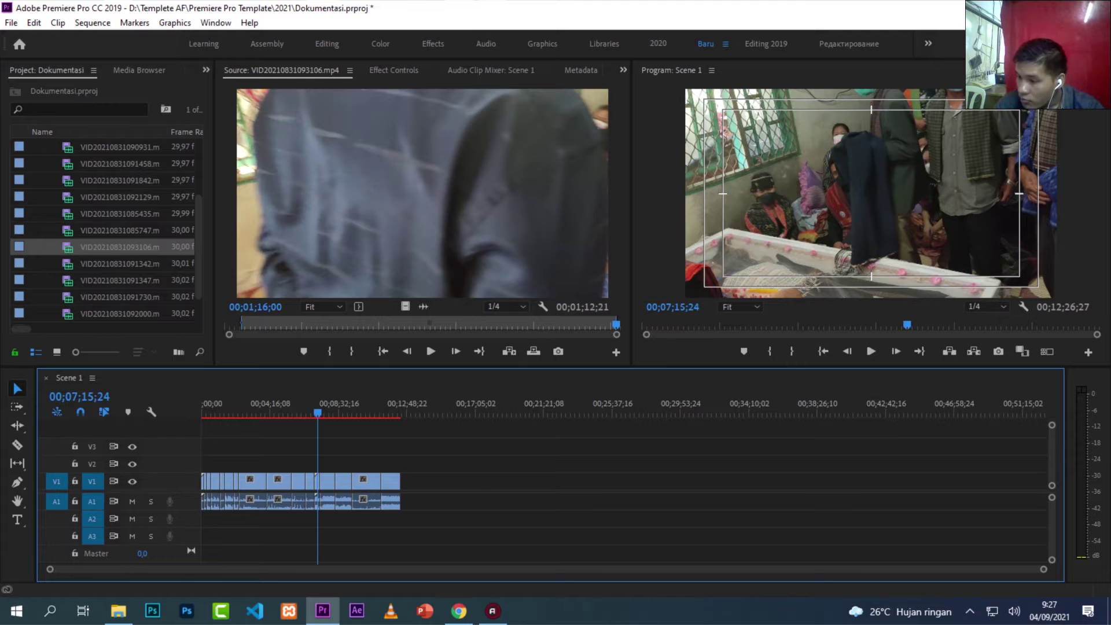
click(118, 610)
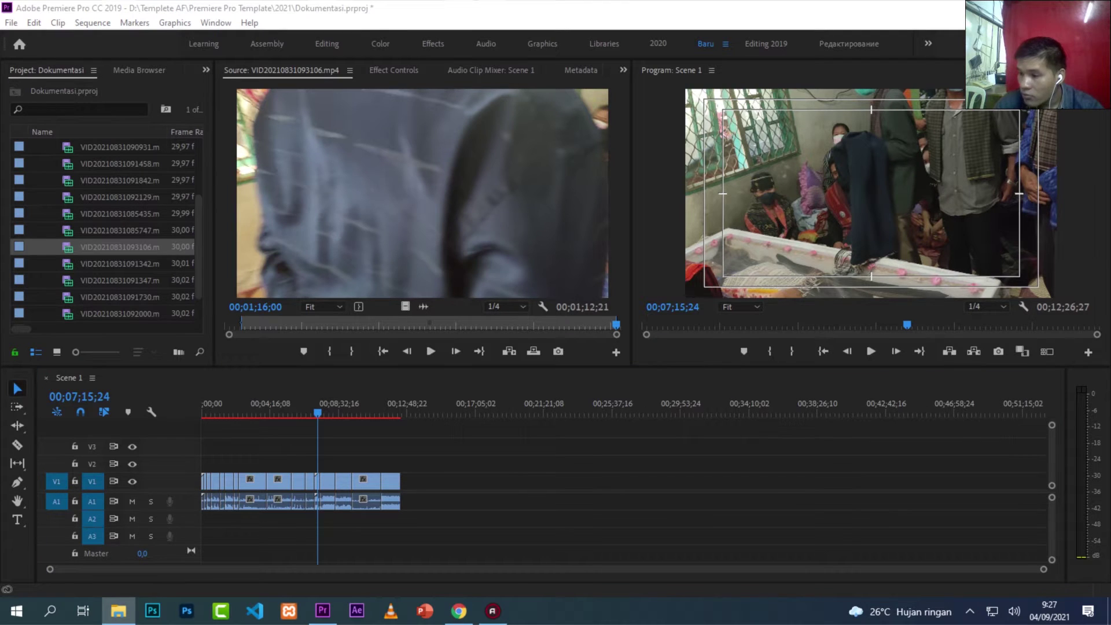
drag(256, 238, 103, 231)
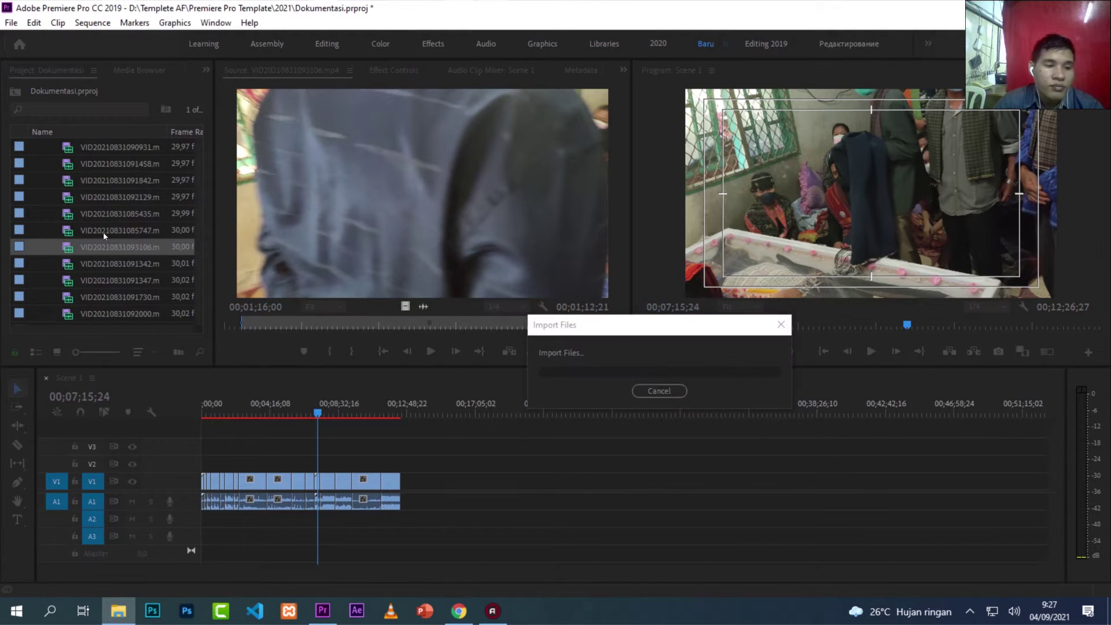
double_click(69, 147)
key(space)
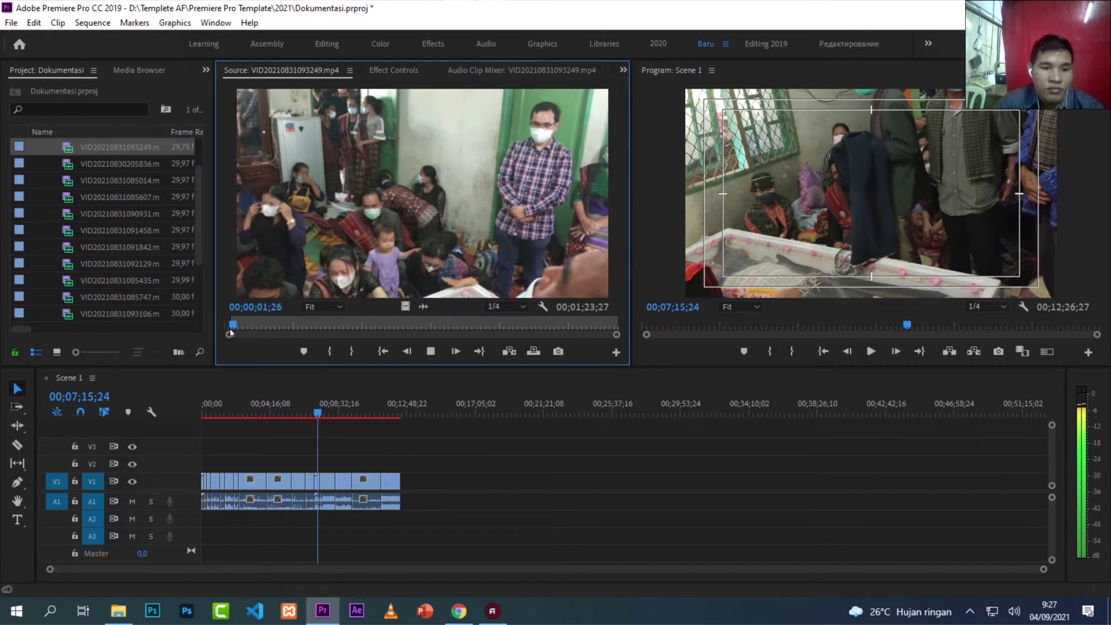
mouse_move(238, 321)
mouse_down()
mouse_move(601, 337)
mouse_move(562, 328)
mouse_up()
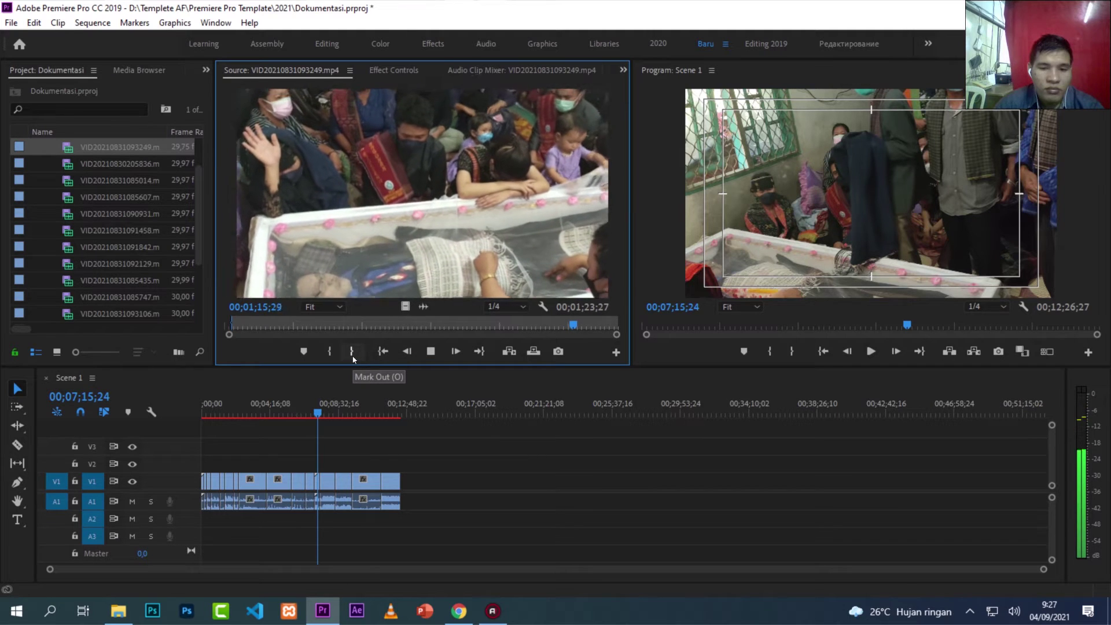
click(352, 351)
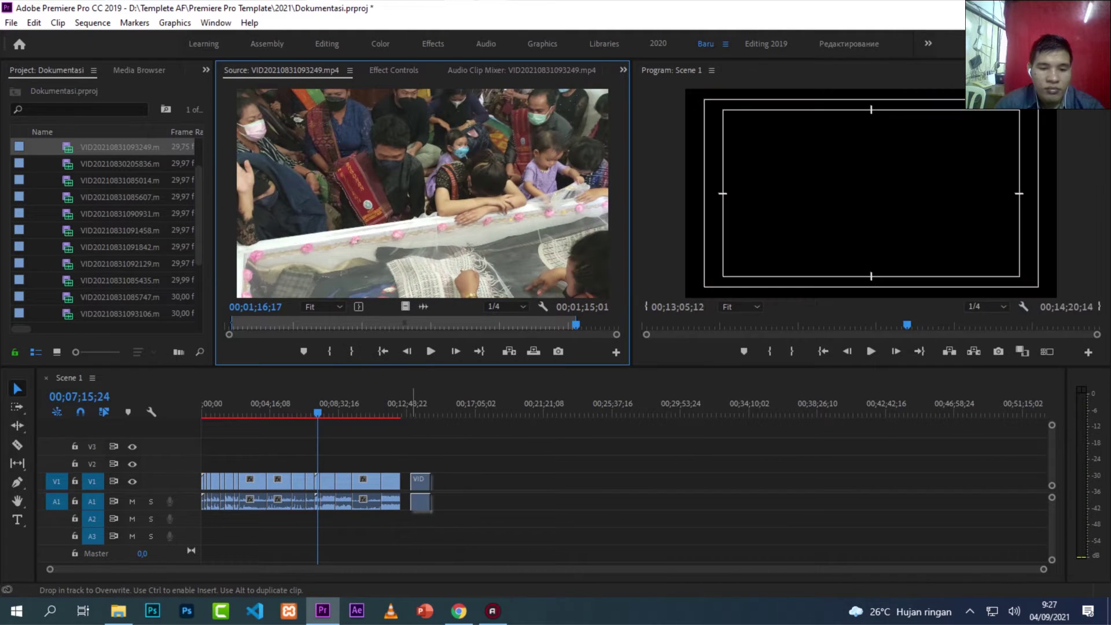
drag(433, 380, 445, 482)
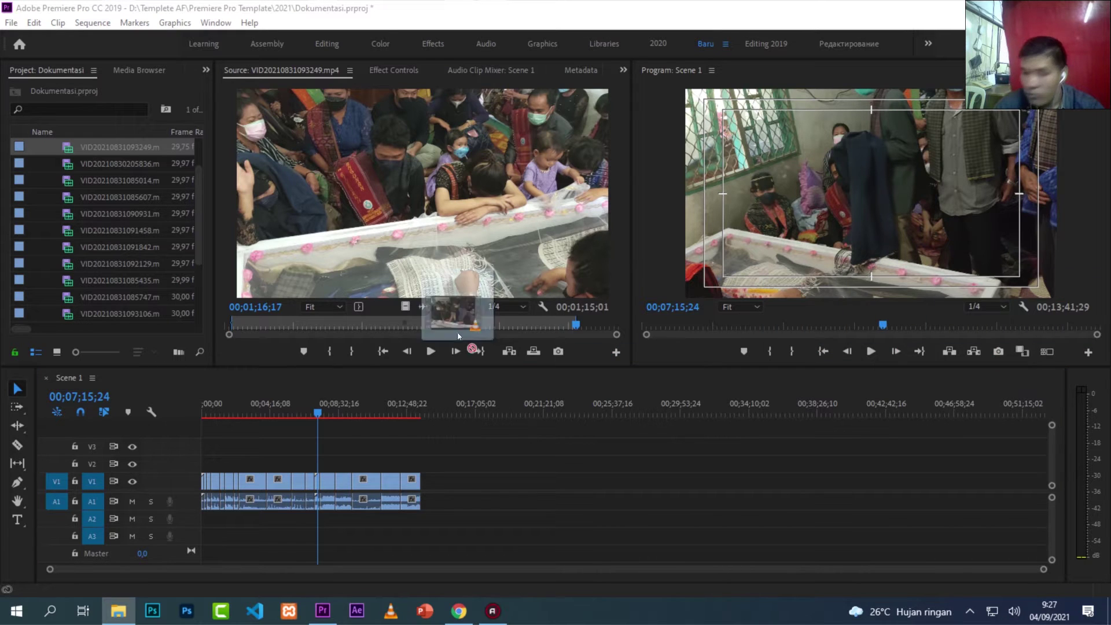
drag(457, 335, 127, 265)
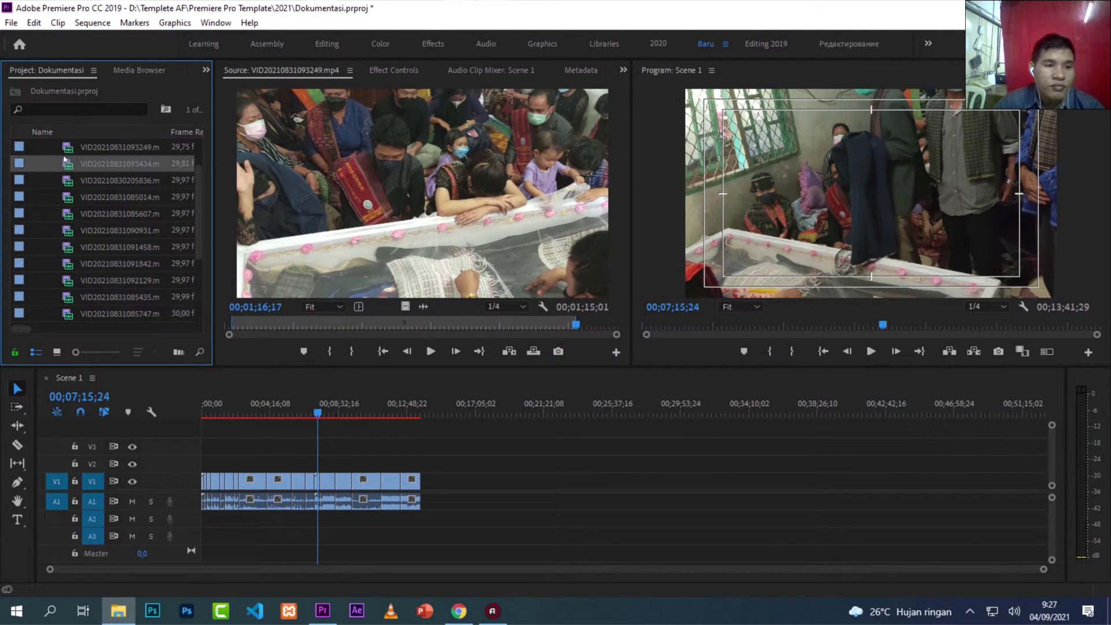
double_click(68, 162)
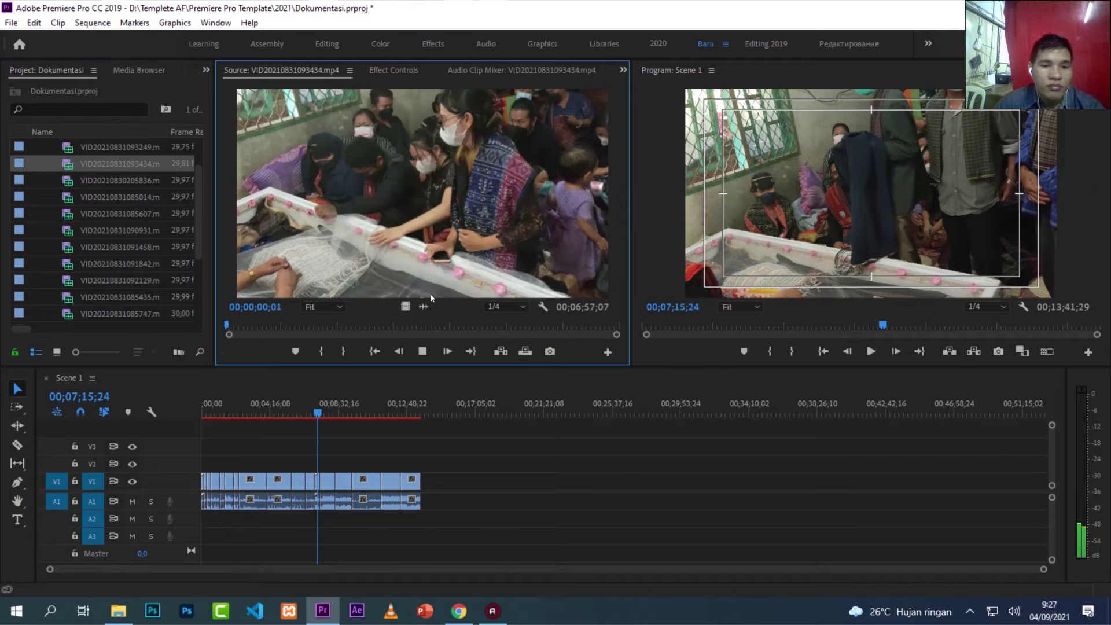
click(321, 351)
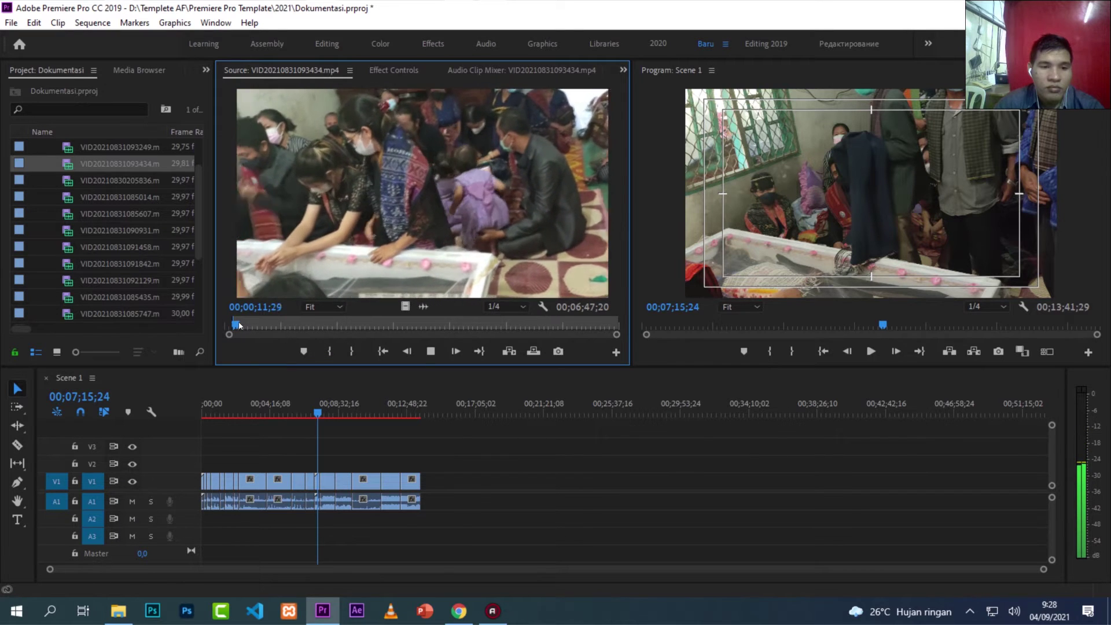
click(248, 325)
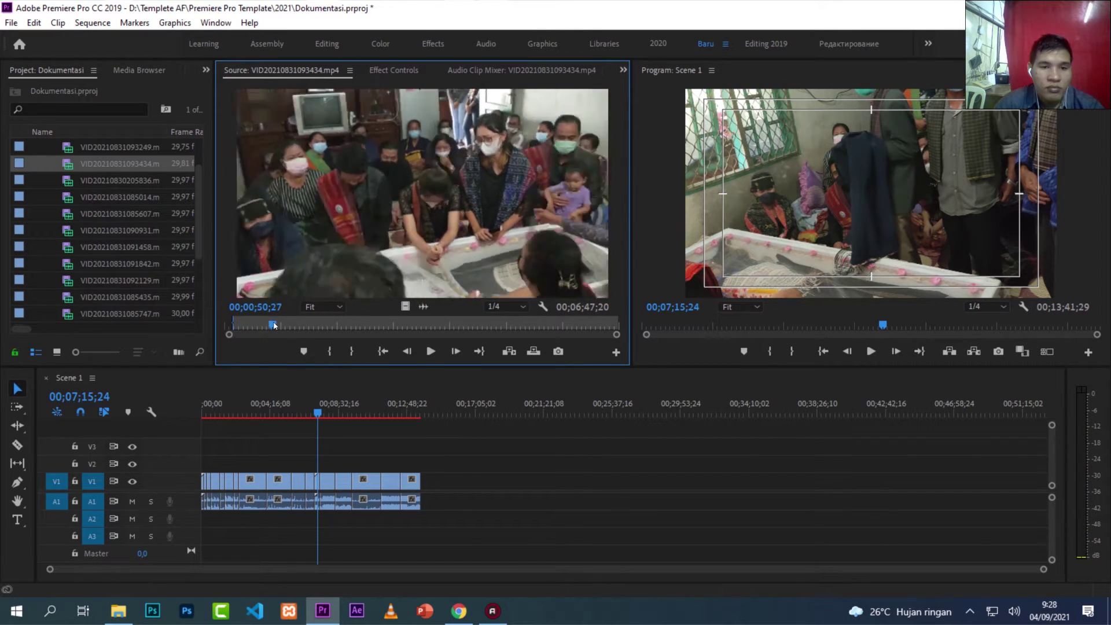
drag(249, 325, 371, 324)
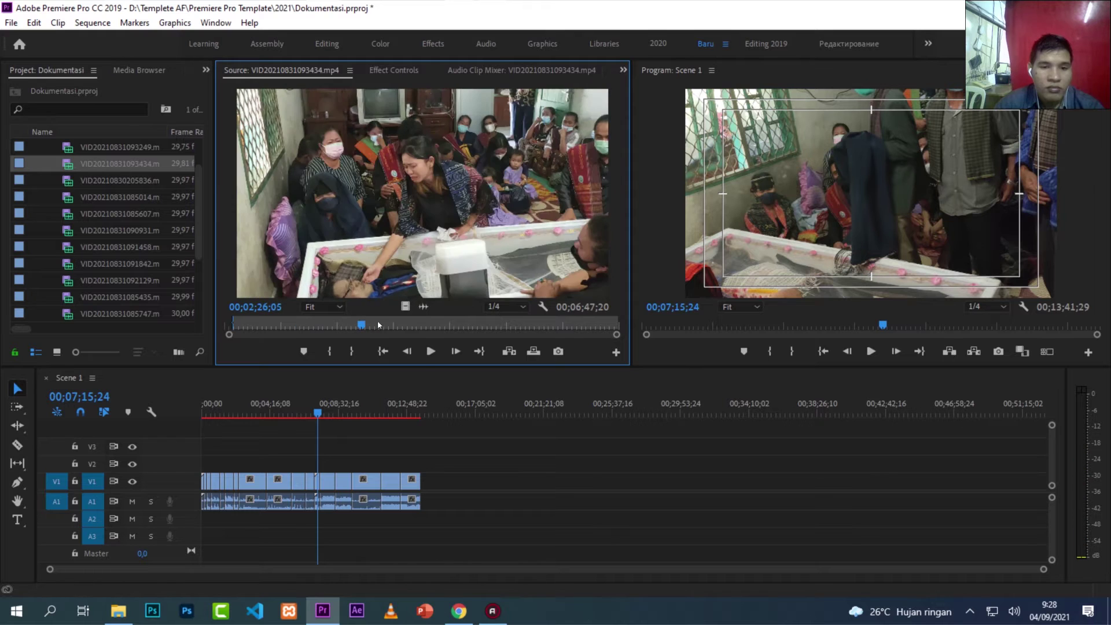
click(446, 324)
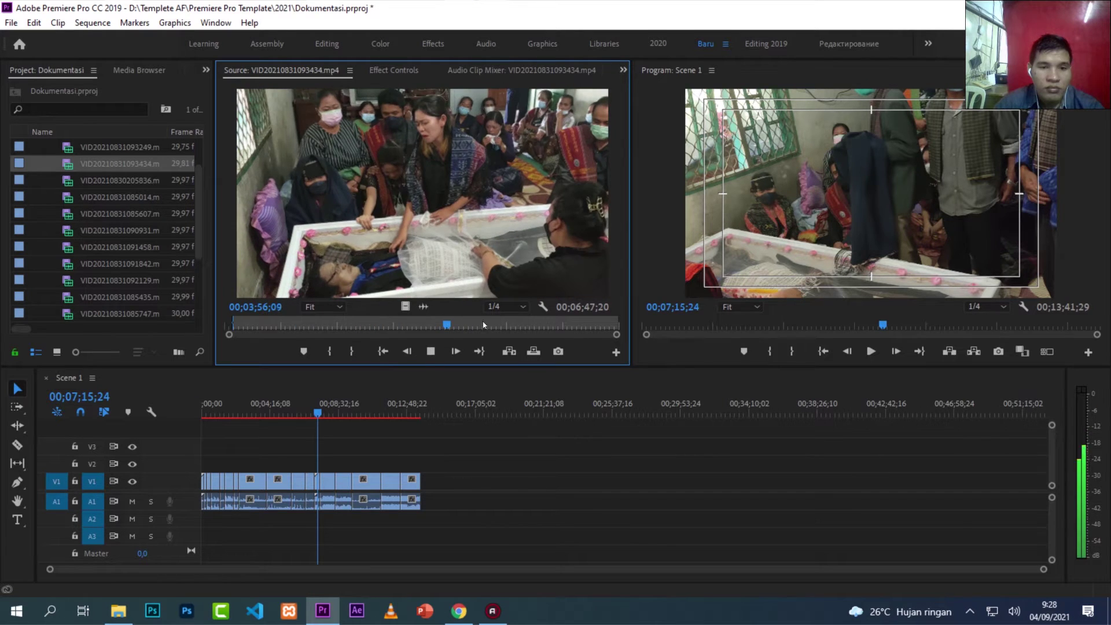
key(space)
click(555, 325)
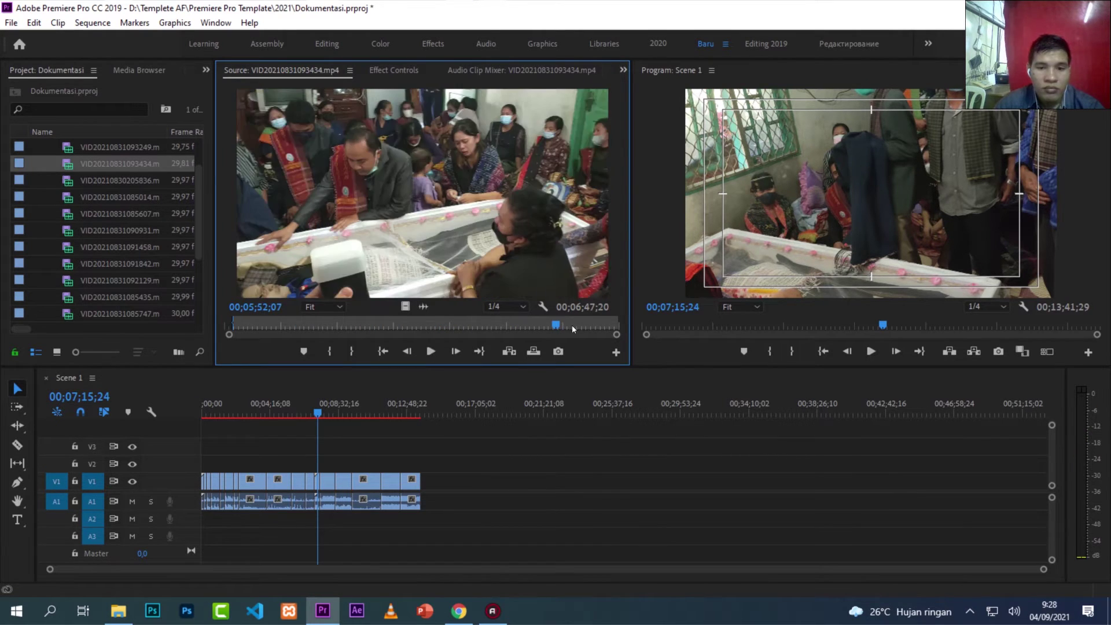
click(582, 325)
click(599, 326)
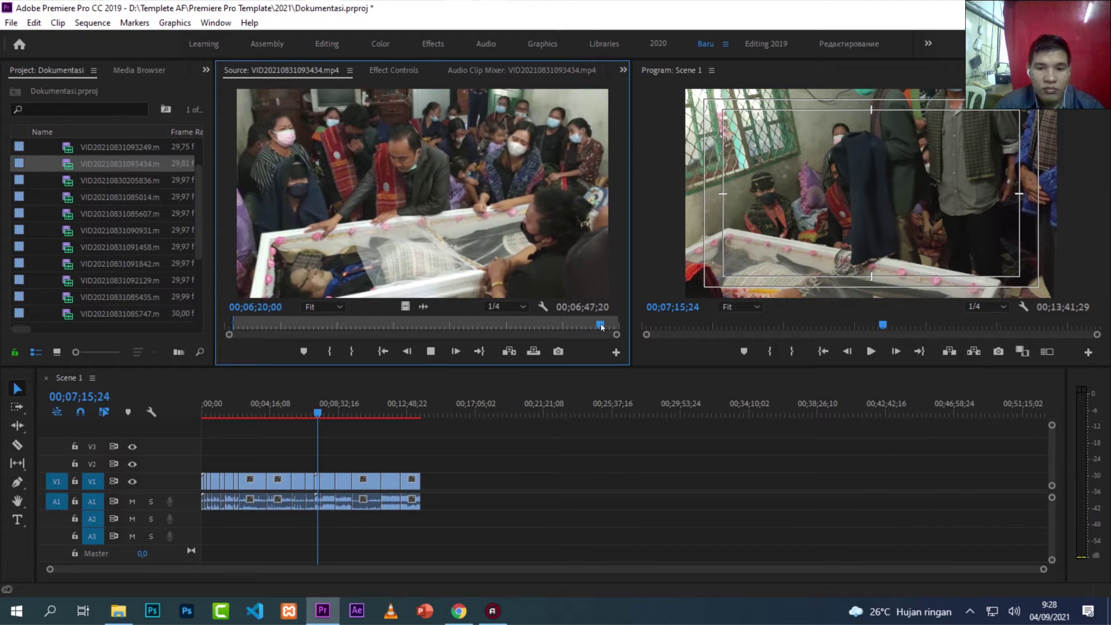
key(space)
click(359, 350)
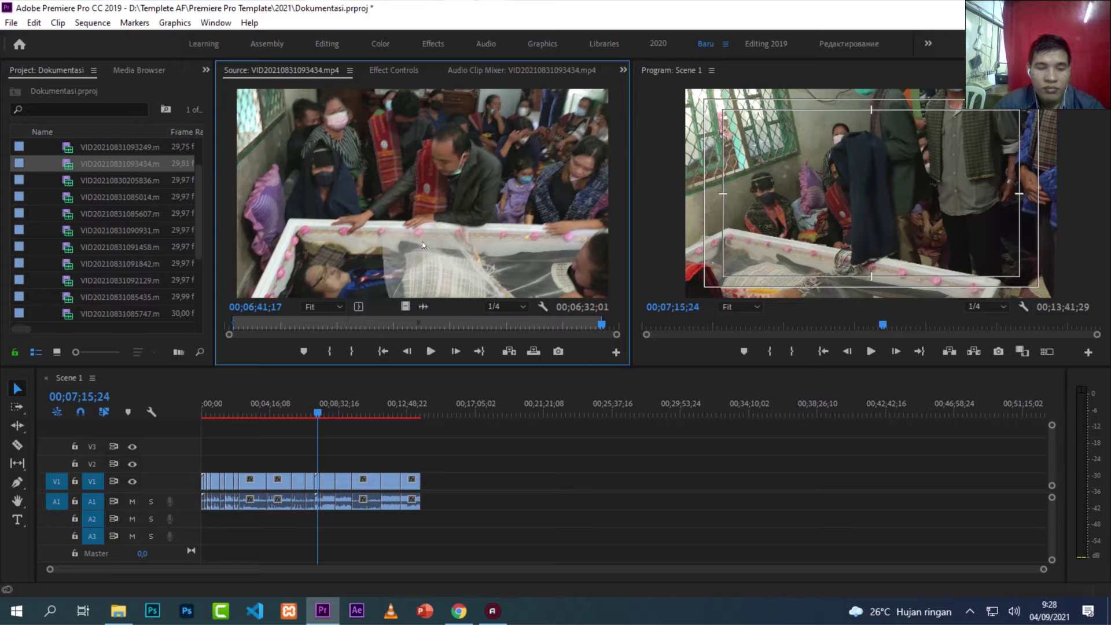
drag(448, 314, 515, 473)
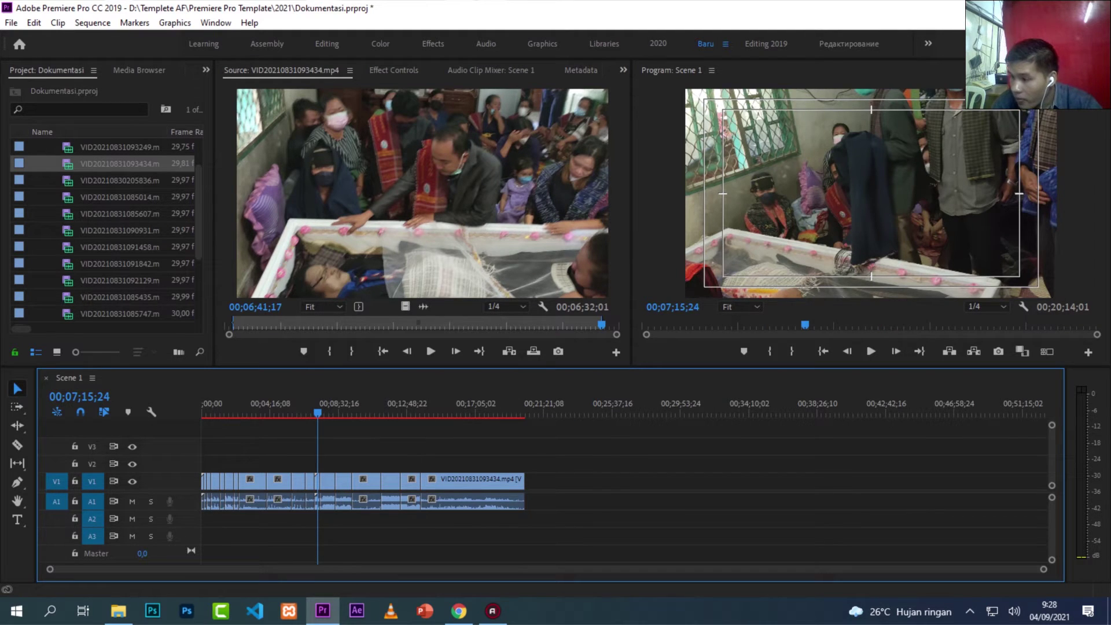
key(alt+Tab)
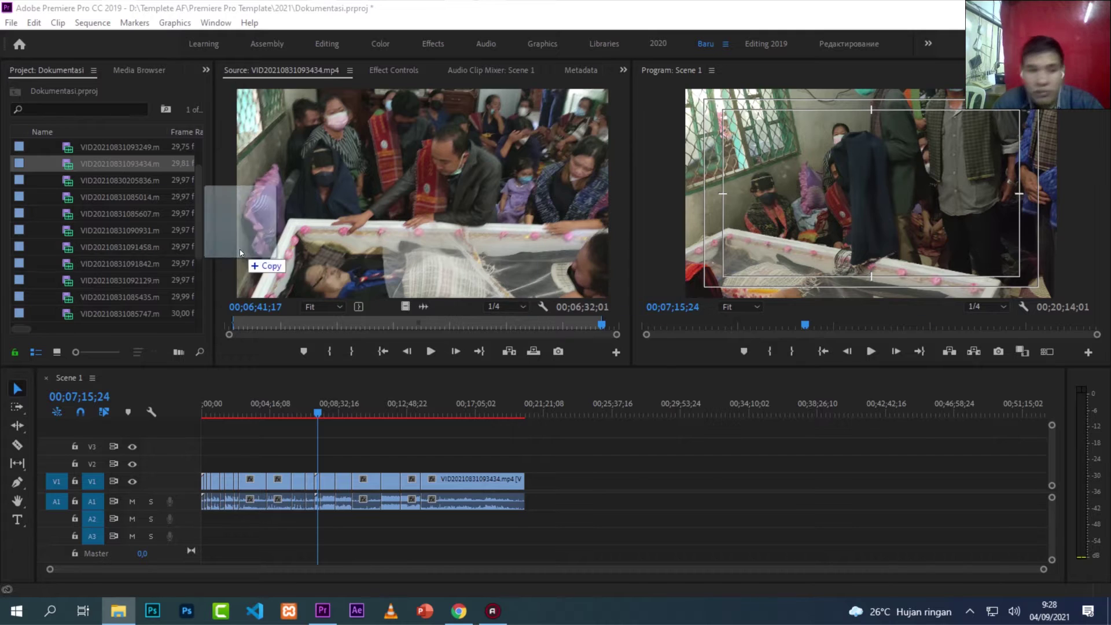
drag(239, 249, 147, 243)
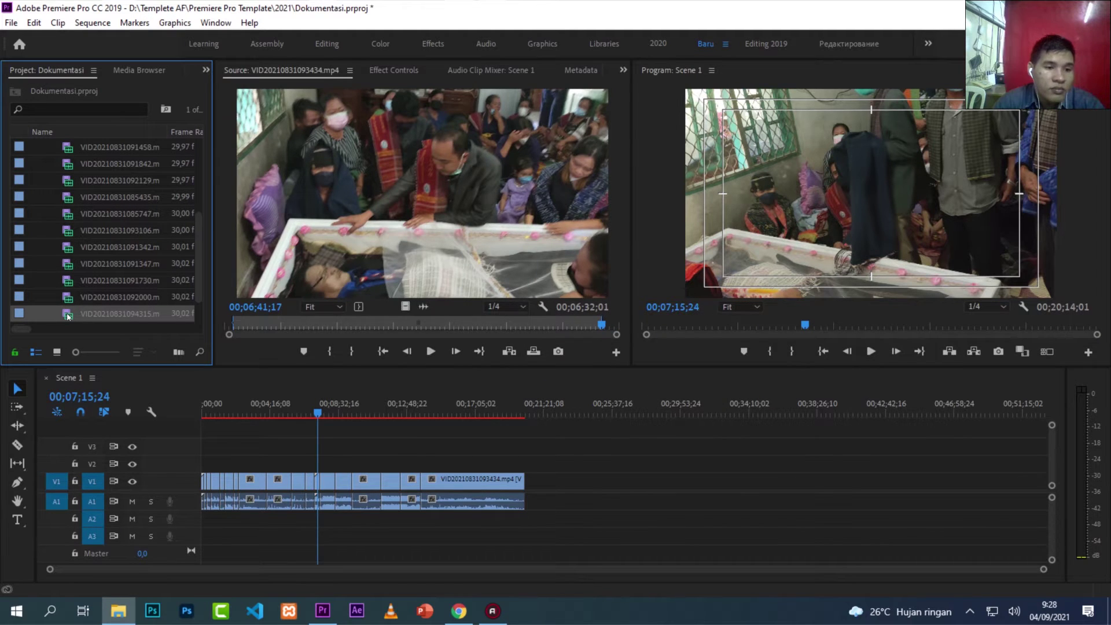
double_click(67, 316)
key(space)
drag(238, 323, 399, 325)
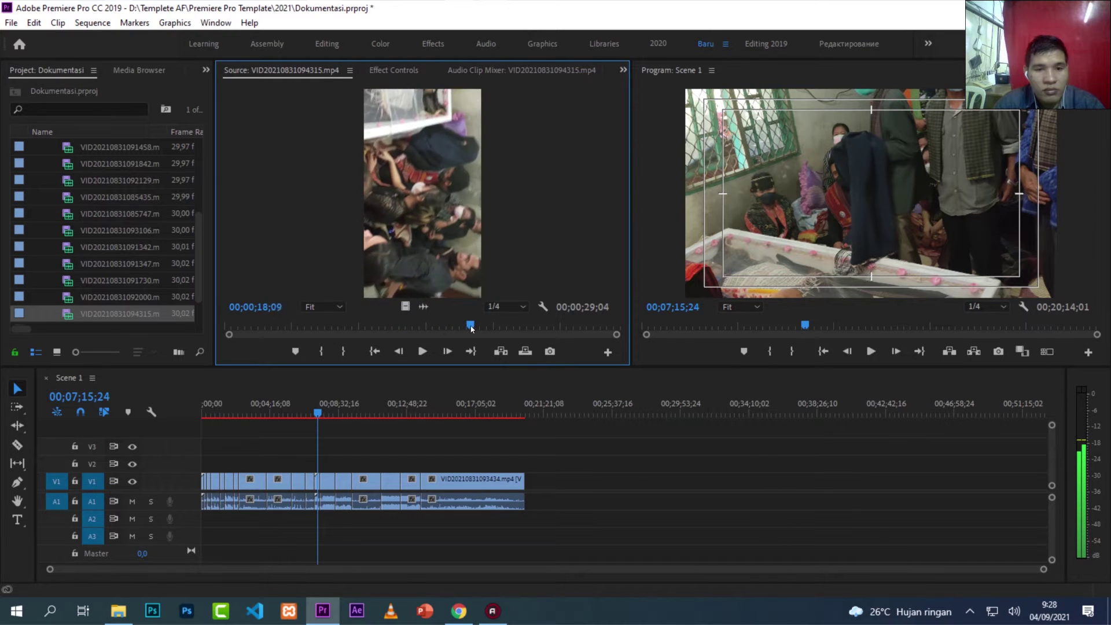
drag(366, 338, 324, 335)
key(space)
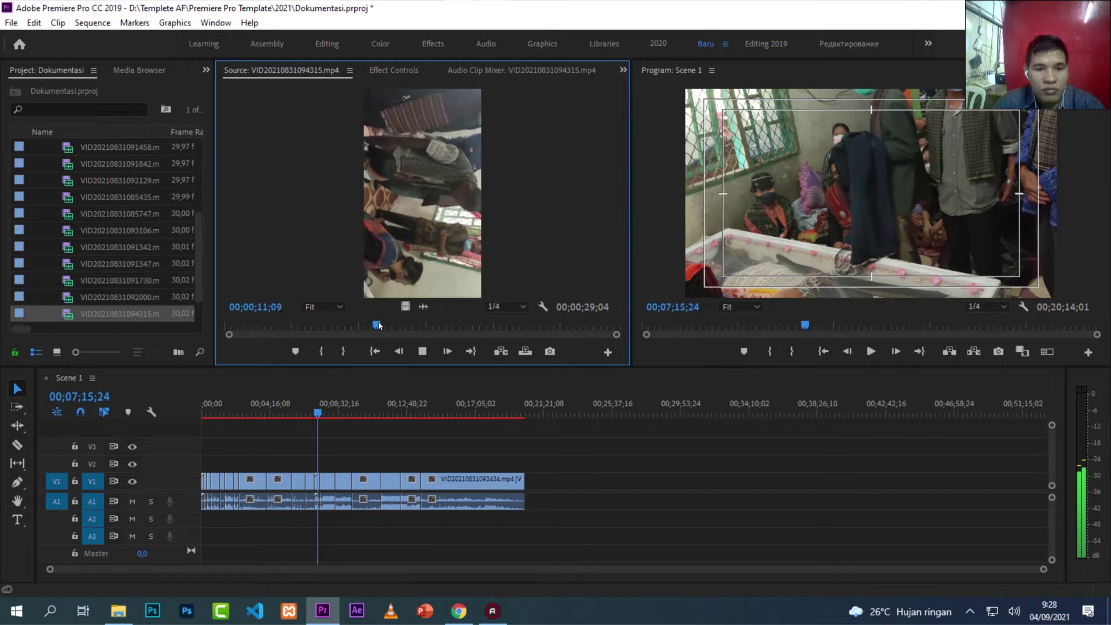
drag(383, 324, 330, 329)
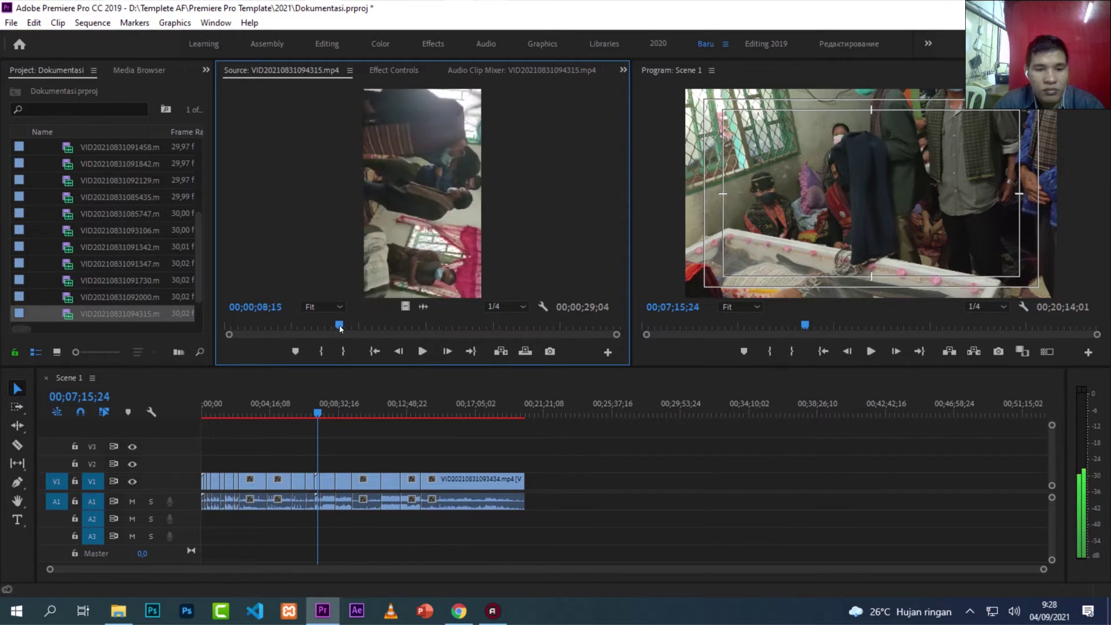
click(322, 351)
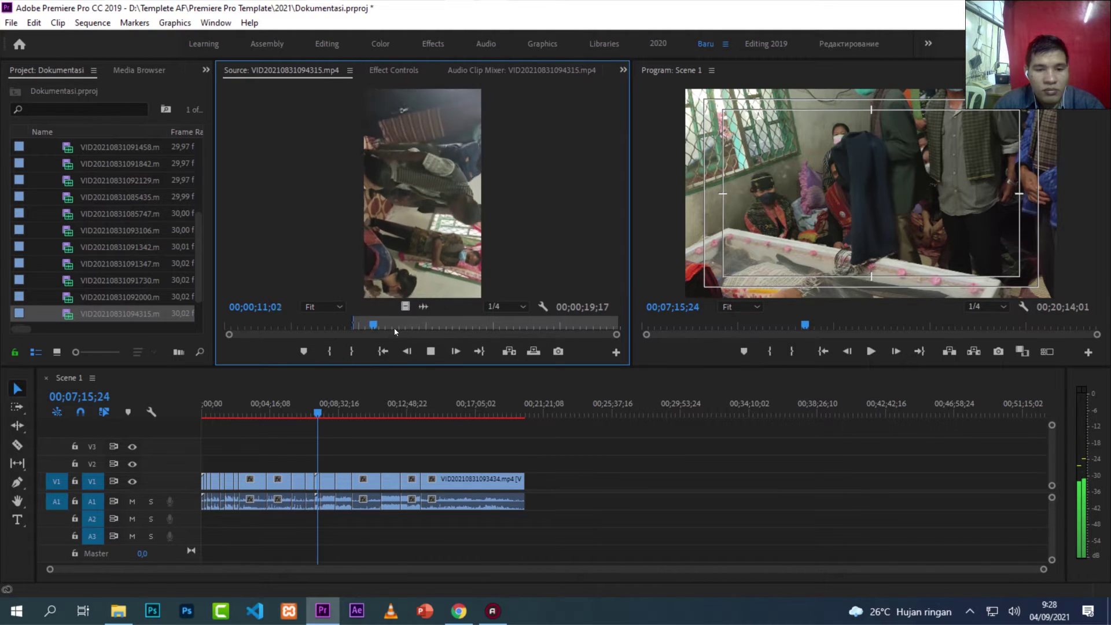
click(454, 328)
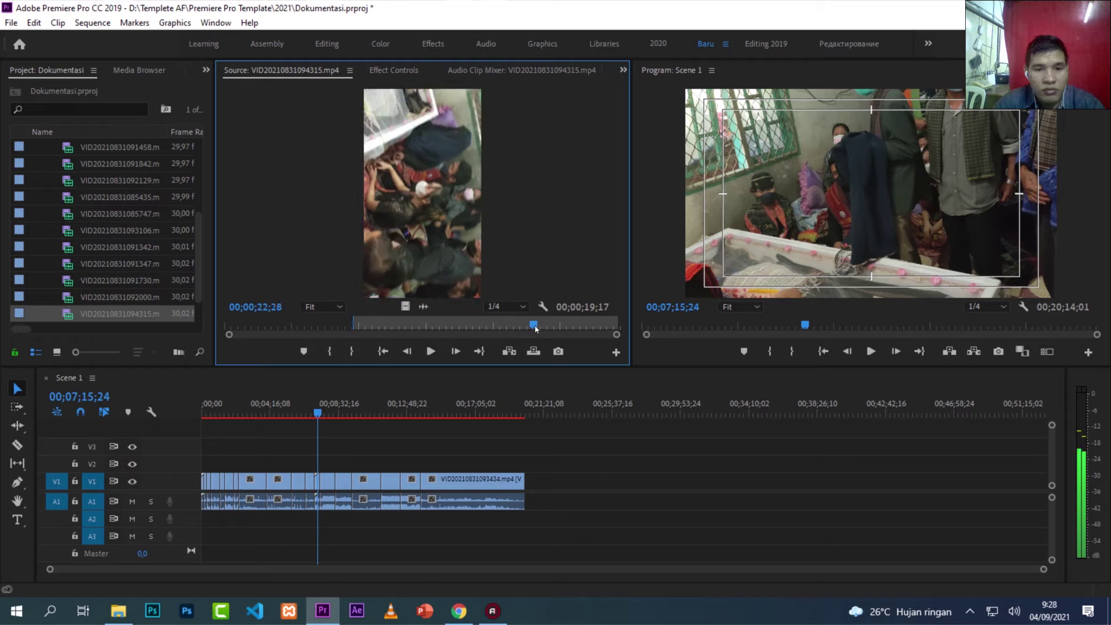
drag(455, 330, 593, 329)
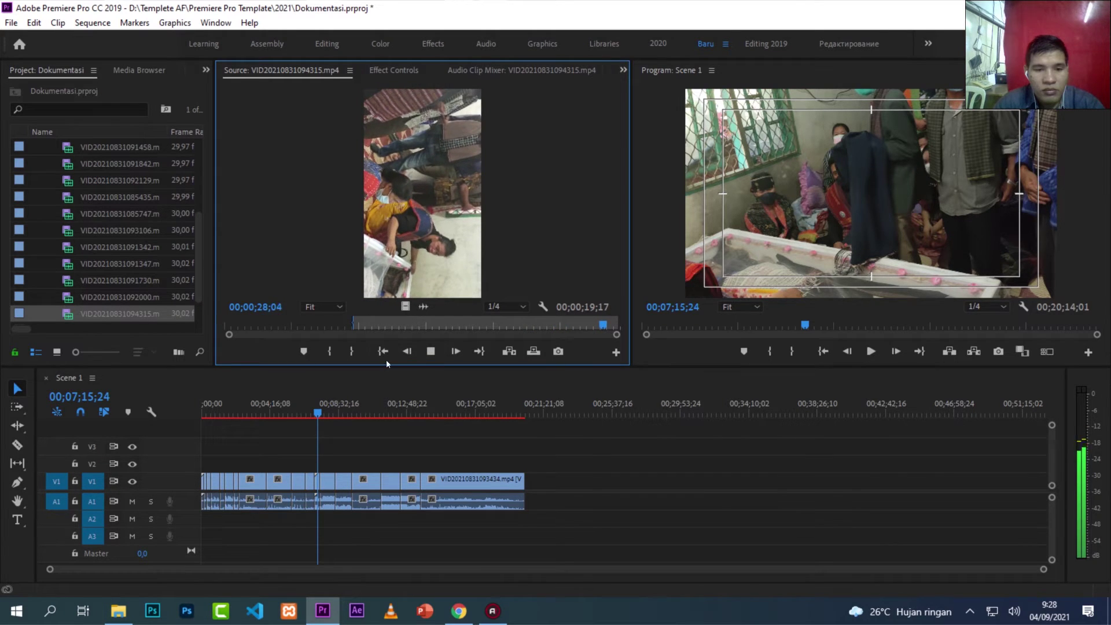
drag(422, 191, 527, 480)
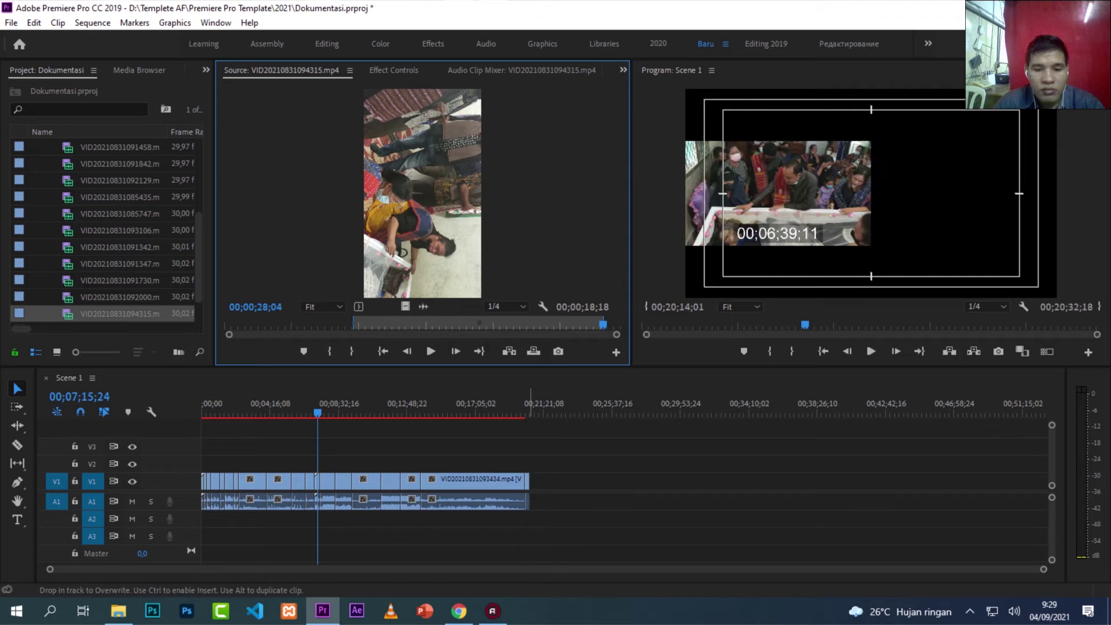
click(530, 415)
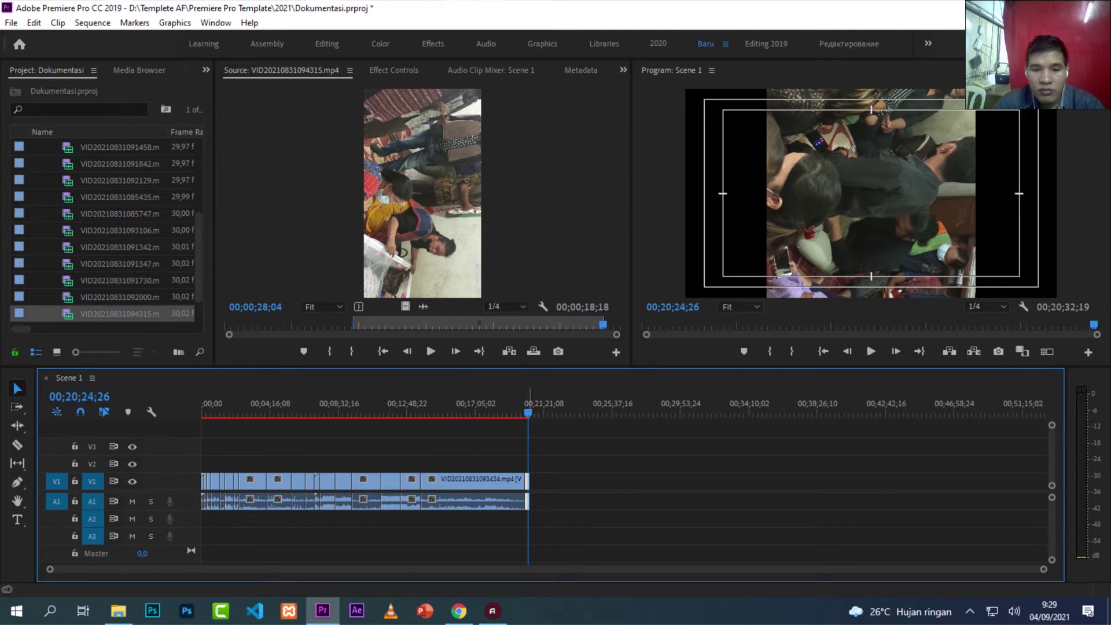
Step: Set the last clip's Motion Rotation to 270° in Effect Controls
click(393, 70)
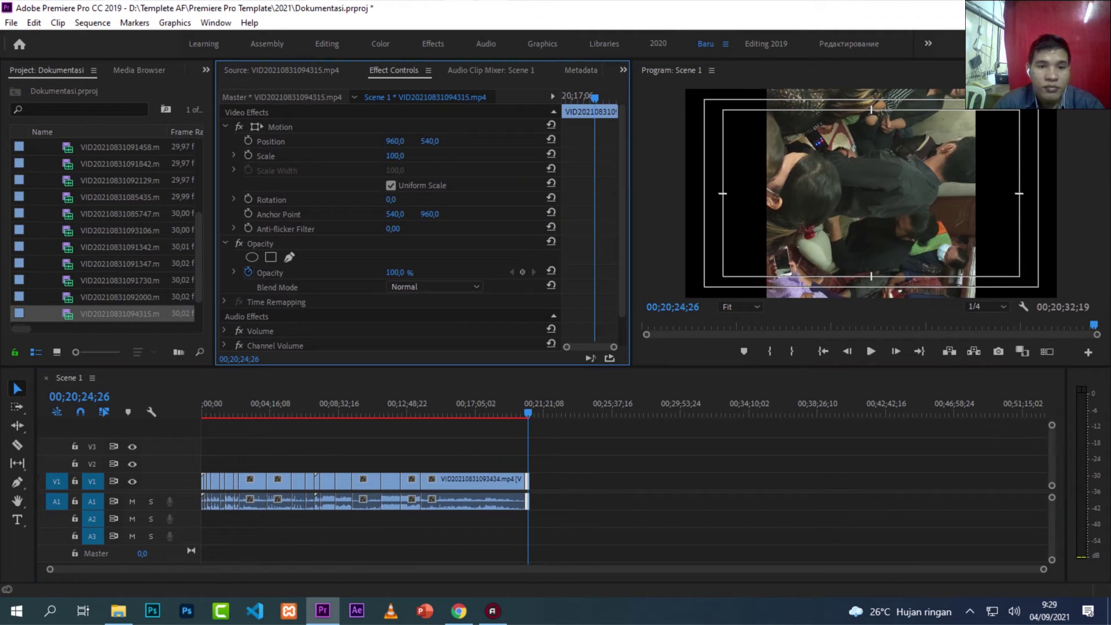
mouse_move(391, 199)
mouse_down()
mouse_move(347, 199)
mouse_move(396, 199)
mouse_up()
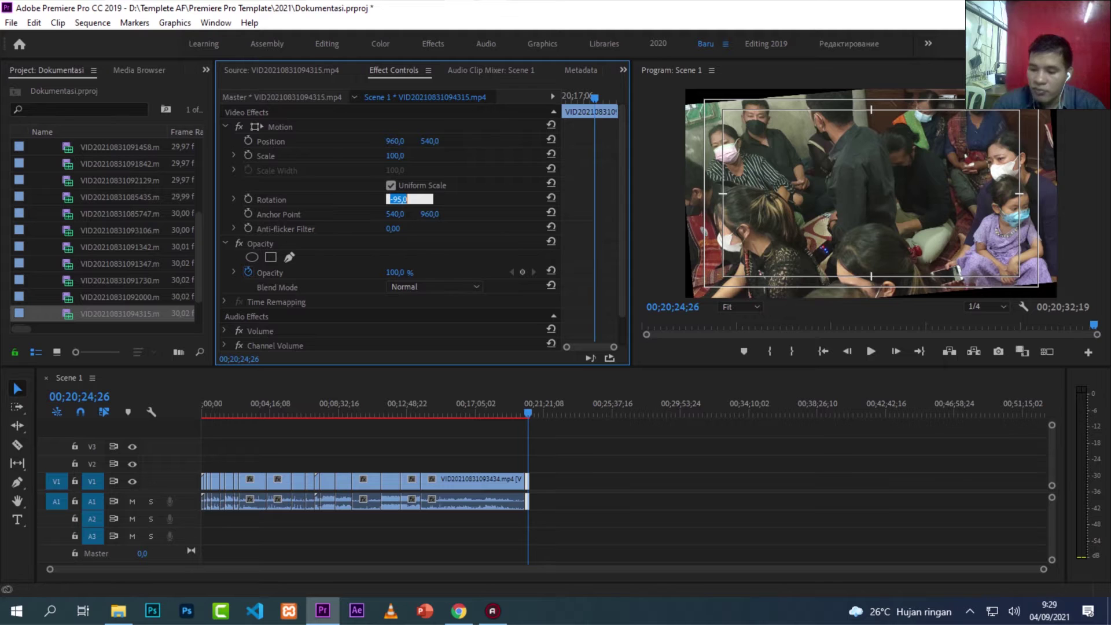
text(90)
key(Return)
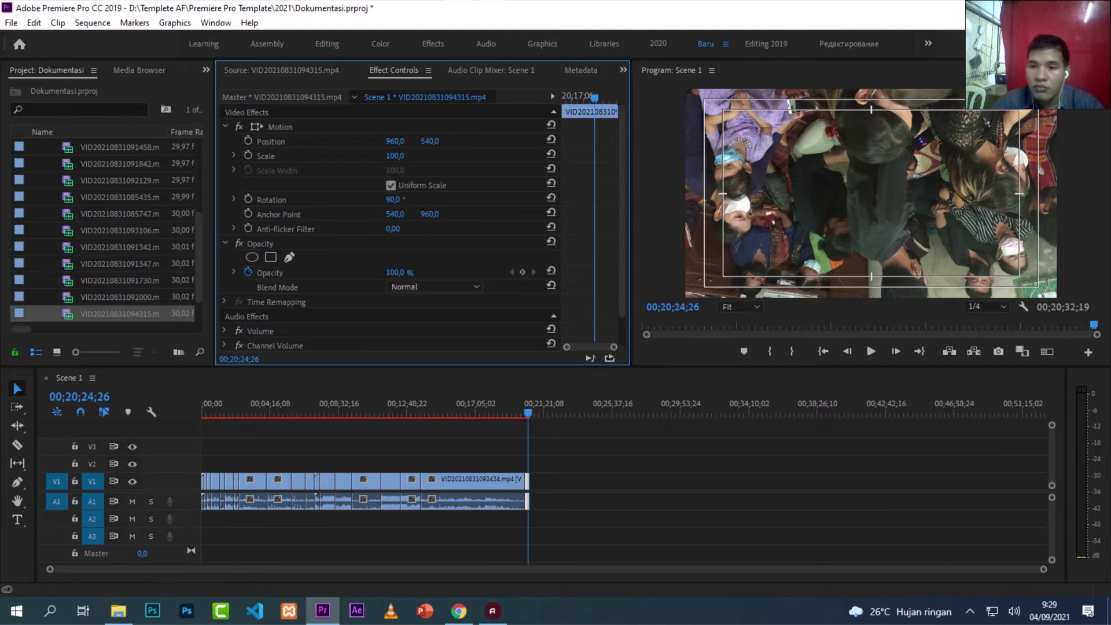
click(524, 414)
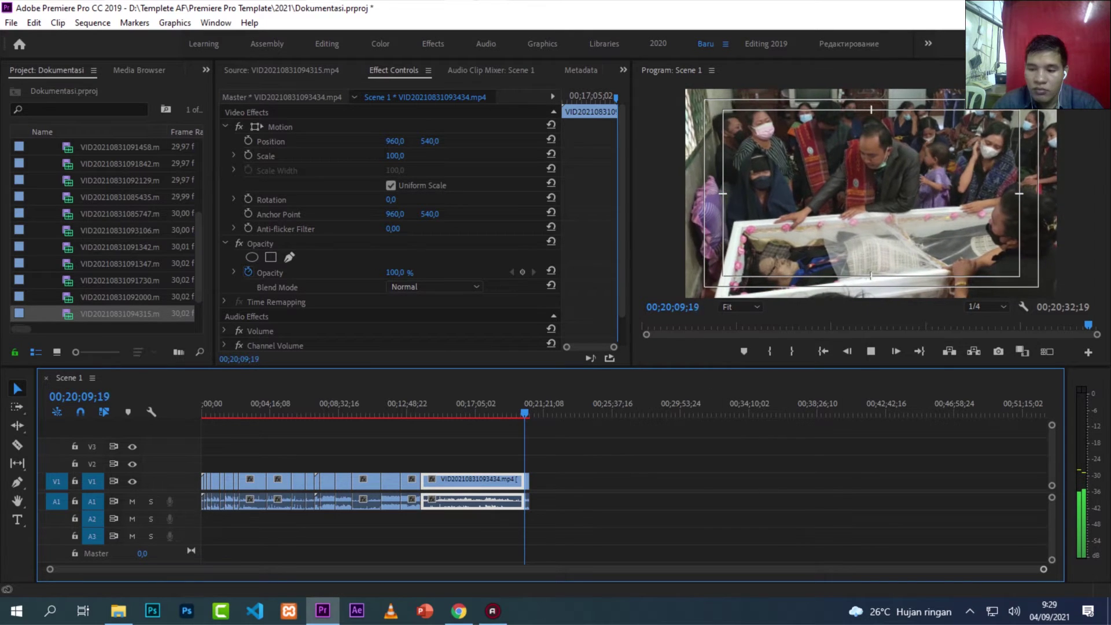
key(=)
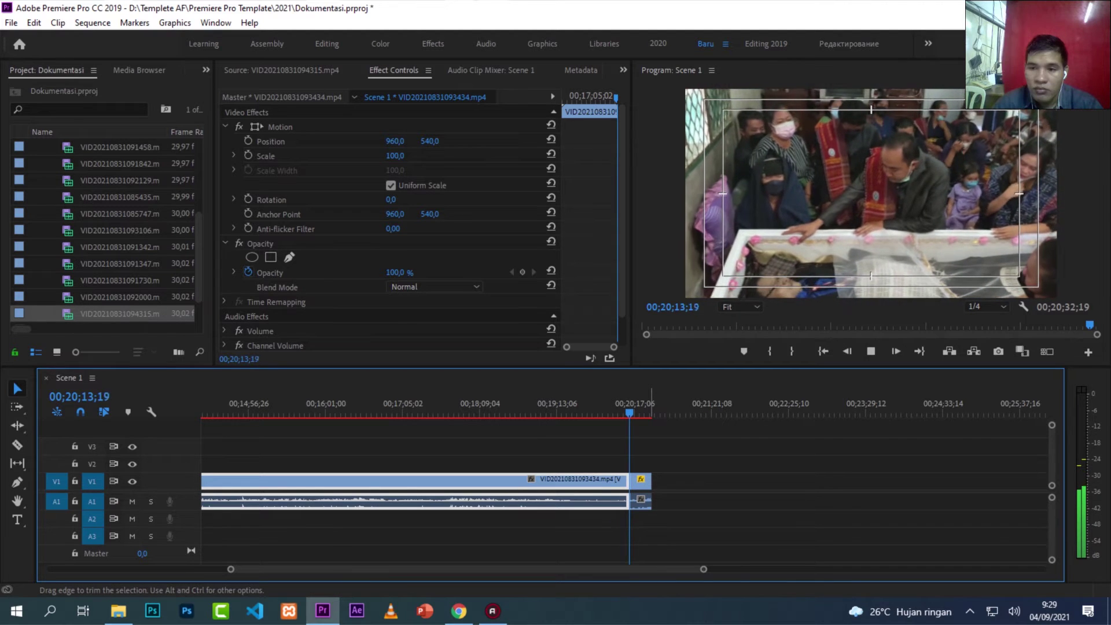
click(647, 499)
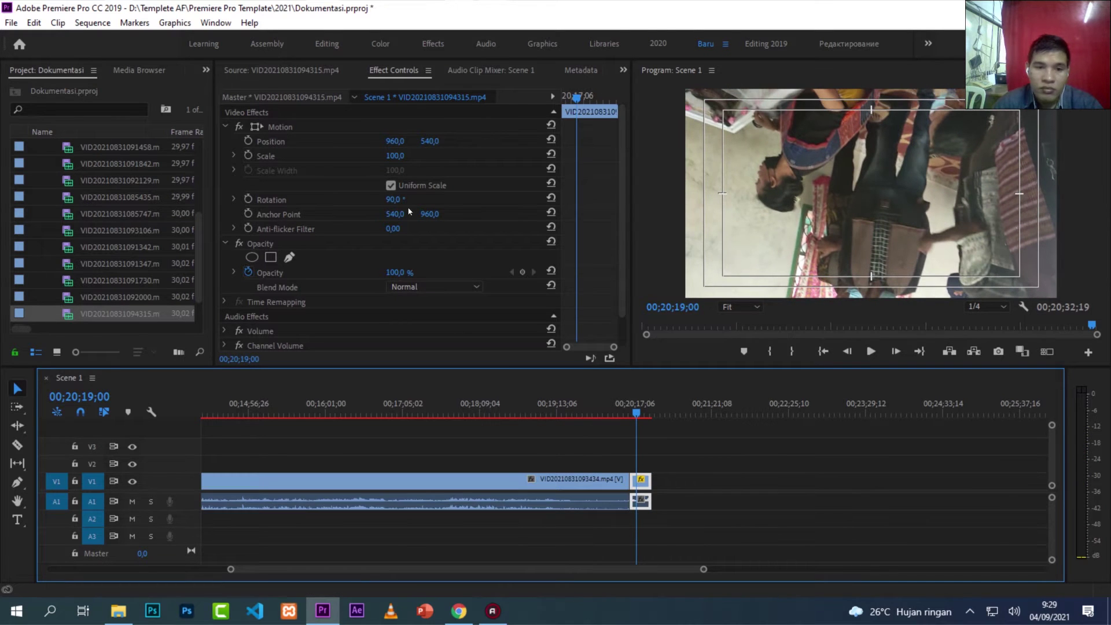
drag(393, 199, 398, 199)
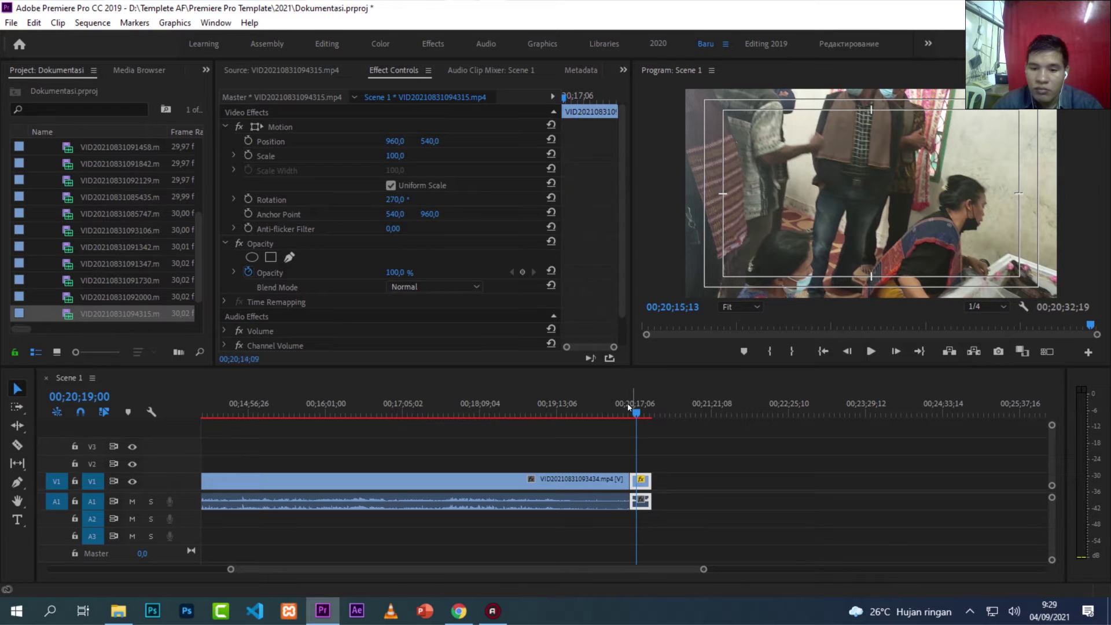
Step: Play back the end of Scene 1 to check the rotated clip
drag(628, 407, 625, 406)
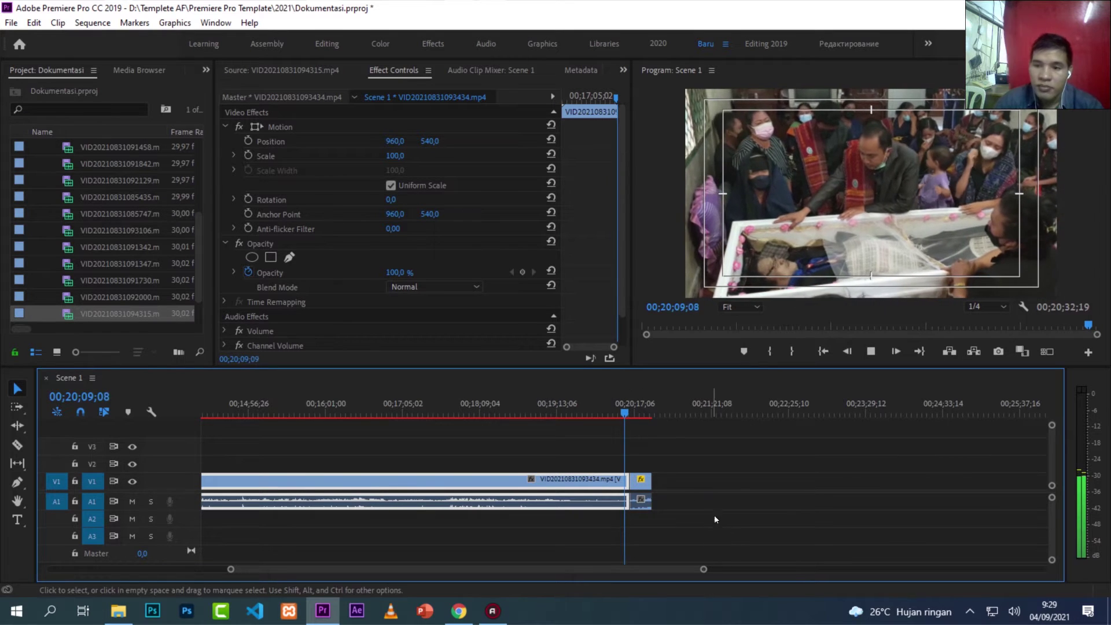
key(minus)
key(minus)
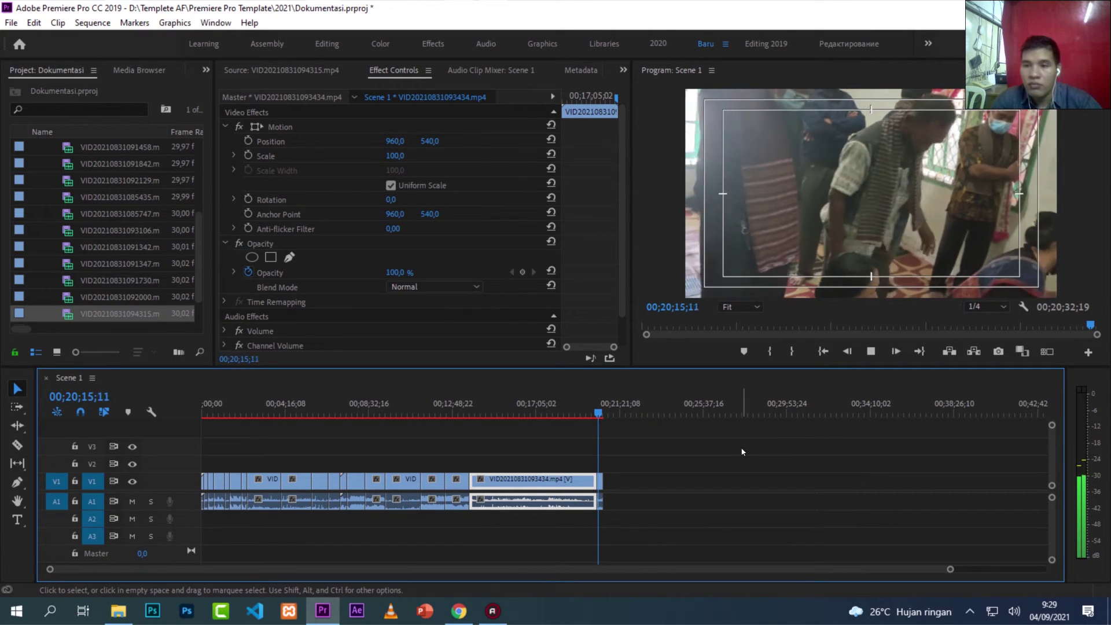
click(834, 515)
key(alt+Tab)
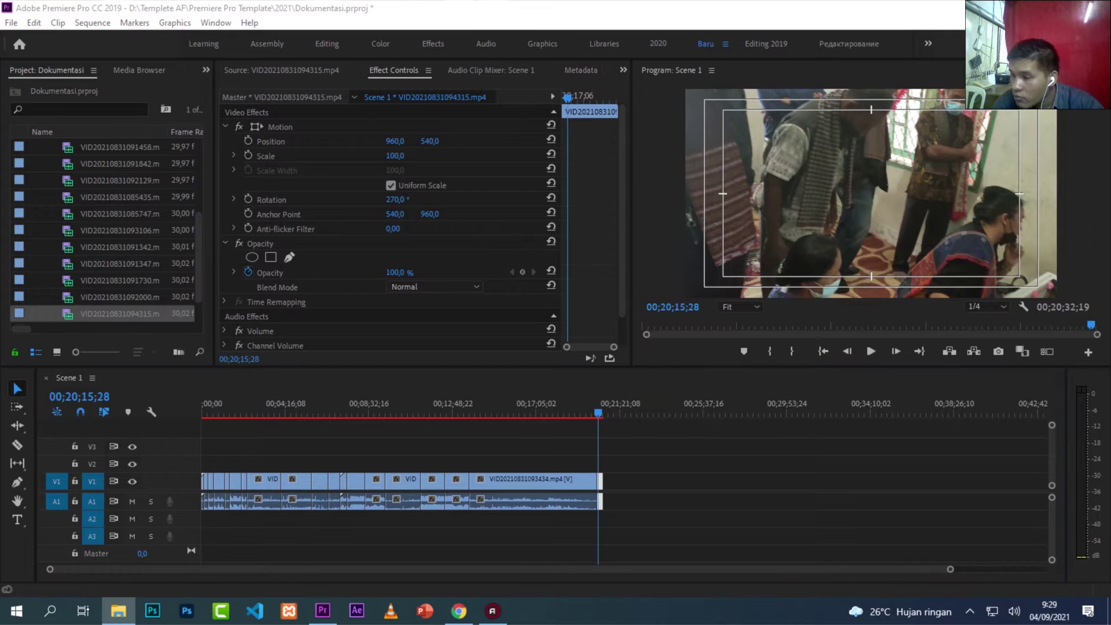
drag(996, 266, 147, 233)
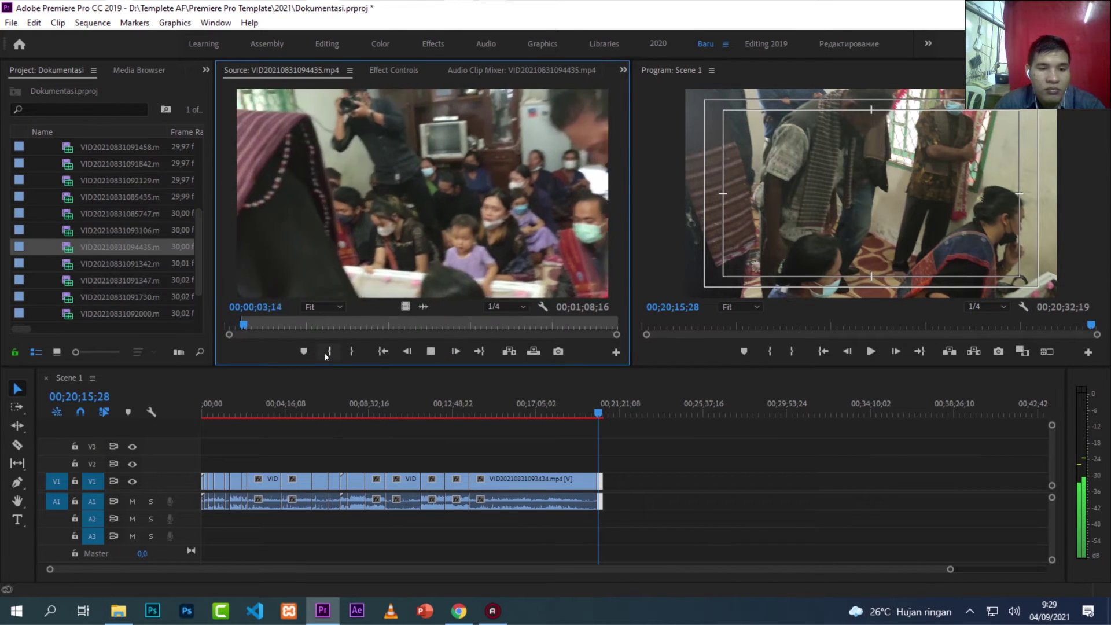
click(327, 354)
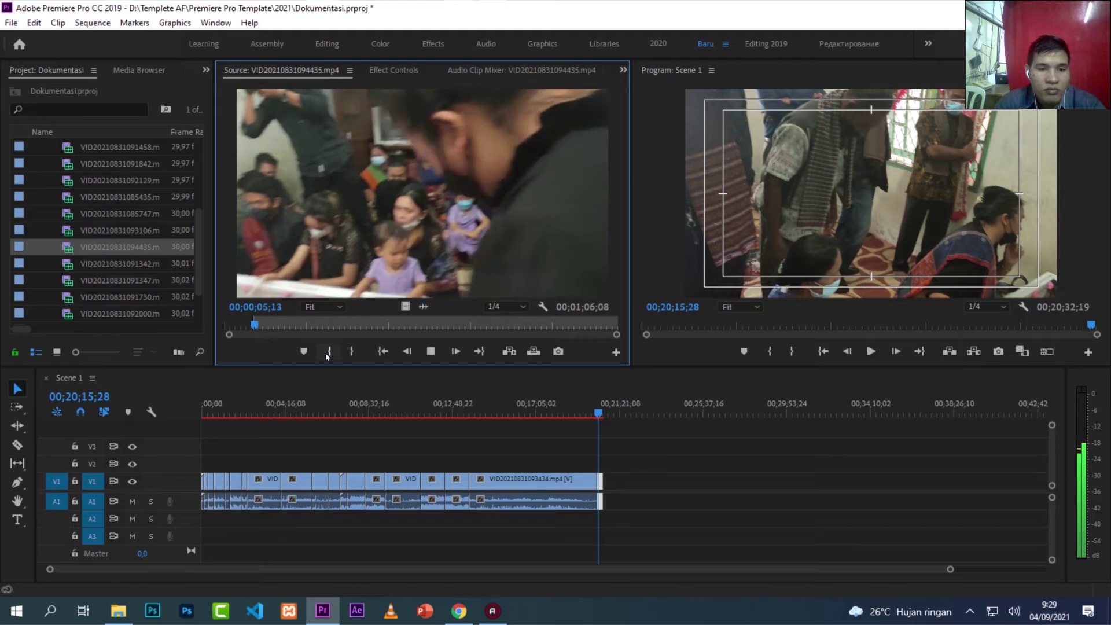
click(327, 354)
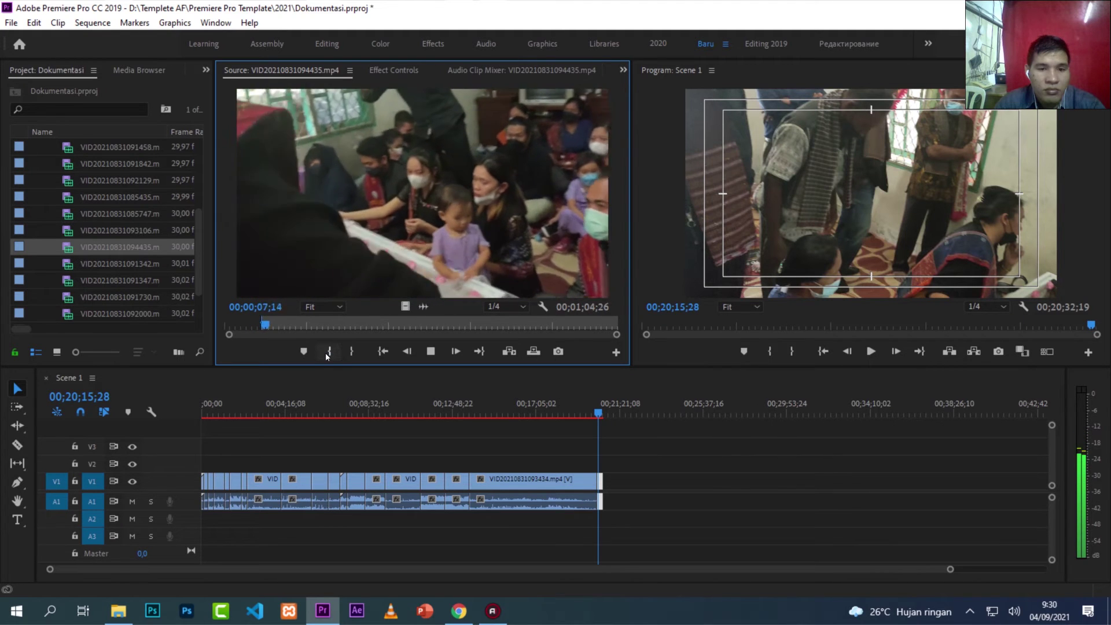
click(326, 354)
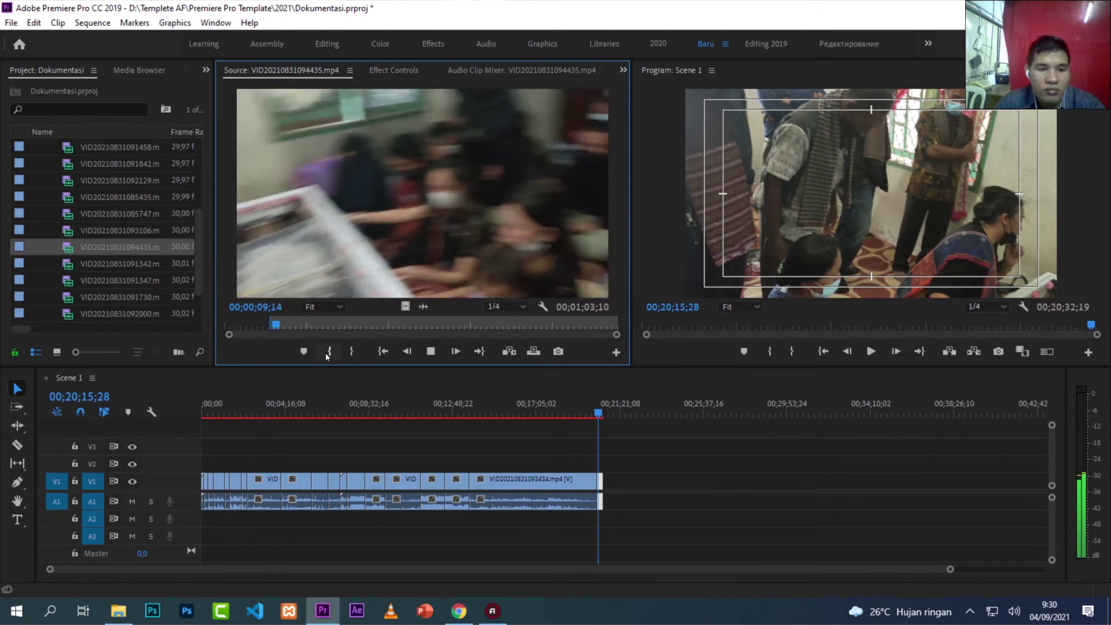
click(326, 354)
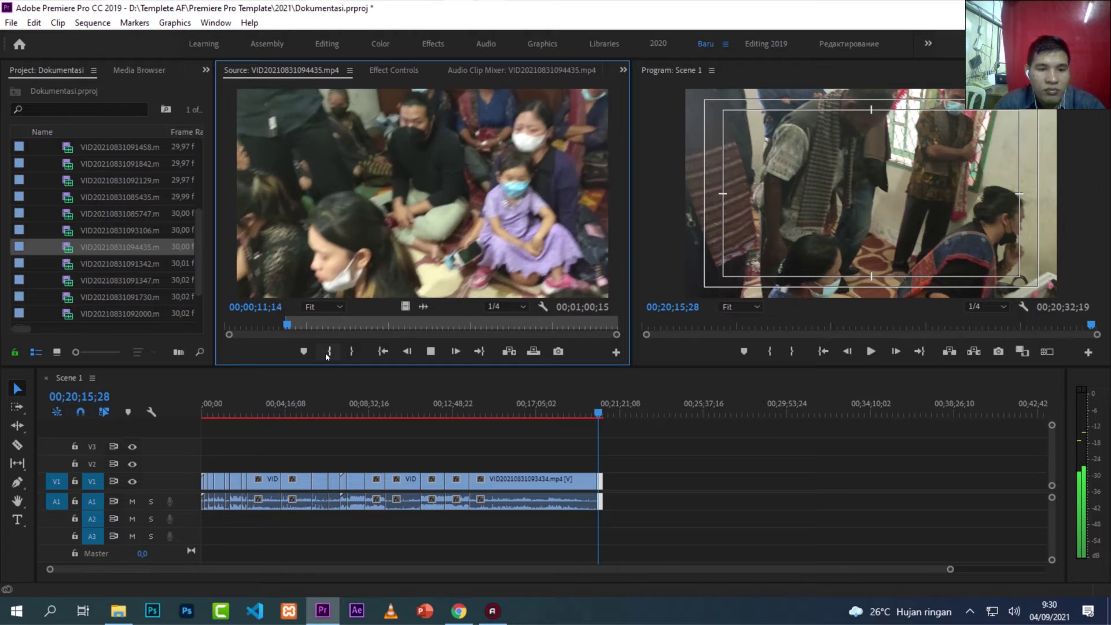
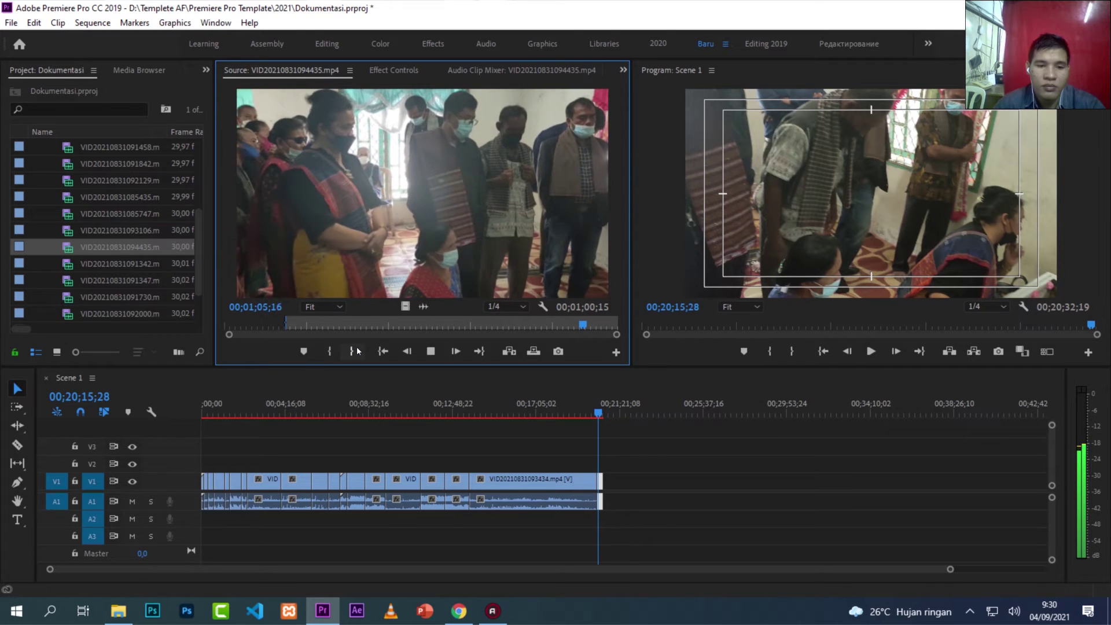
Step: Set the source Out point, import the new funeral videos, and preview VID20210831094726.mp4
click(356, 349)
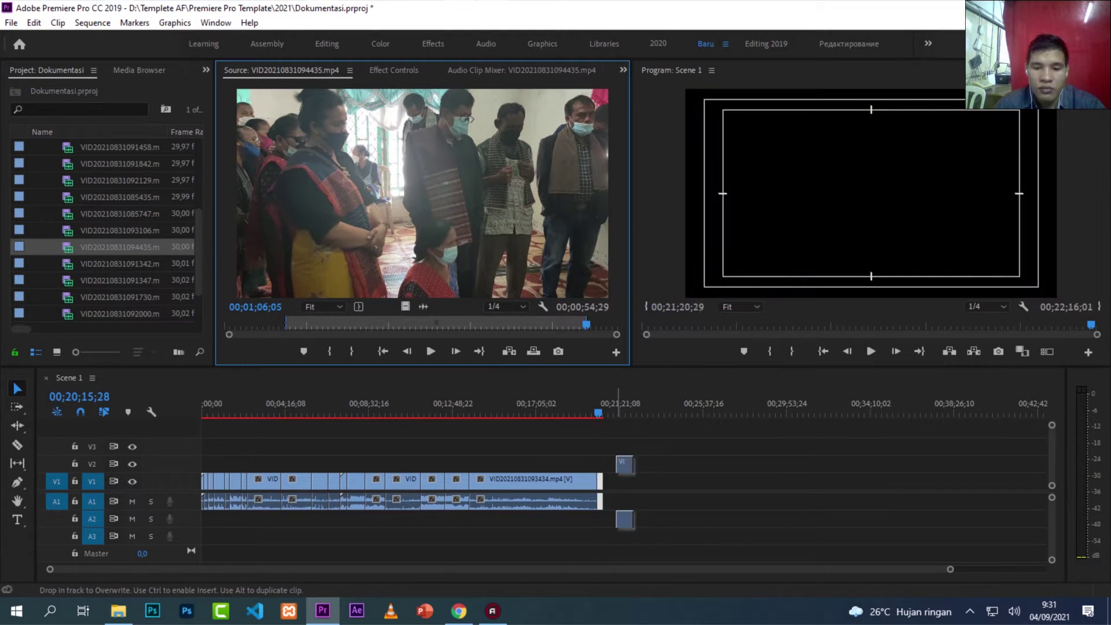
click(617, 411)
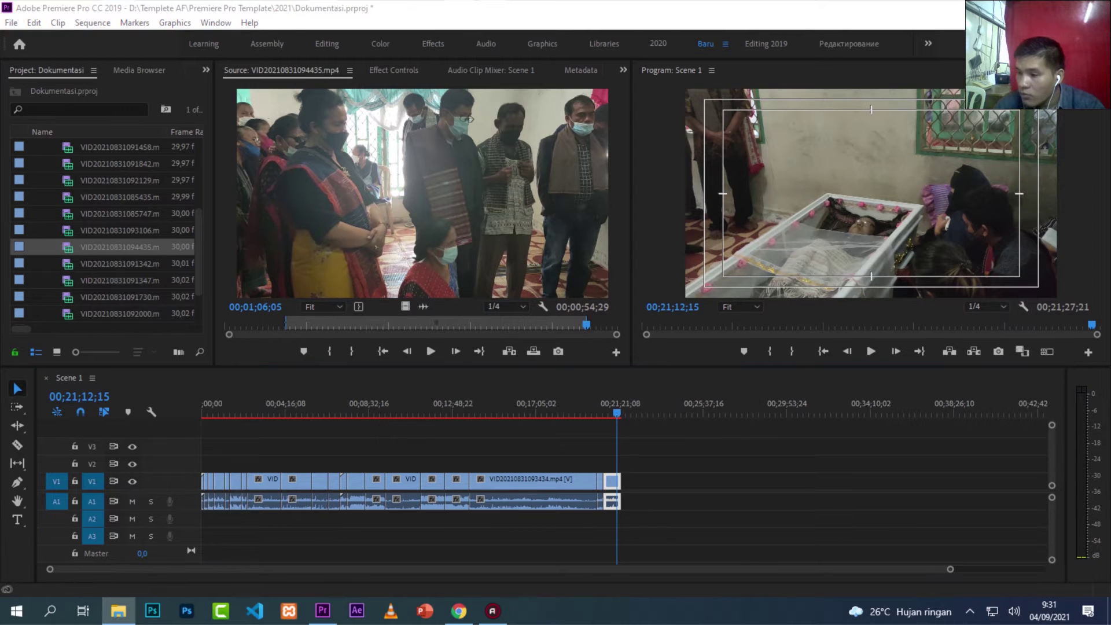
drag(802, 349, 135, 227)
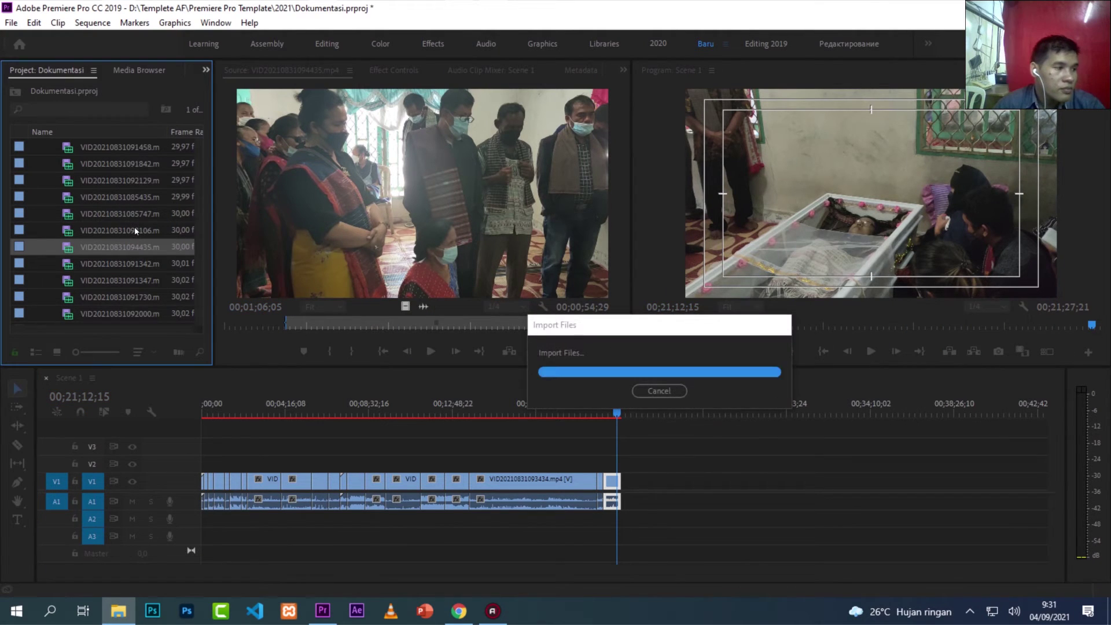
double_click(87, 313)
key(space)
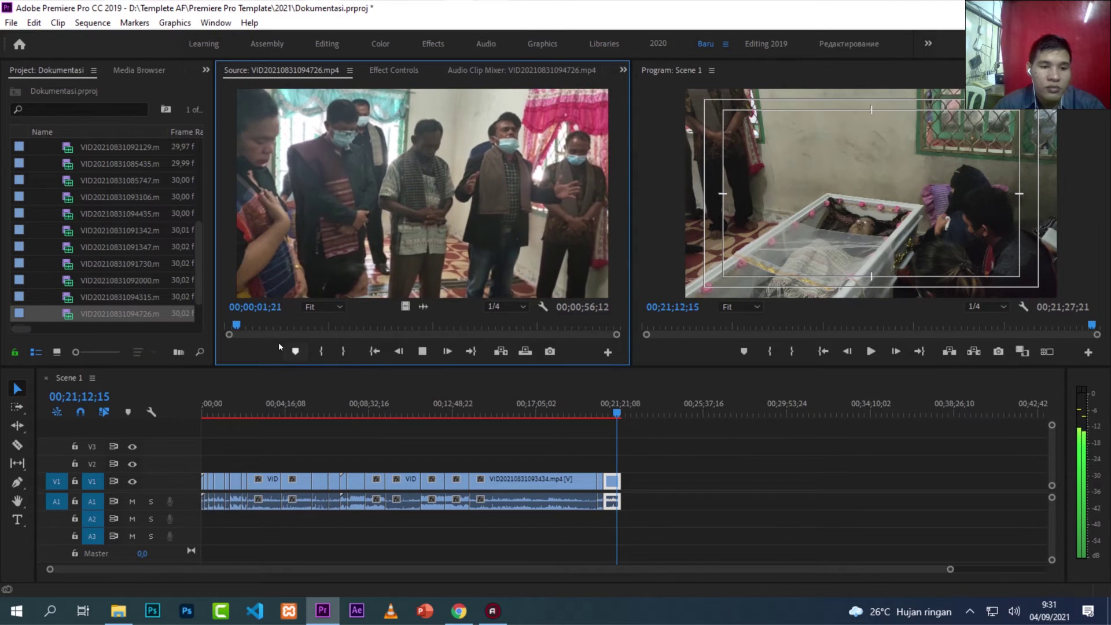
Step: Mark an In point about one second into VID20210831094726.mp4
click(223, 325)
key(space)
key(space)
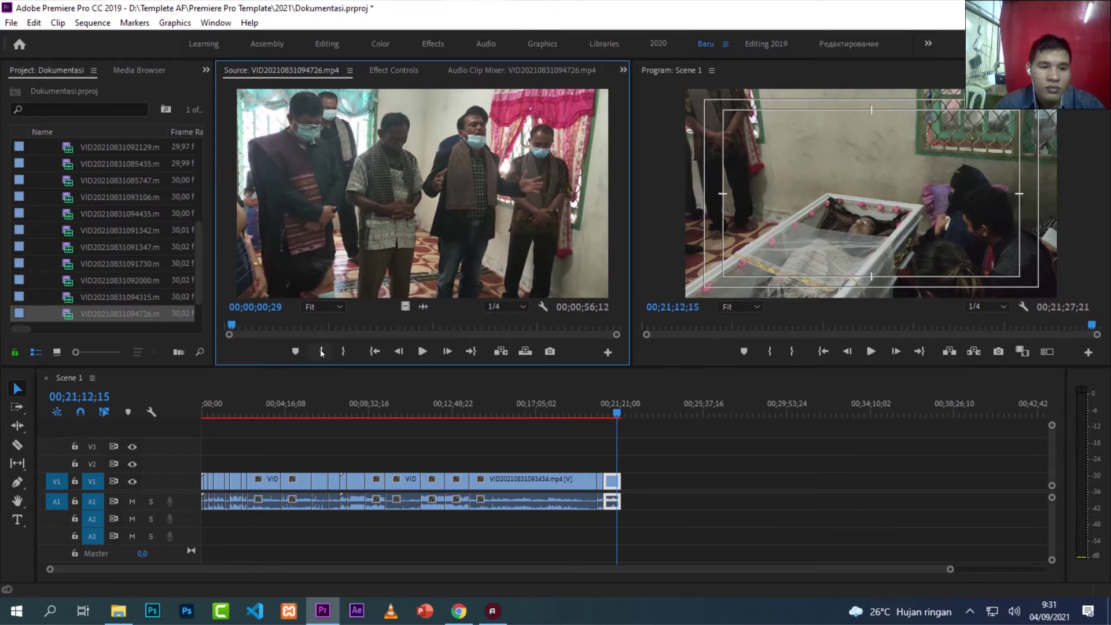
click(322, 353)
Step: Review the rest of the clip and overwrite the trimmed range into Scene 1 at the playhead
drag(231, 325, 373, 325)
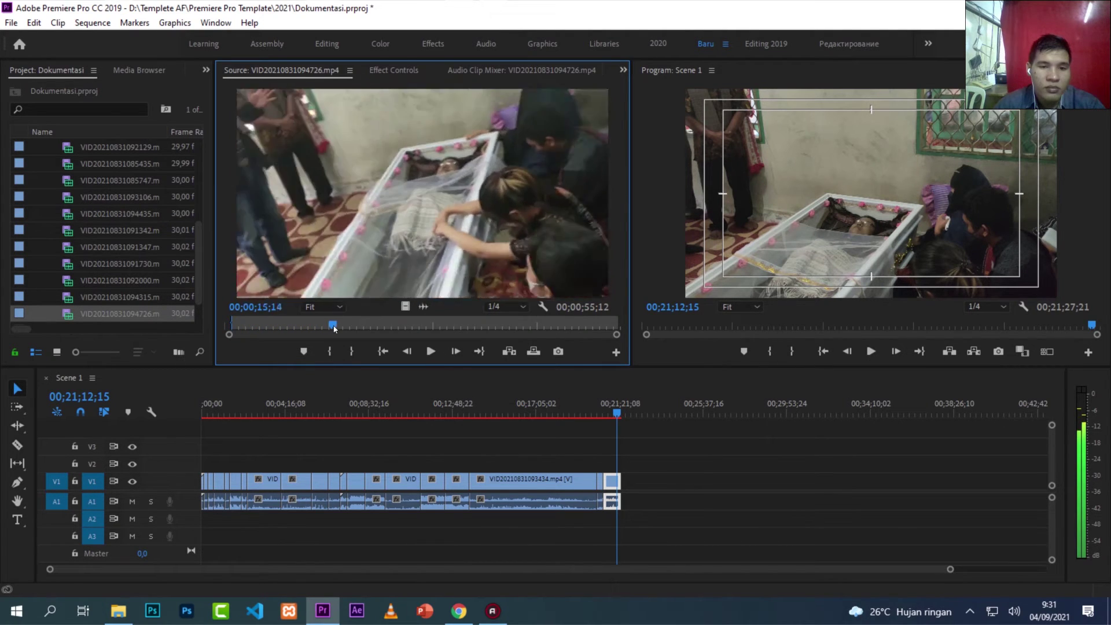
drag(374, 325, 565, 331)
key(space)
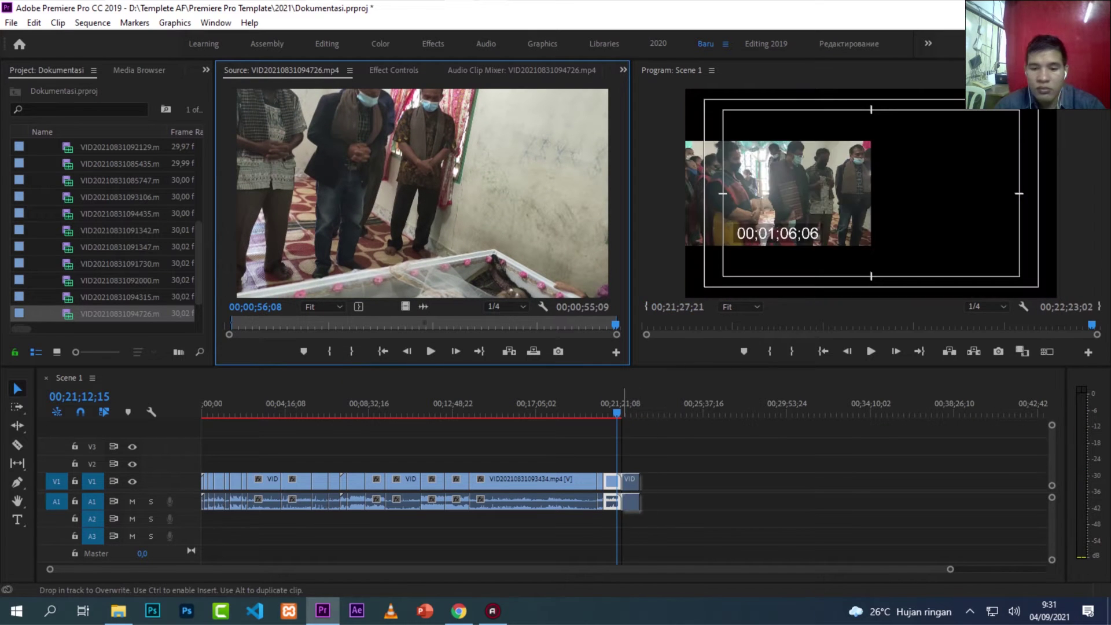
drag(367, 228, 870, 194)
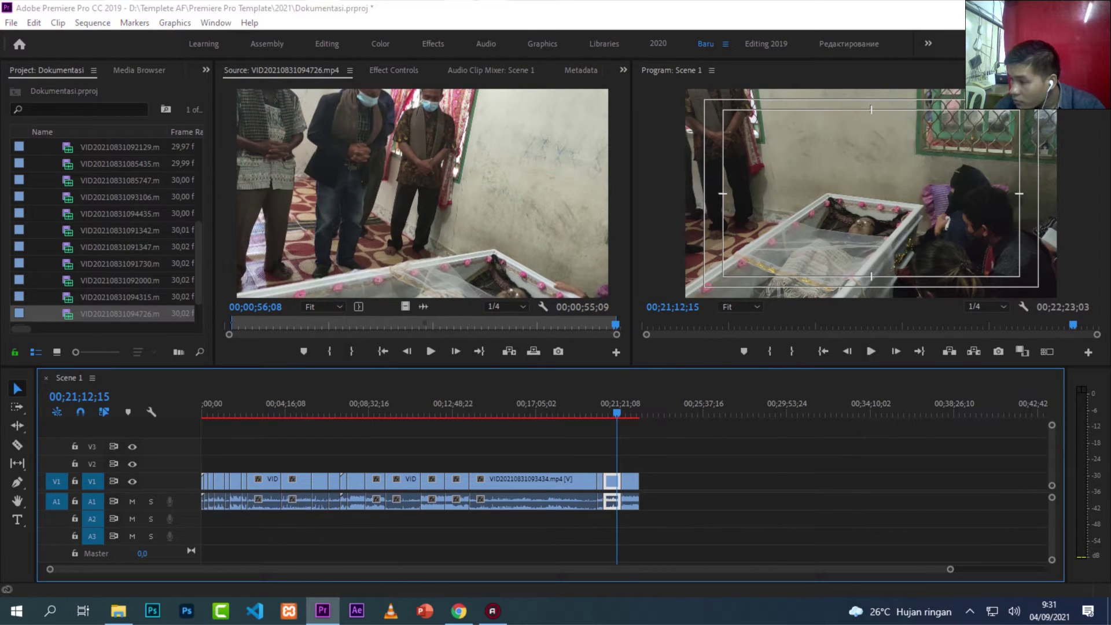
key(alt+Tab)
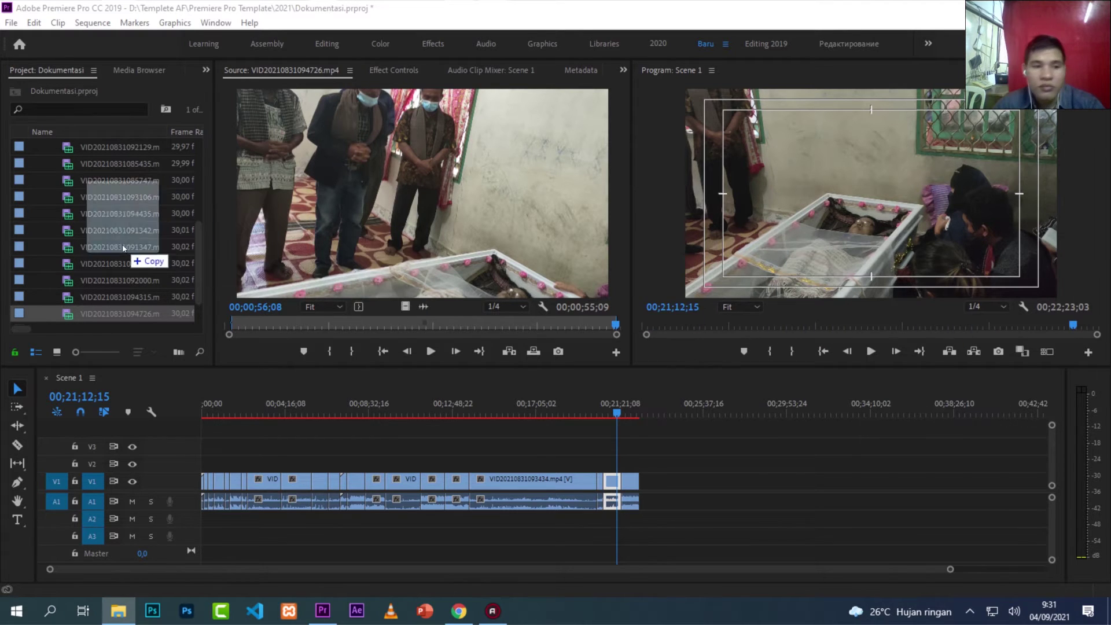
Step: Import VID20210831100334.mp4 into the project and save it
drag(954, 298, 104, 250)
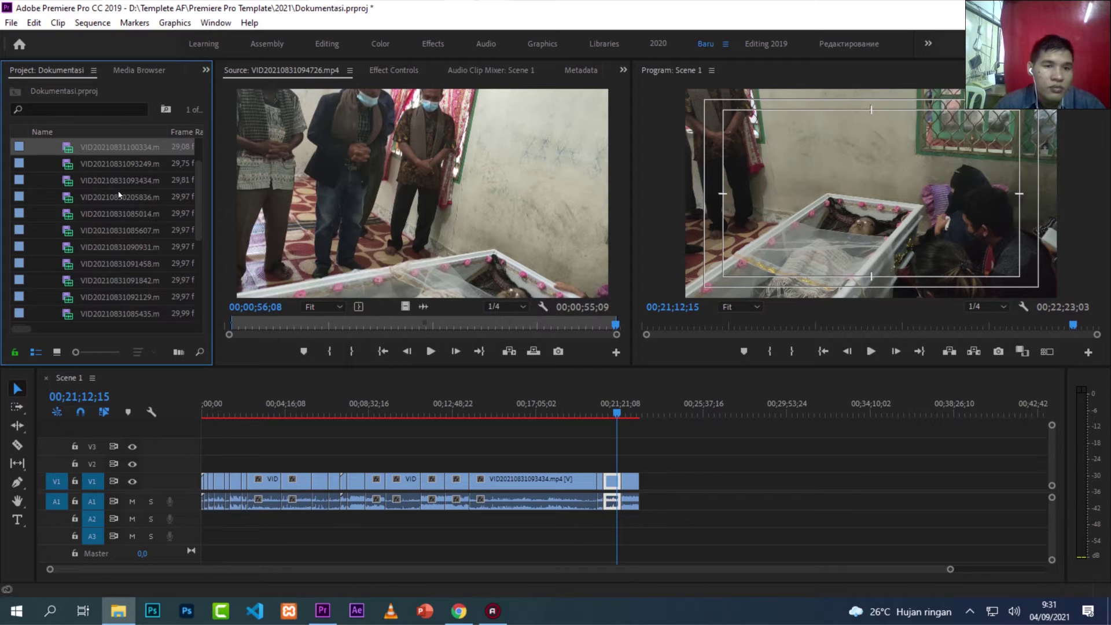
click(72, 165)
click(68, 149)
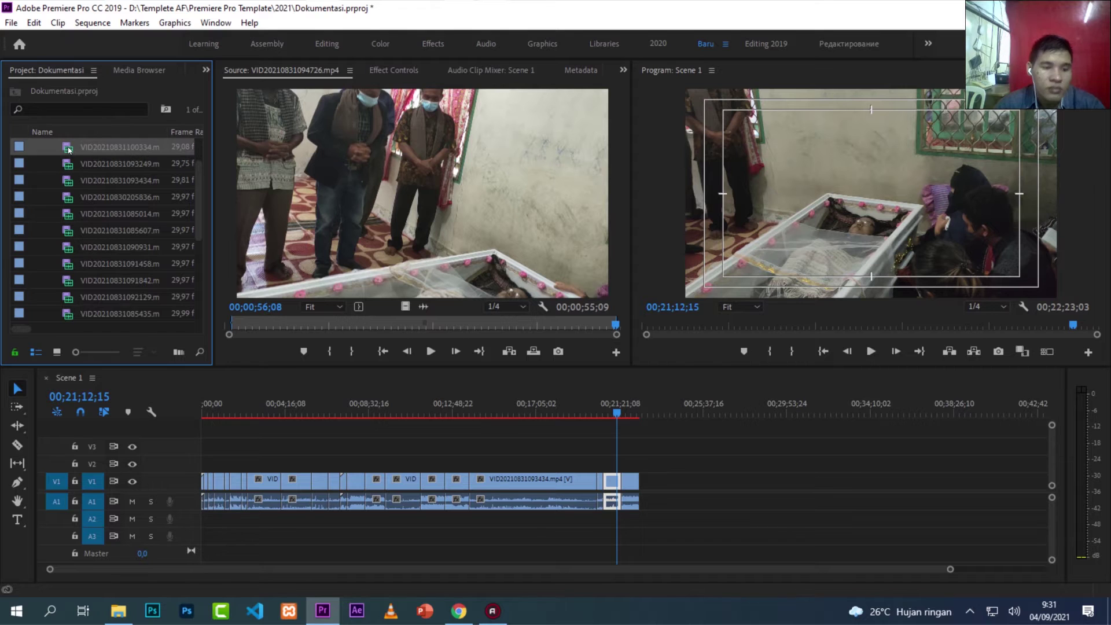
key(ctrl+s)
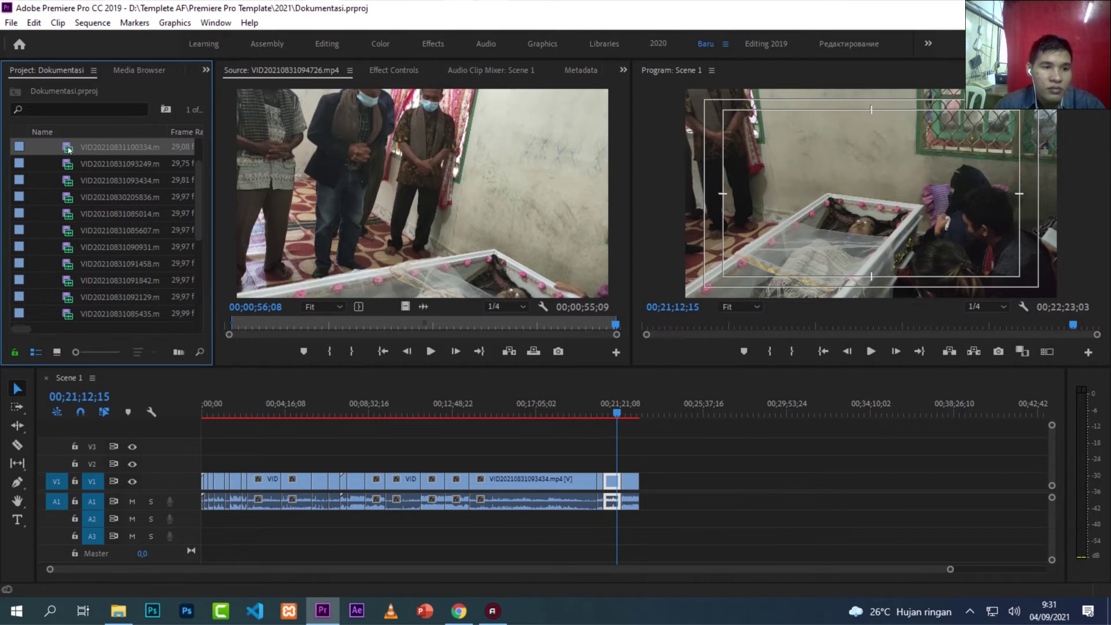
Step: Load VID20210831100334.mp4 in the Source monitor and mark its In and Out points
drag(68, 149, 423, 302)
key(space)
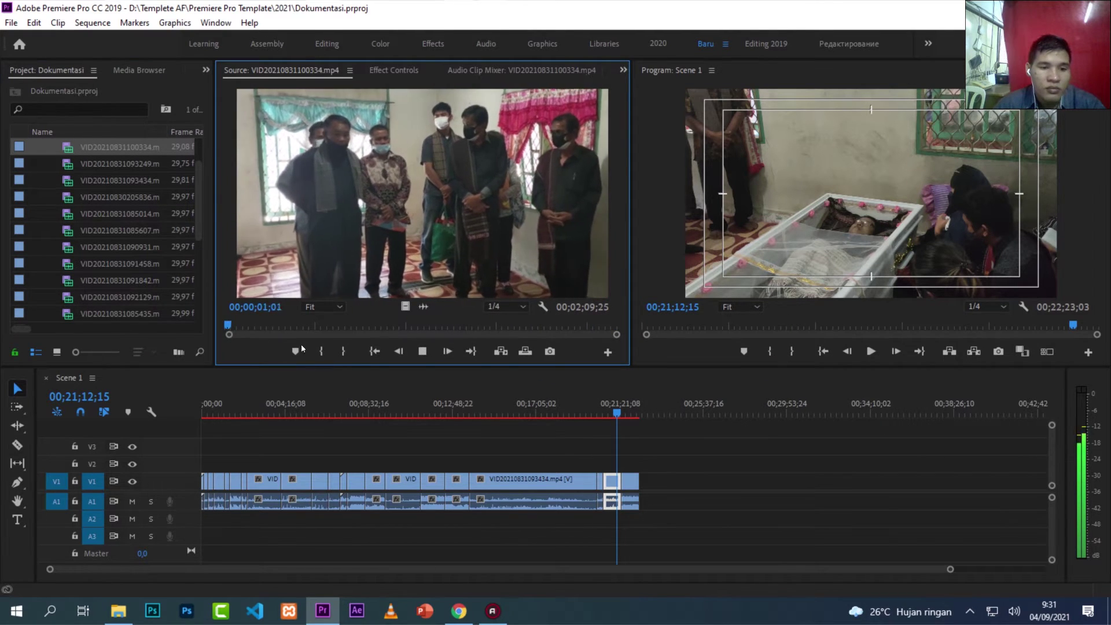
click(324, 351)
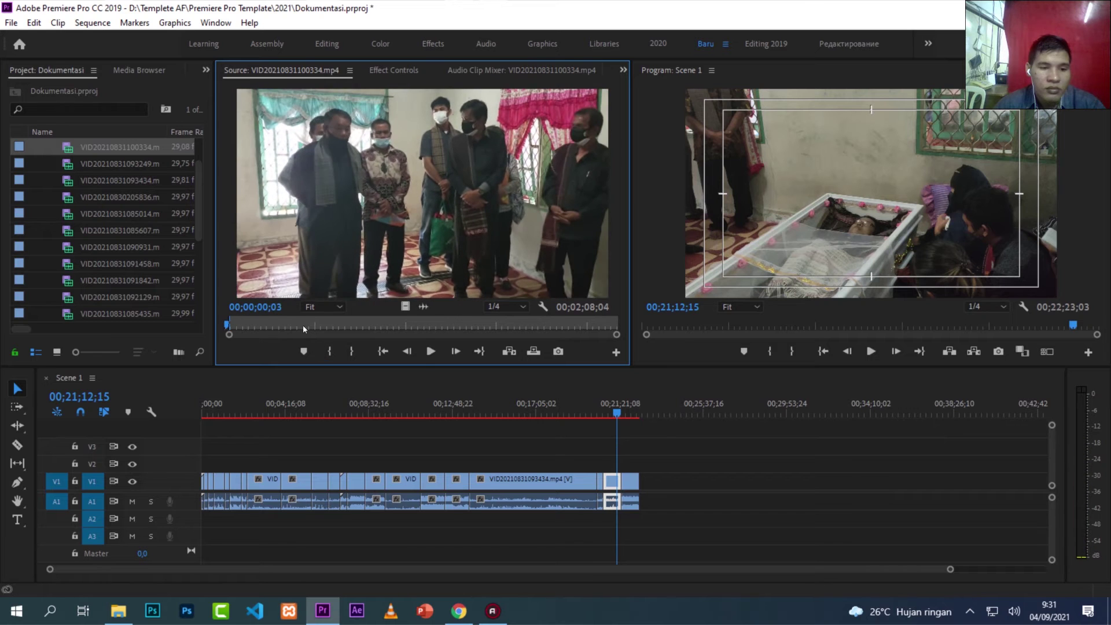
key(l)
key(l)
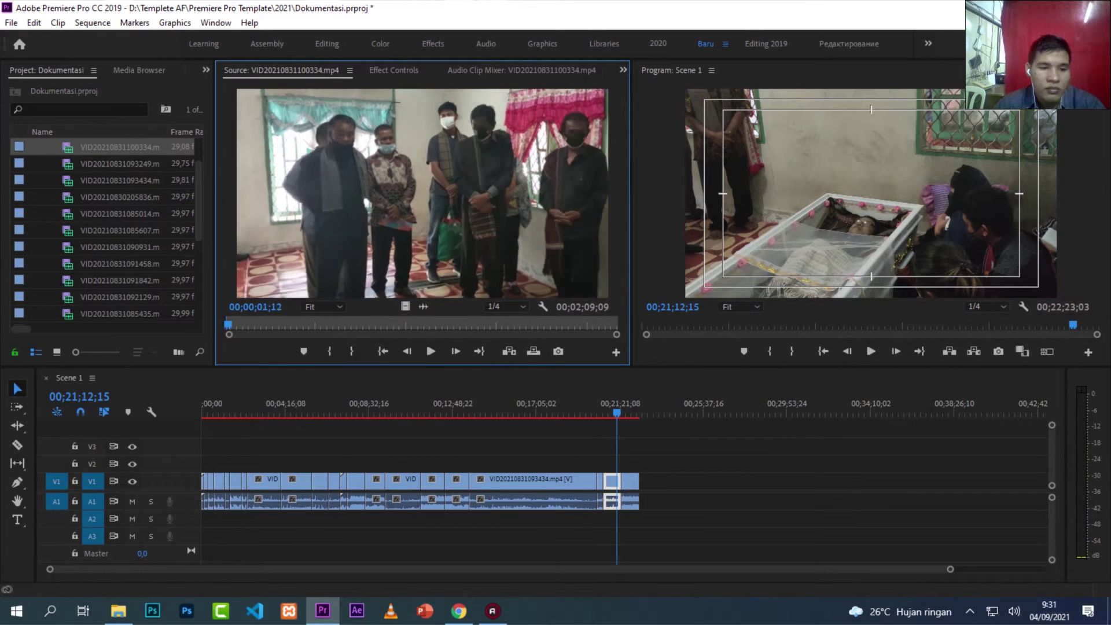
key(k)
drag(251, 325, 597, 328)
key(space)
key(space)
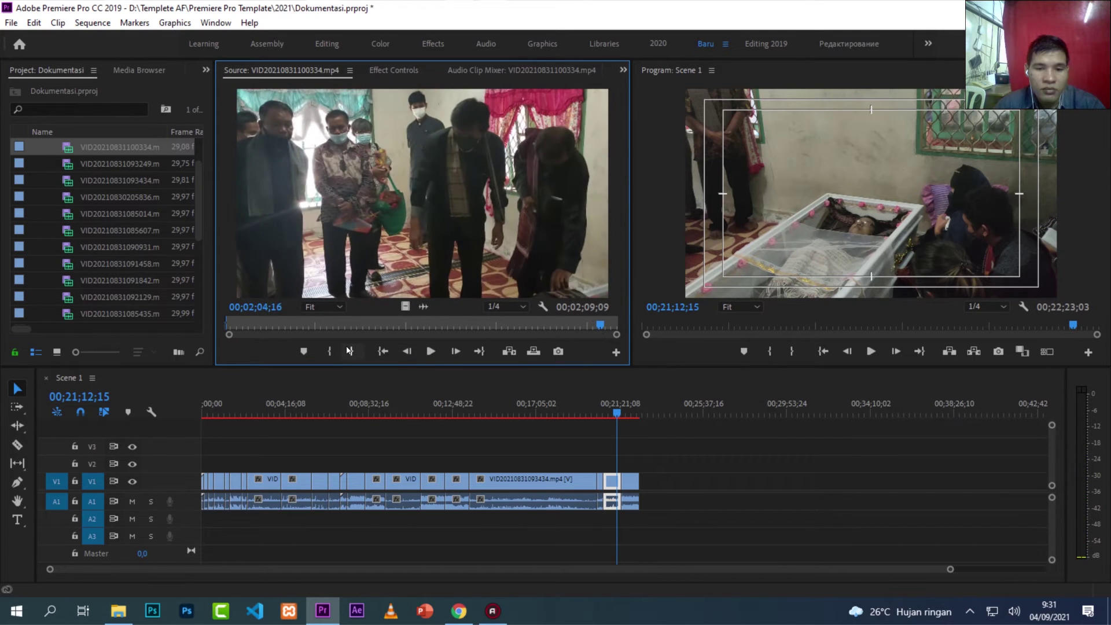
click(349, 351)
Step: Append the trimmed clip to the end of Scene 1 and import VID20210831101746.mp4
drag(422, 191, 659, 481)
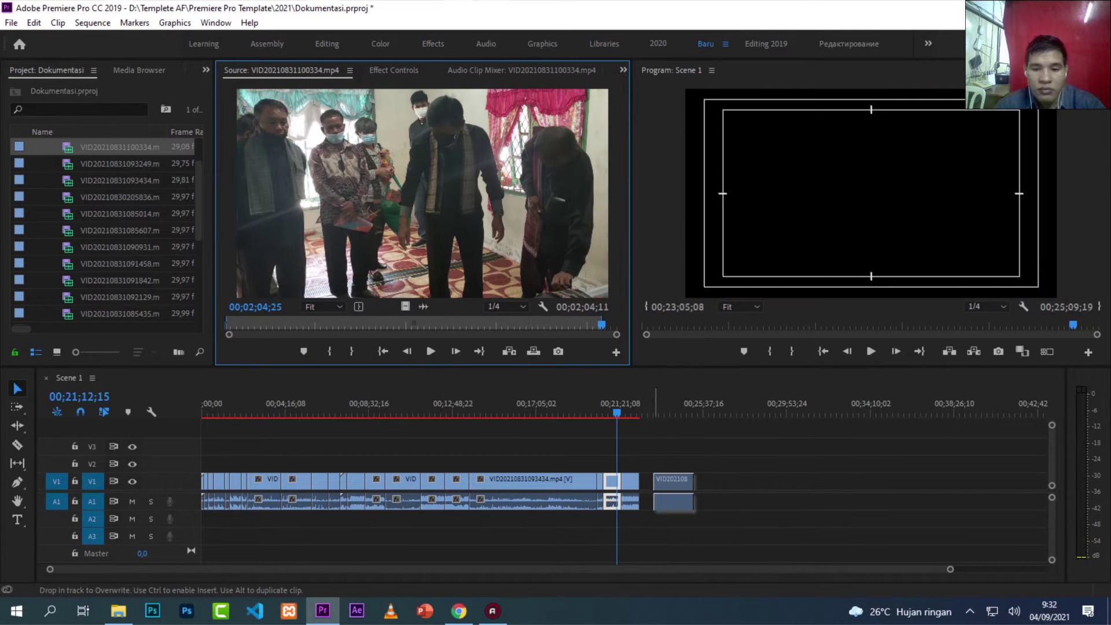
drag(949, 569, 1043, 569)
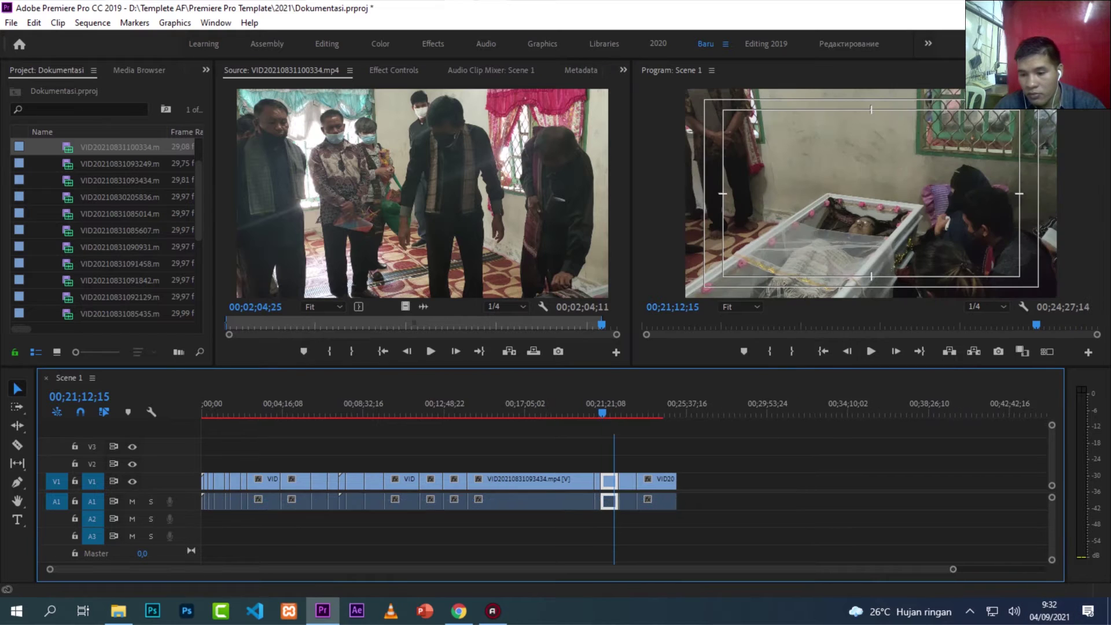
click(118, 610)
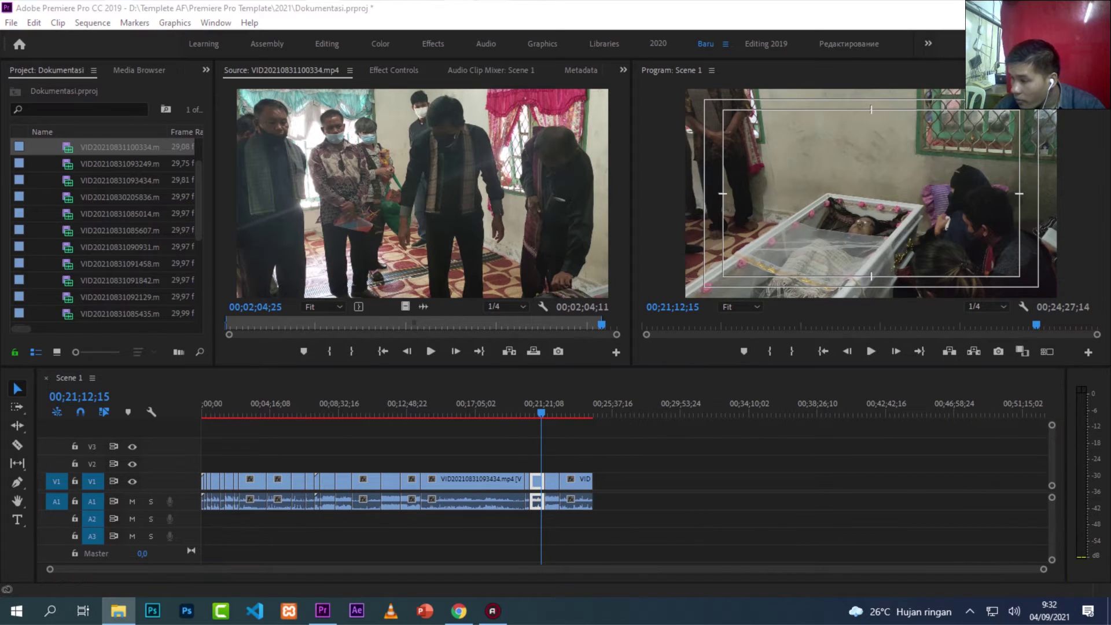
drag(630, 340, 121, 238)
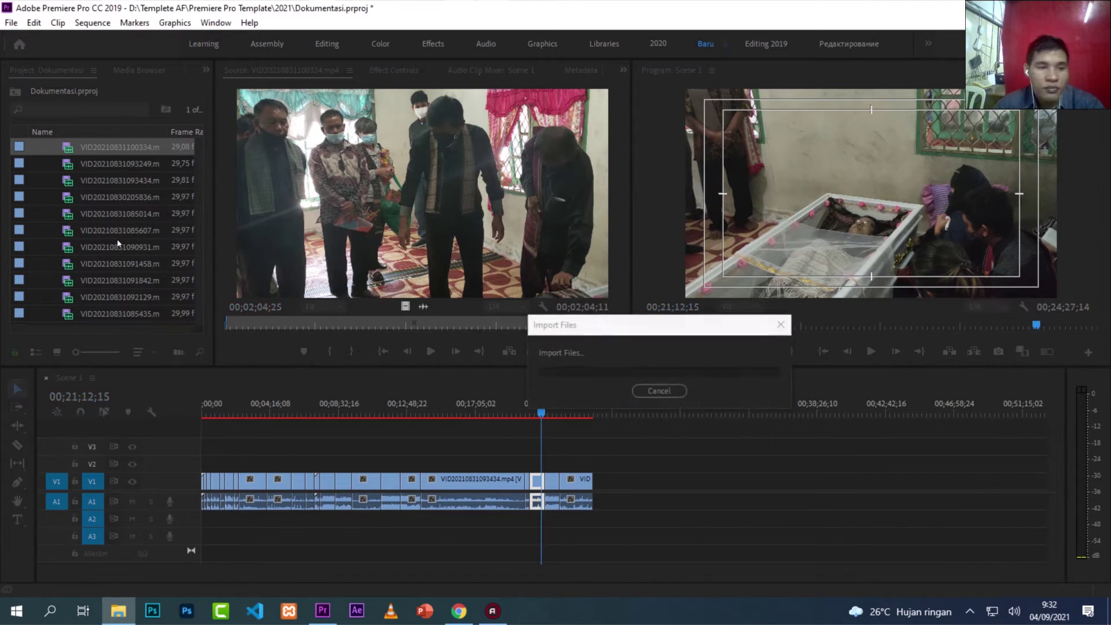
Step: Load VID20210831101746.mp4 and mark an In point around 24 seconds
double_click(66, 315)
key(space)
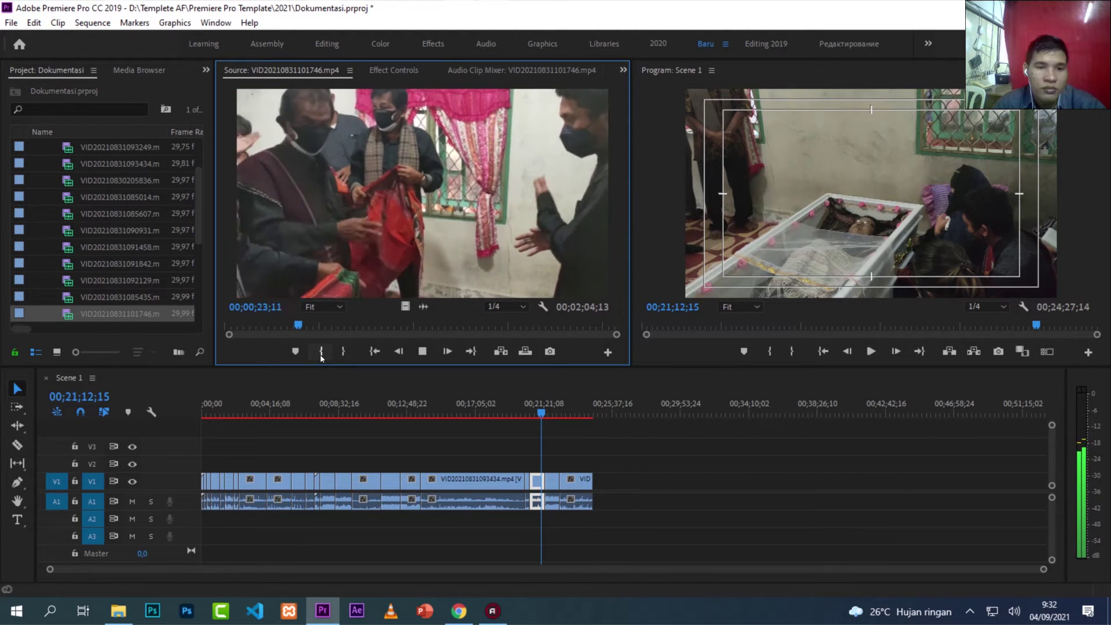
click(321, 351)
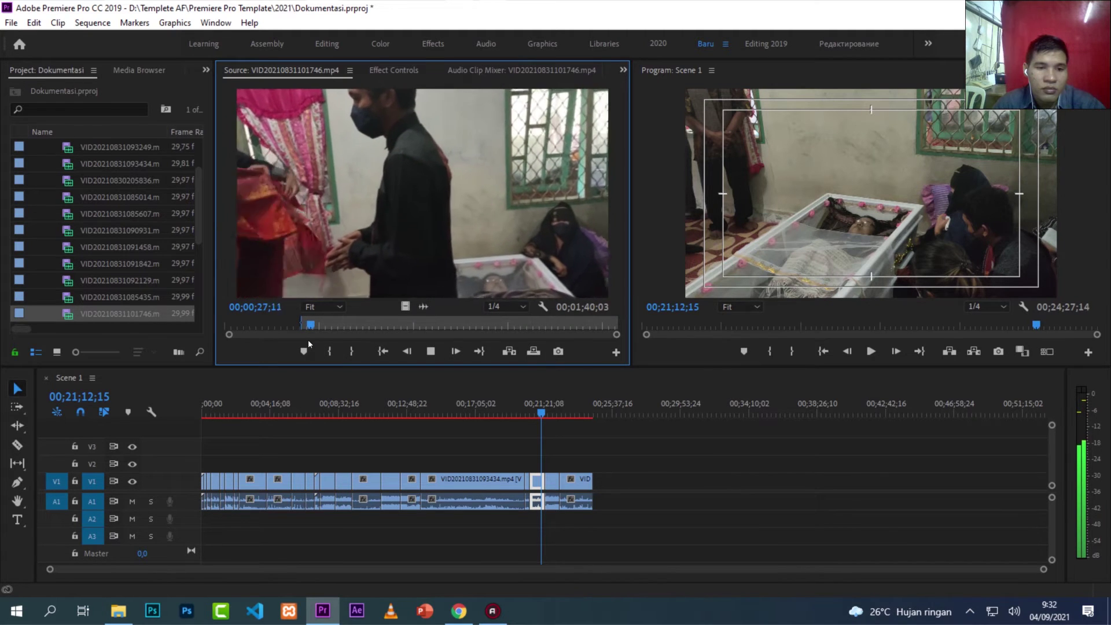
click(323, 324)
mouse_move(323, 325)
mouse_down()
mouse_move(360, 324)
mouse_move(319, 324)
mouse_up()
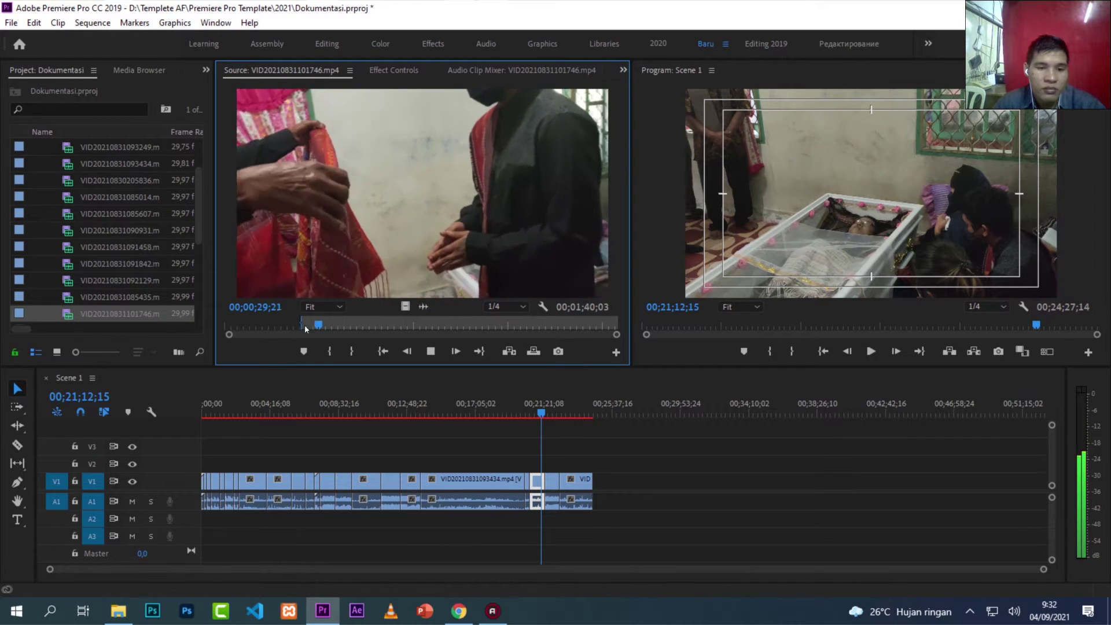
Step: Re-mark the In point at about 37 seconds and append the clip to the end of Scene 1
drag(354, 230, 621, 466)
drag(595, 502, 621, 465)
key(l)
key(l)
key(l)
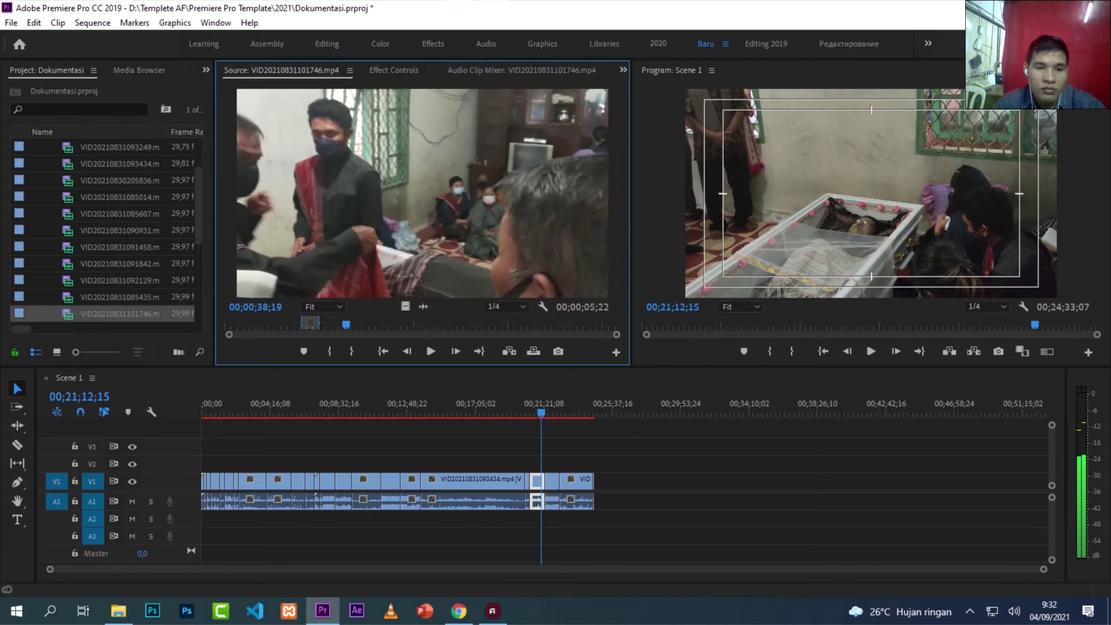
key(j)
key(j)
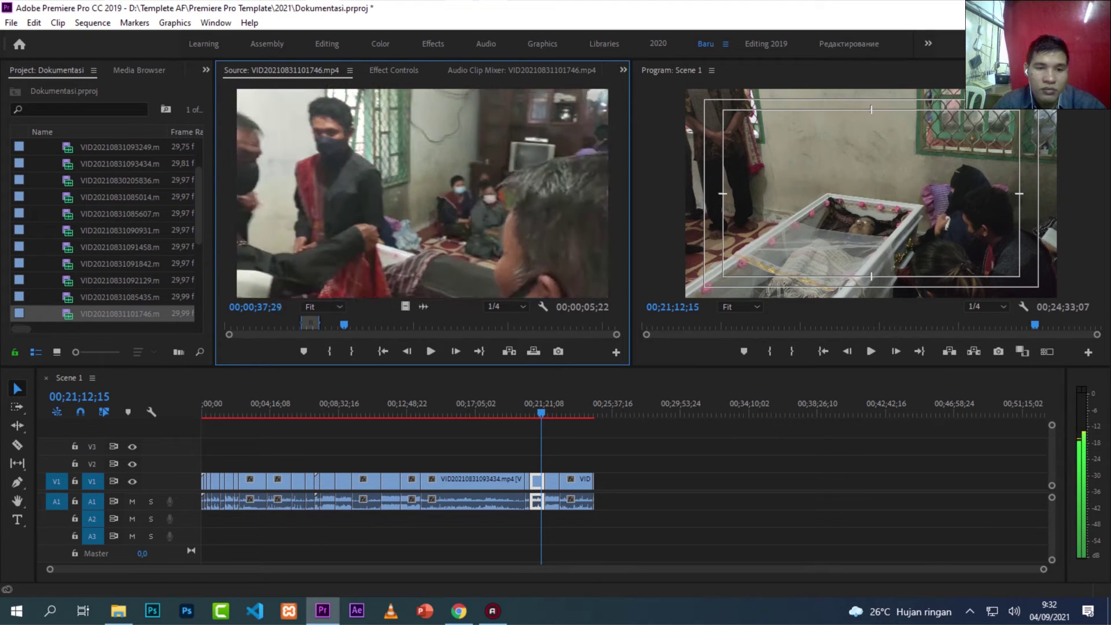
click(330, 351)
key(l)
key(l)
key(l)
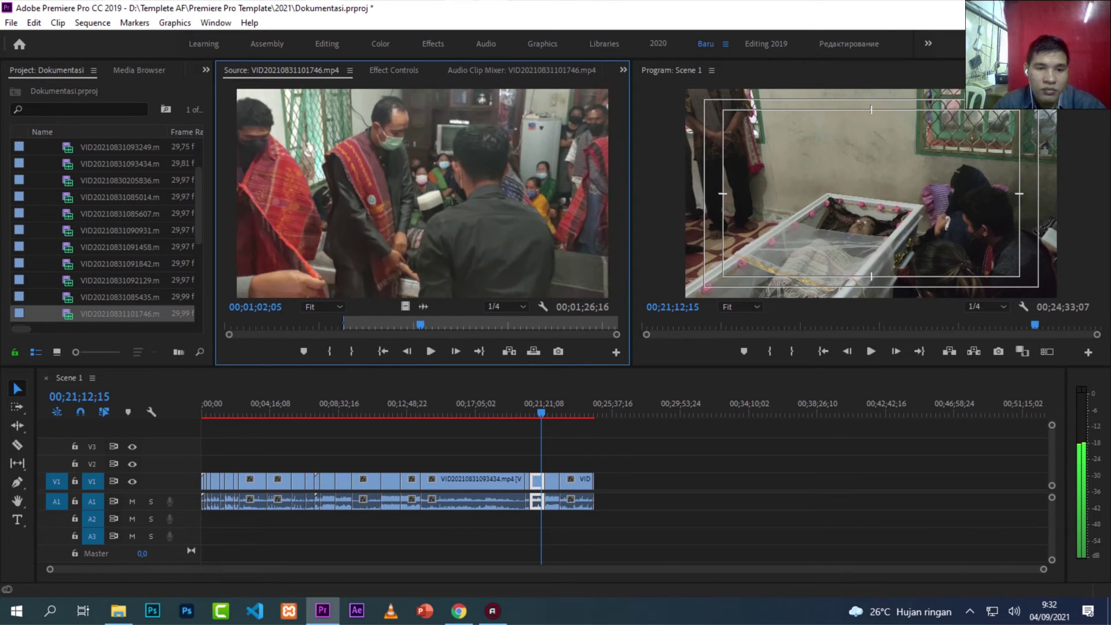
key(j)
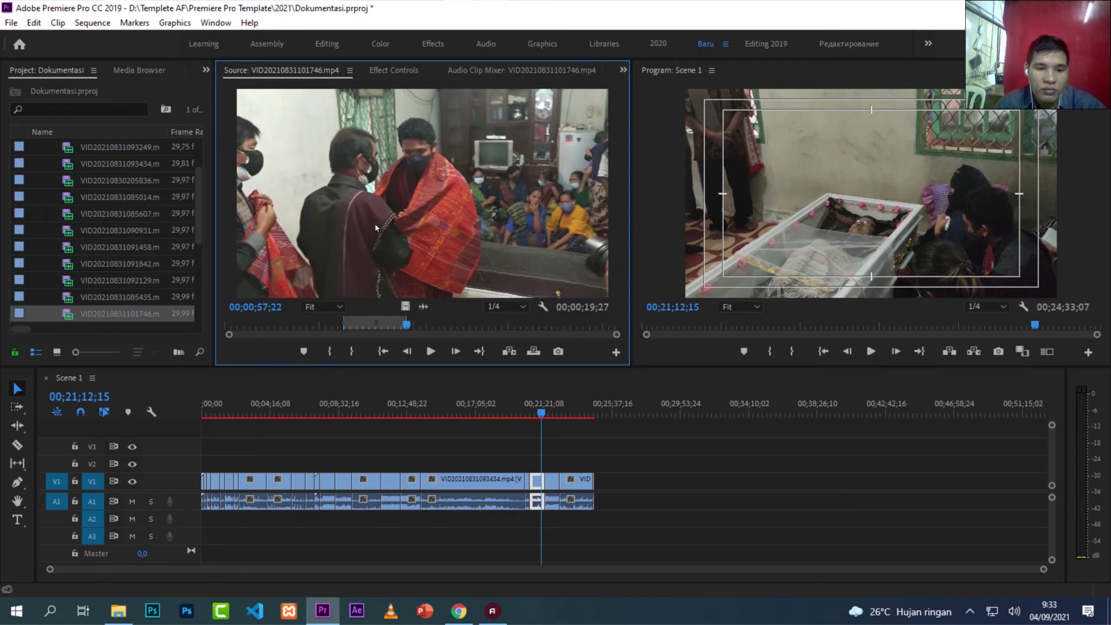
drag(375, 227, 596, 480)
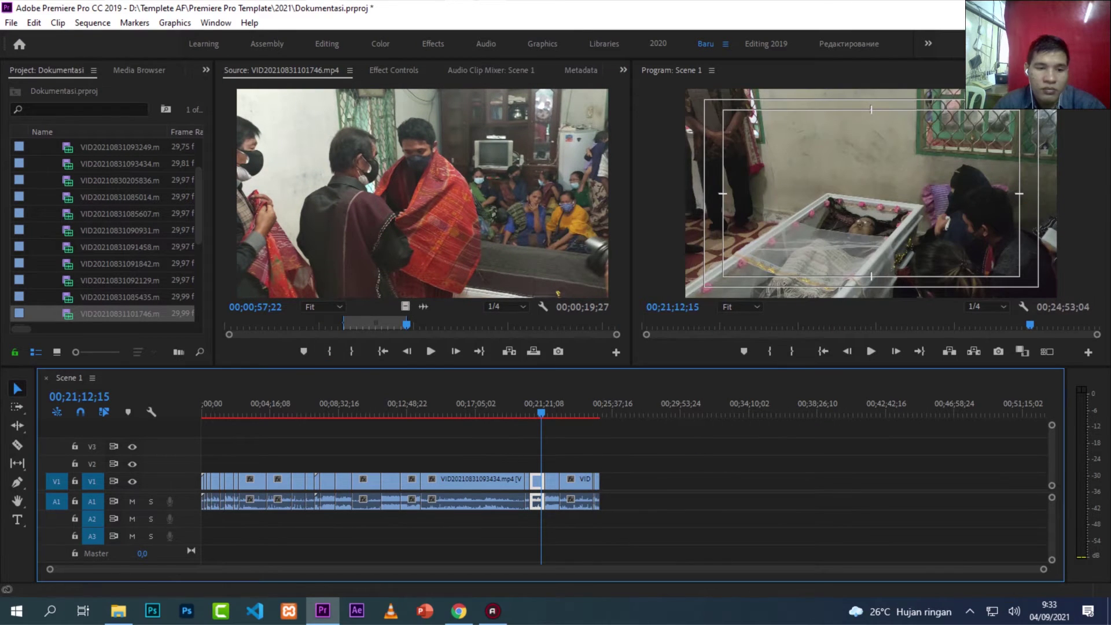
Step: Shuttle through VID20210831101746.mp4 with J/L and append the chosen excerpt to Scene 1's end
click(235, 116)
key(l)
key(l)
key(l)
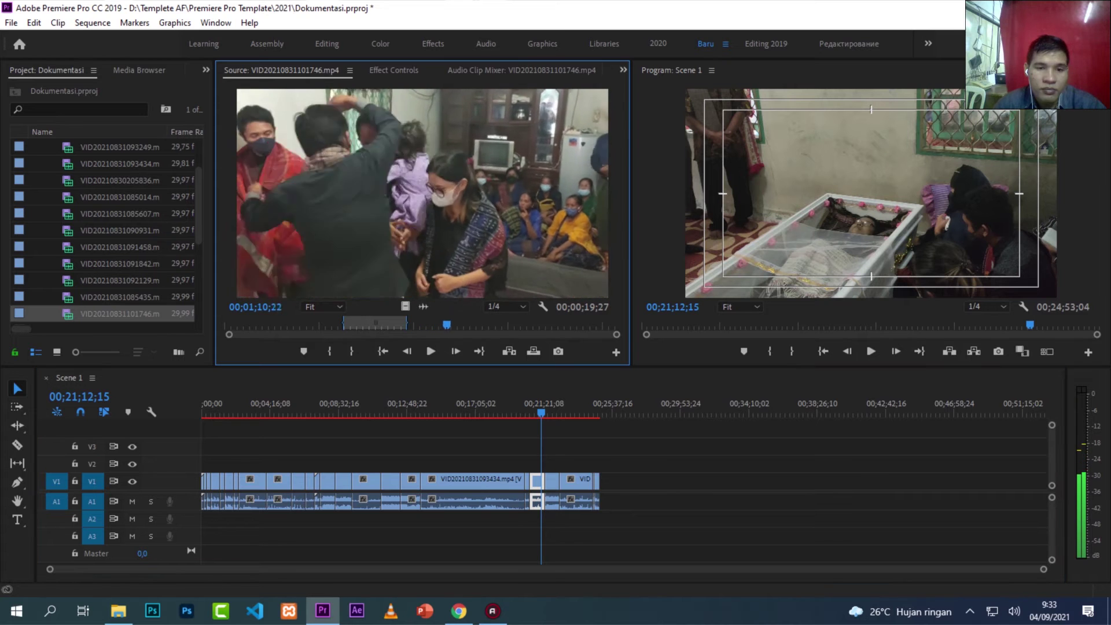
key(j)
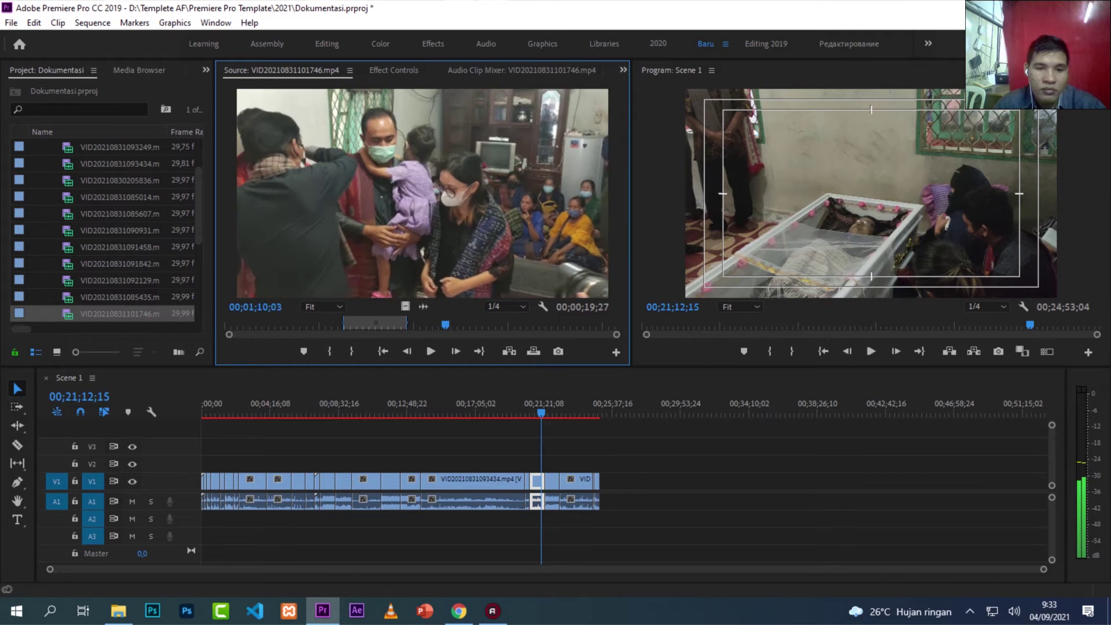
key(j)
key(j)
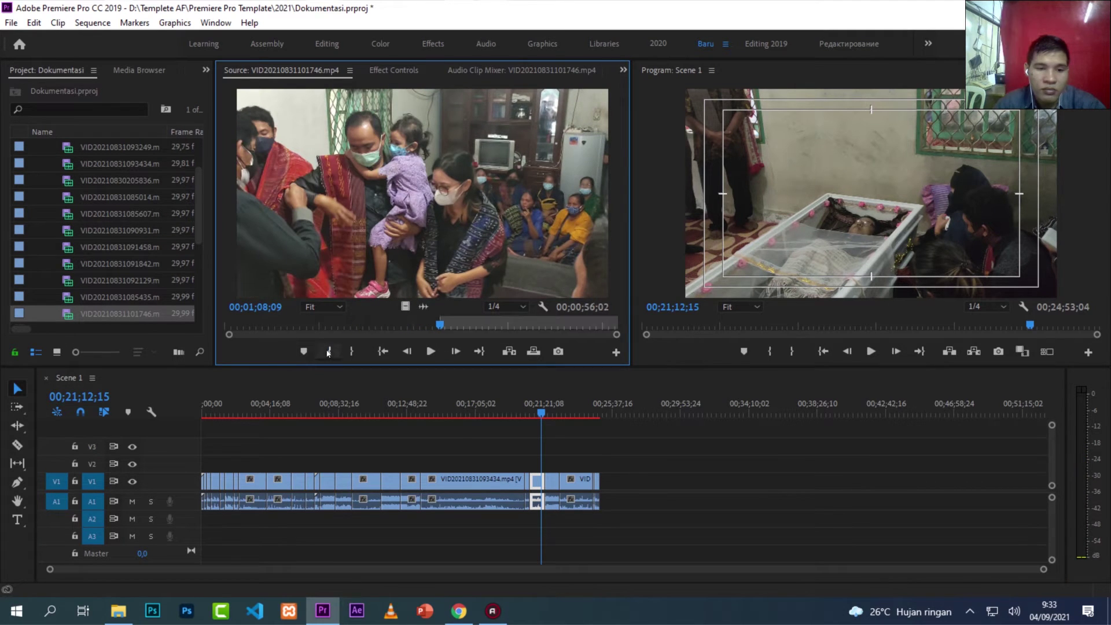
key(l)
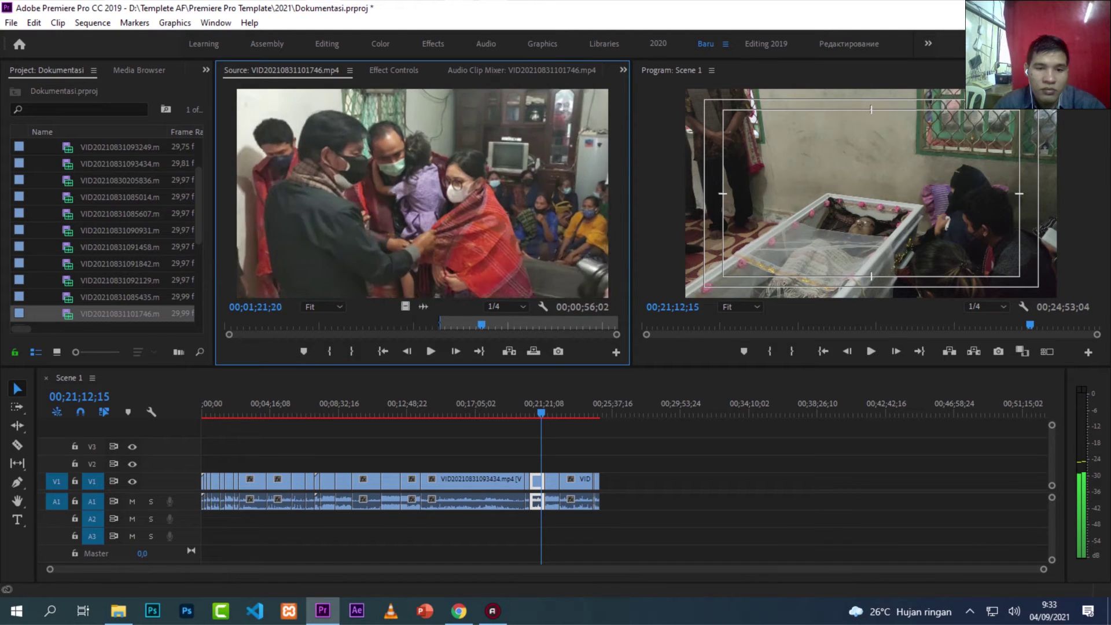
key(j)
key(j)
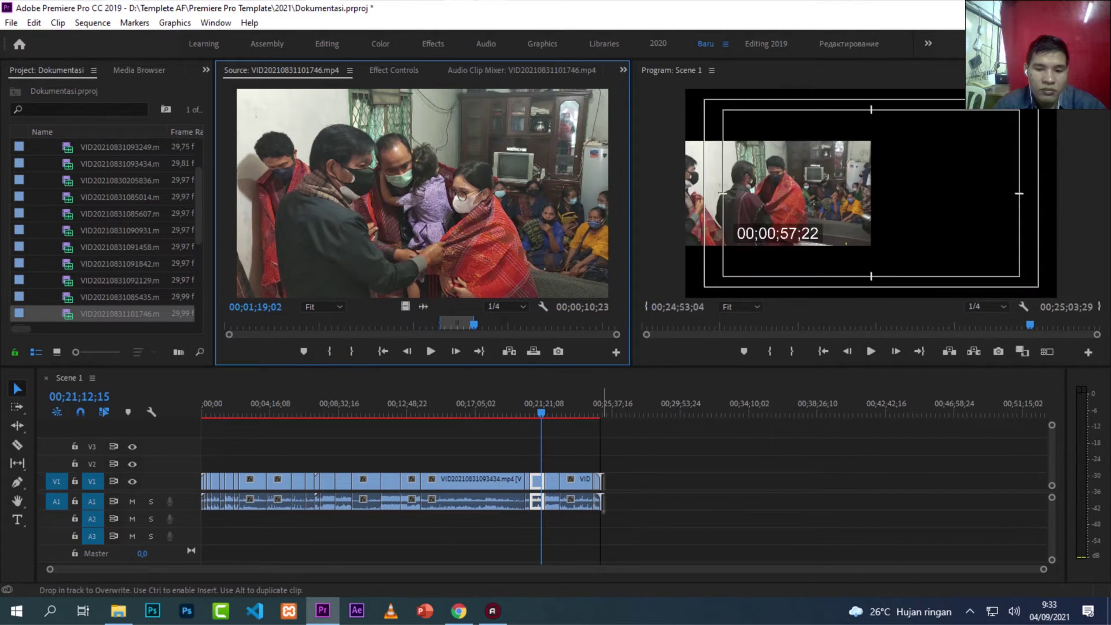
key(shift+2)
key(l)
key(l)
key(l)
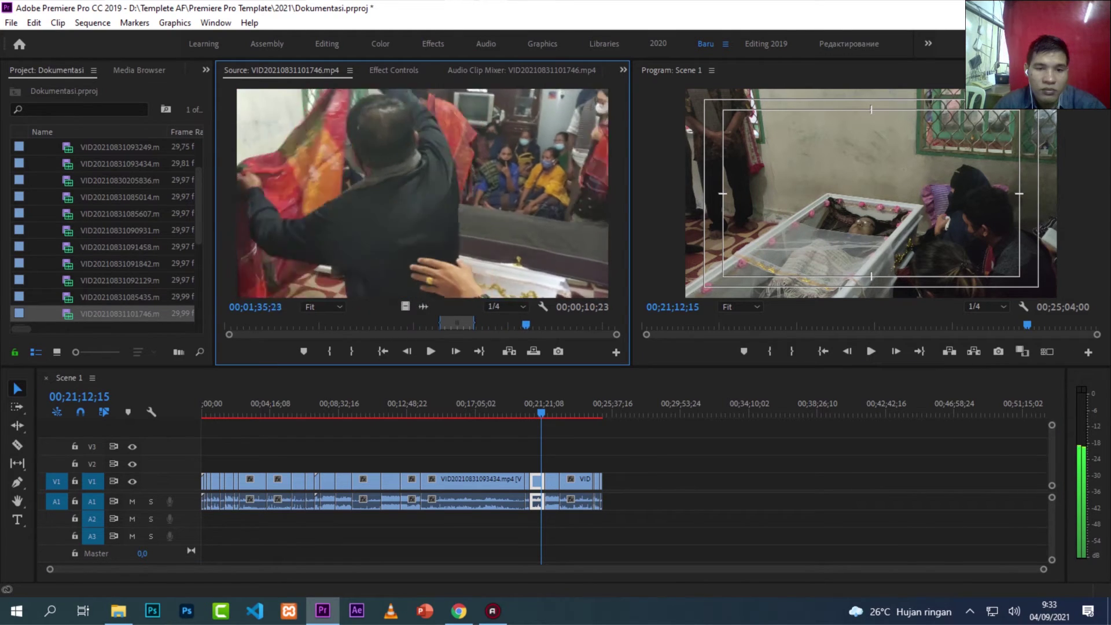
key(j)
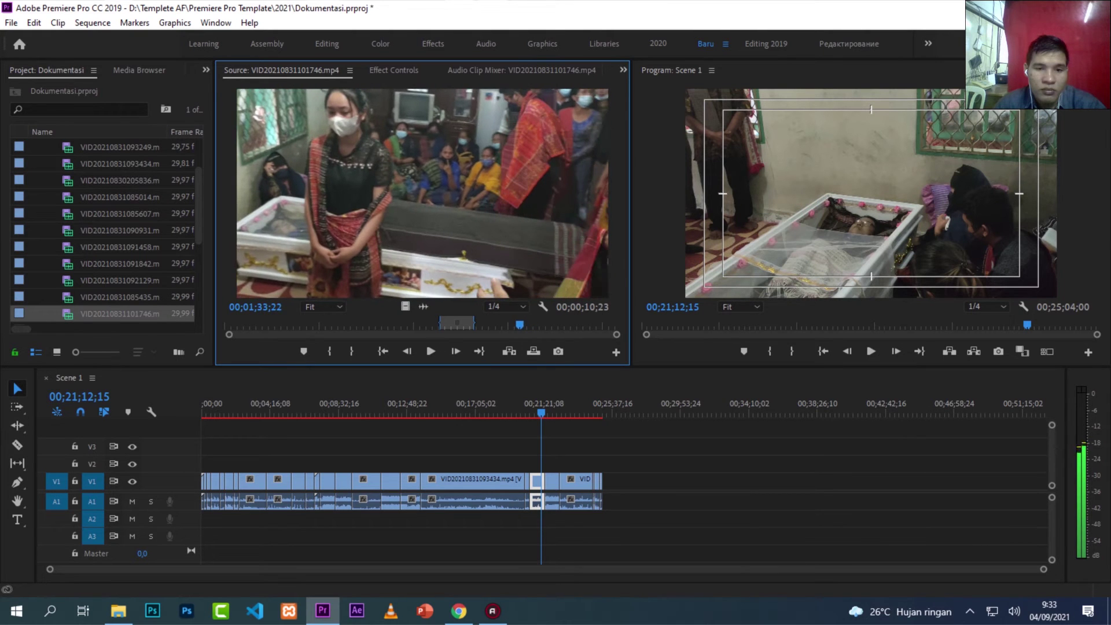
key(l)
key(l)
key(l)
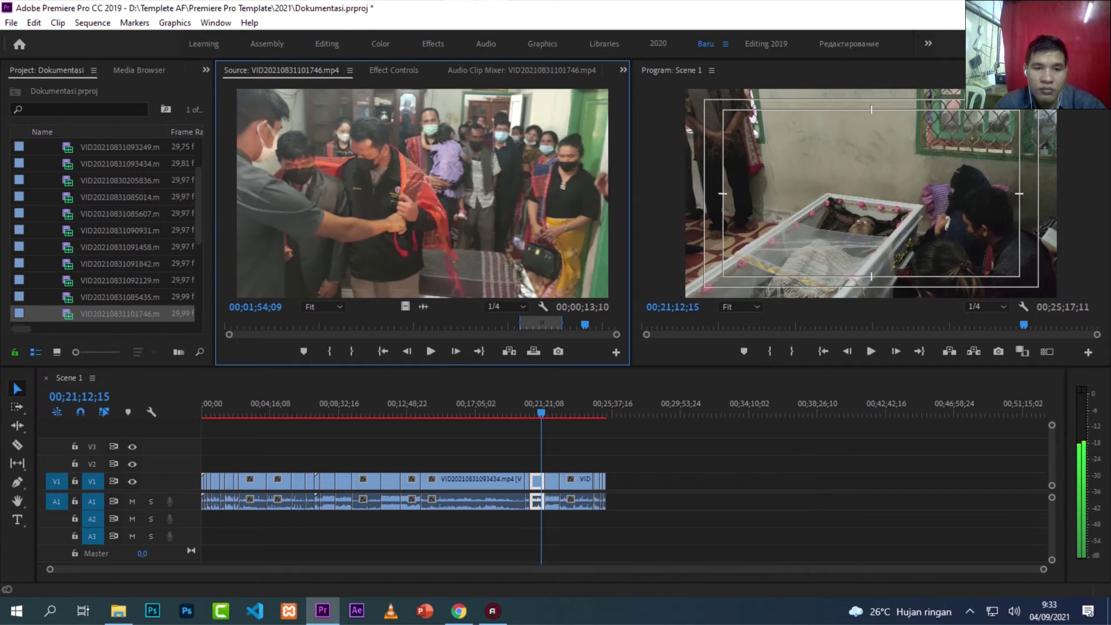
key(j)
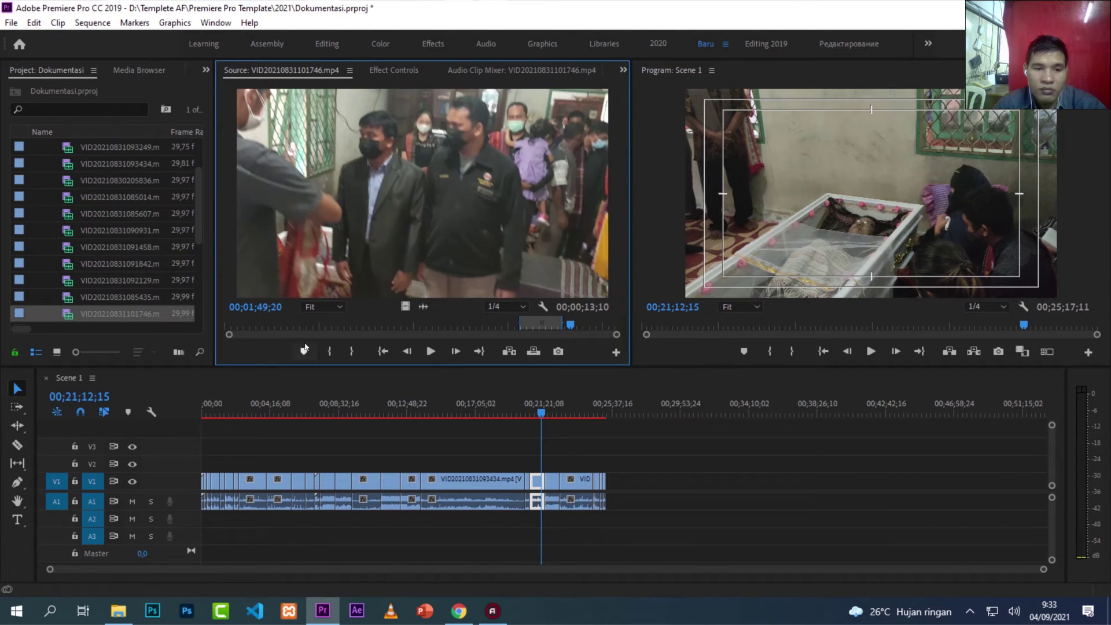
key(l)
key(l)
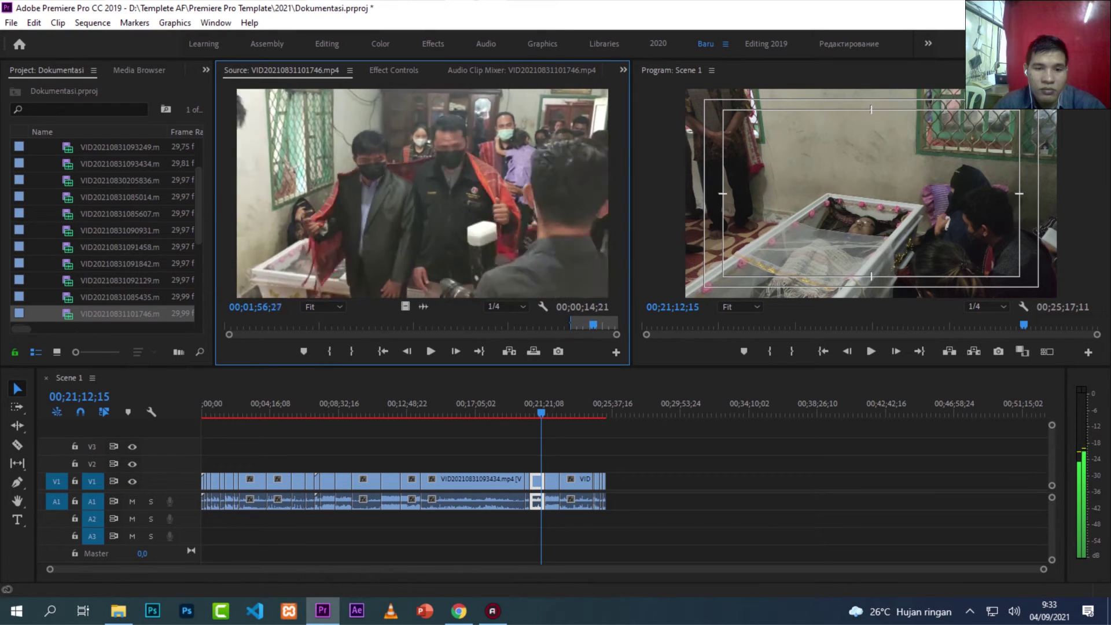
key(j)
key(j)
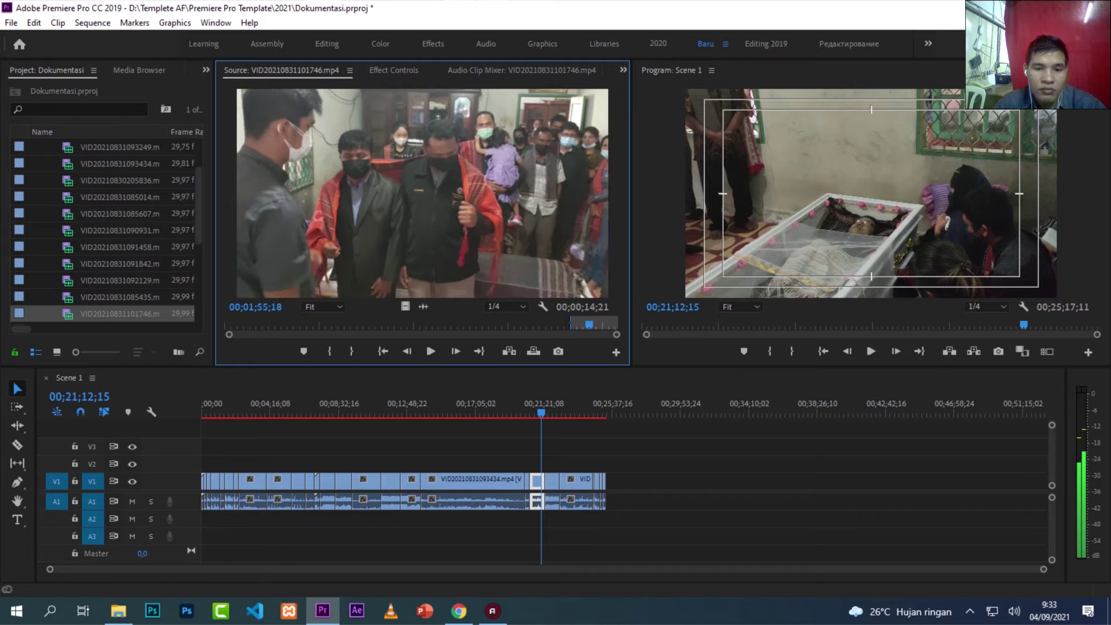
drag(341, 292, 608, 480)
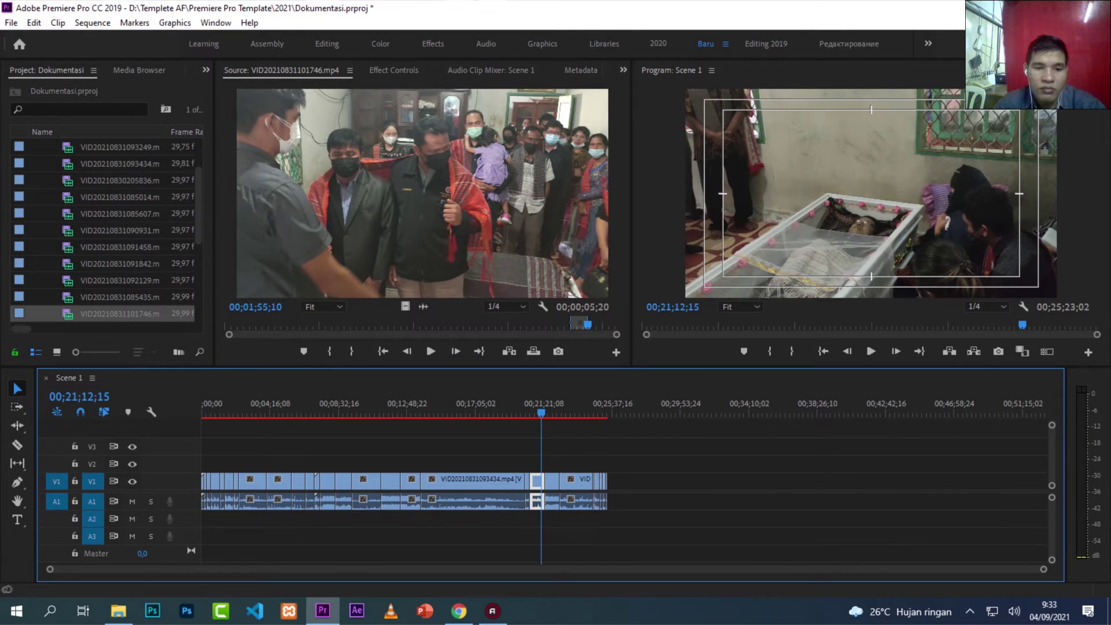
Step: Fast-forward to the source clip's end and import VID20210831103624.mp4
key(shift+2)
key(l)
key(l)
key(l)
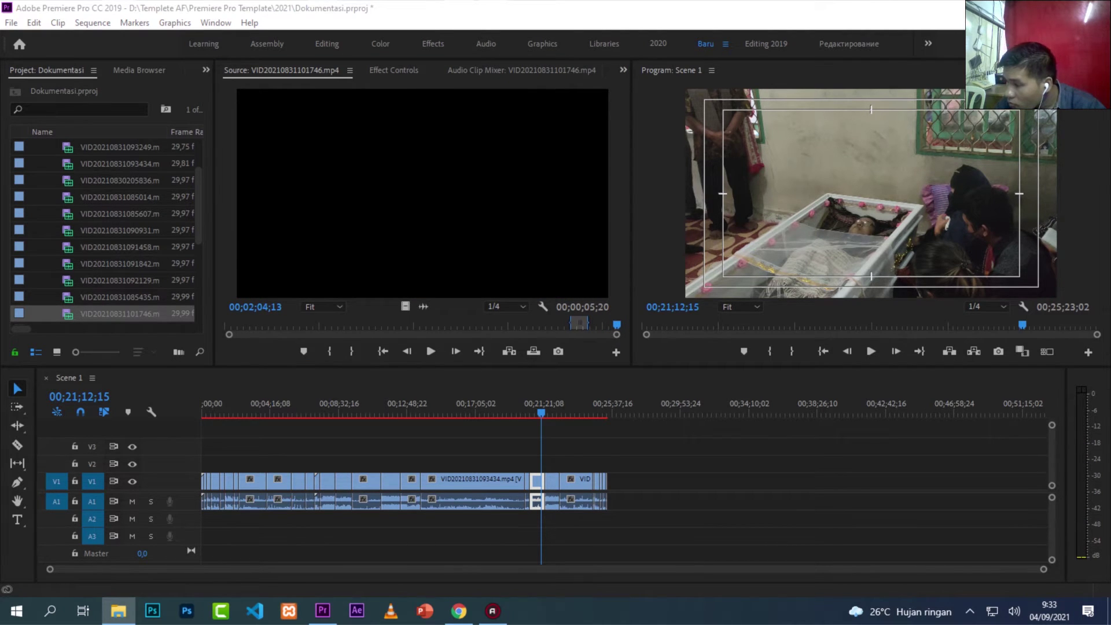
drag(1018, 372, 72, 269)
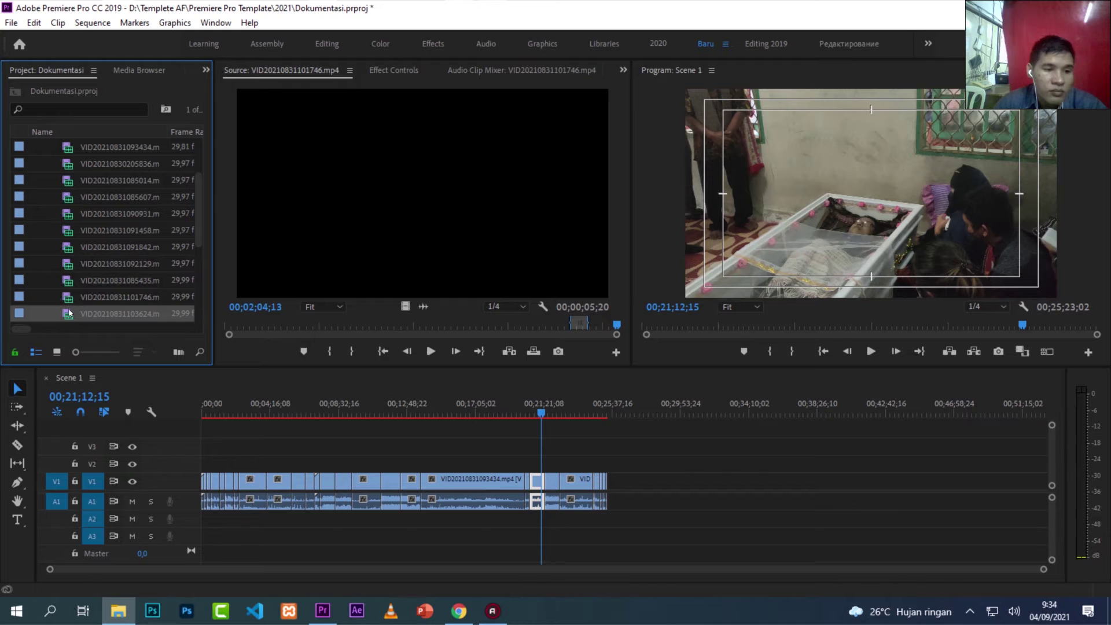
Step: Load VID20210831103624.mp4 in the Source monitor and play it
double_click(72, 317)
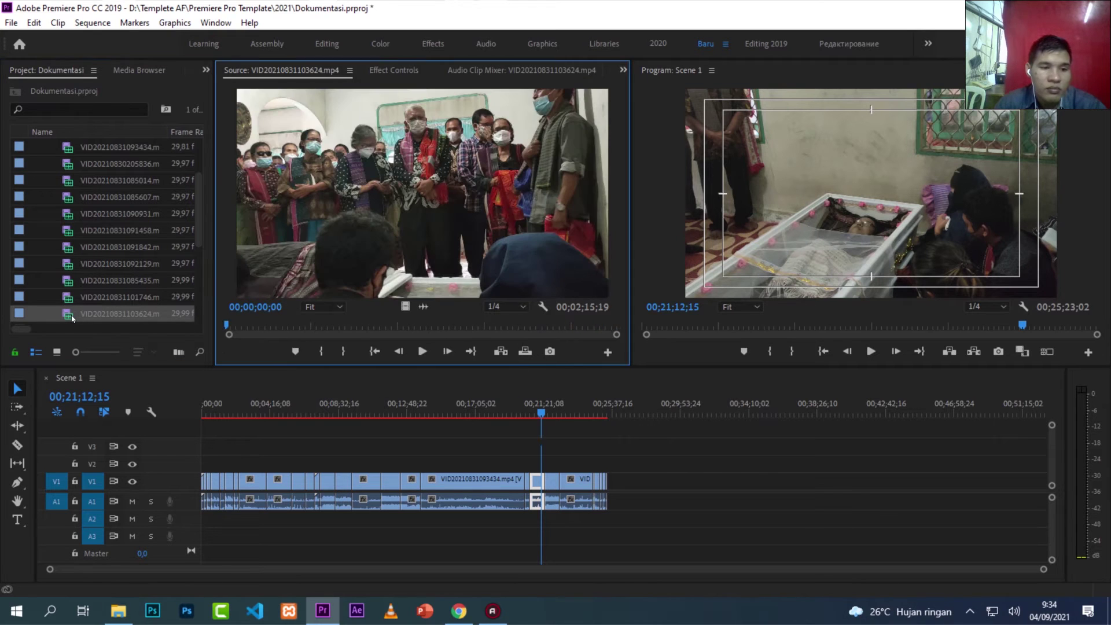
key(space)
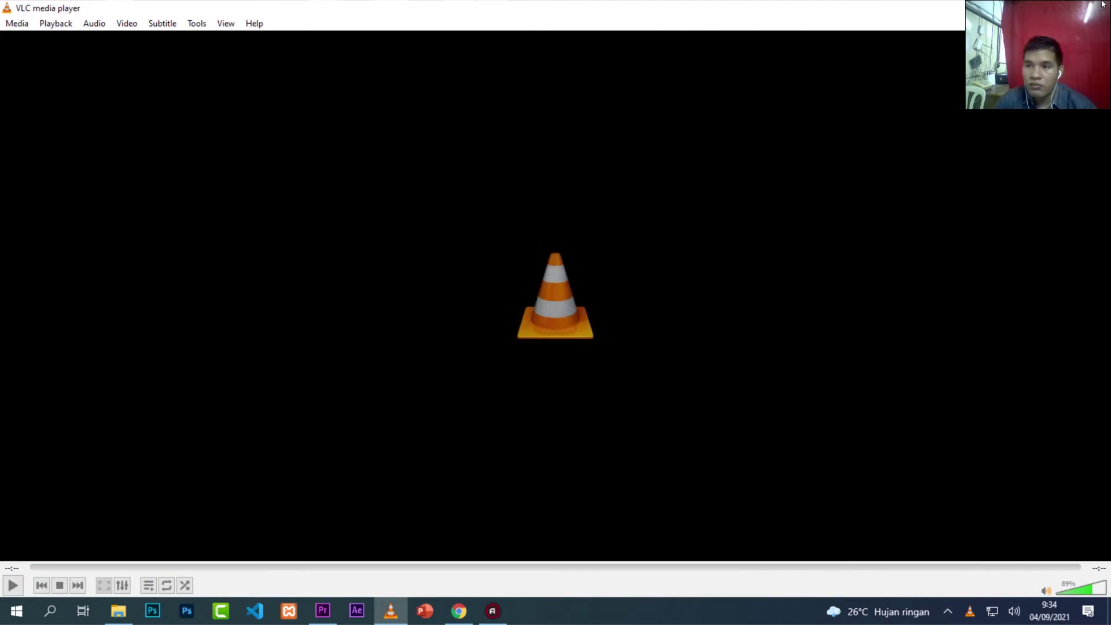
Step: Close VLC and drop VID20210831102027.mp4 at the end of Scene 1 on V1
click(1102, 5)
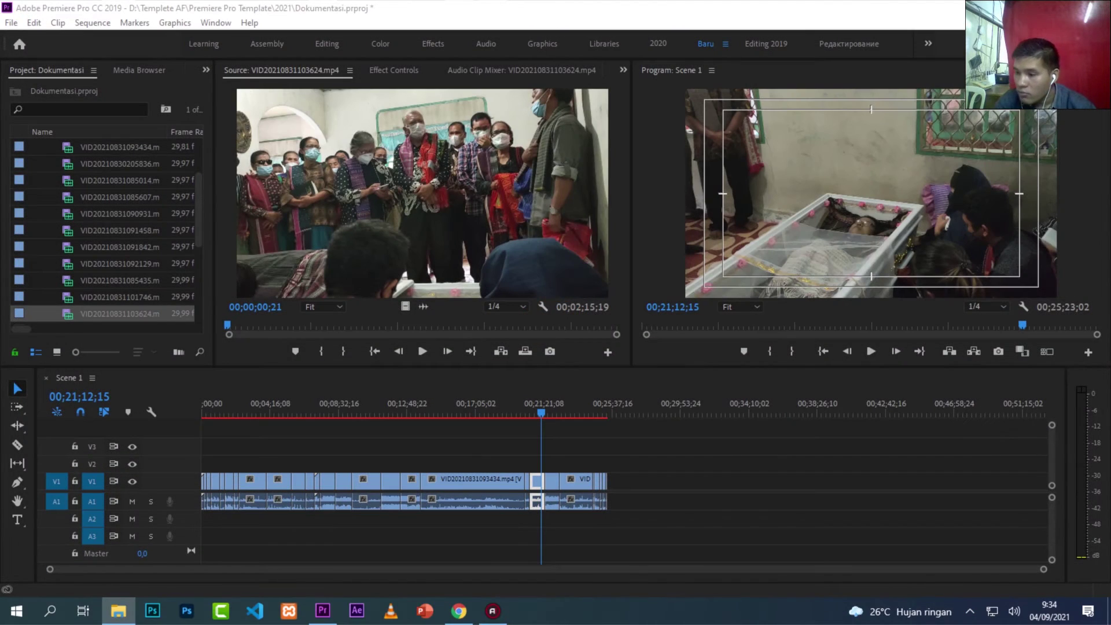
drag(940, 404, 626, 485)
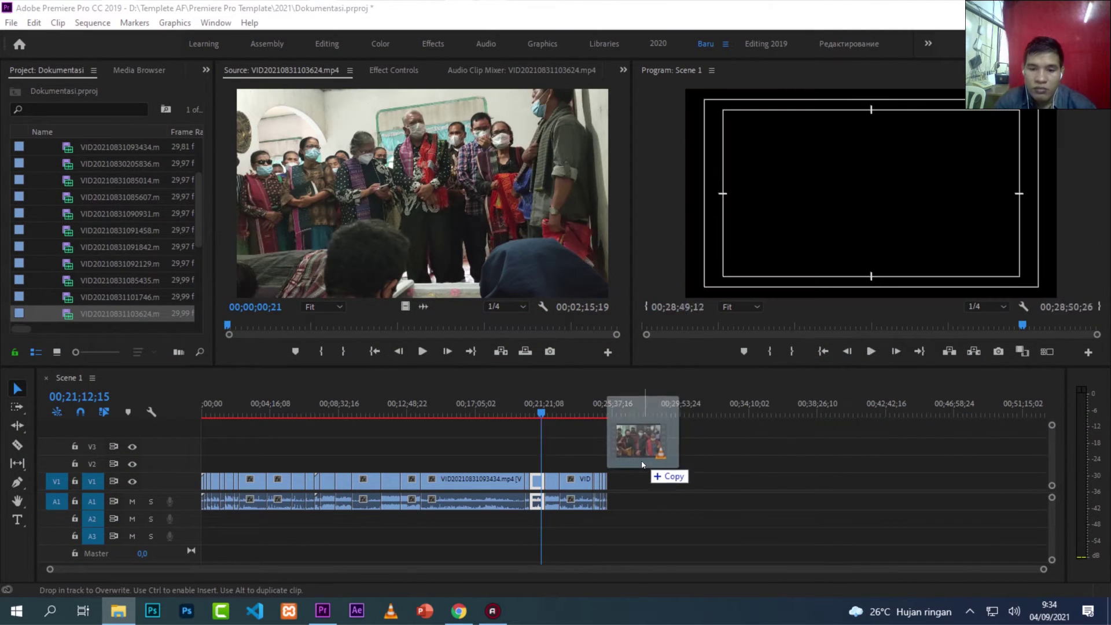
drag(610, 489, 623, 481)
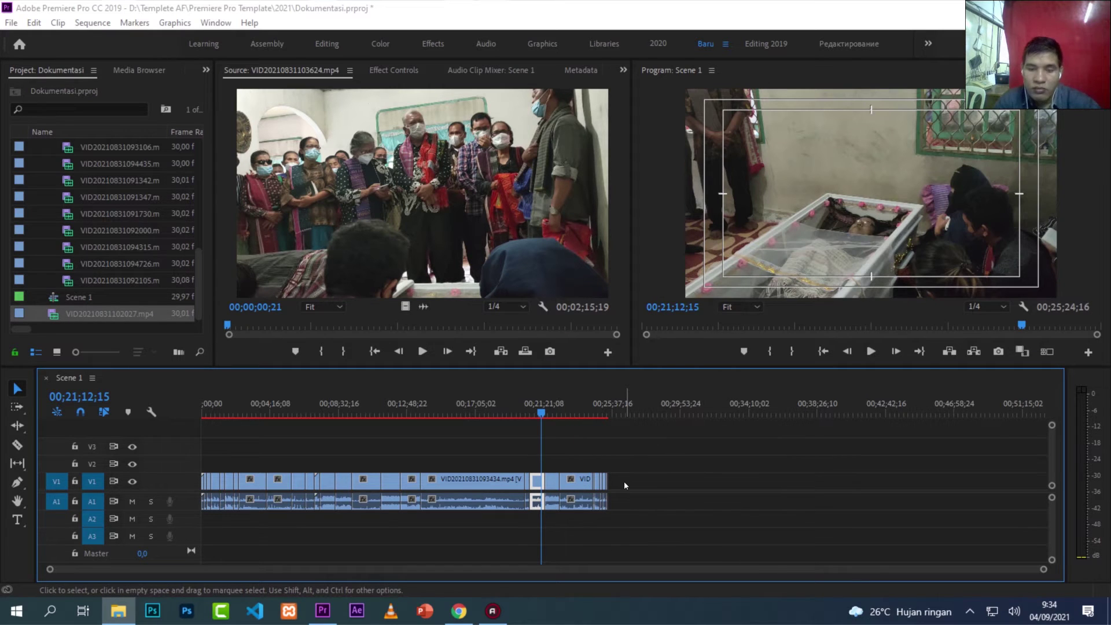
Step: Zoom into the timeline end and play back the new ending of Scene 1
click(603, 405)
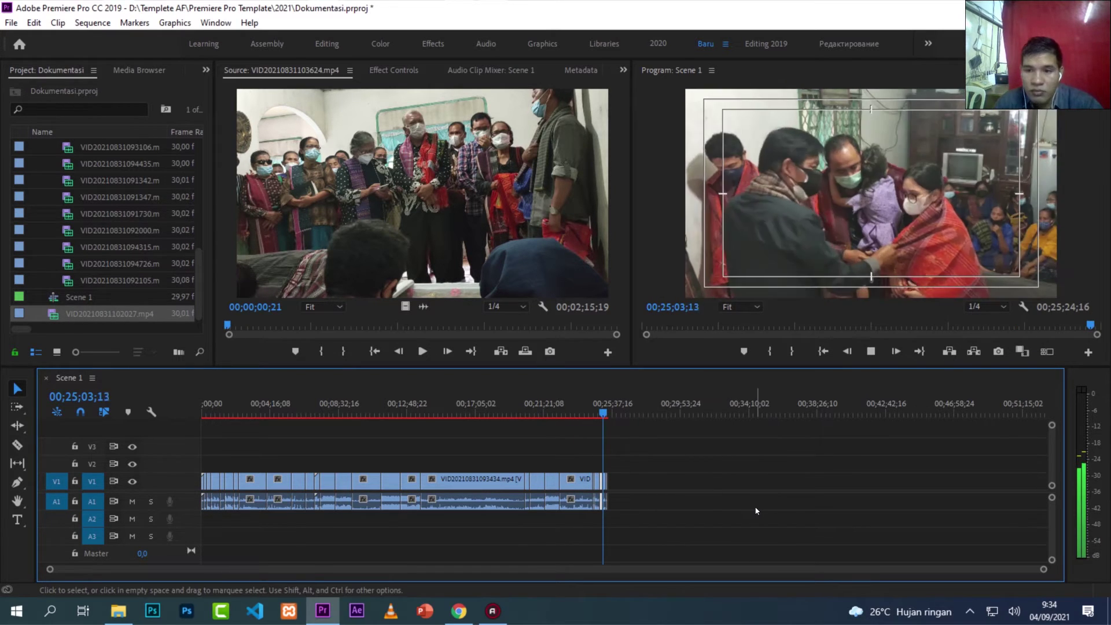
key(equal)
key(equal)
key(equal)
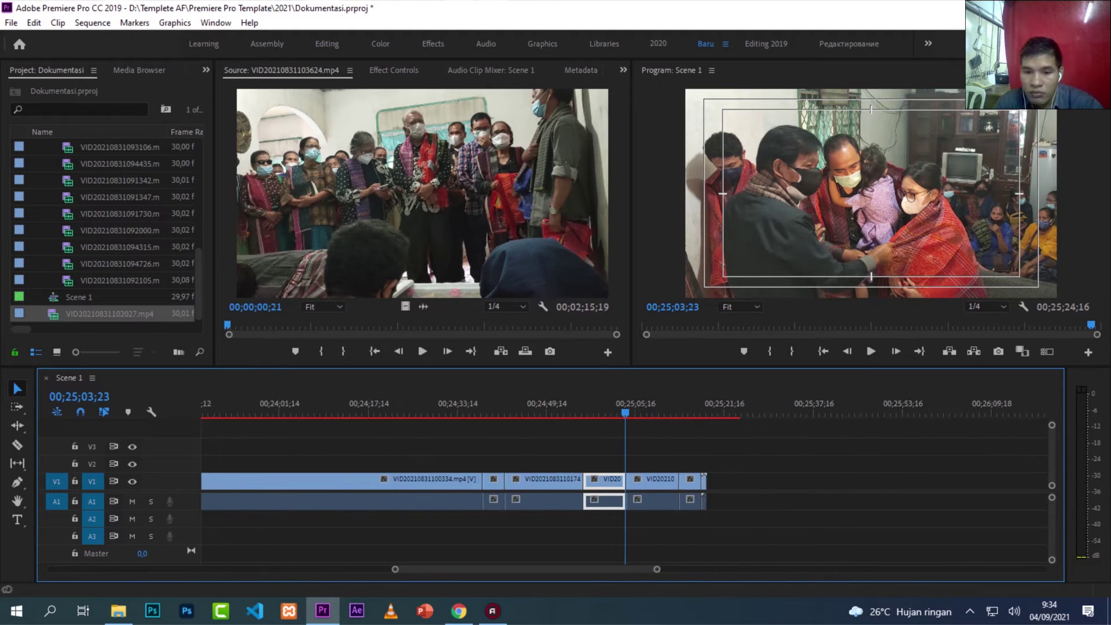
drag(614, 413, 560, 411)
key(space)
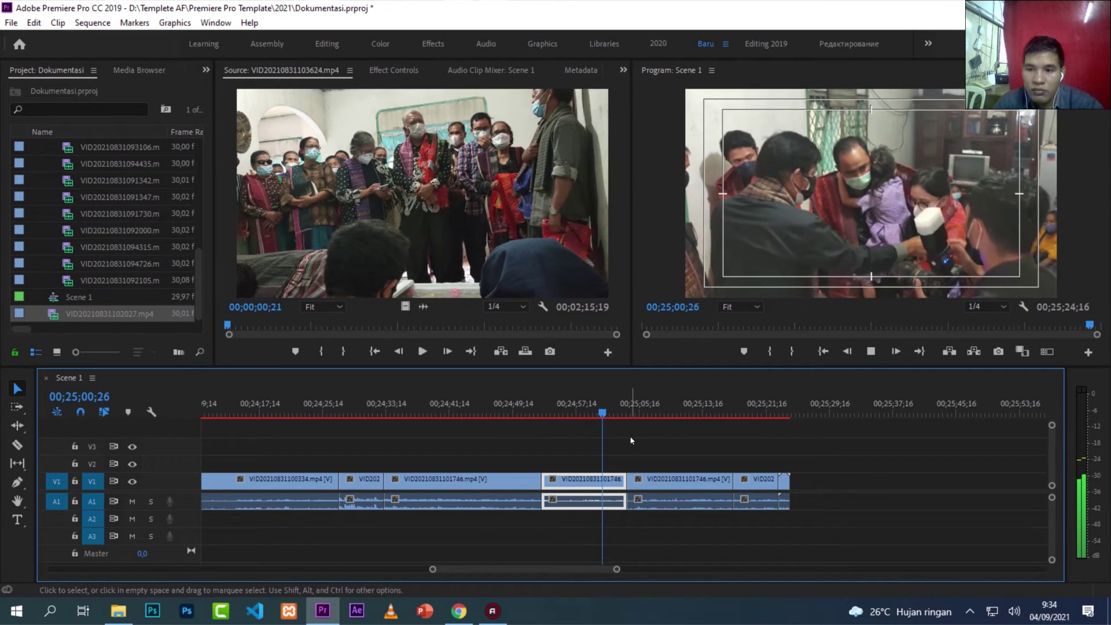
key(space)
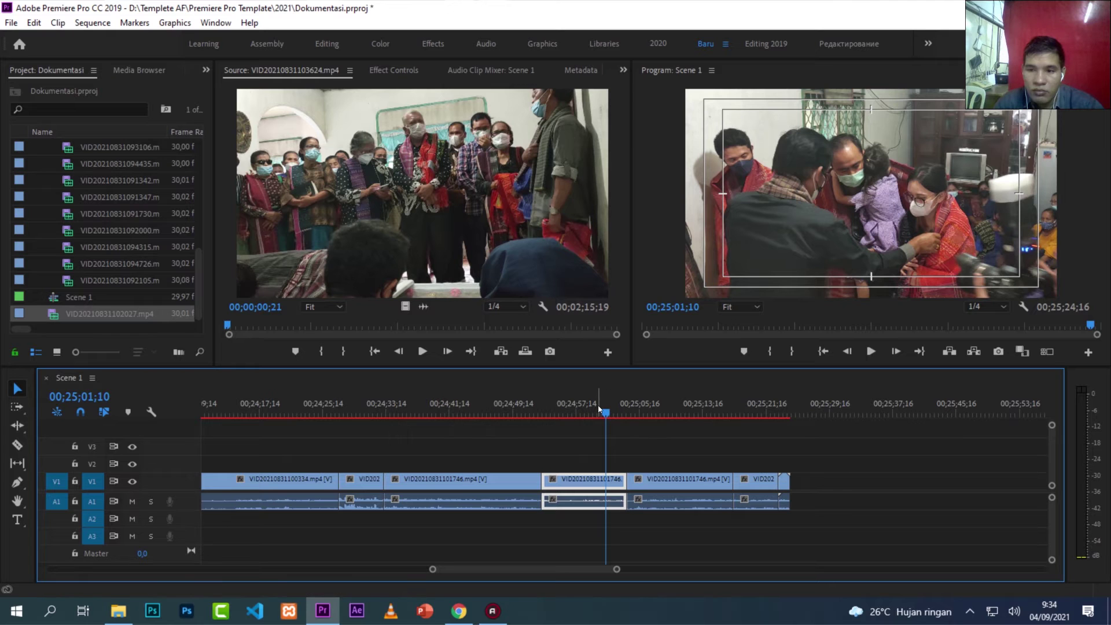
mouse_move(612, 411)
mouse_down()
mouse_move(594, 411)
mouse_move(676, 415)
mouse_up()
drag(734, 423, 763, 423)
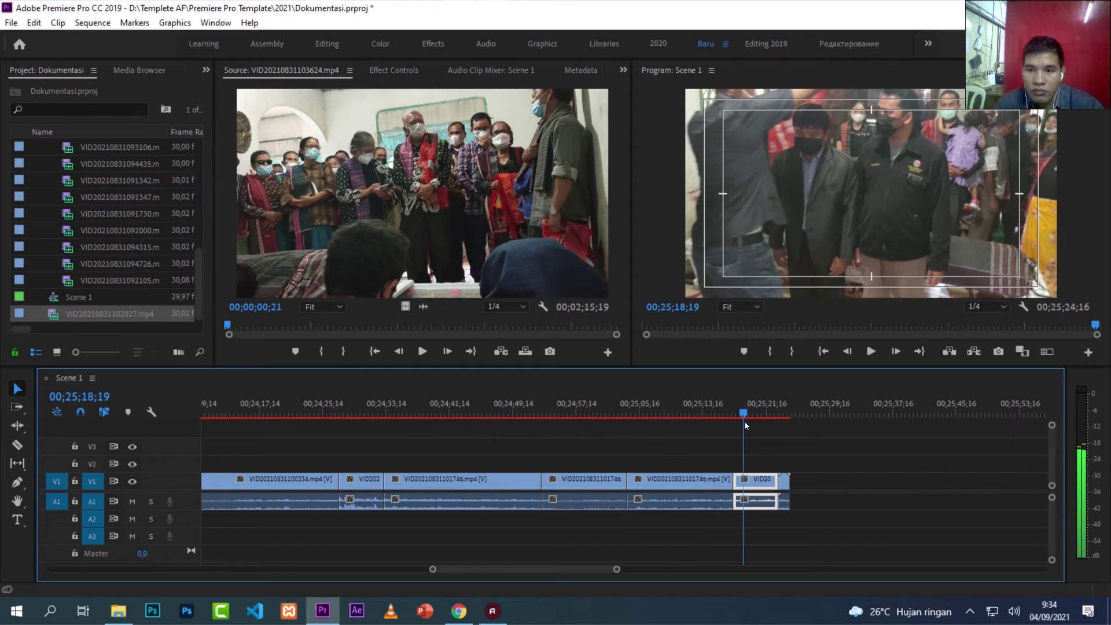
key(space)
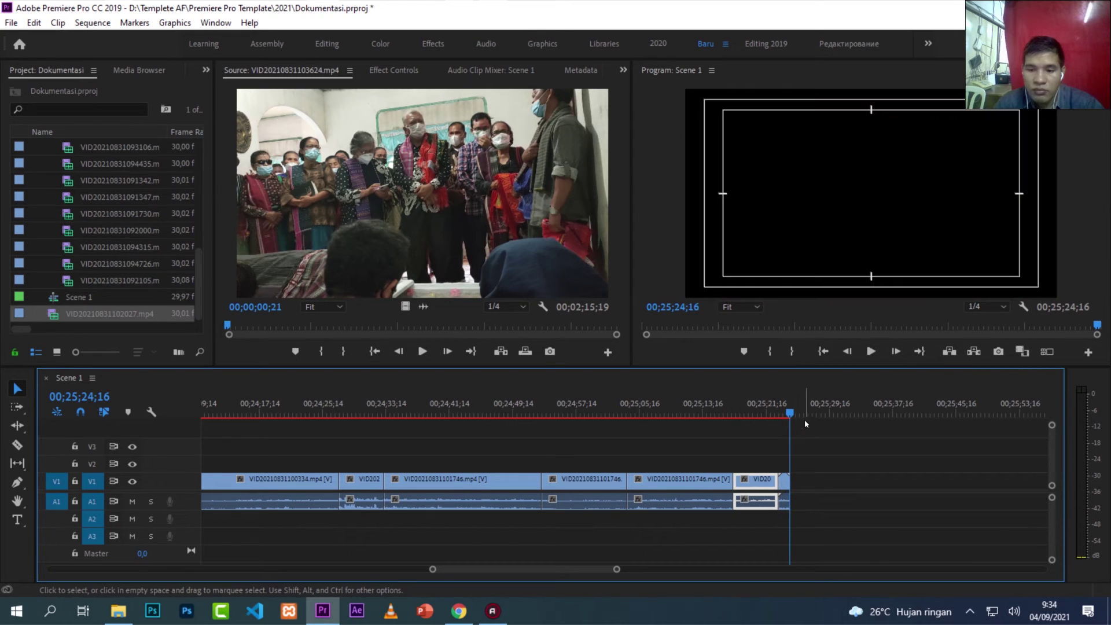
key(alt+Tab)
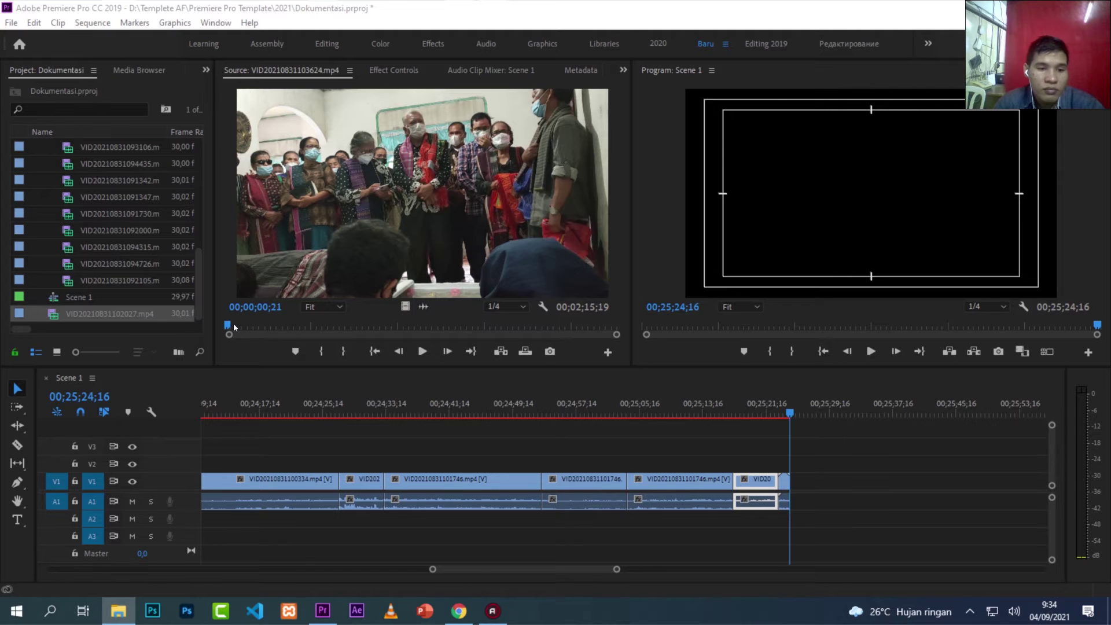
Step: Preview VID20210831103624.mp4 and mark its Out point around 34 seconds
drag(233, 322, 243, 325)
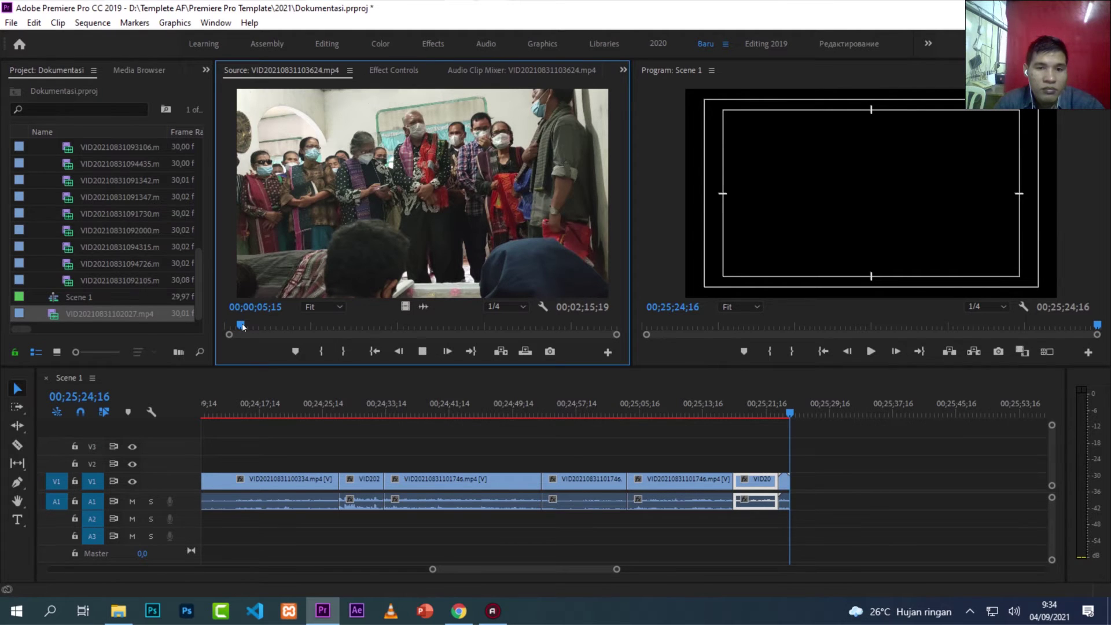
drag(242, 326, 231, 326)
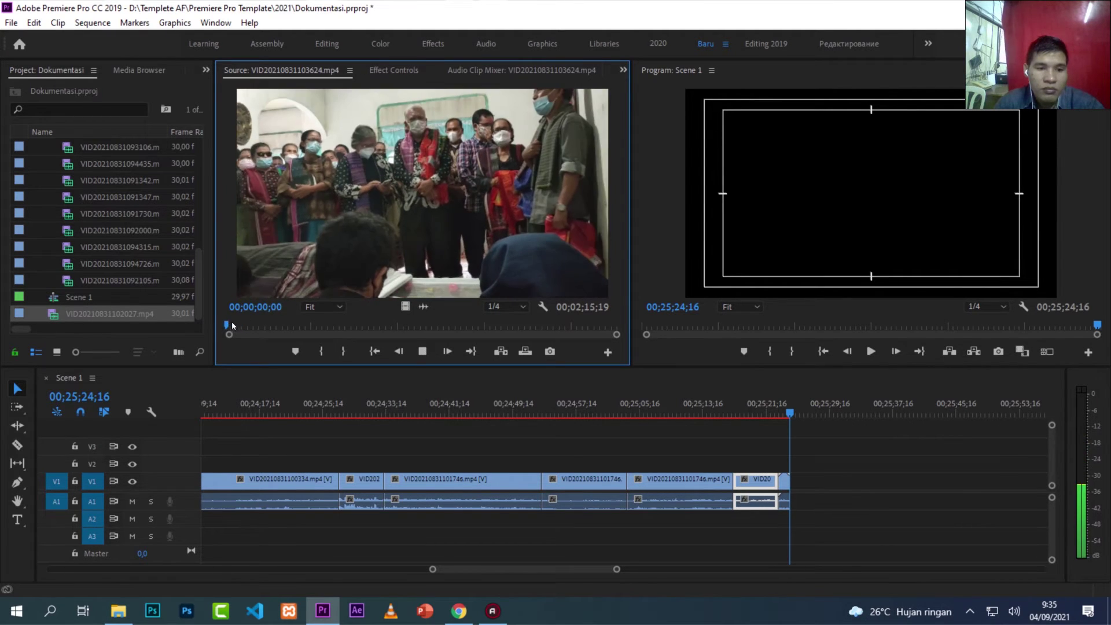
key(space)
key(space)
drag(229, 325, 607, 328)
key(space)
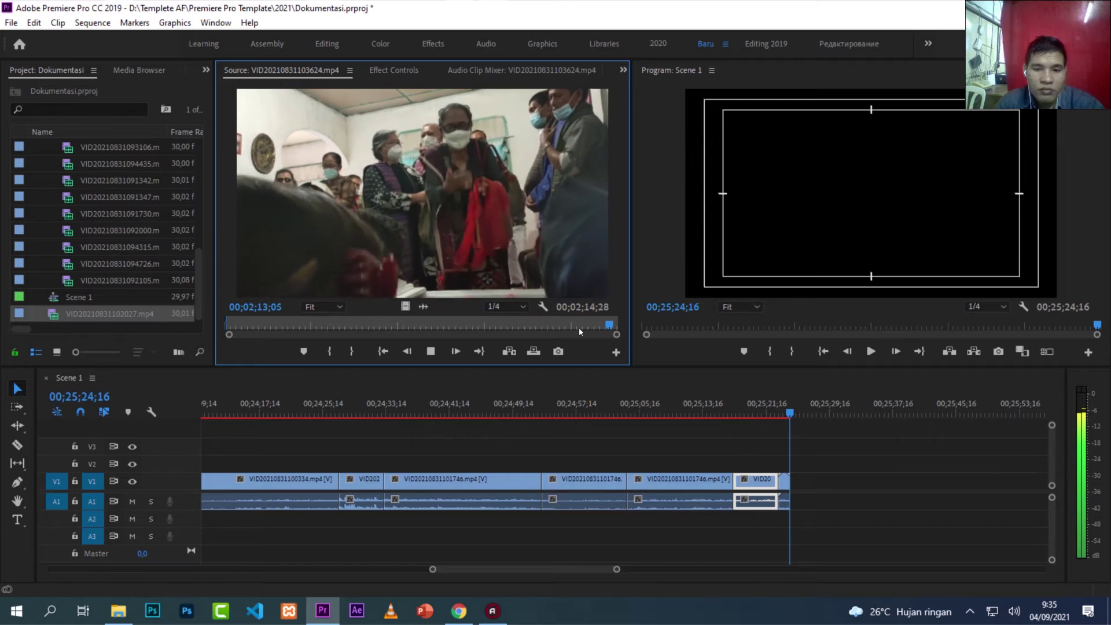
click(355, 352)
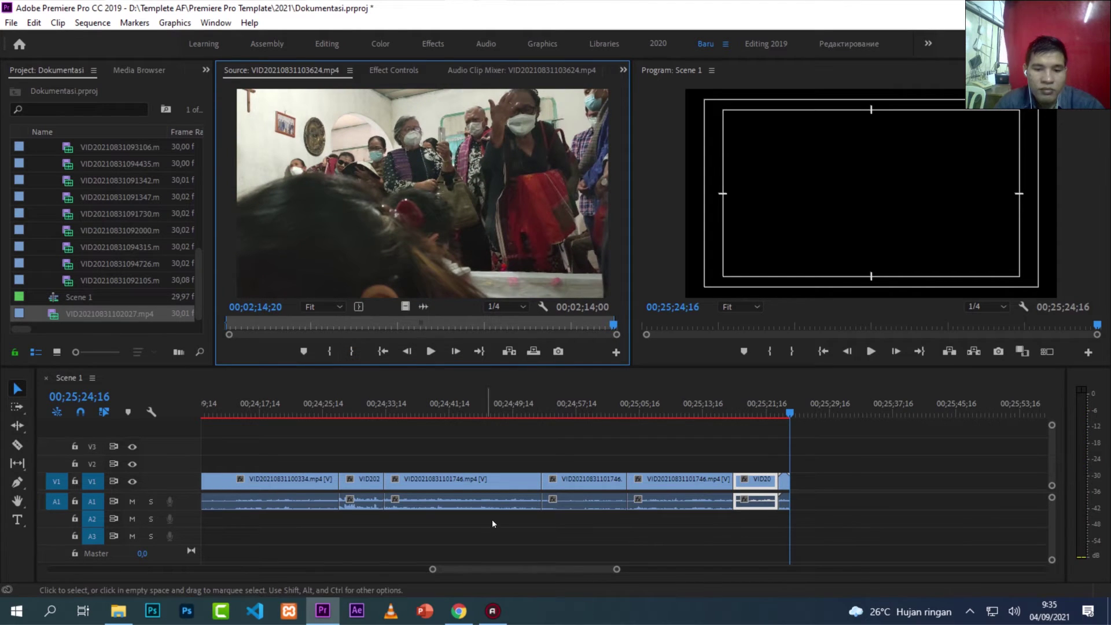
Step: Append VID20210831103624.mp4 to Scene 1's end, extending it to 00;27;38;17, and import another file
drag(611, 567, 597, 565)
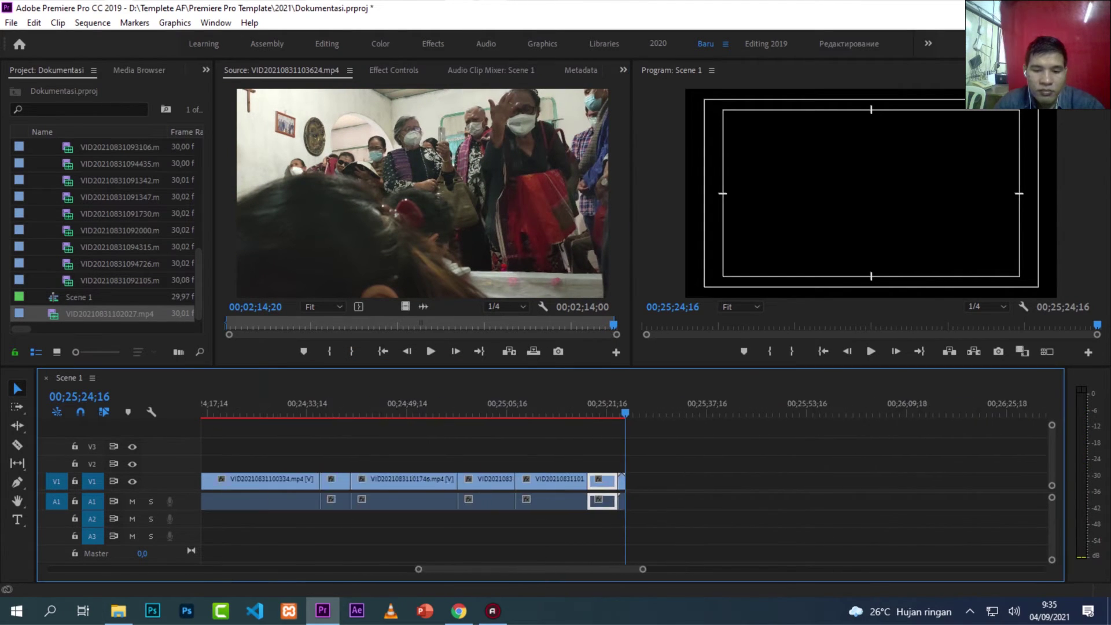
drag(551, 567, 568, 573)
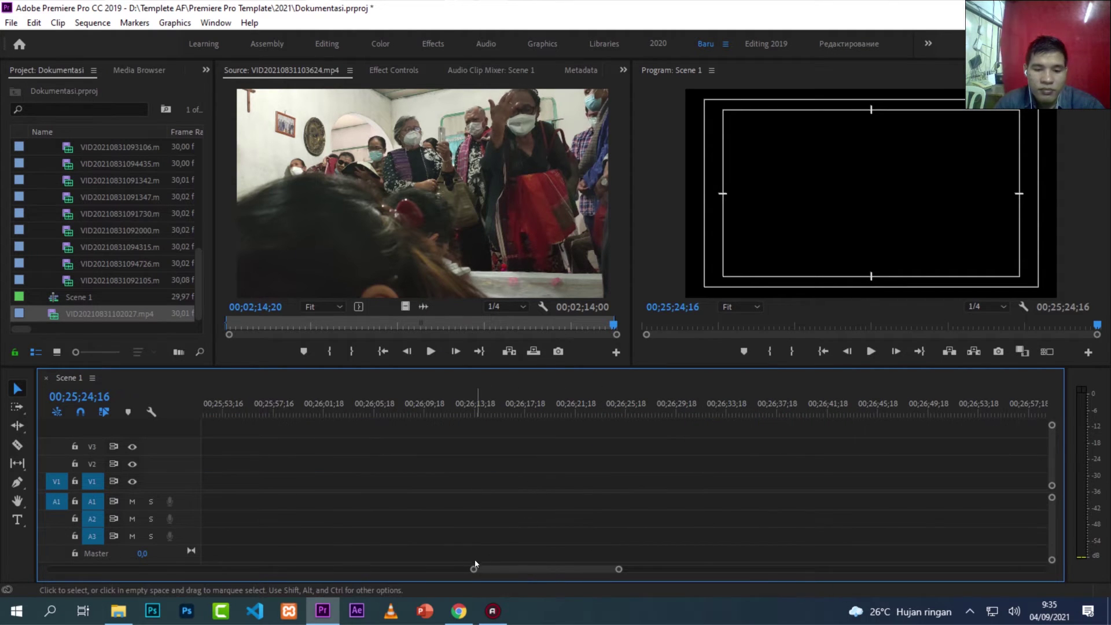
scroll(426, 571, down, 5)
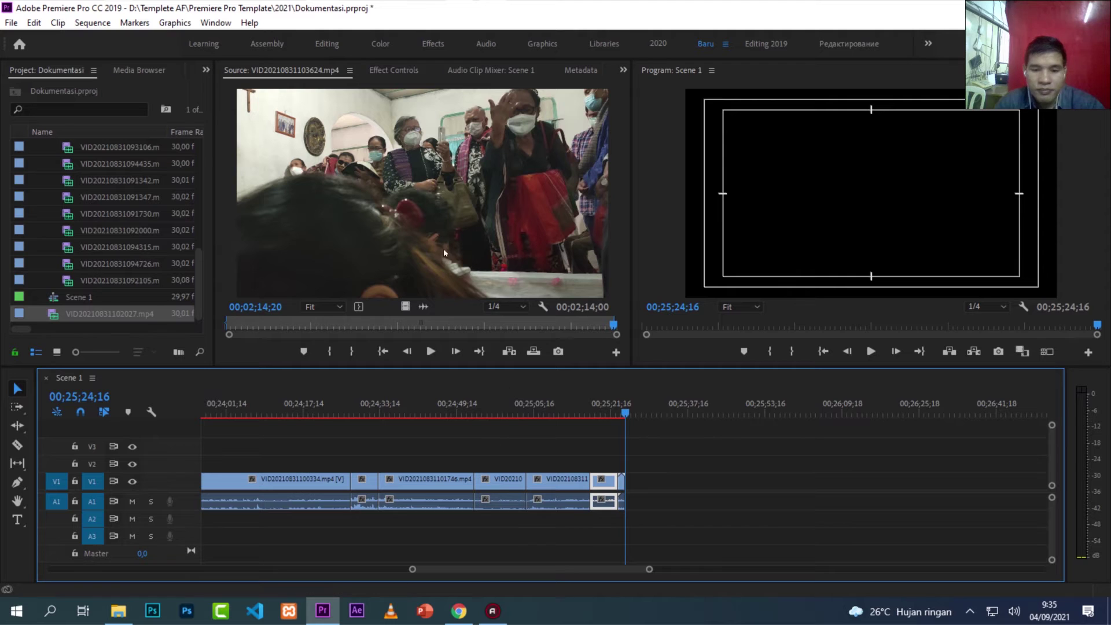
drag(419, 216, 636, 480)
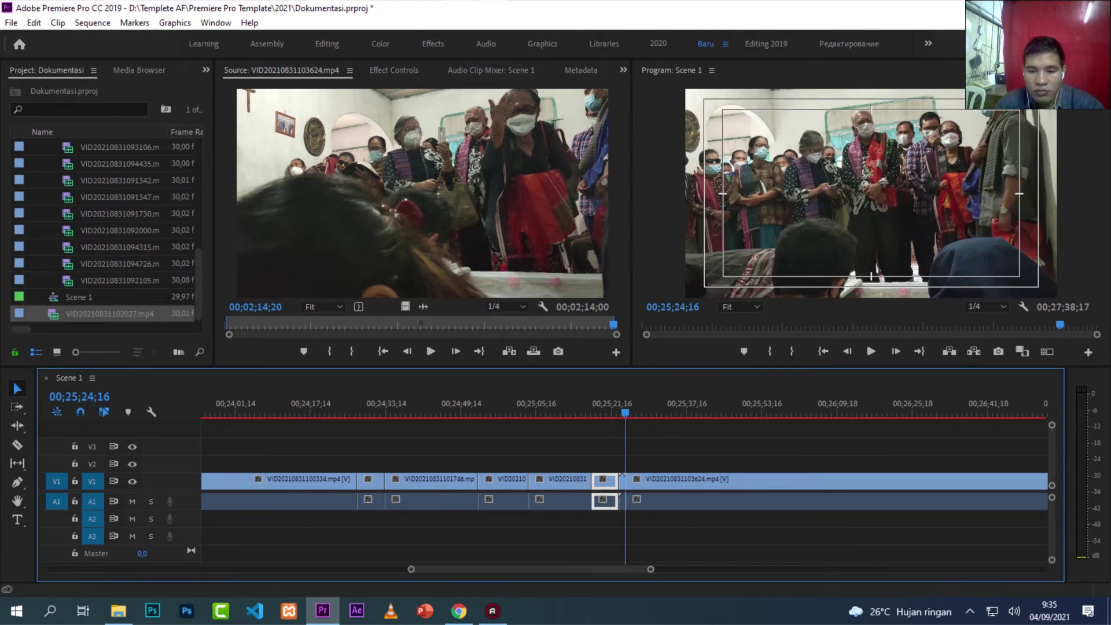
scroll(655, 568, down, 3)
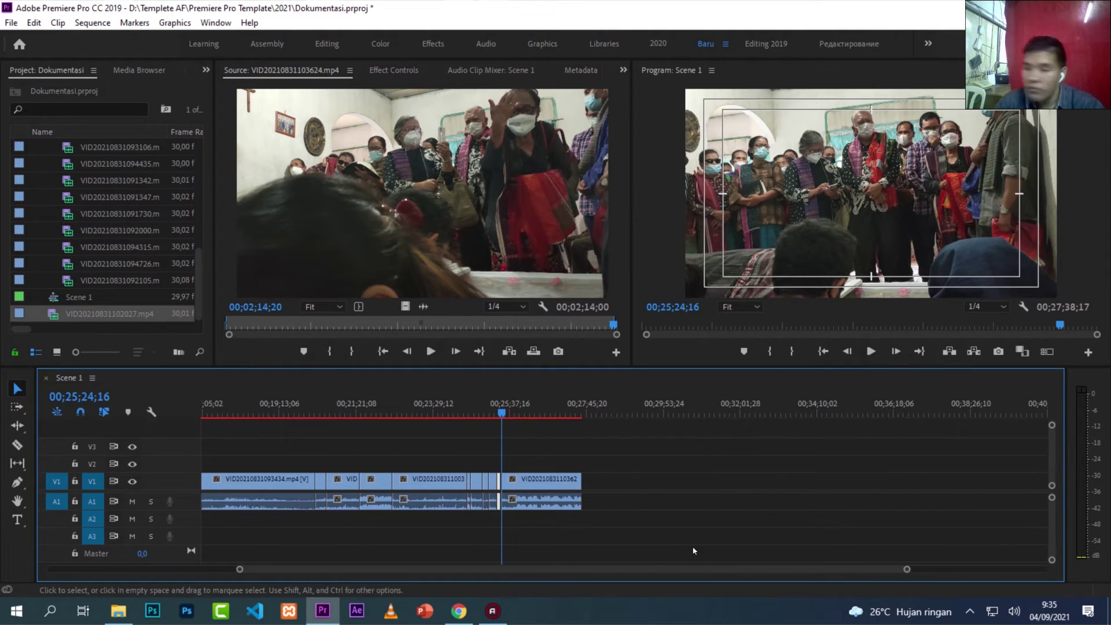
click(119, 610)
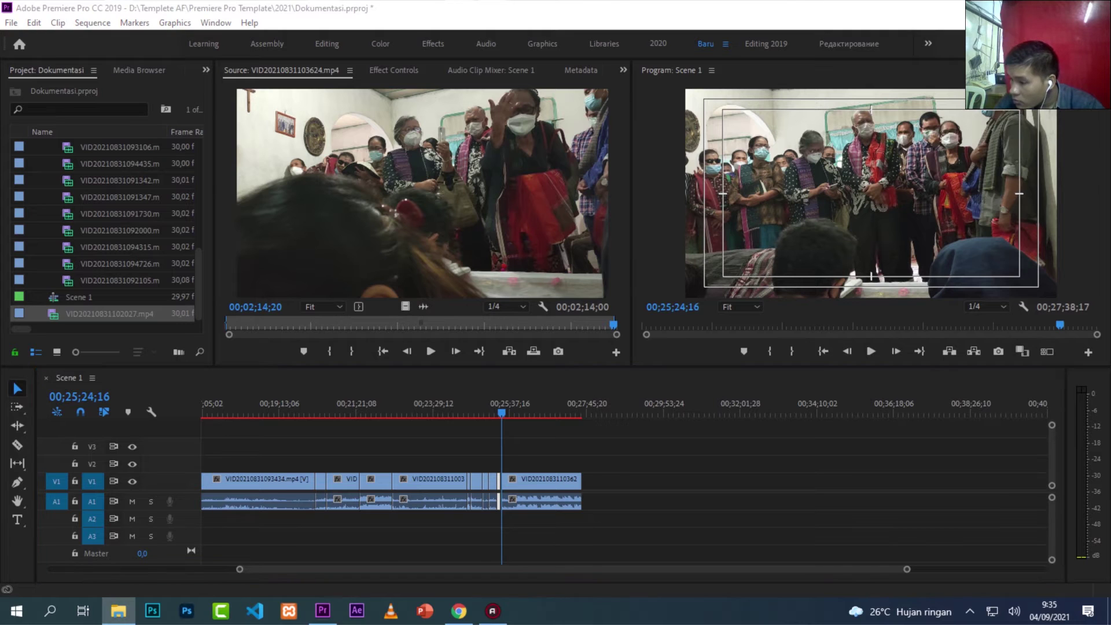
drag(412, 270, 157, 243)
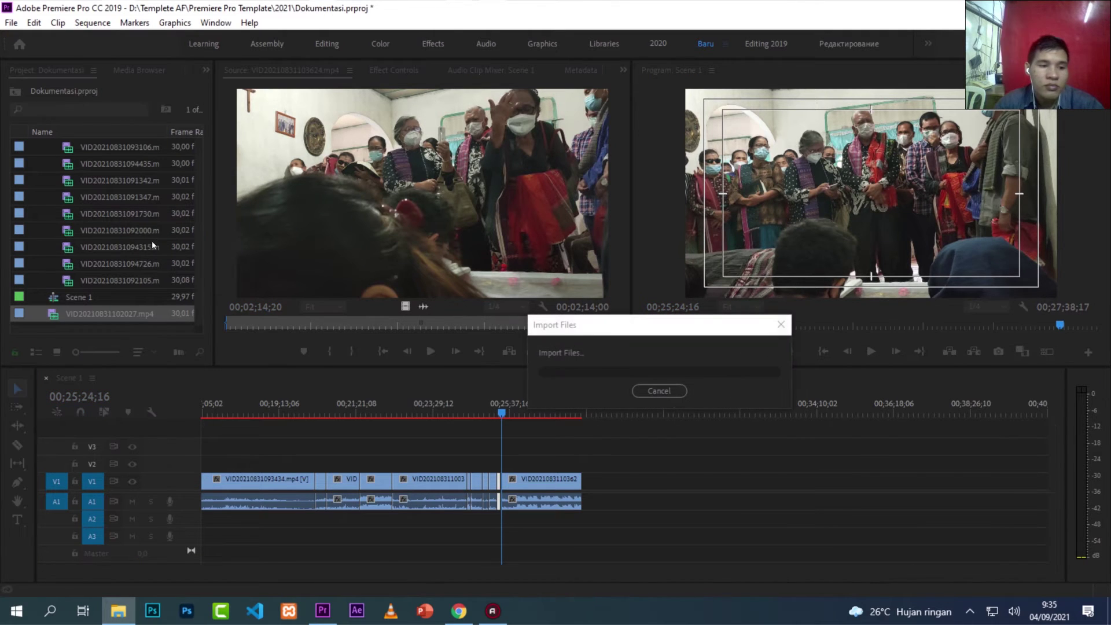
Step: Preview VID20210831104538.mp4, skimming up to about 20 seconds, then import another video file
double_click(69, 147)
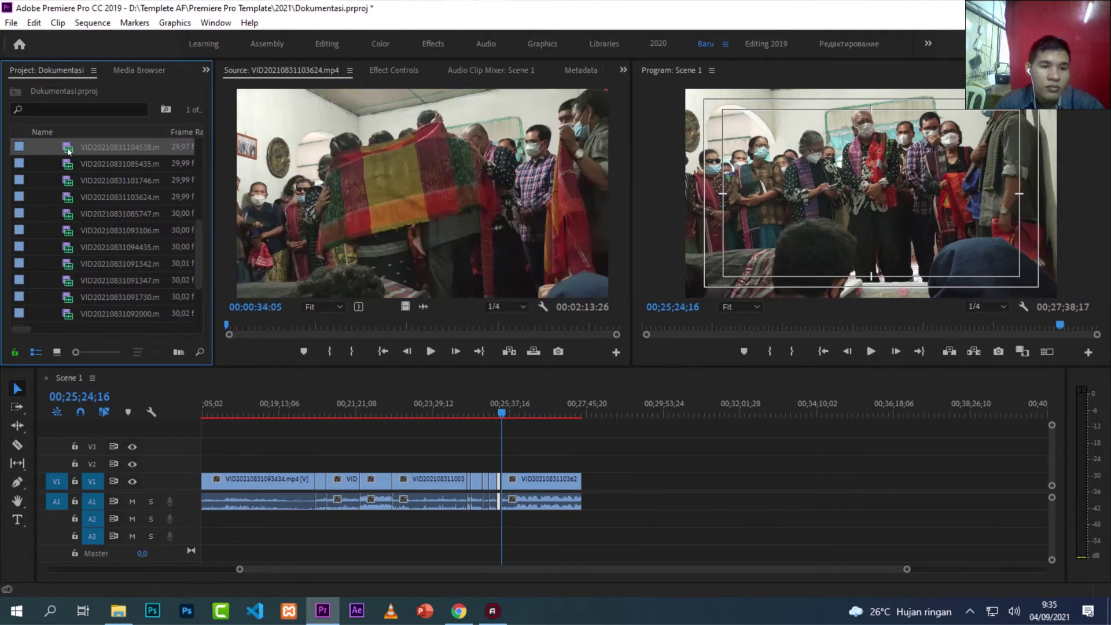
key(space)
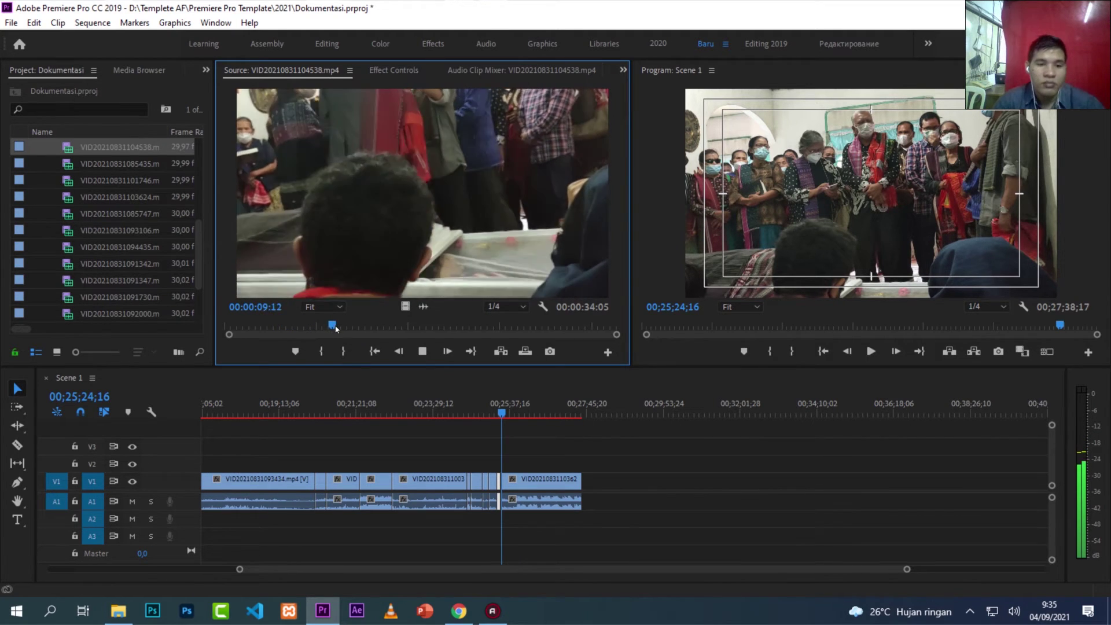
click(369, 326)
drag(371, 326, 623, 334)
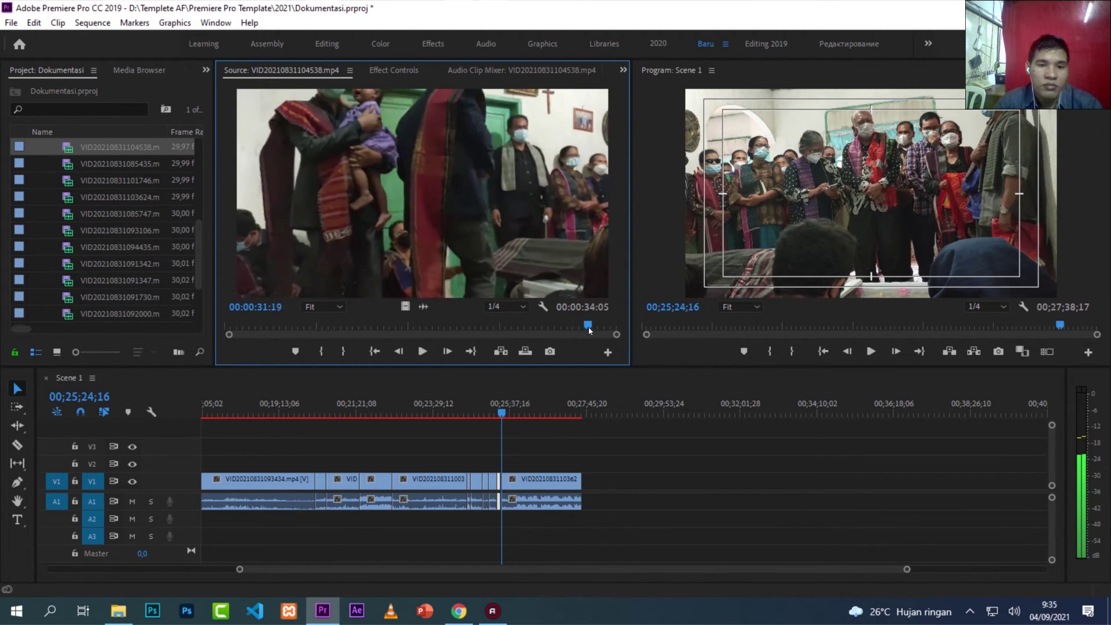
click(313, 327)
key(space)
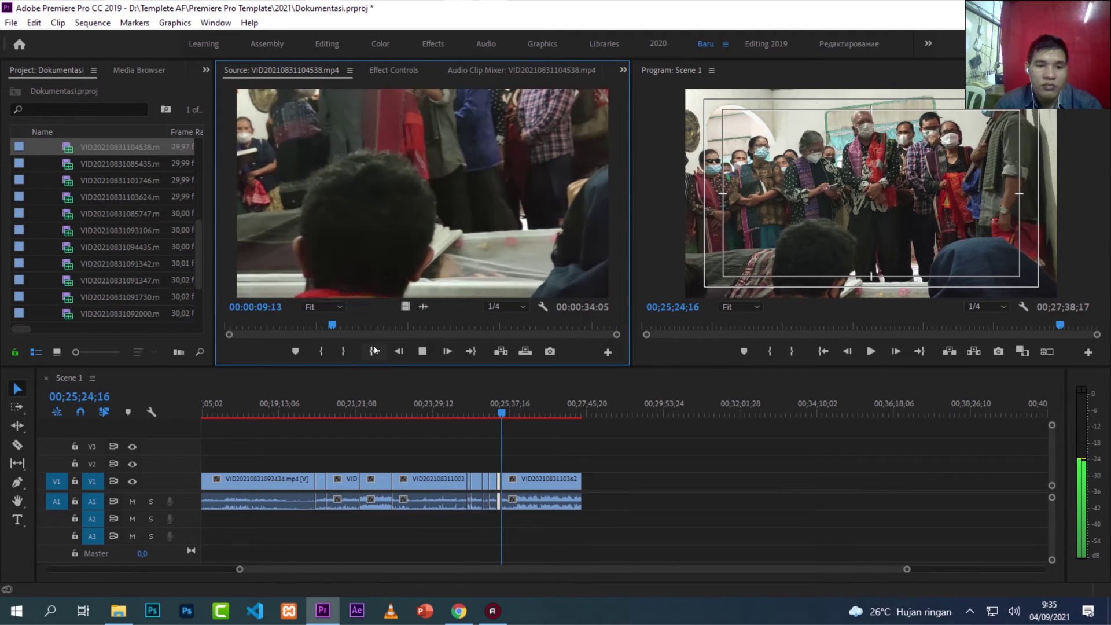
drag(343, 328, 417, 328)
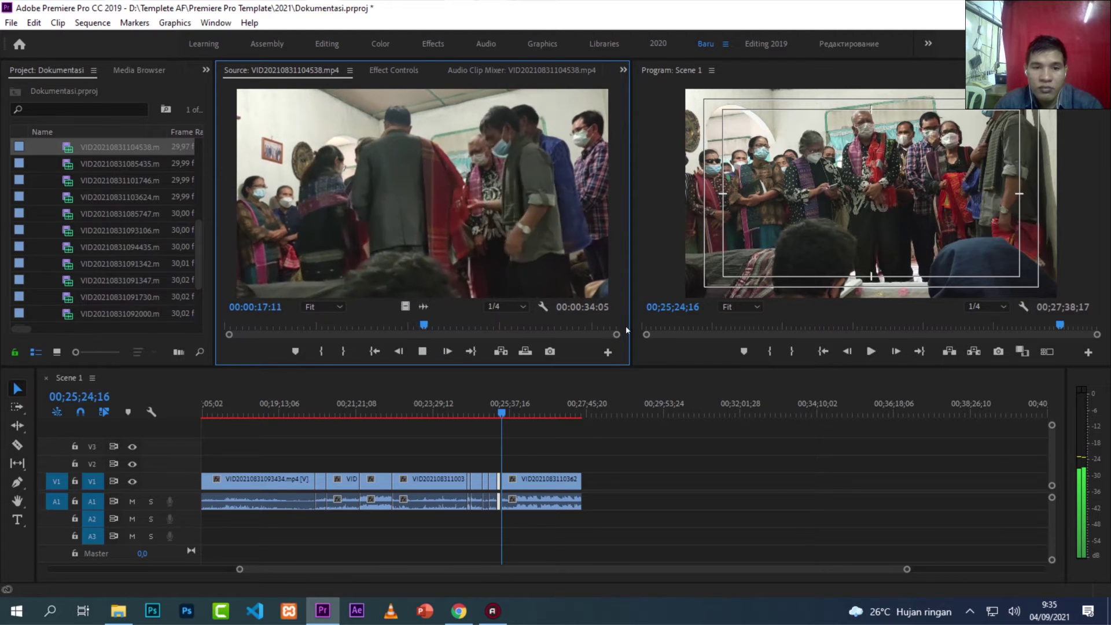
key(space)
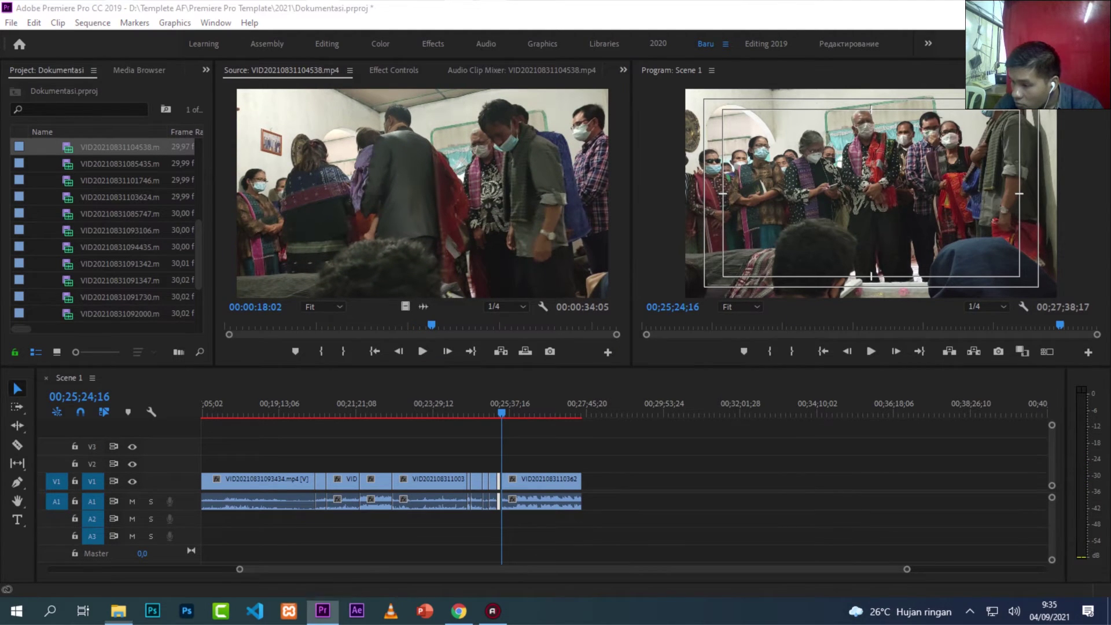
drag(278, 243, 134, 238)
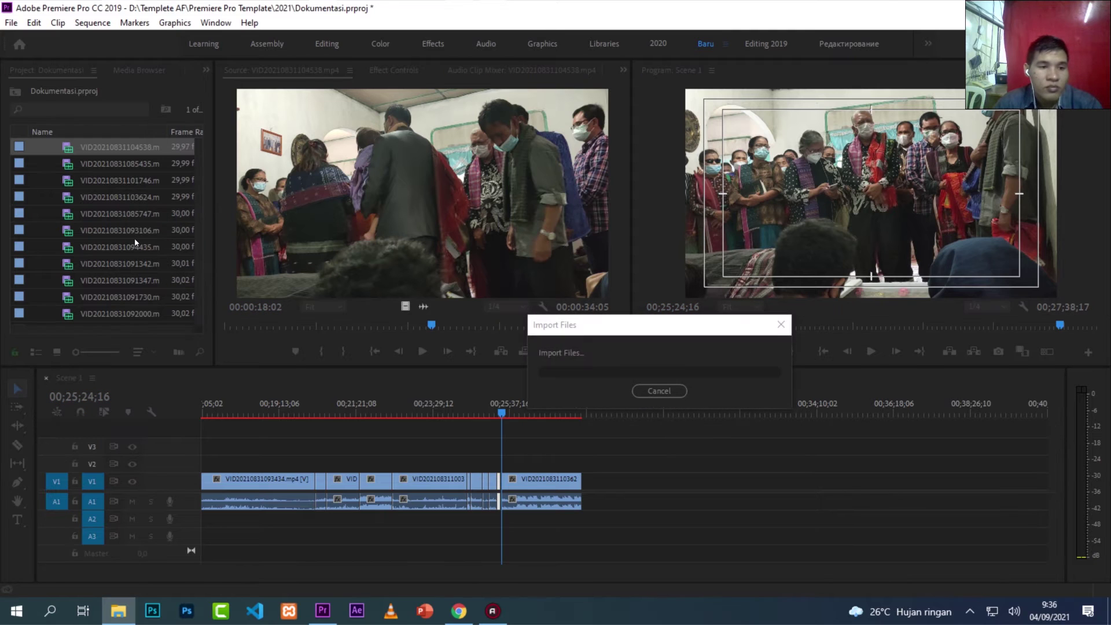
Step: Load VID20210831104835.mp4 and mark its Out point at 20:09
double_click(66, 163)
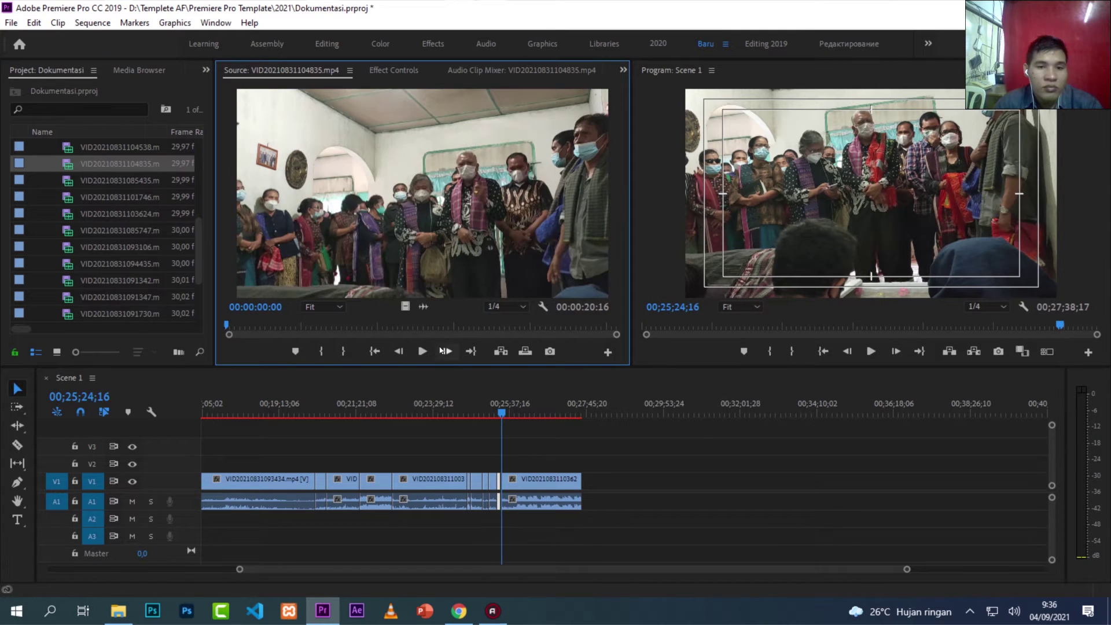
key(space)
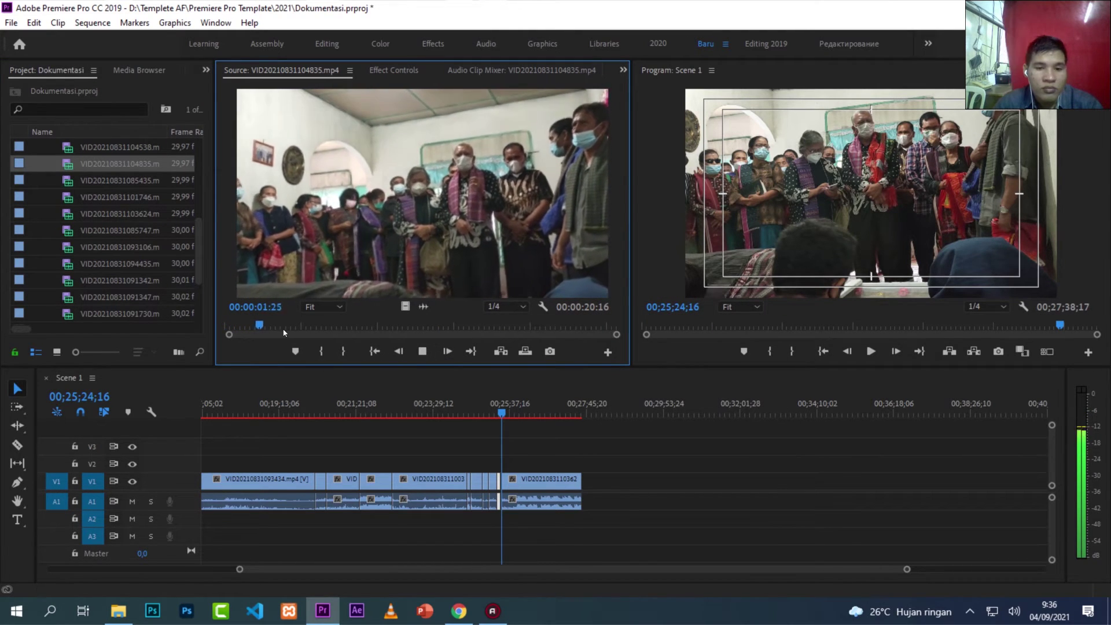
drag(277, 325, 473, 340)
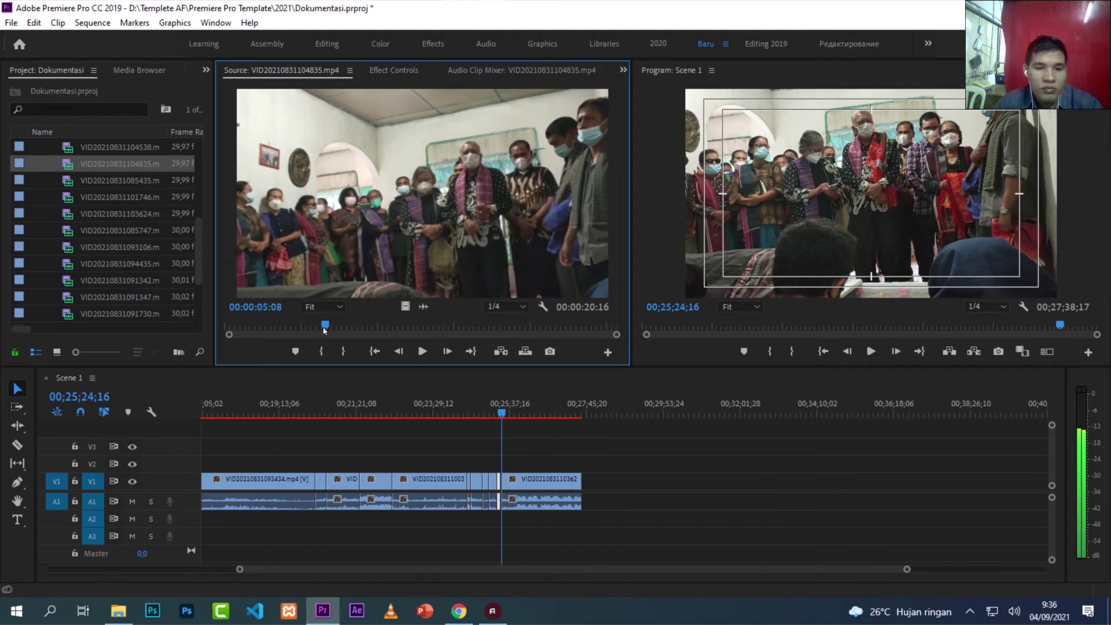
drag(473, 340, 535, 335)
key(space)
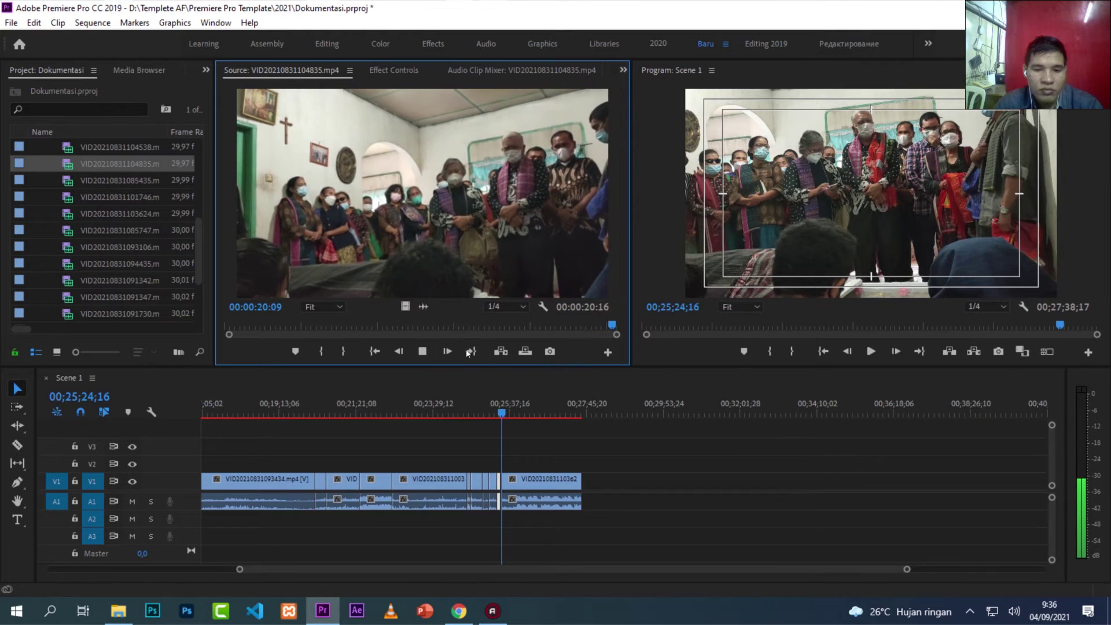
click(342, 351)
Step: Mark the In point near the start for a 19:16 range and drag it into Scene 1
key(Home)
key(space)
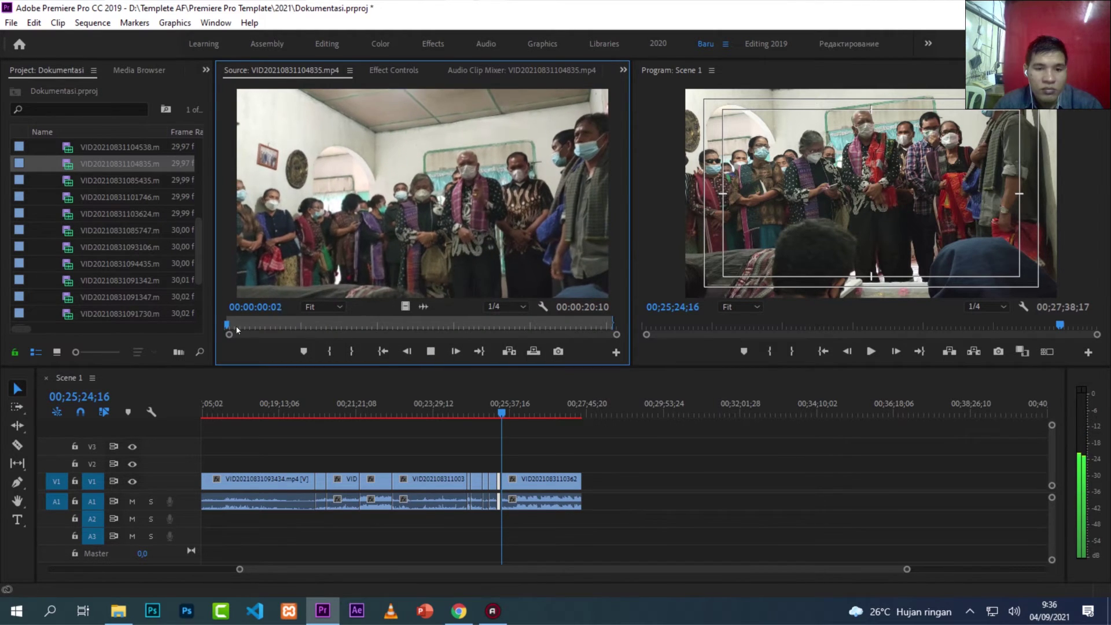
click(333, 352)
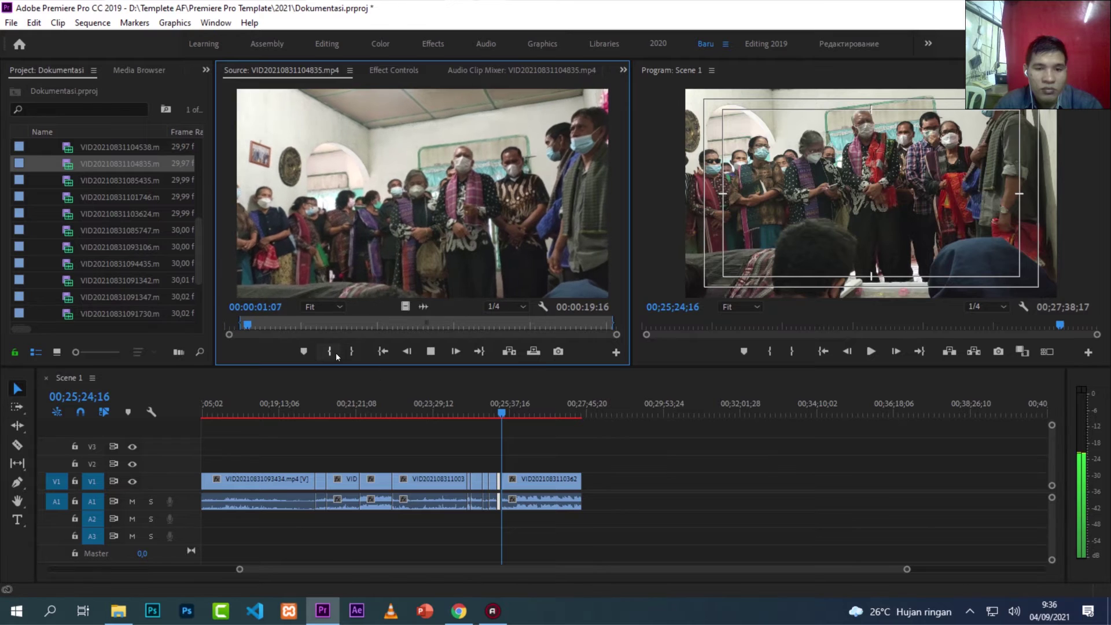
click(503, 413)
key(space)
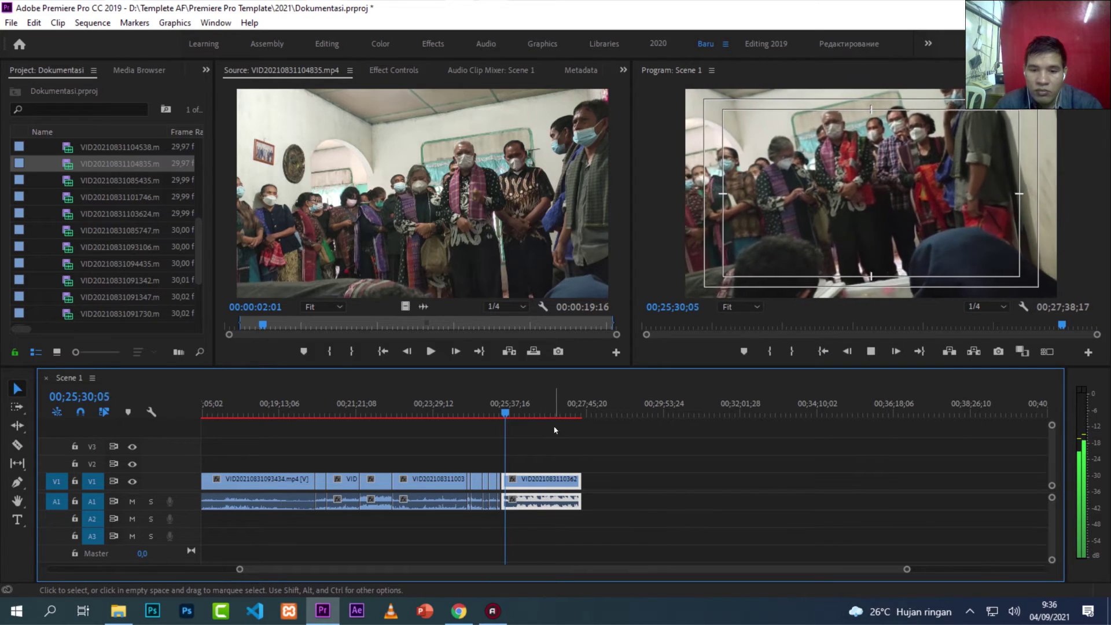
mouse_move(492, 243)
mouse_down()
mouse_move(596, 489)
mouse_move(584, 488)
mouse_up()
click(582, 414)
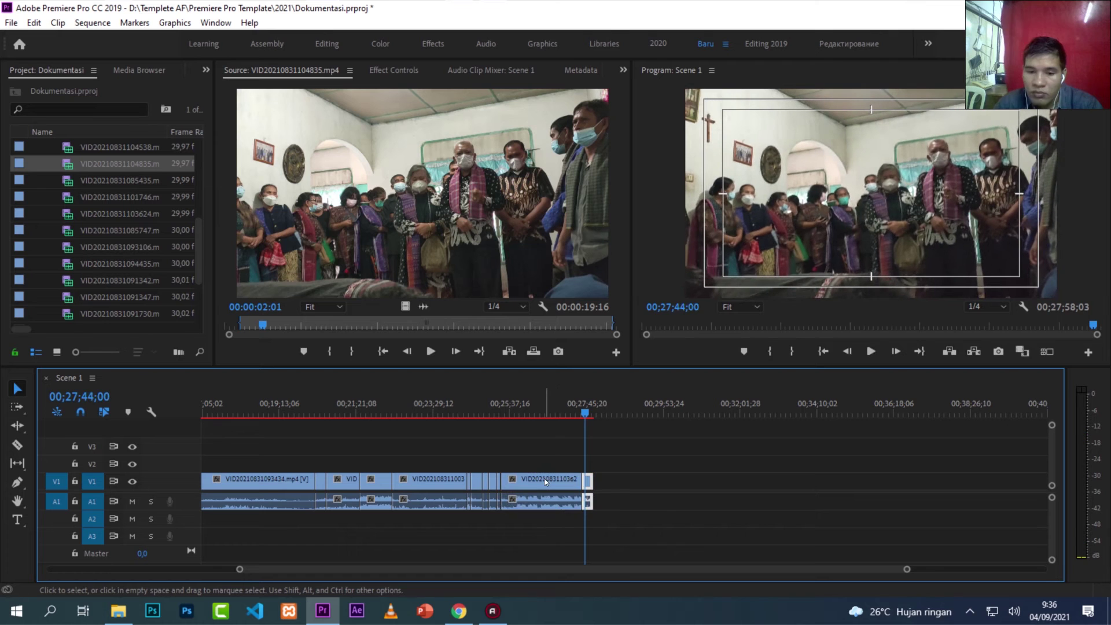
click(530, 412)
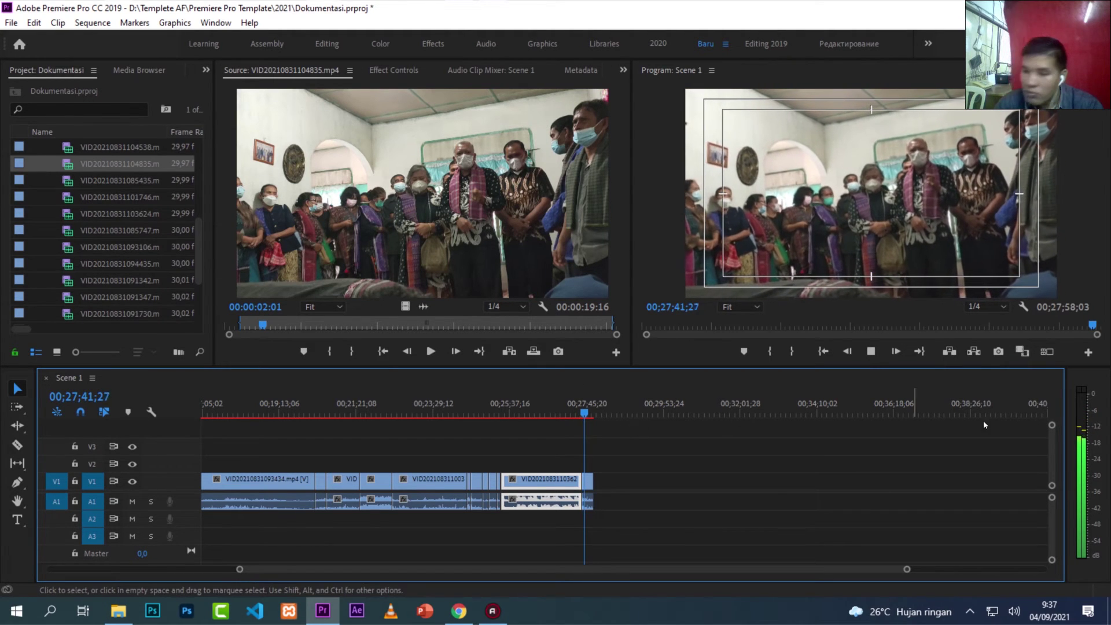
key(super+e)
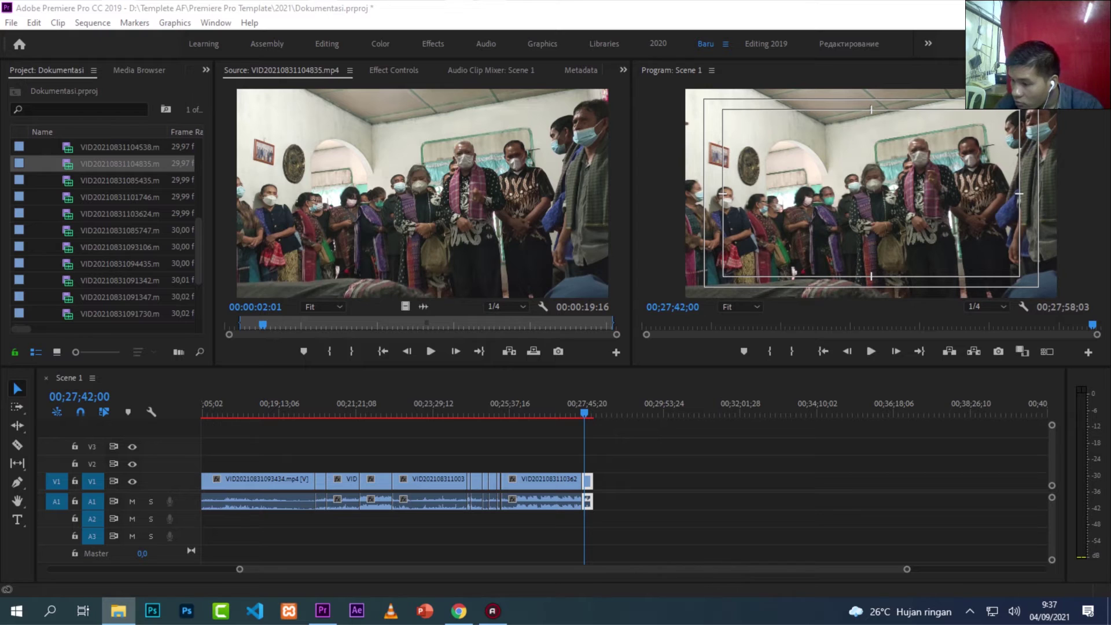
Step: Import VID20210831105802.mp4 and preview it in the Source Monitor from about 6 seconds
drag(630, 341, 154, 243)
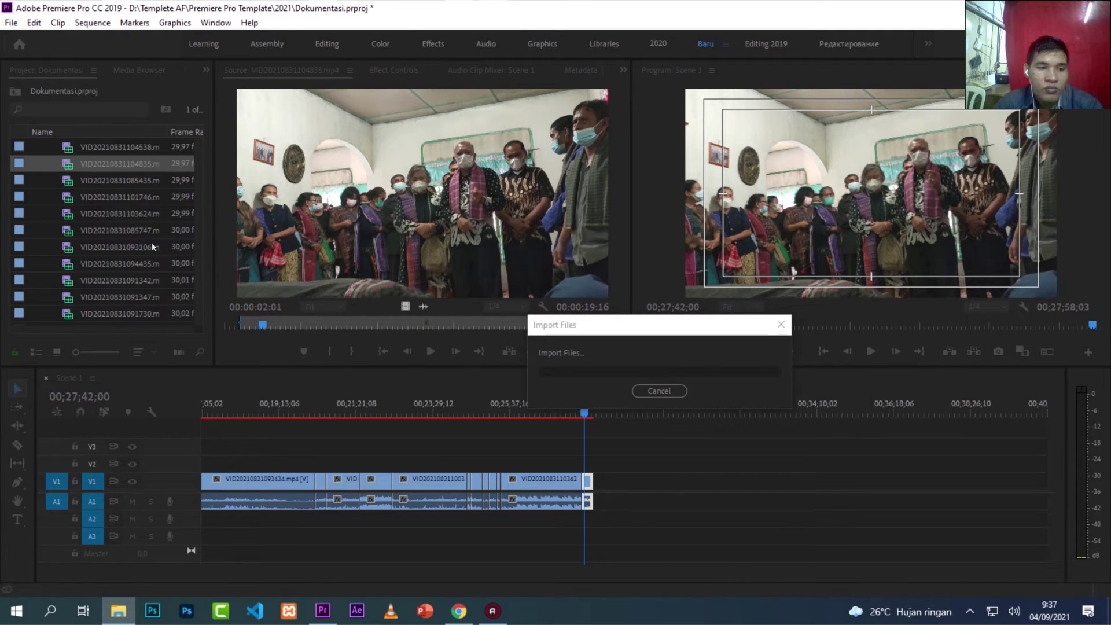
double_click(66, 180)
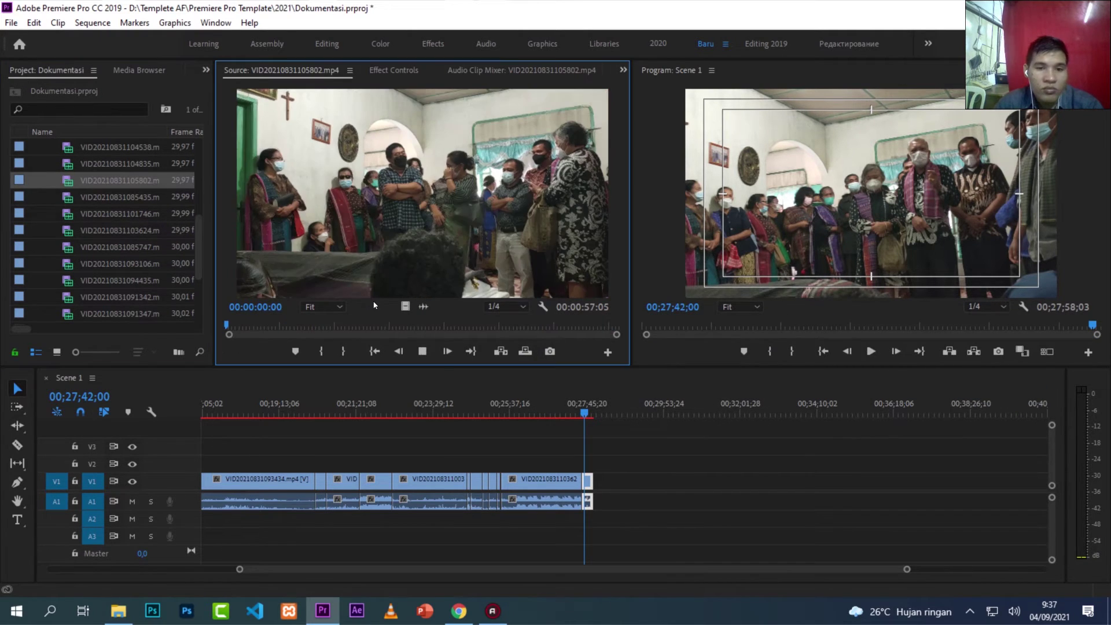
key(space)
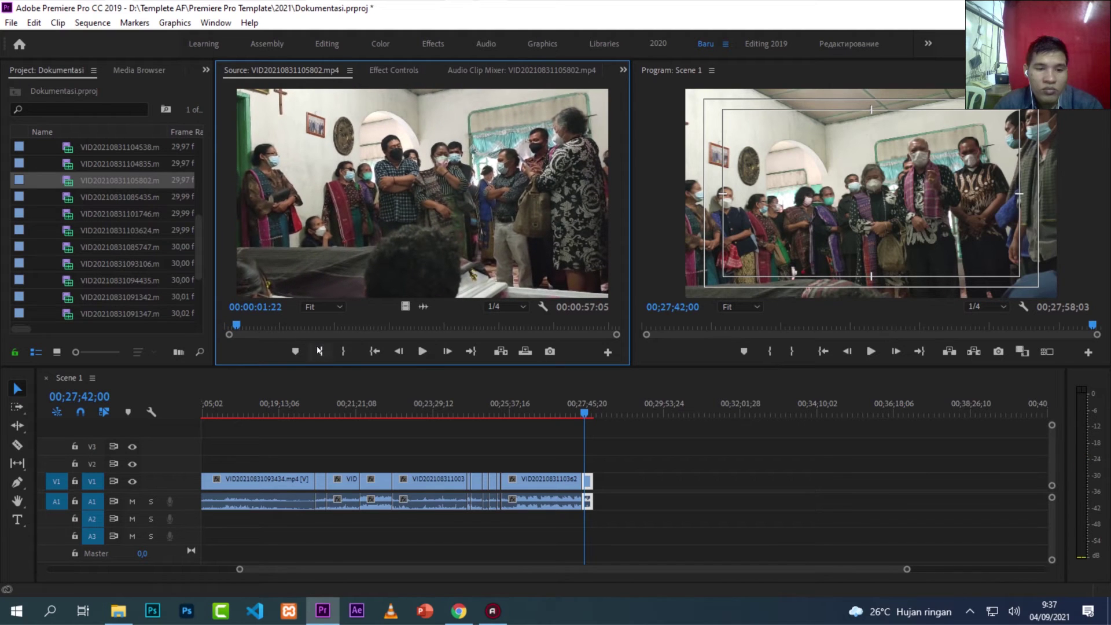
key(space)
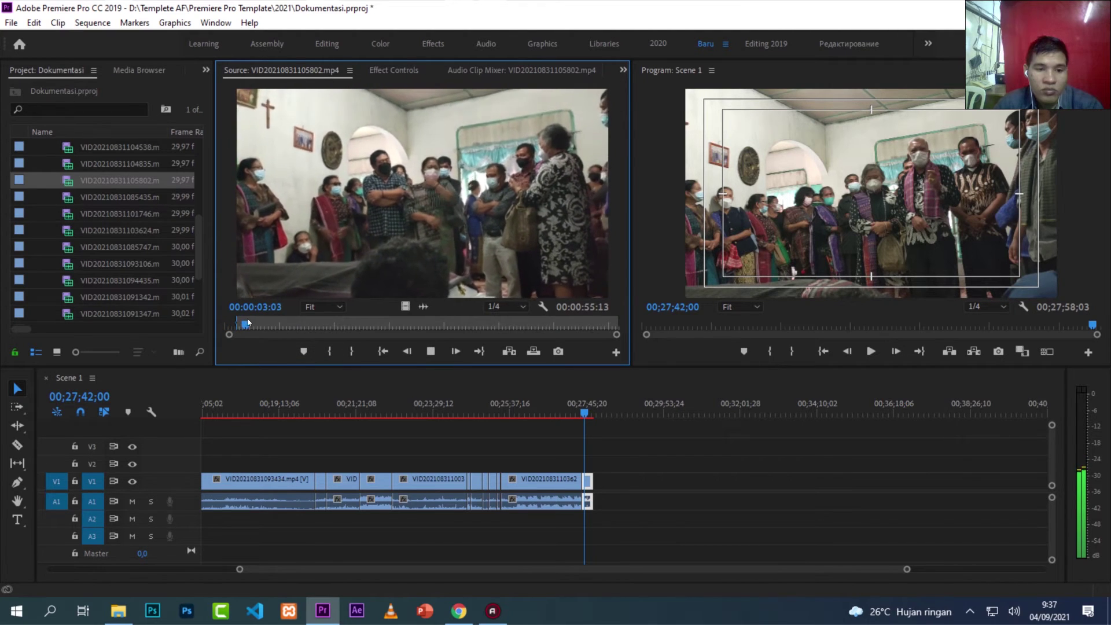
mouse_move(247, 322)
mouse_down()
mouse_move(347, 324)
mouse_move(272, 322)
mouse_up()
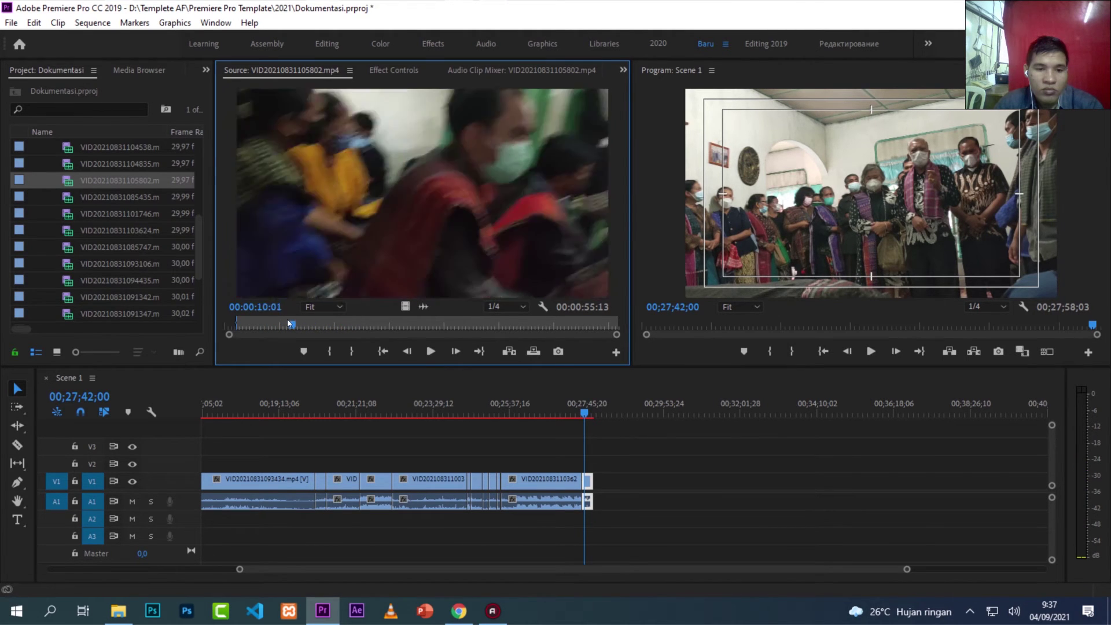
key(space)
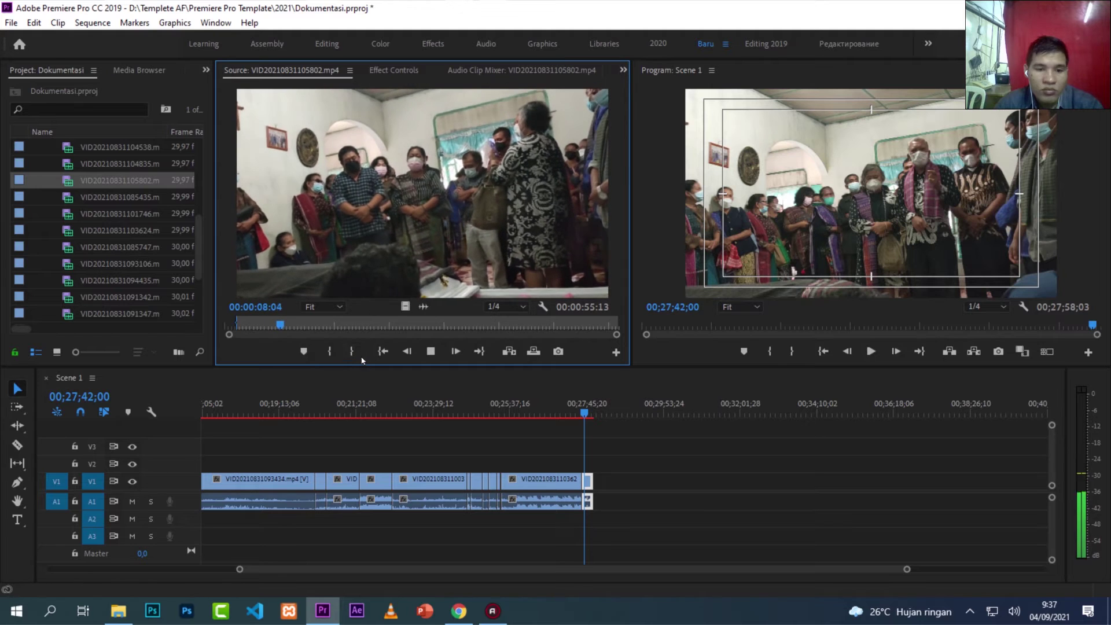
Step: Nudge the last Scene 1 clip's end and set the source In point at 17:28
drag(591, 480, 596, 480)
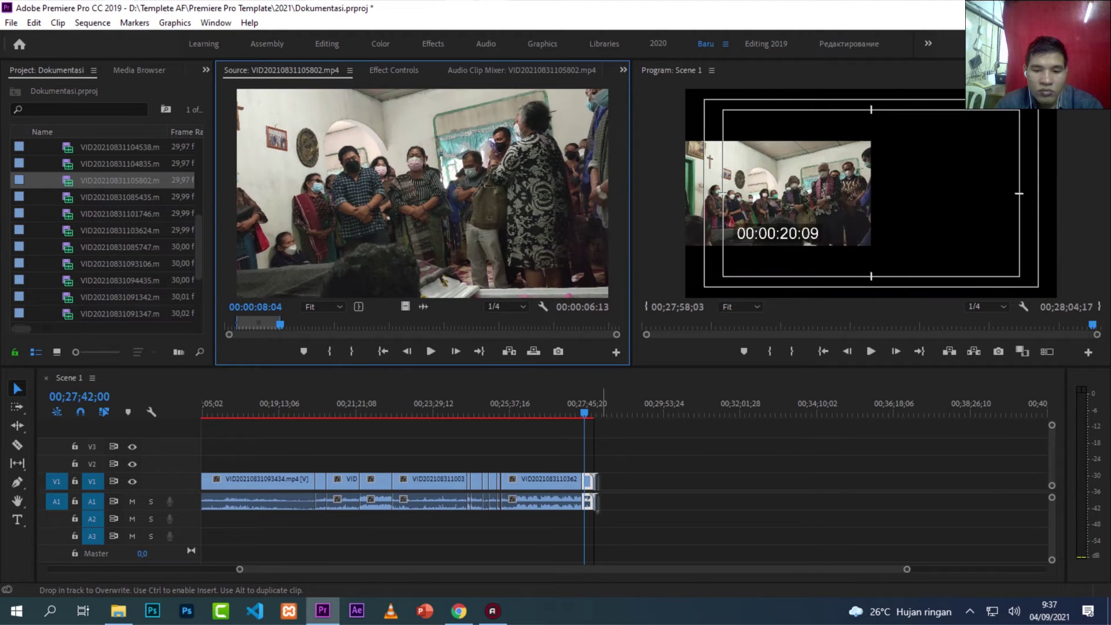
drag(282, 324, 339, 324)
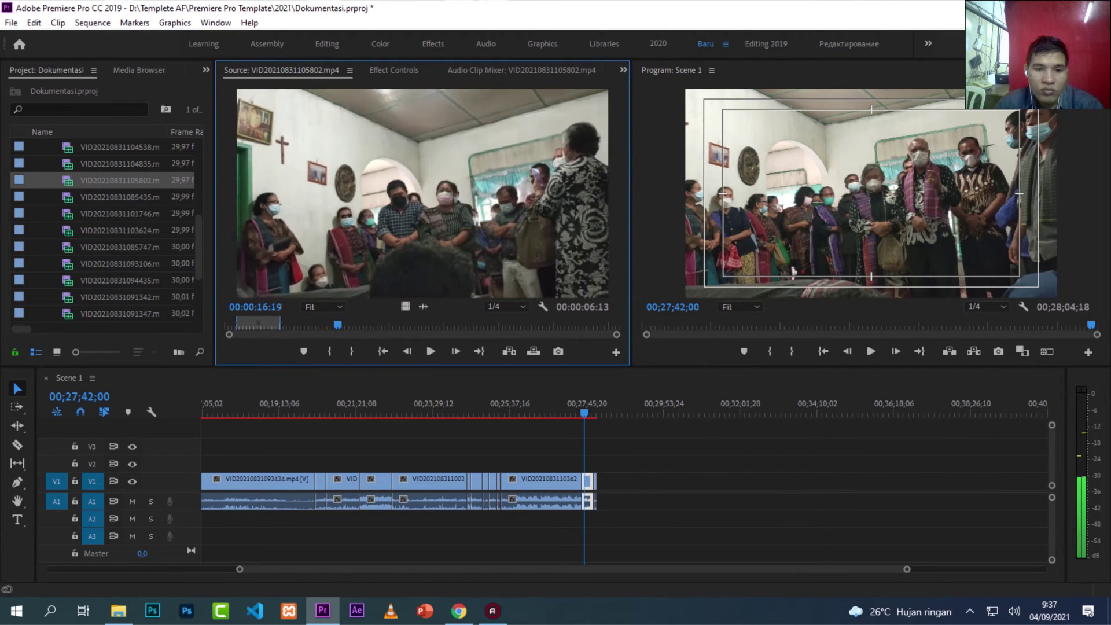
click(334, 351)
key(space)
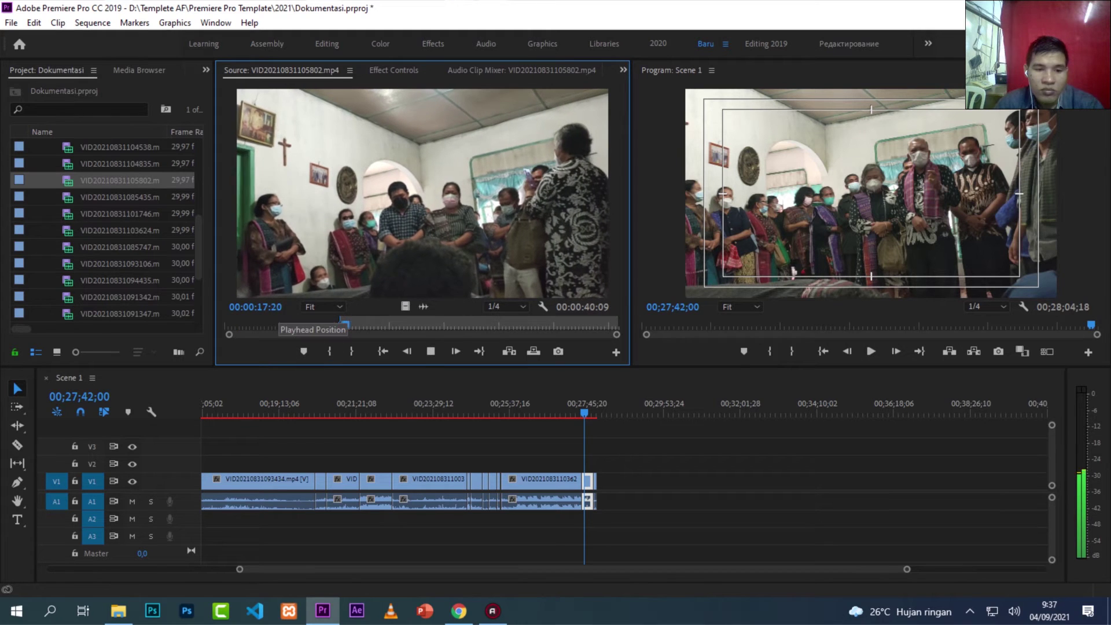
click(330, 351)
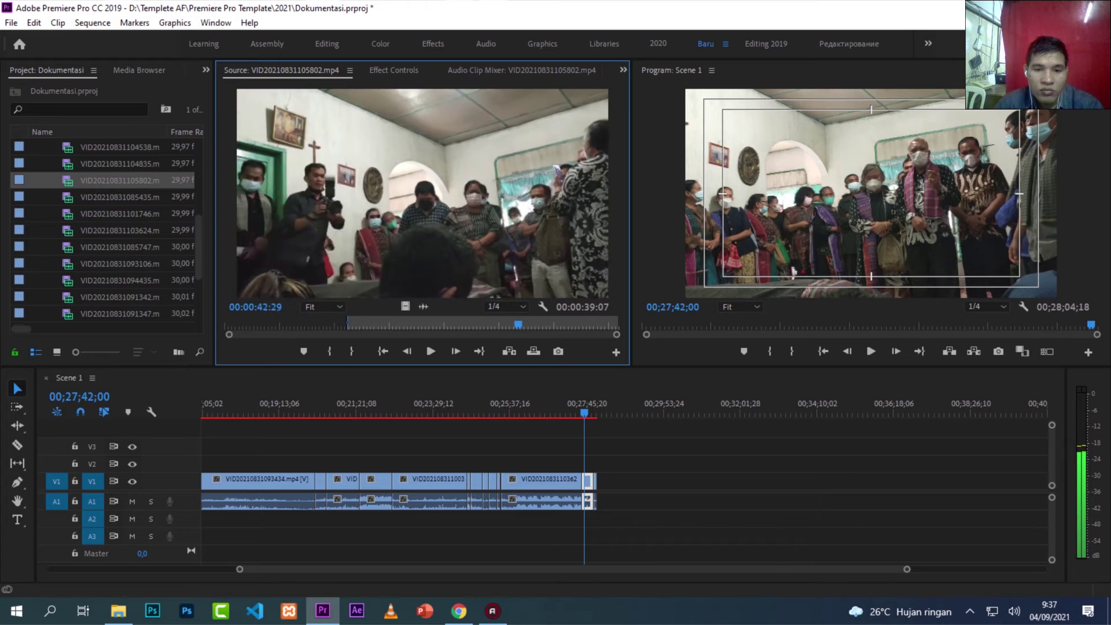
Step: Mark the Out near 53 seconds and append the 00:00:35:12 range to Scene 1's end
key(l)
key(l)
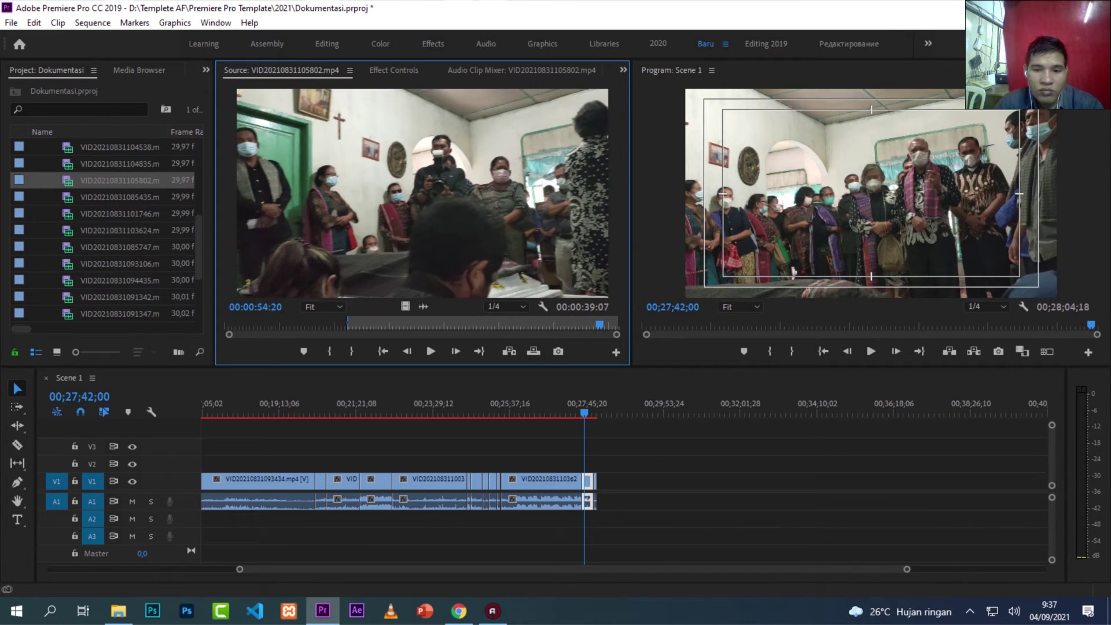
click(581, 325)
key(space)
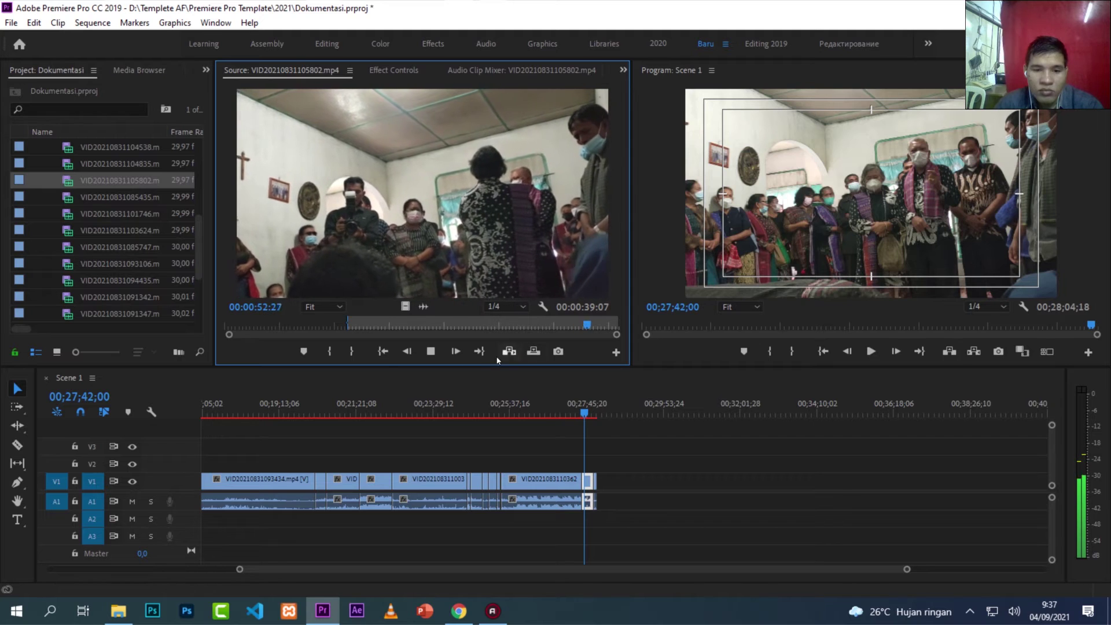
key(space)
mouse_move(422, 196)
mouse_down()
mouse_move(618, 492)
mouse_move(607, 490)
mouse_up()
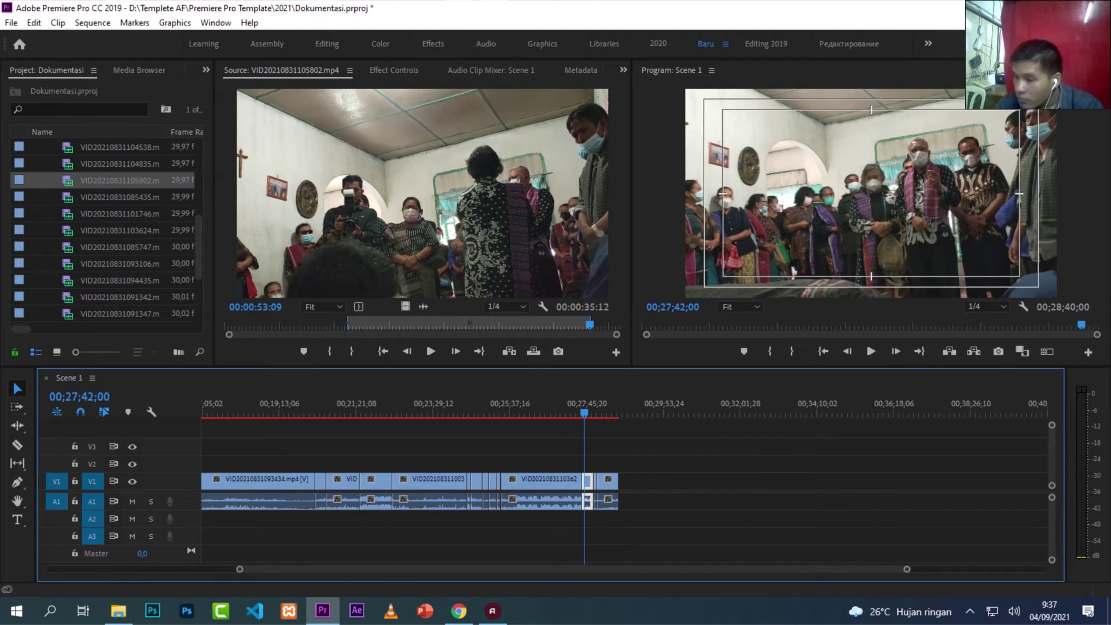
click(118, 610)
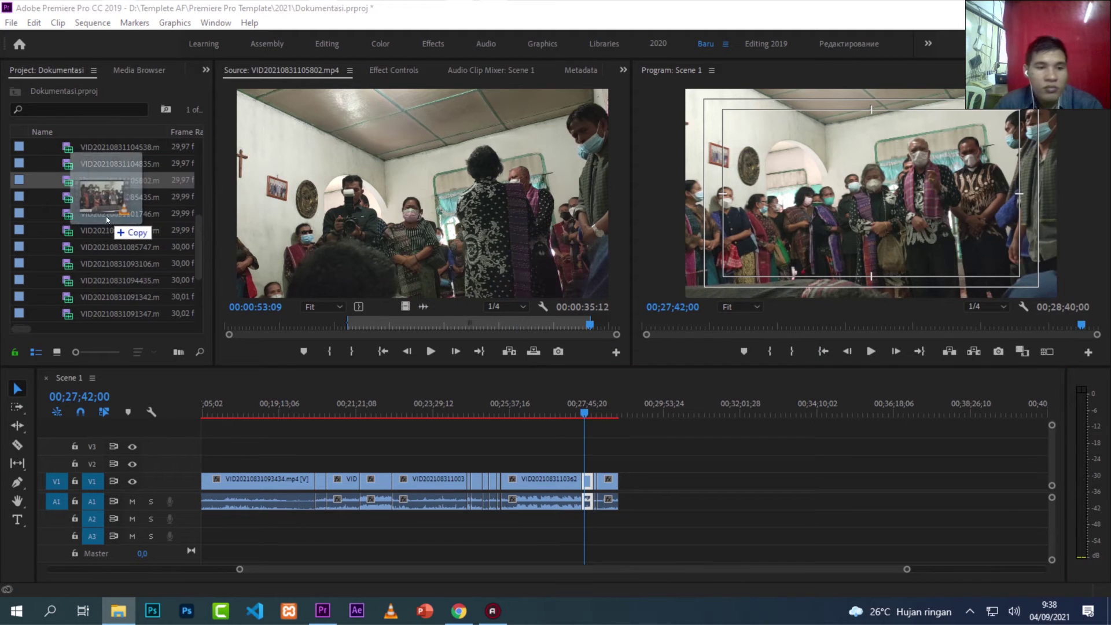
drag(482, 312, 107, 219)
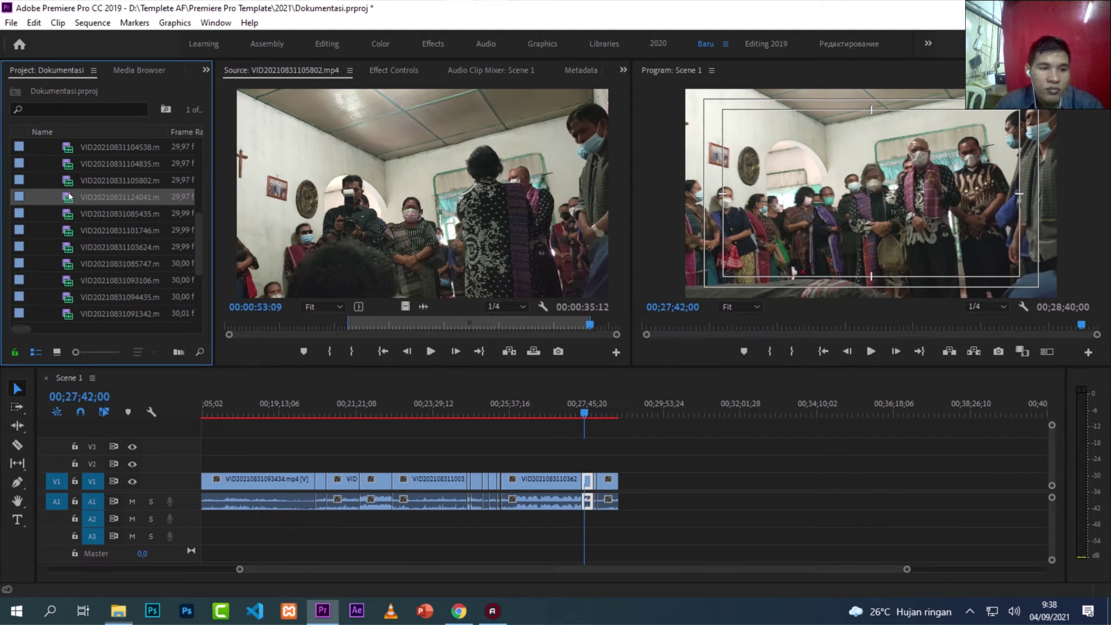
double_click(69, 196)
click(430, 351)
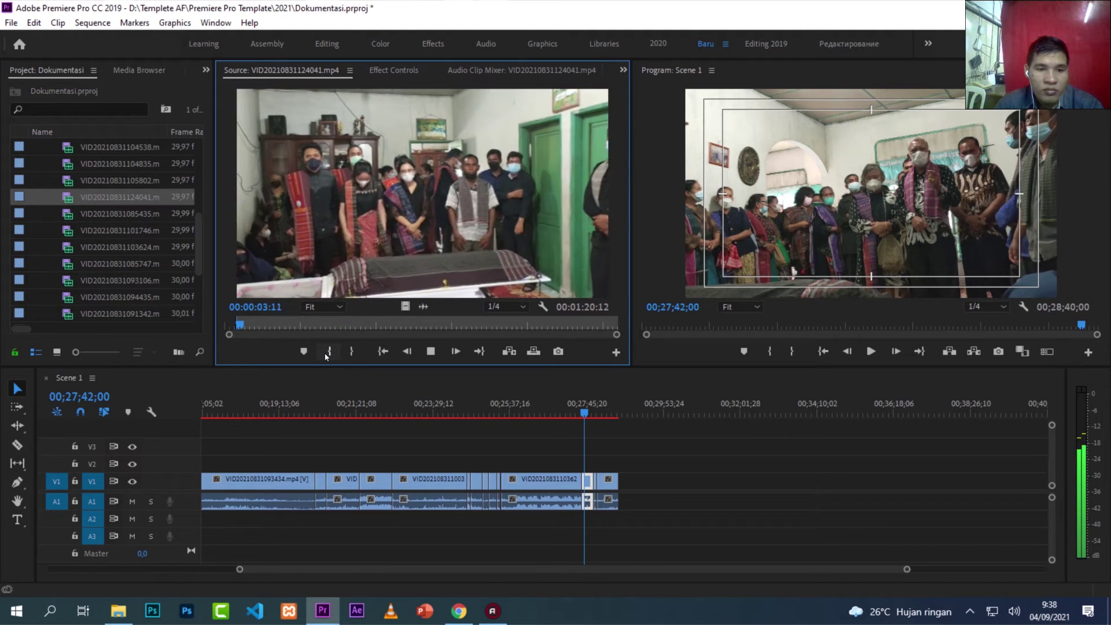
drag(253, 326, 273, 326)
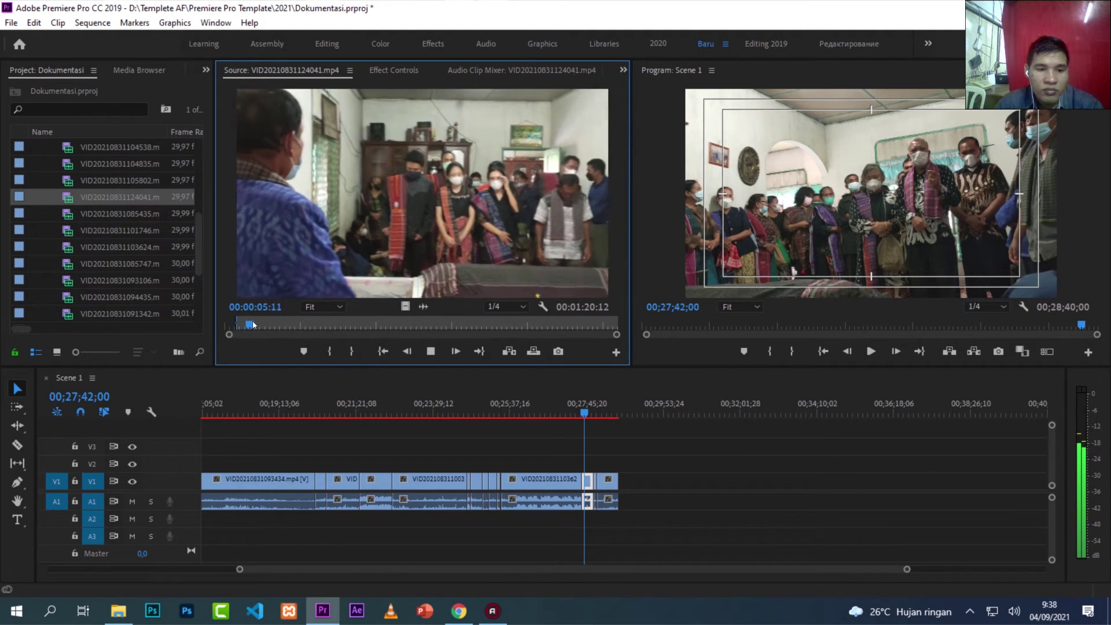
key(space)
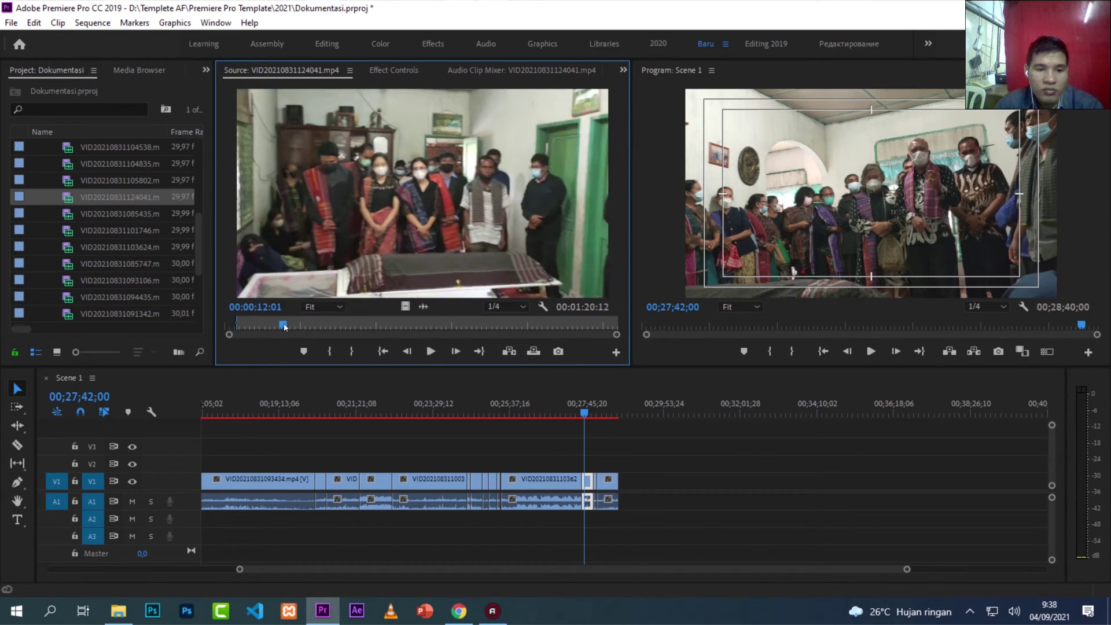
click(257, 328)
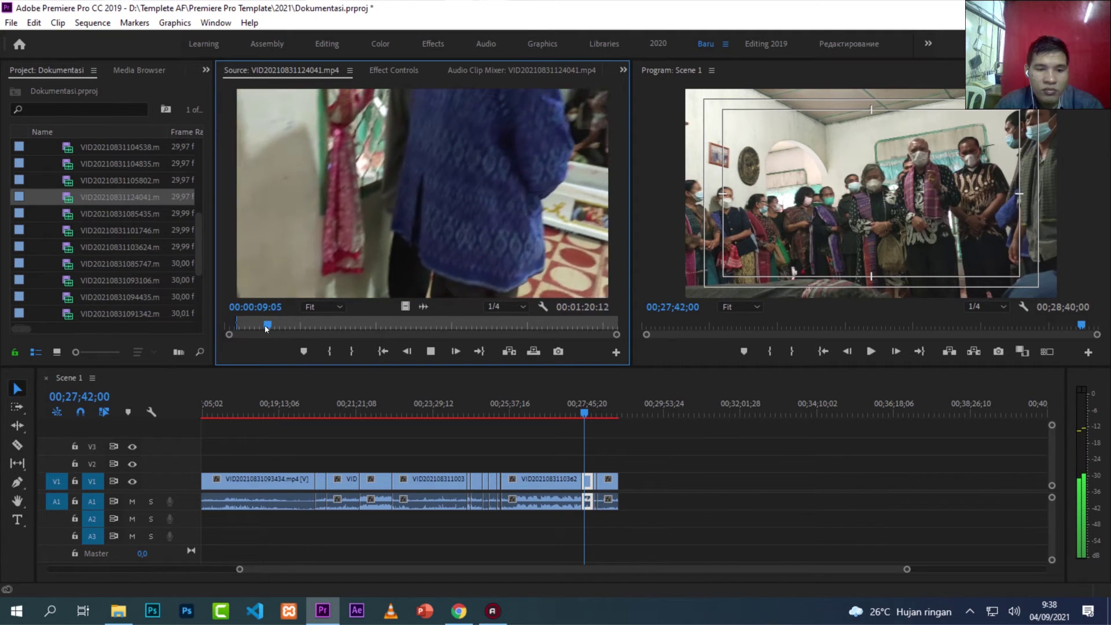
drag(265, 327, 490, 328)
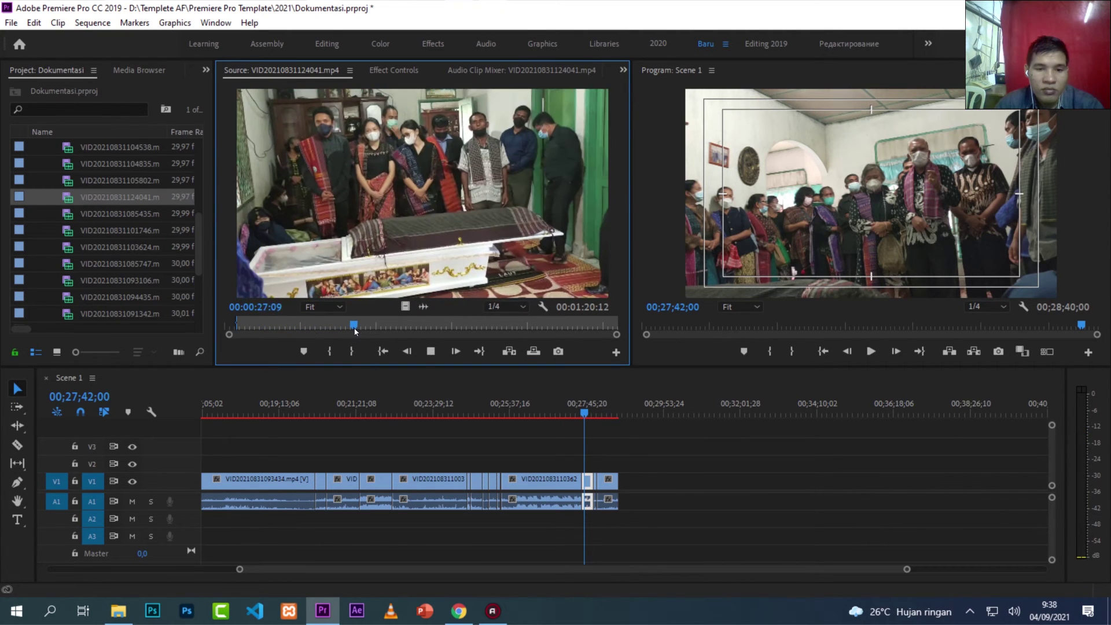
drag(521, 328, 602, 327)
key(space)
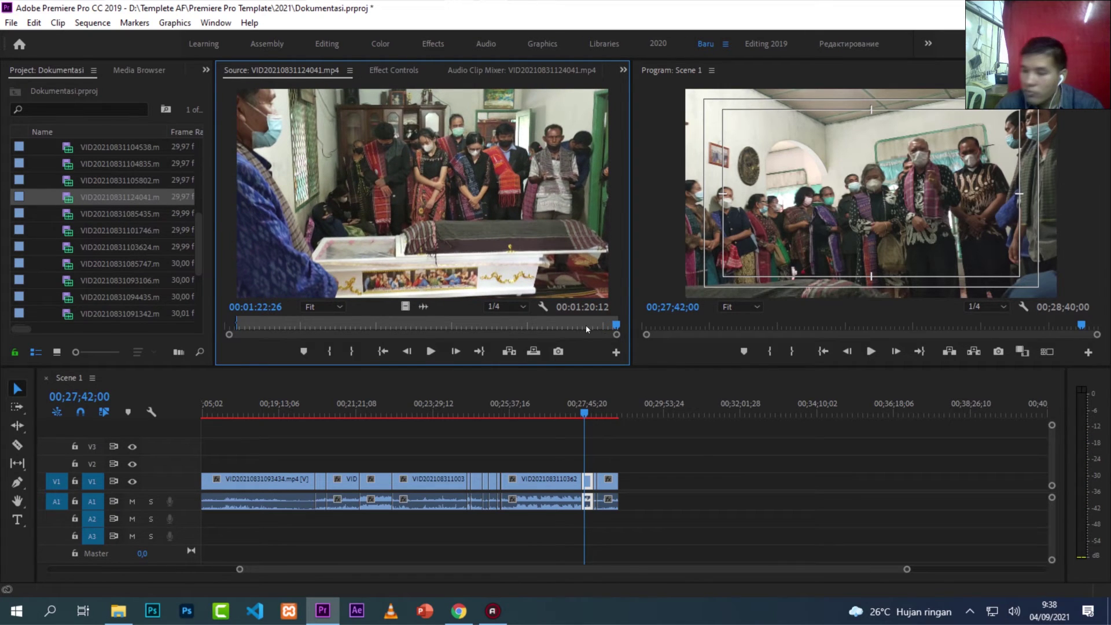
drag(455, 238, 636, 480)
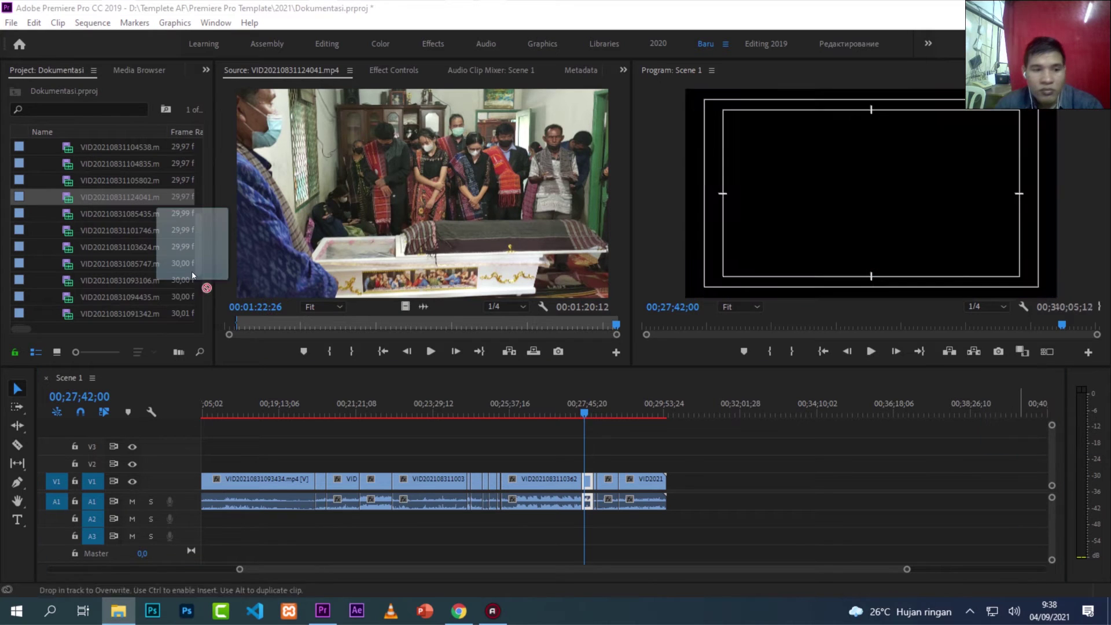
drag(972, 446, 137, 267)
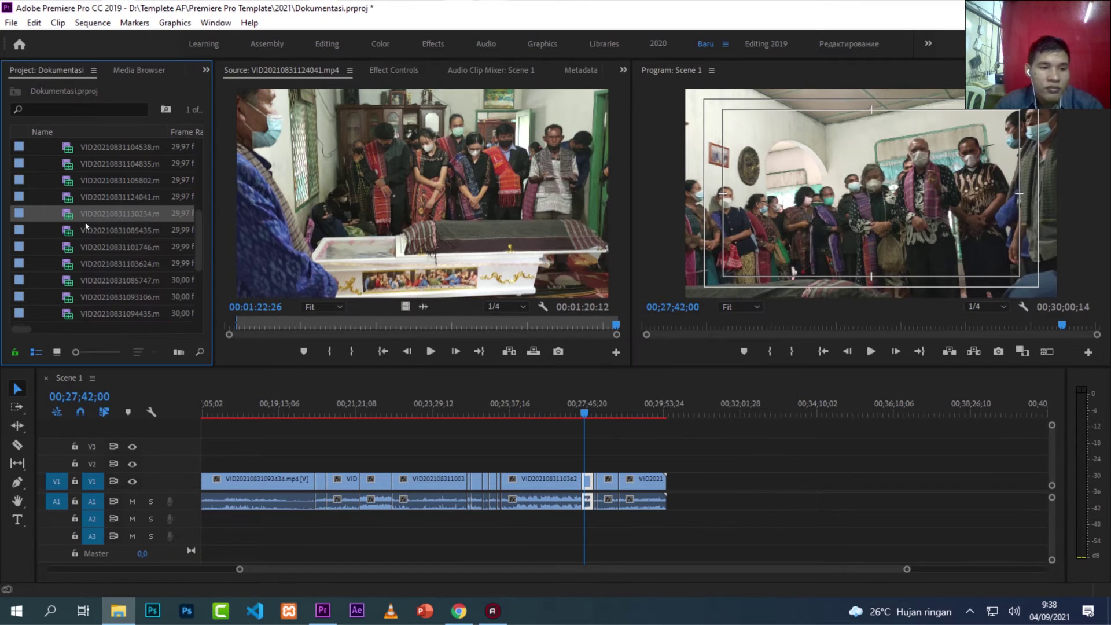
drag(71, 218, 370, 339)
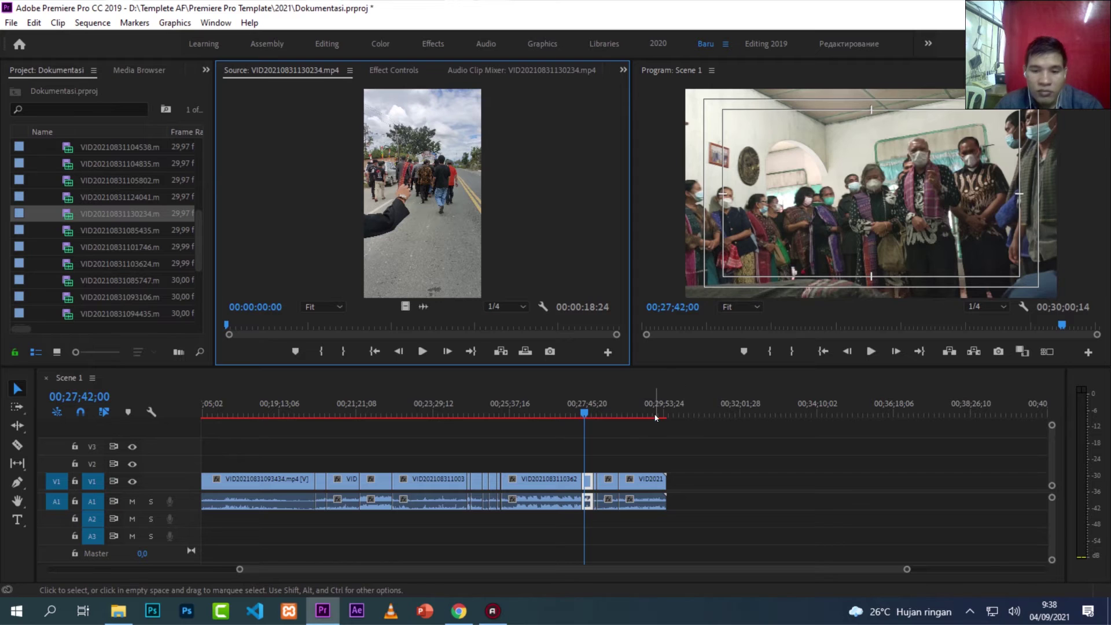
key(space)
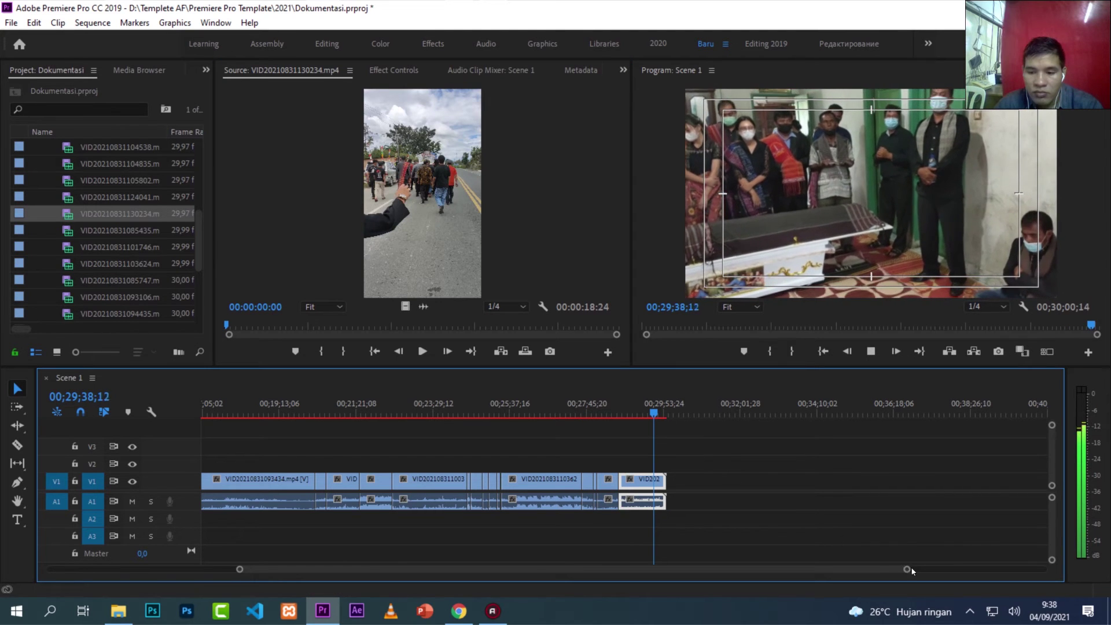
scroll(745, 522, up, 5)
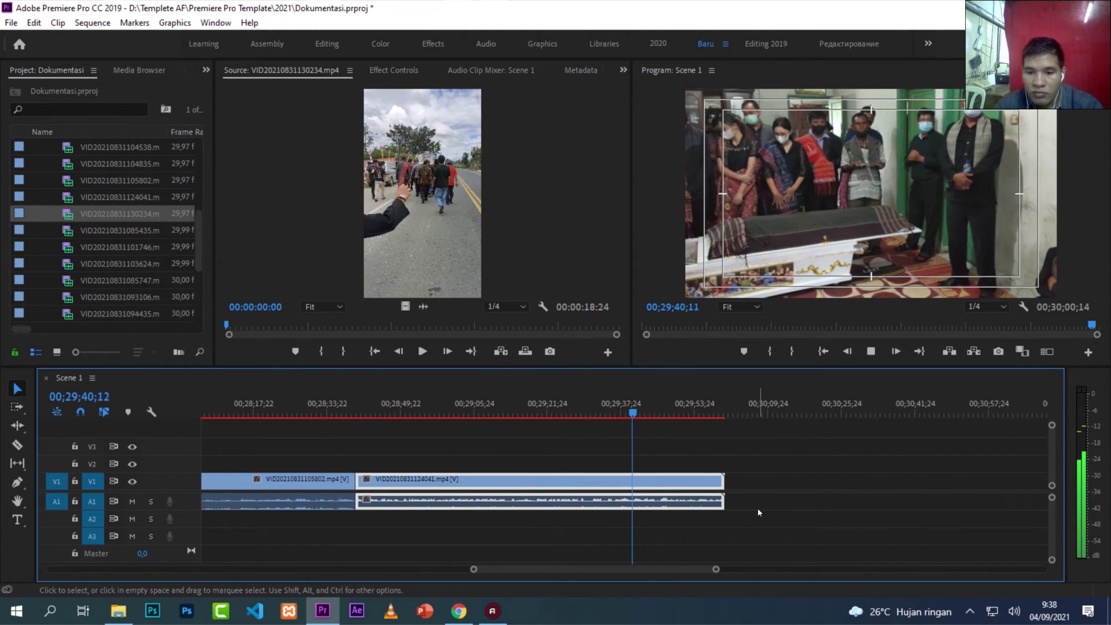
click(648, 486)
click(649, 404)
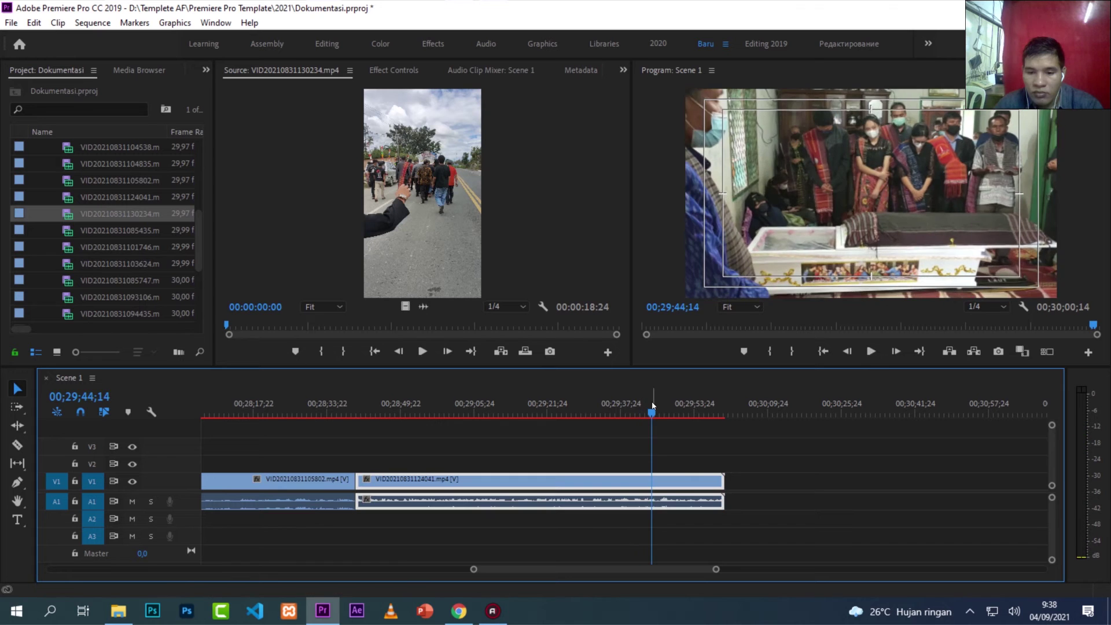
click(694, 411)
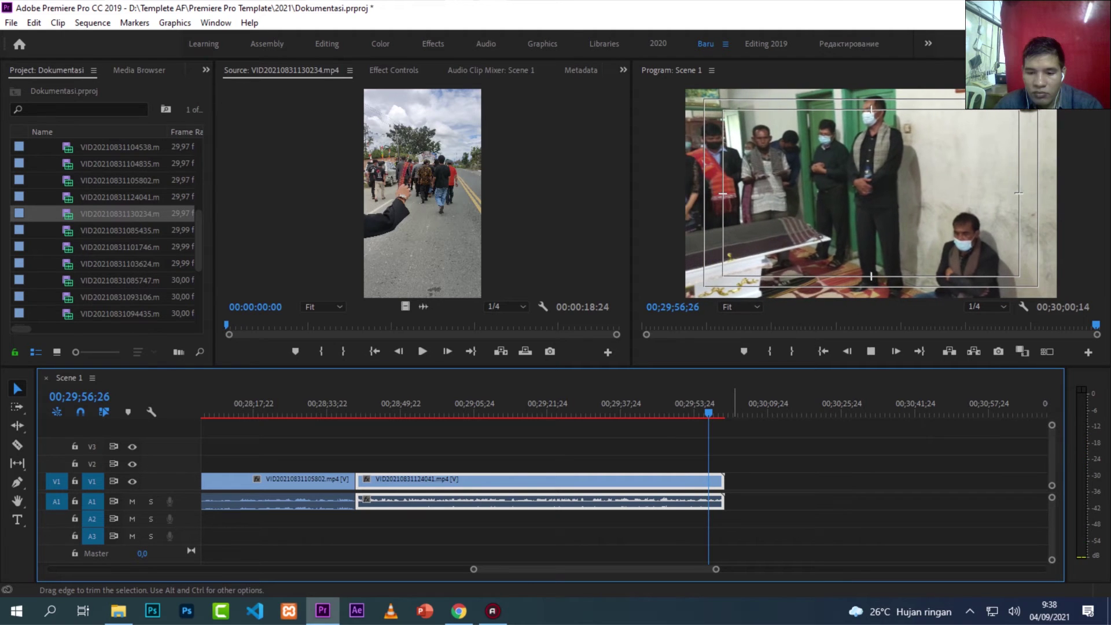
key(space)
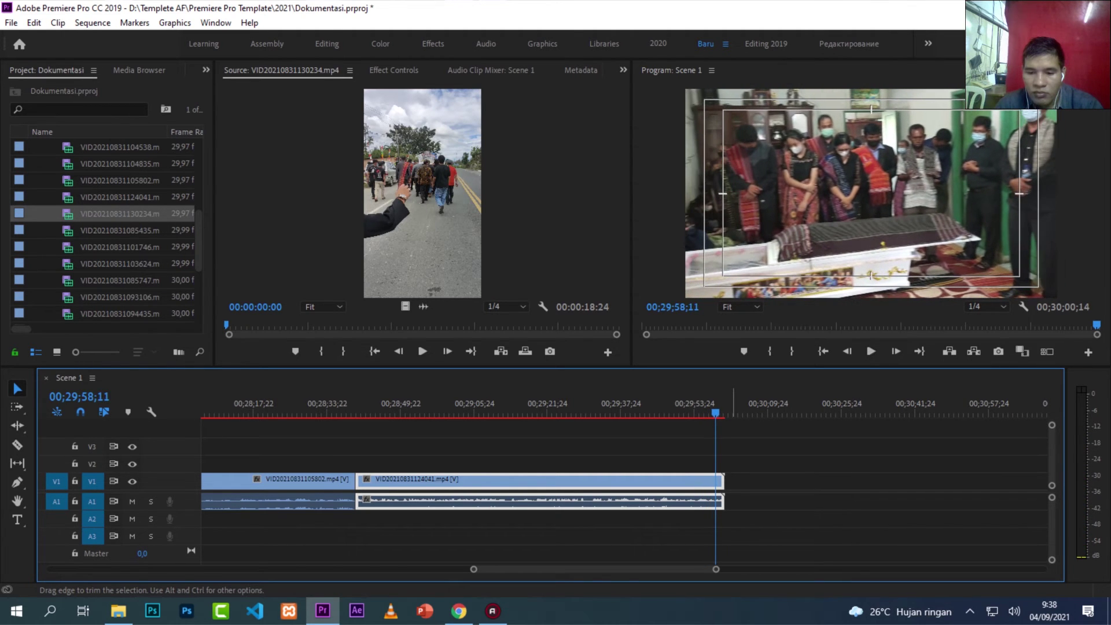
click(711, 412)
key(space)
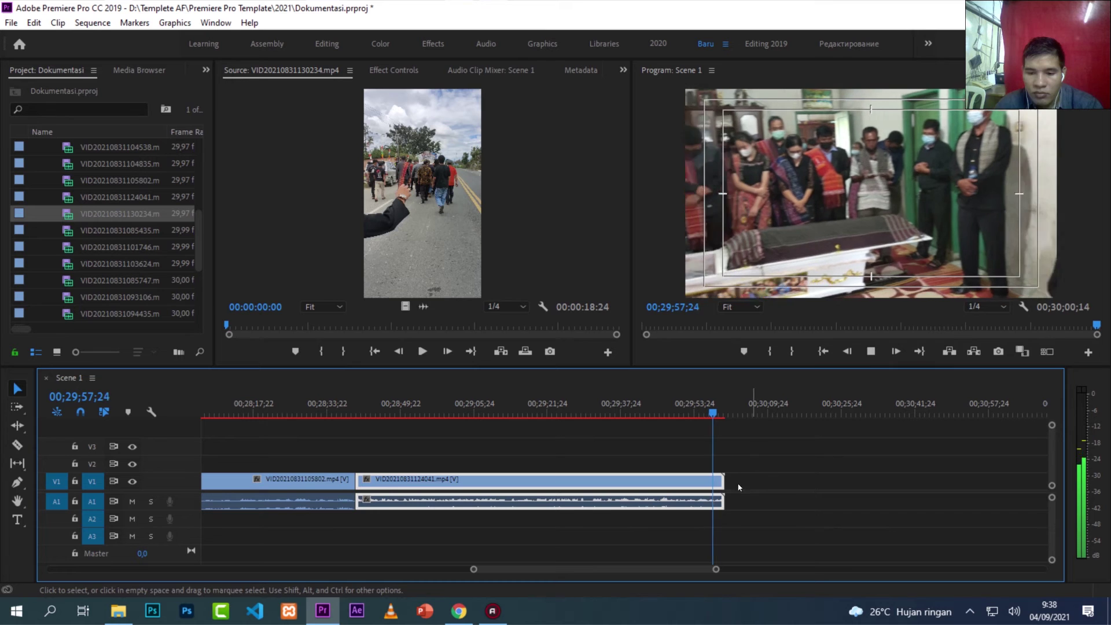
drag(723, 501, 714, 501)
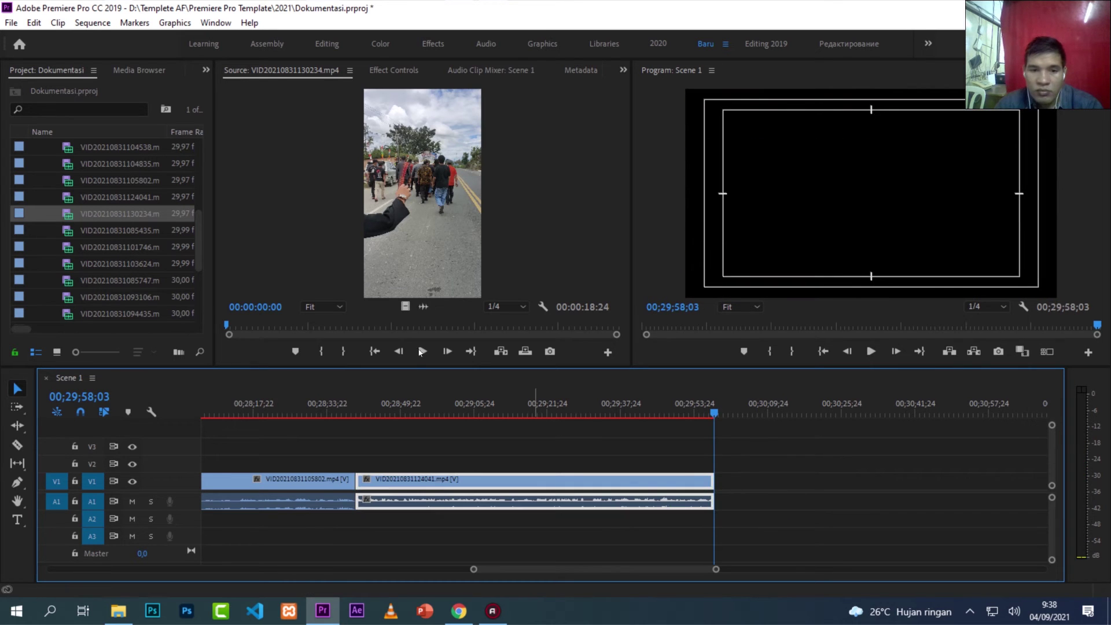
Step: Pick start frames in the road procession clip and append two portions to Scene 1's end
mouse_move(248, 330)
mouse_down()
mouse_move(495, 337)
mouse_move(236, 339)
mouse_up()
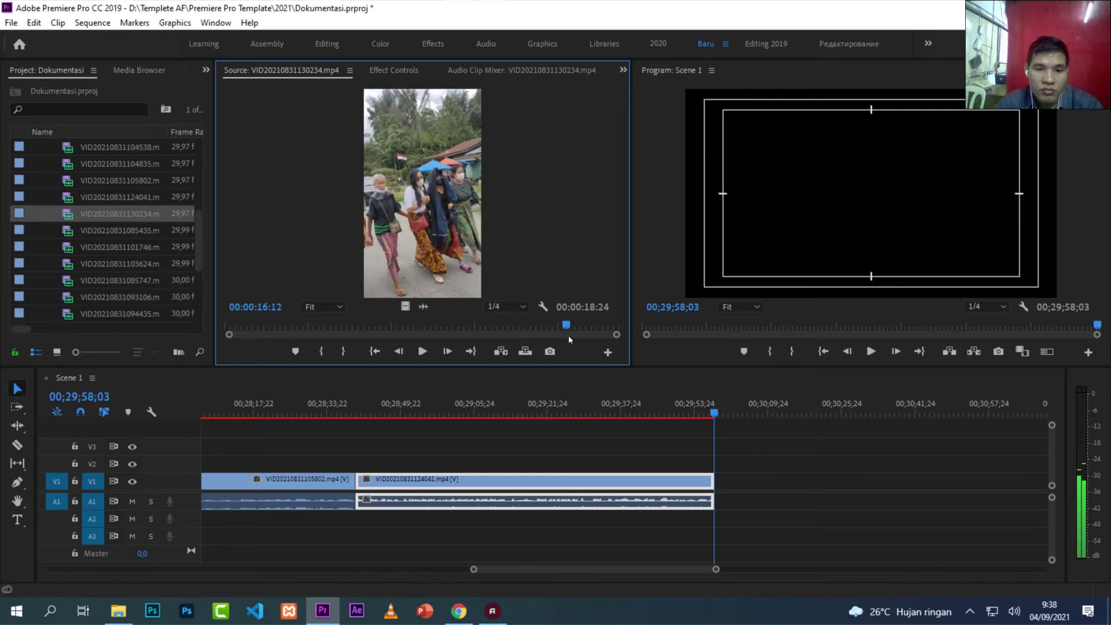
drag(236, 338, 327, 328)
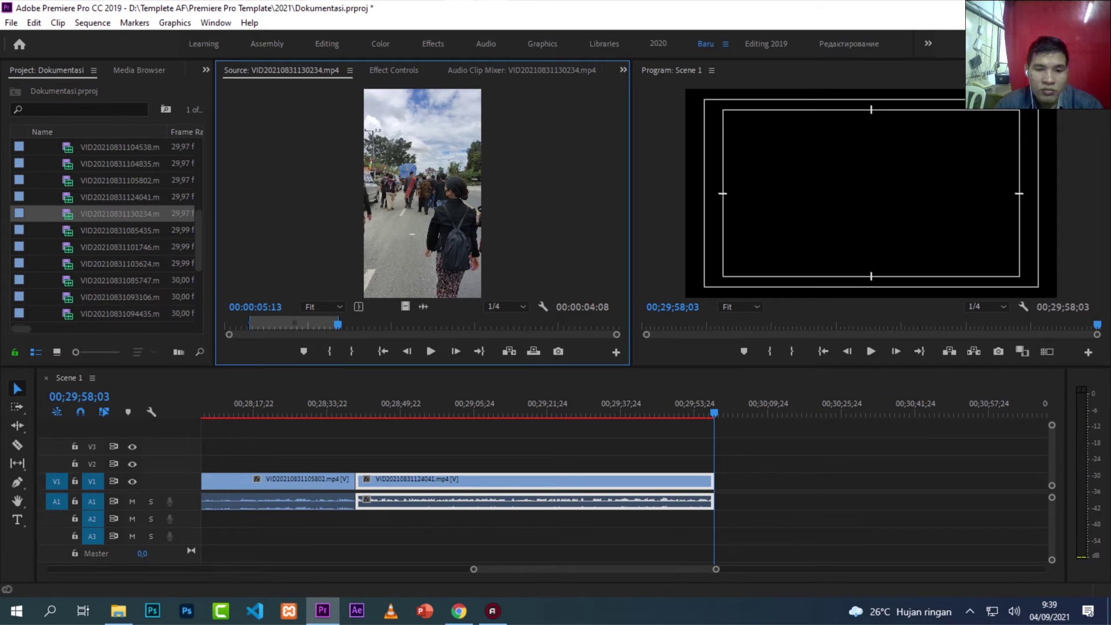
drag(749, 486, 723, 486)
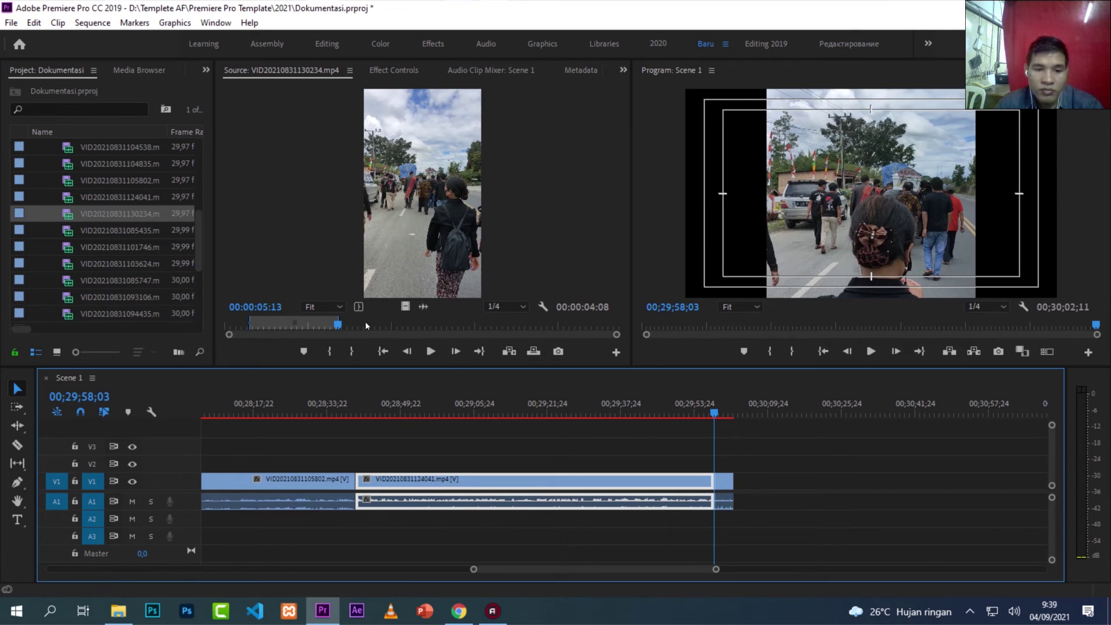
drag(366, 326, 432, 327)
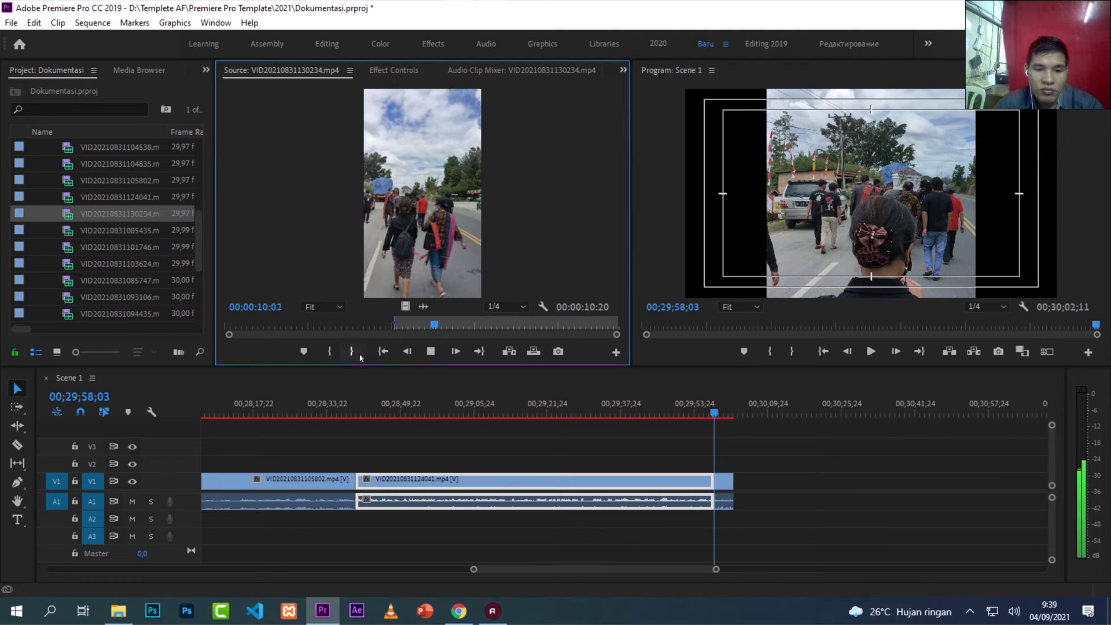
drag(392, 297, 712, 431)
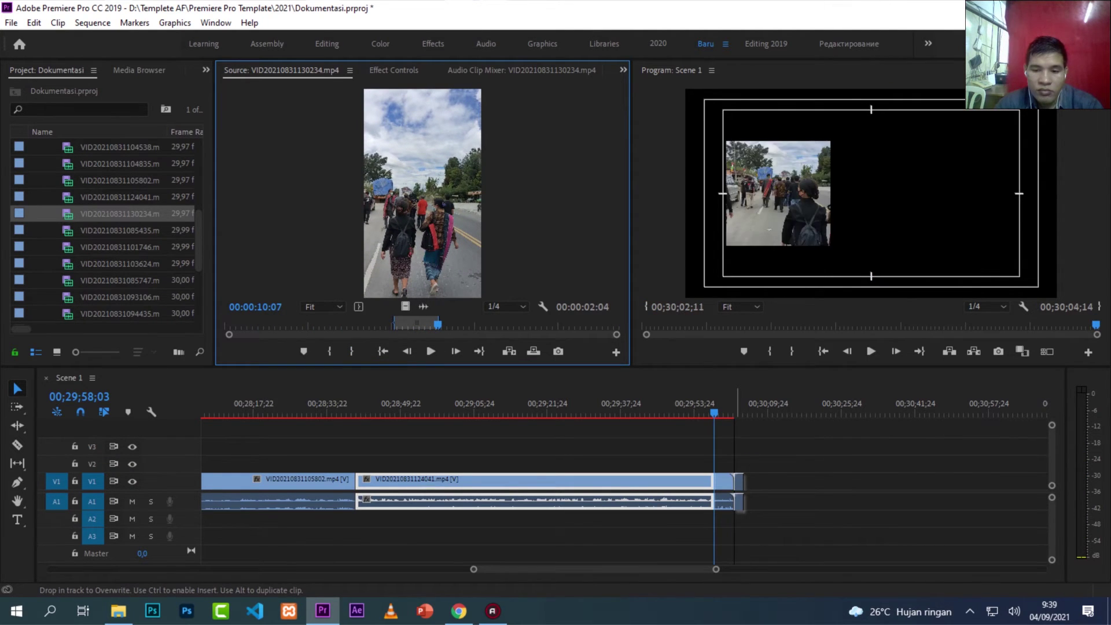
drag(732, 483, 732, 483)
Step: Mark a 00:00:03:05 procession range starting at 00:00:15:19 and import the graveside video file
mouse_move(511, 330)
mouse_down()
mouse_move(613, 337)
mouse_move(553, 340)
mouse_up()
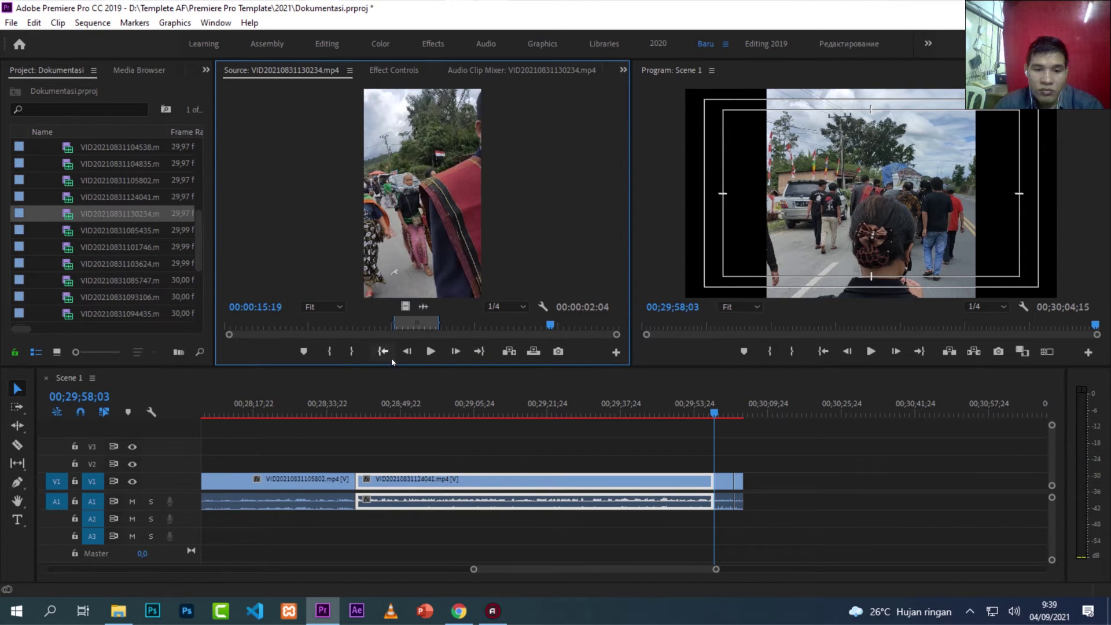
click(334, 353)
key(space)
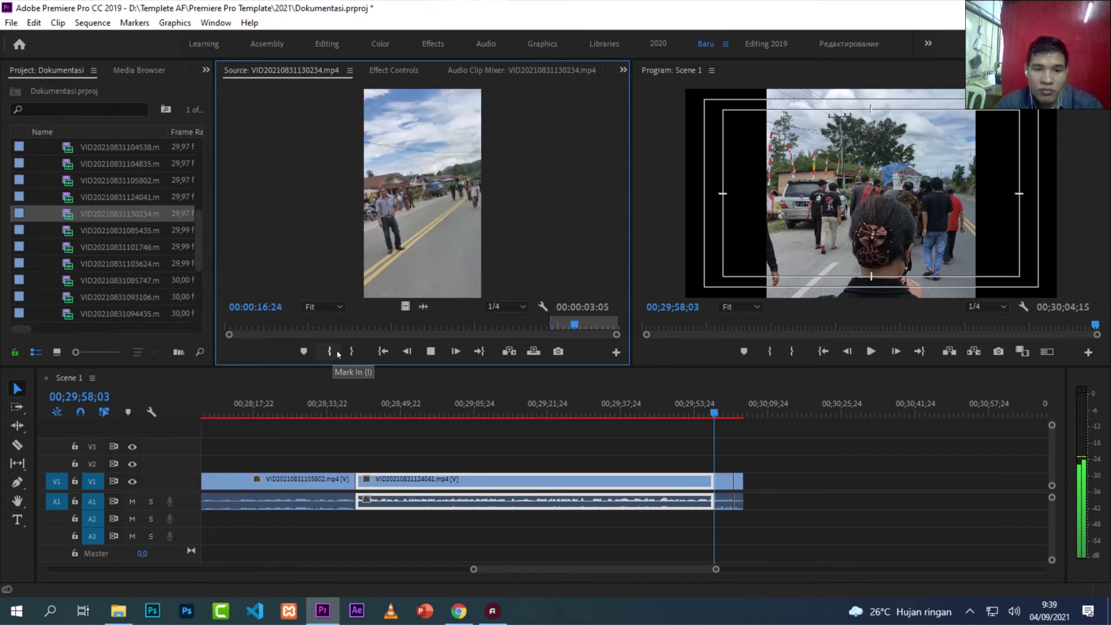
click(552, 331)
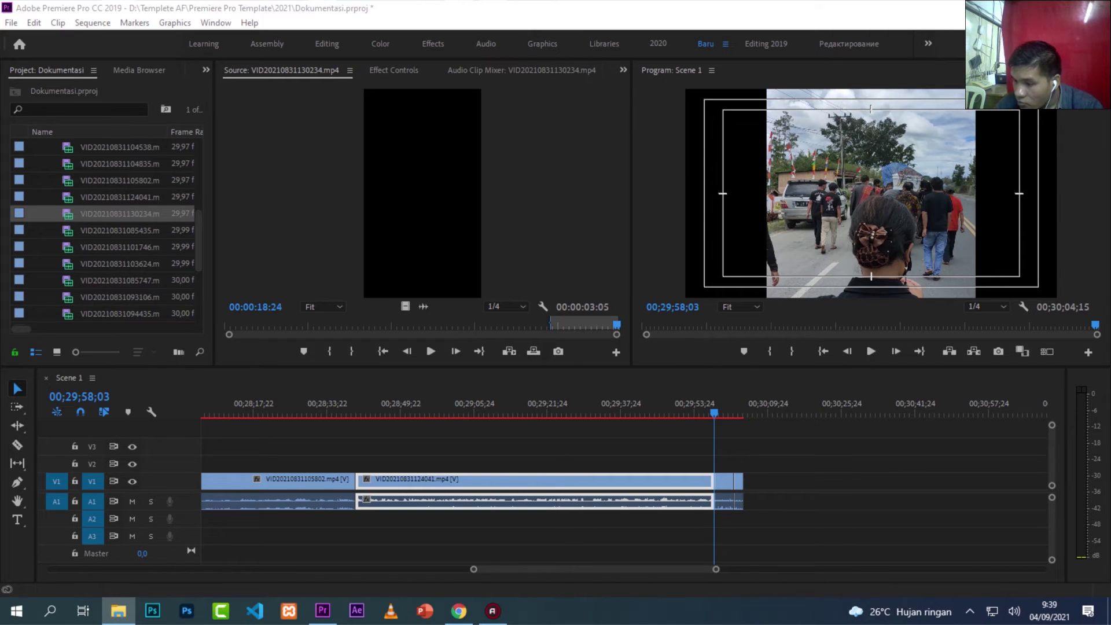
drag(1033, 474, 258, 286)
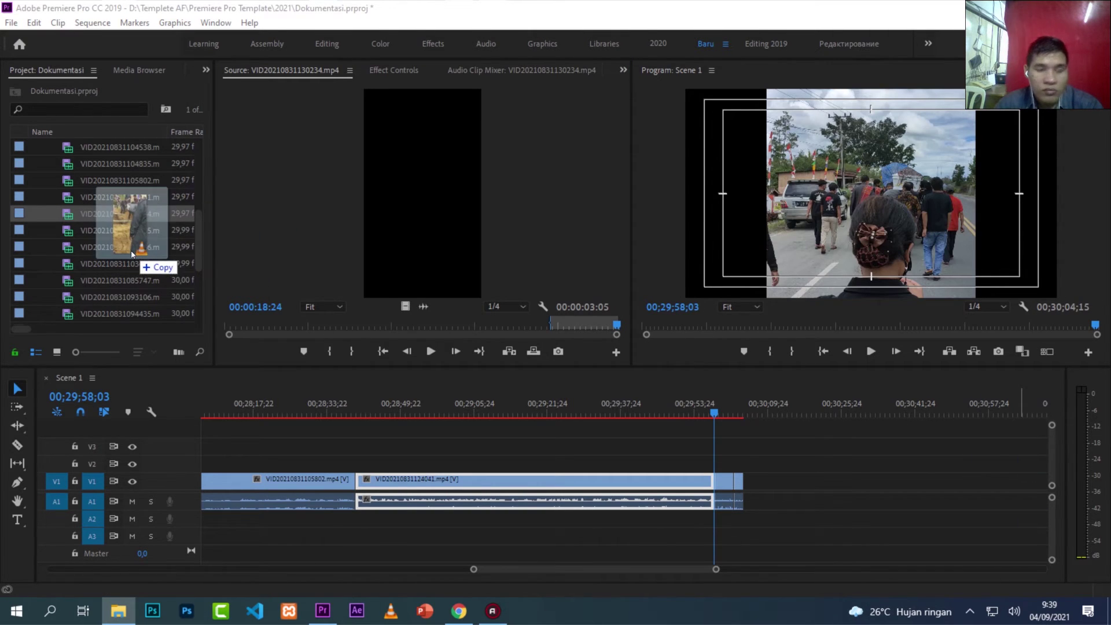
drag(132, 253, 132, 254)
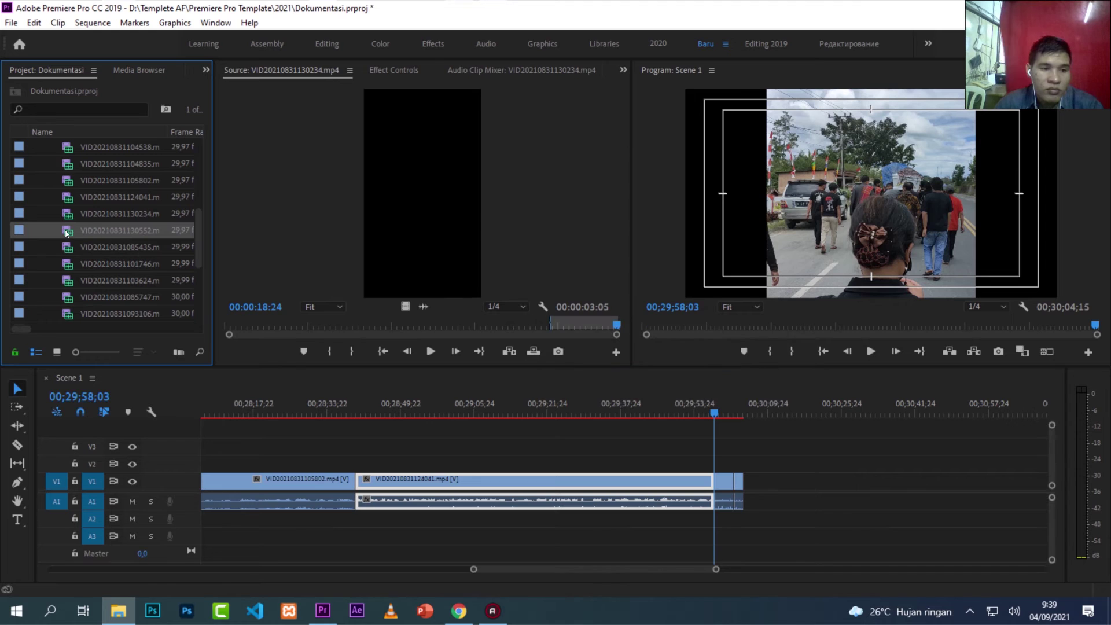
double_click(66, 233)
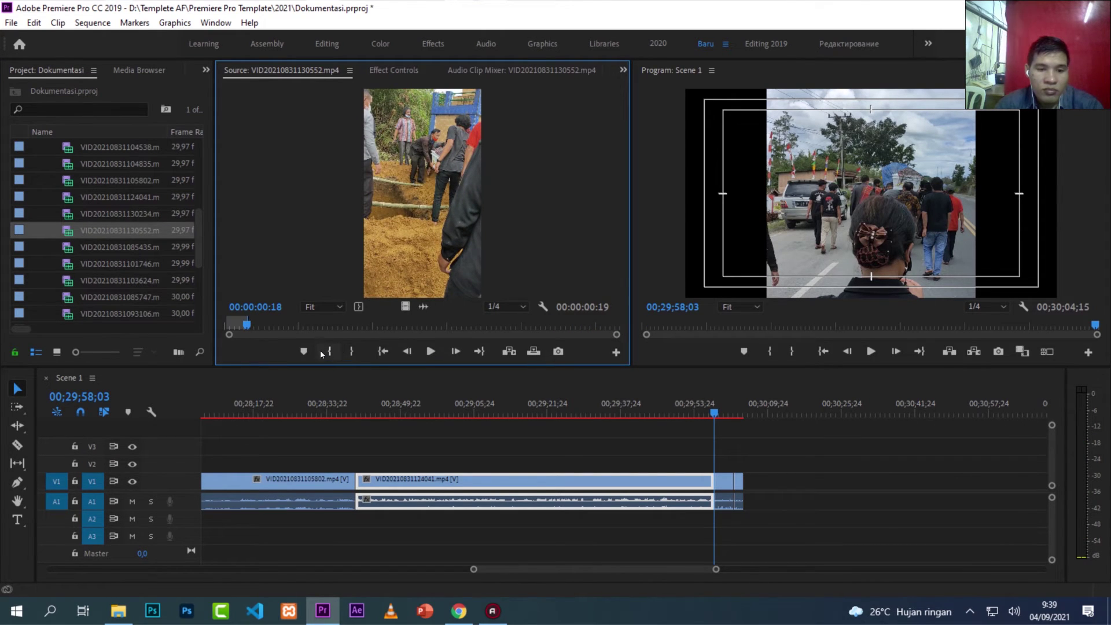
drag(252, 324, 621, 325)
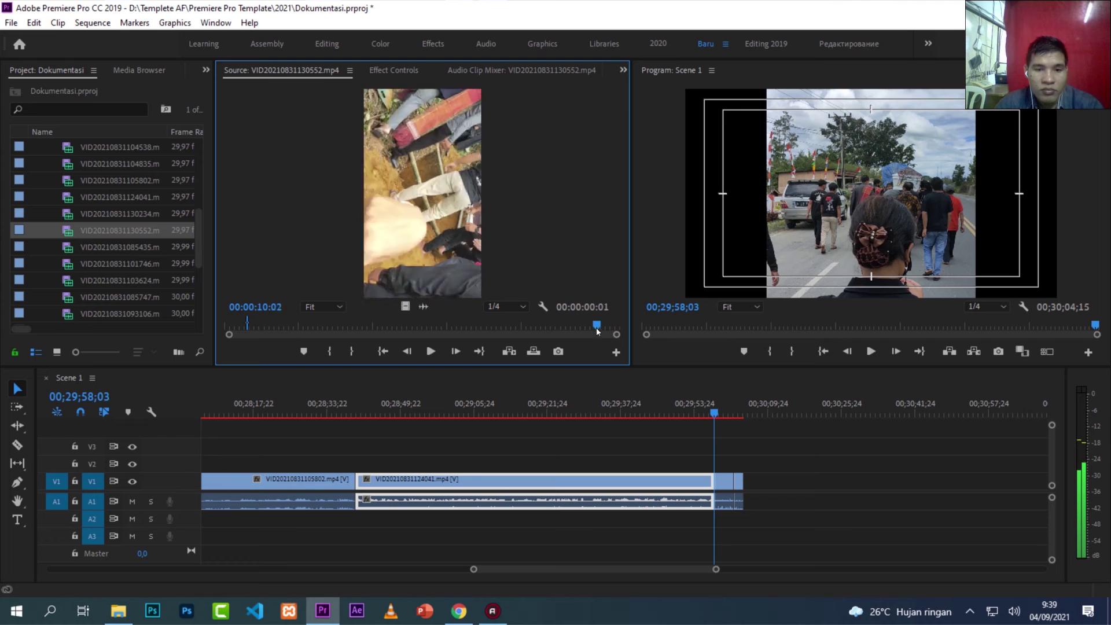
drag(622, 326, 530, 327)
key(space)
key(space)
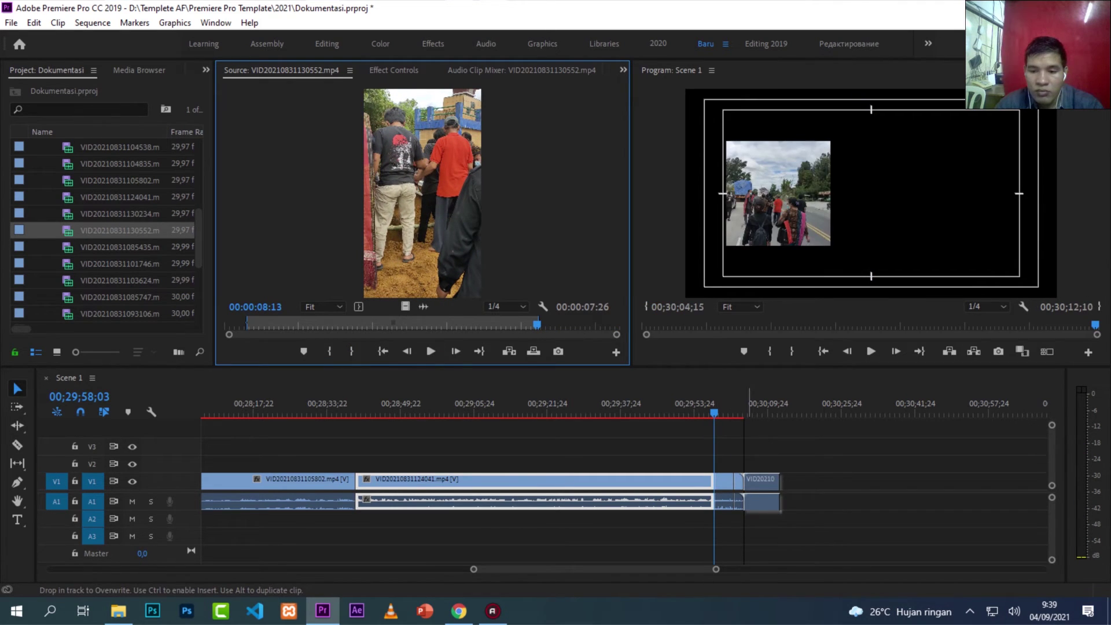
drag(686, 401, 752, 480)
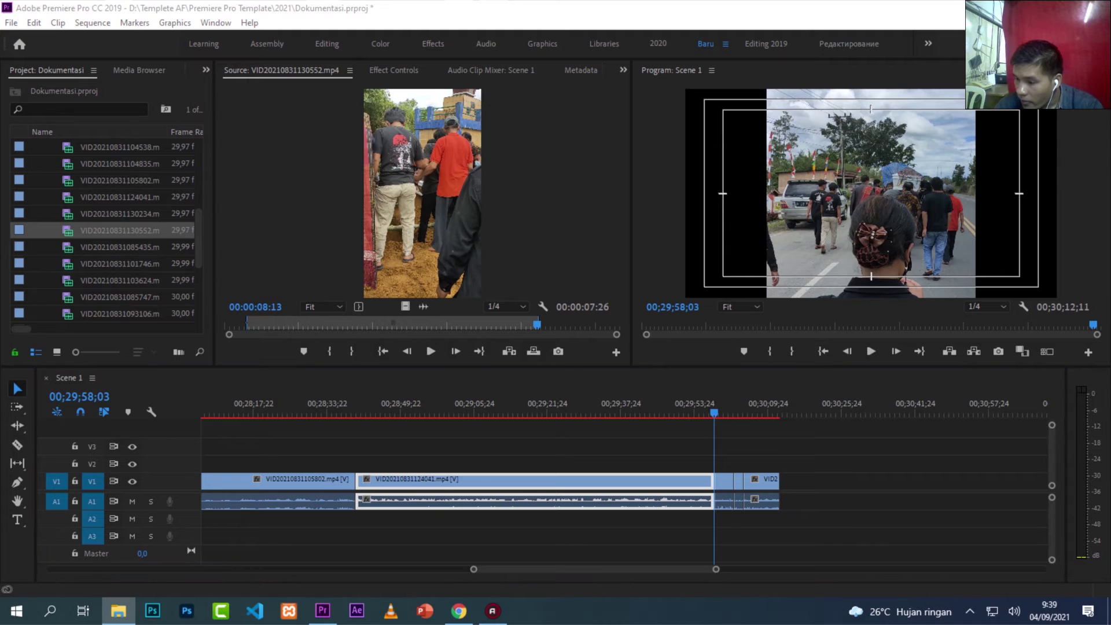
drag(972, 420, 149, 253)
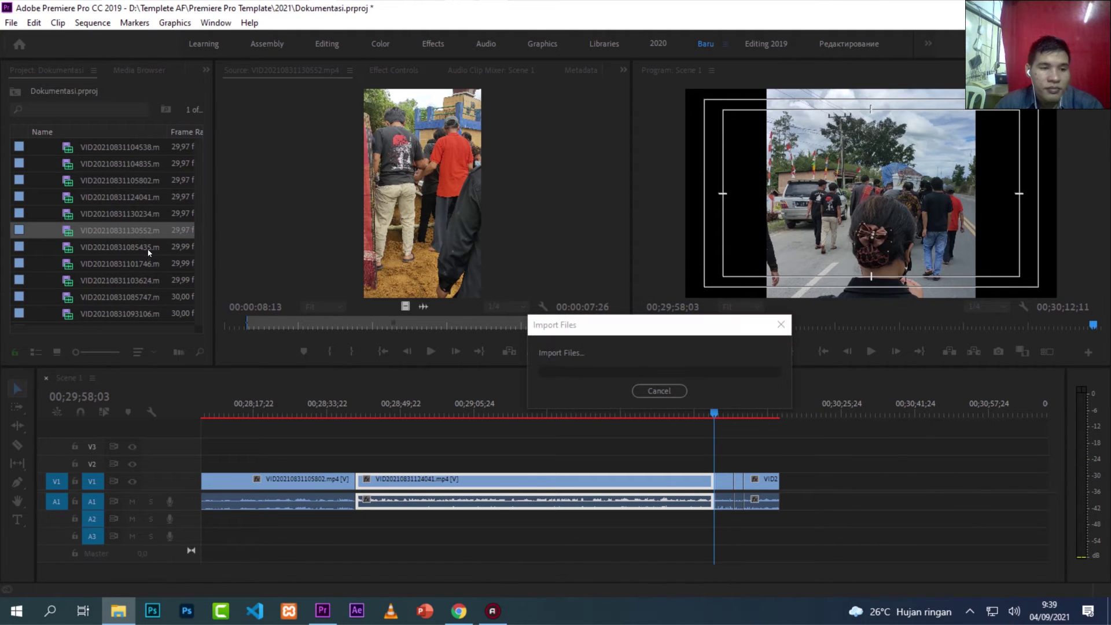
Step: Preview VID20210831130606.mp4 in the Source Monitor and mark a range starting at 00;00;07;12
double_click(67, 149)
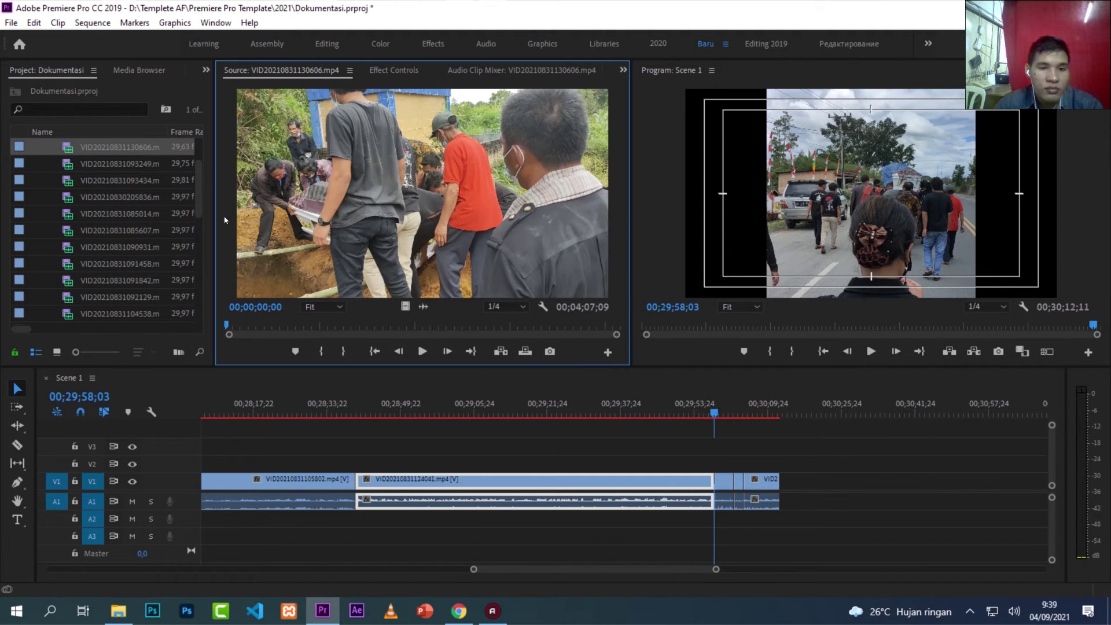
drag(242, 328, 594, 339)
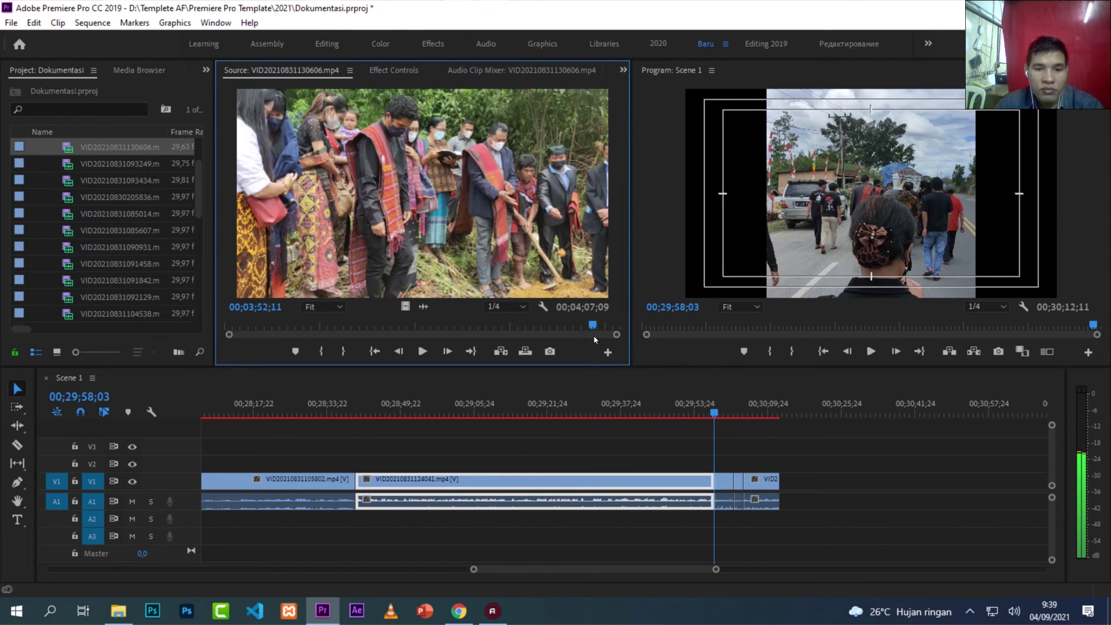
key(space)
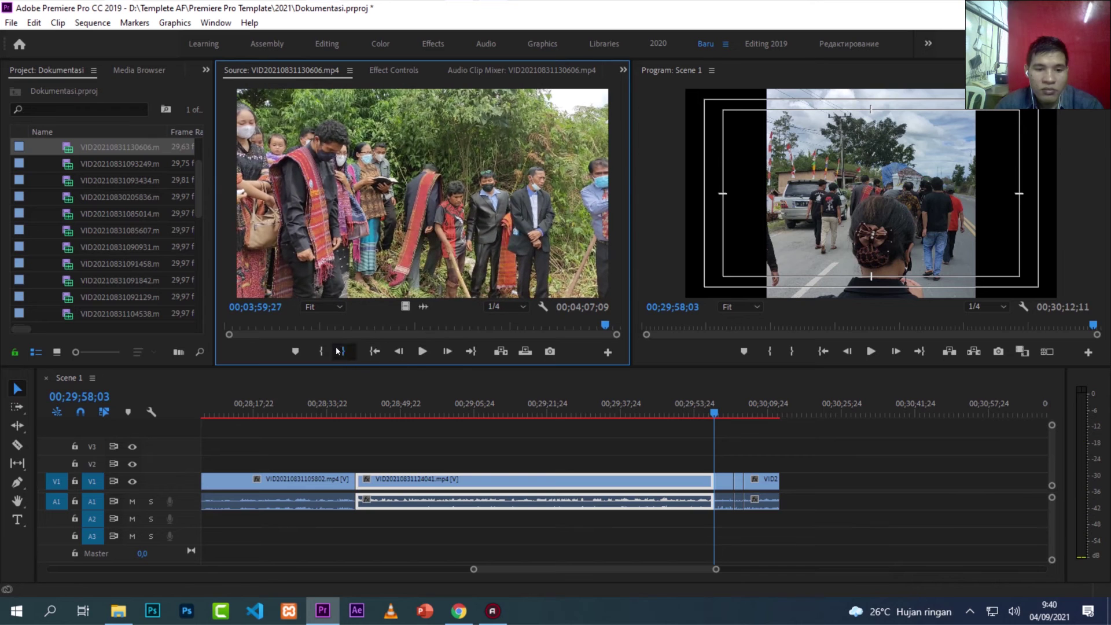
drag(305, 326, 244, 328)
key(space)
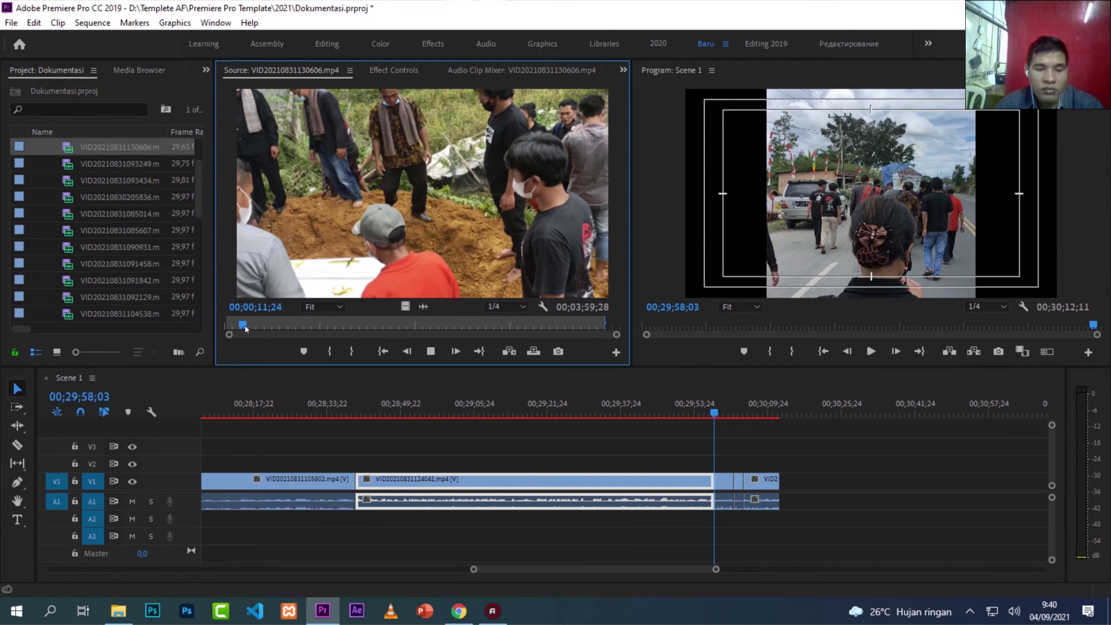
drag(245, 328, 234, 324)
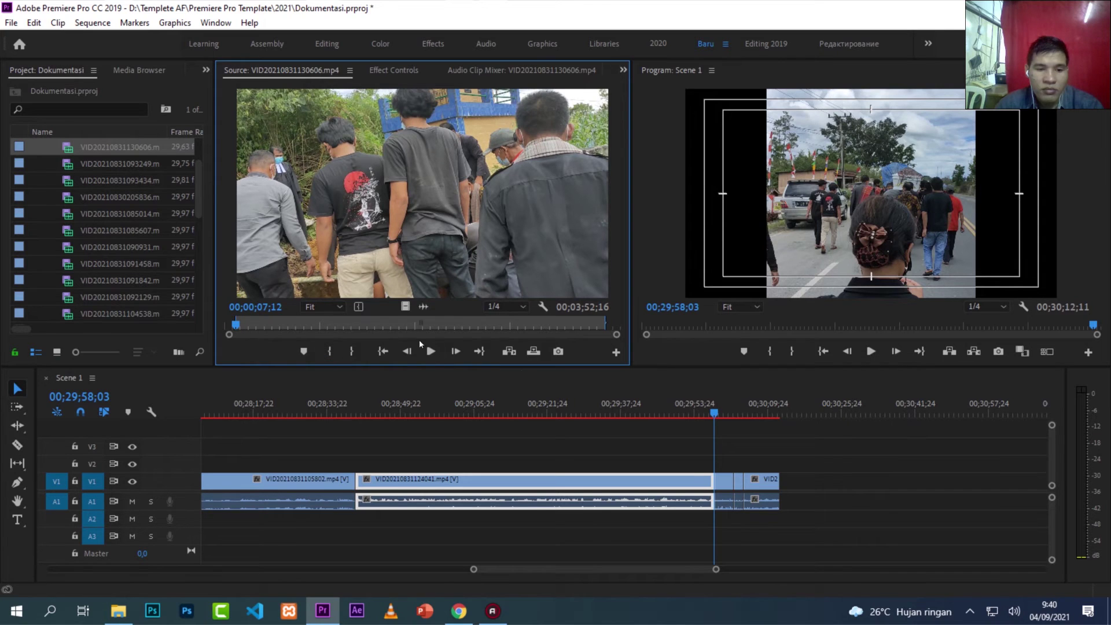
click(758, 412)
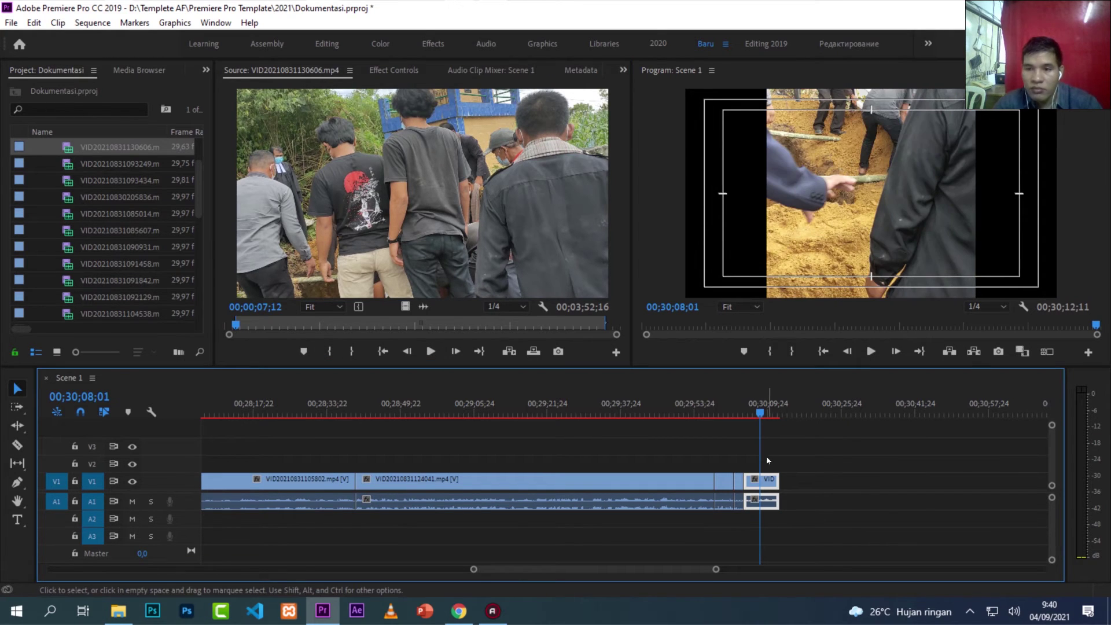
Step: Delete Scene 1's short final clip and drop a graveside snippet at the sequence end
key(Delete)
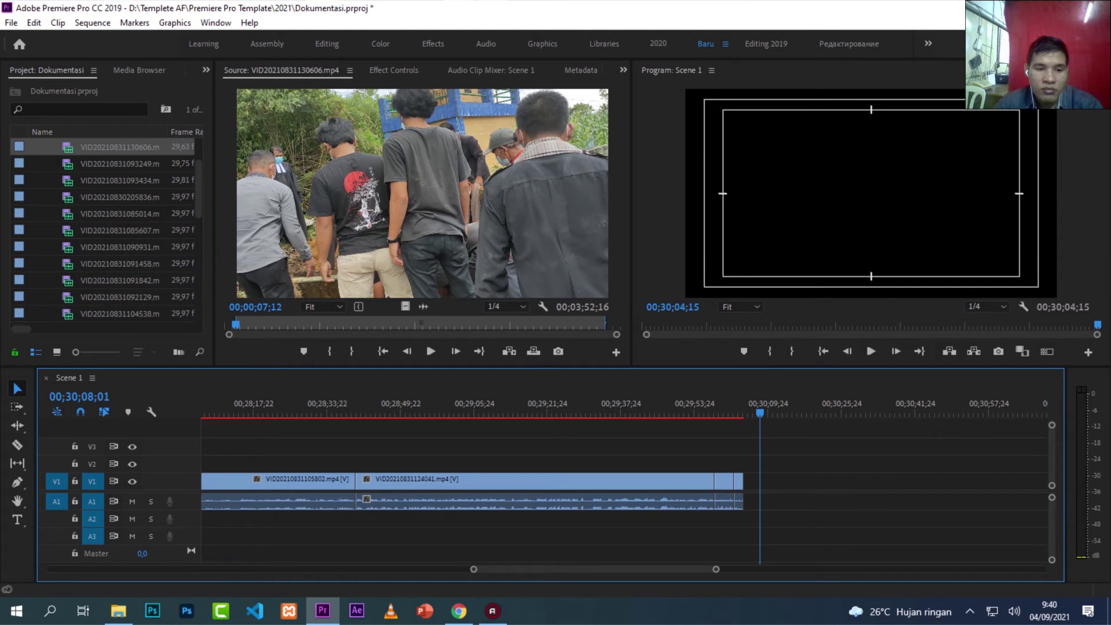
key(shift+2)
key(l)
key(l)
key(l)
key(j)
key(j)
key(j)
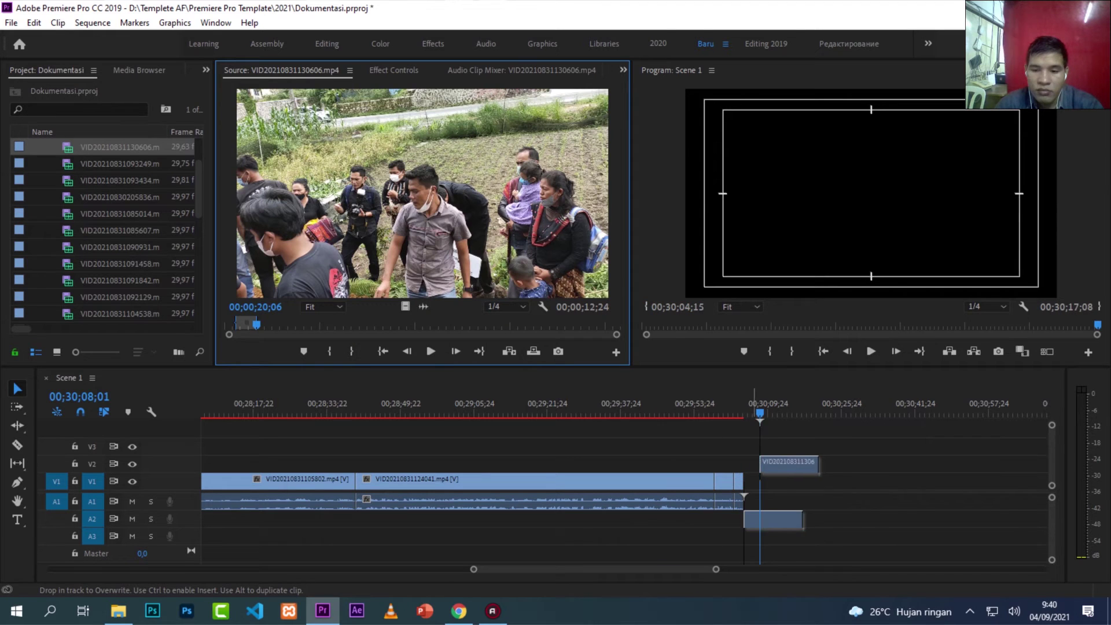
click(502, 403)
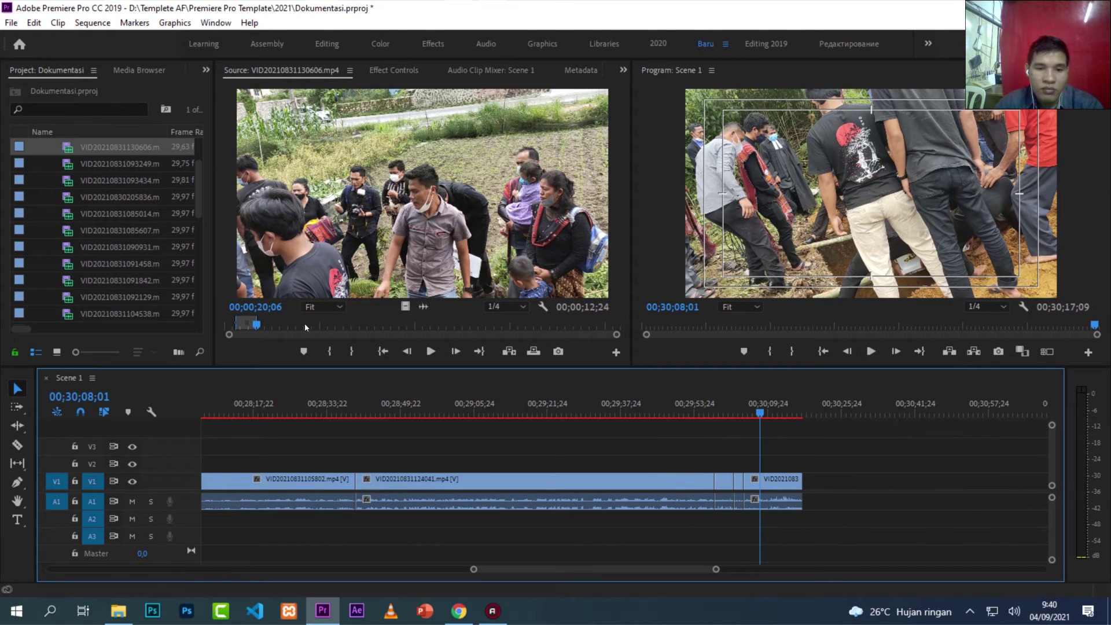
drag(792, 486, 872, 485)
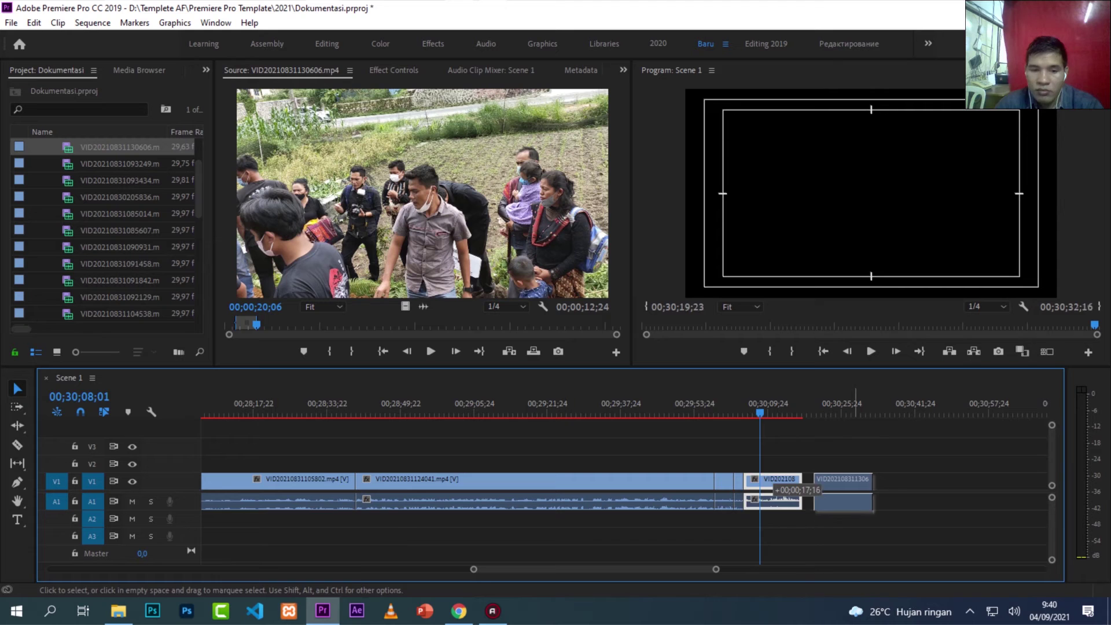
Step: Slide the new end clip left to close the gap, so Scene 1 runs to 00;30;21;03
key(shift+2)
key(l)
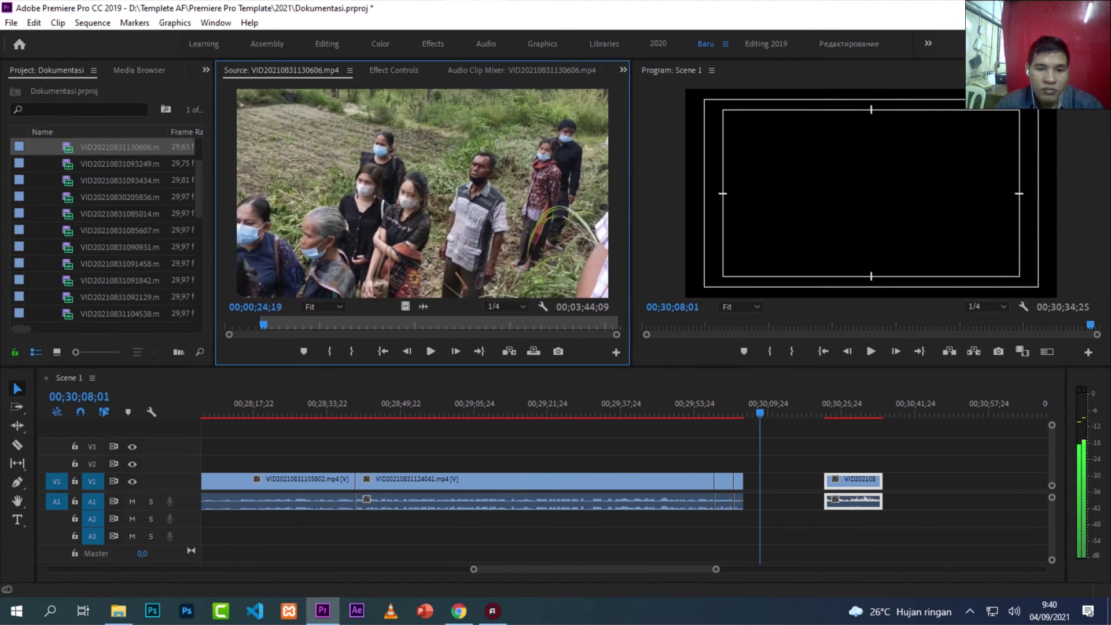
key(j)
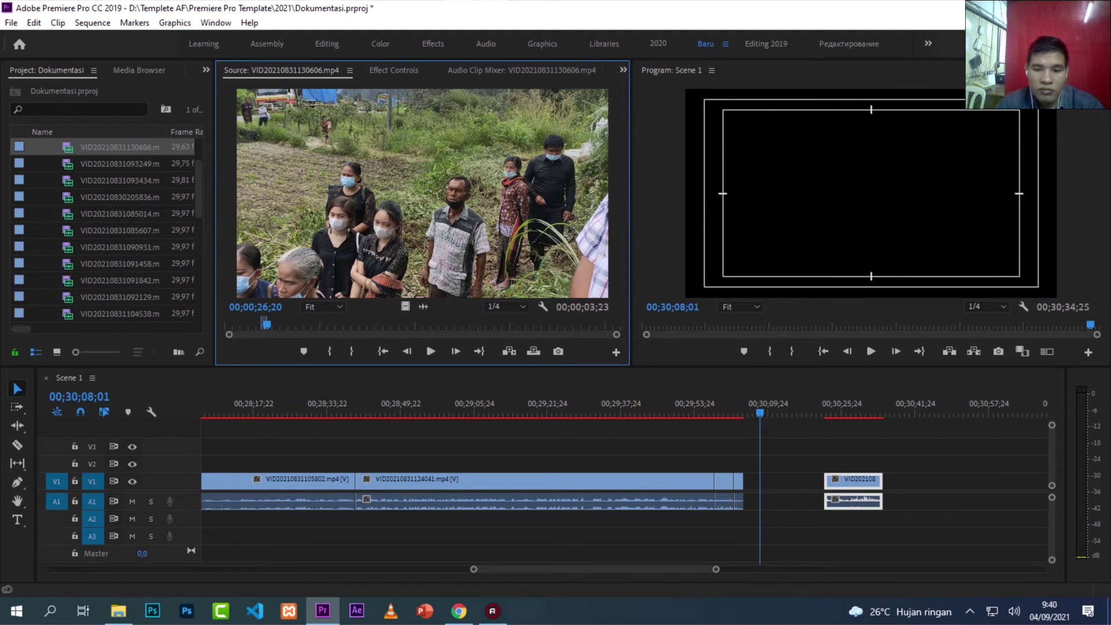
drag(778, 480, 751, 480)
drag(756, 408, 742, 409)
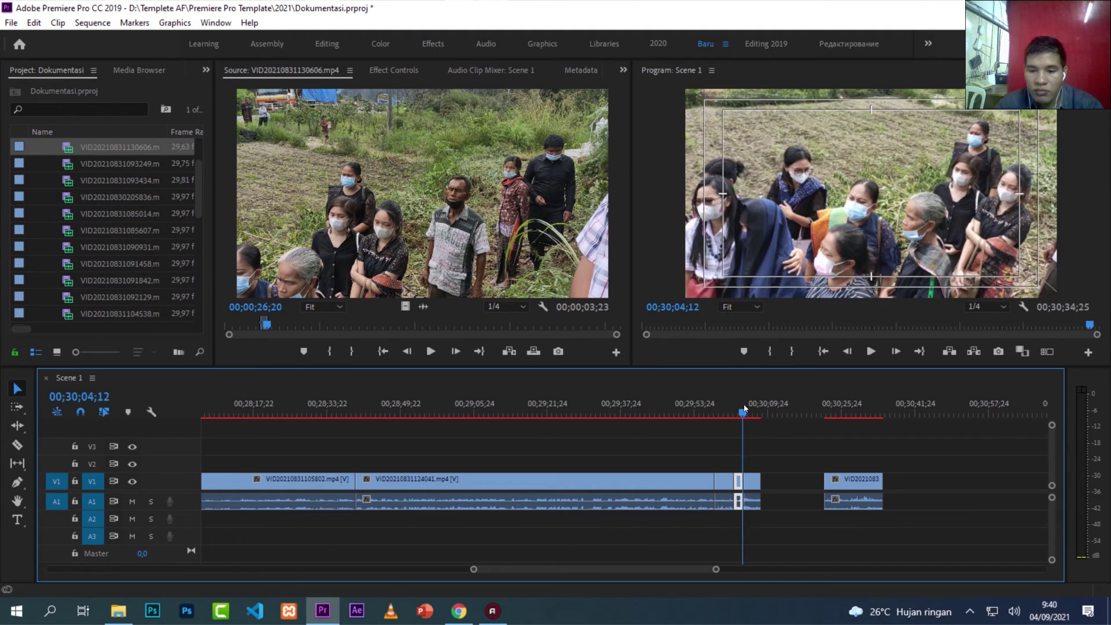
key(space)
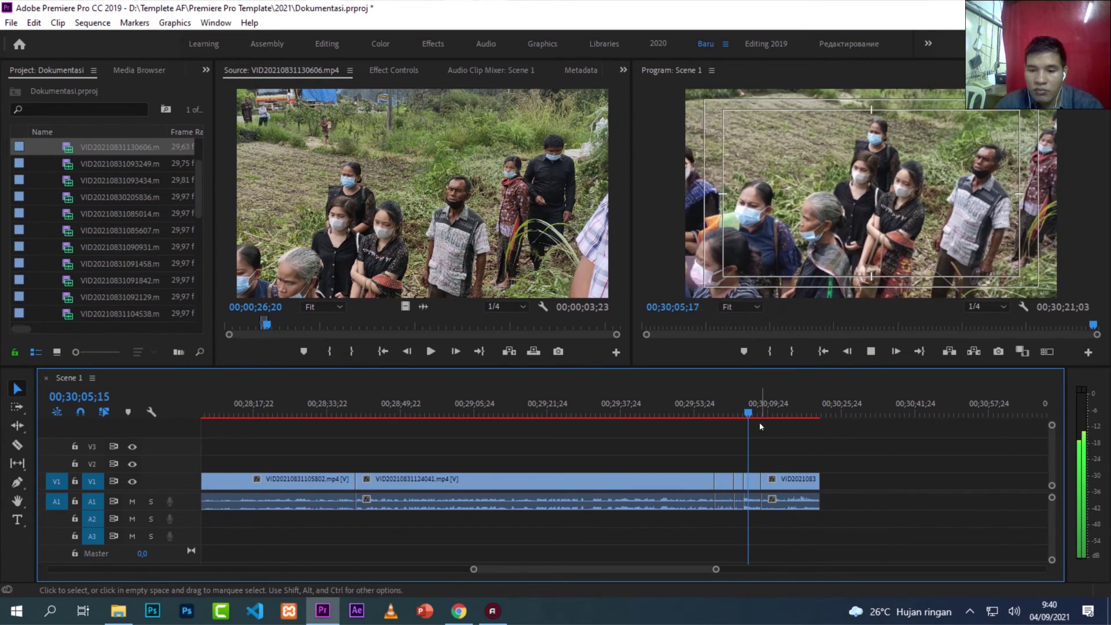
double_click(751, 480)
key(l)
key(l)
key(l)
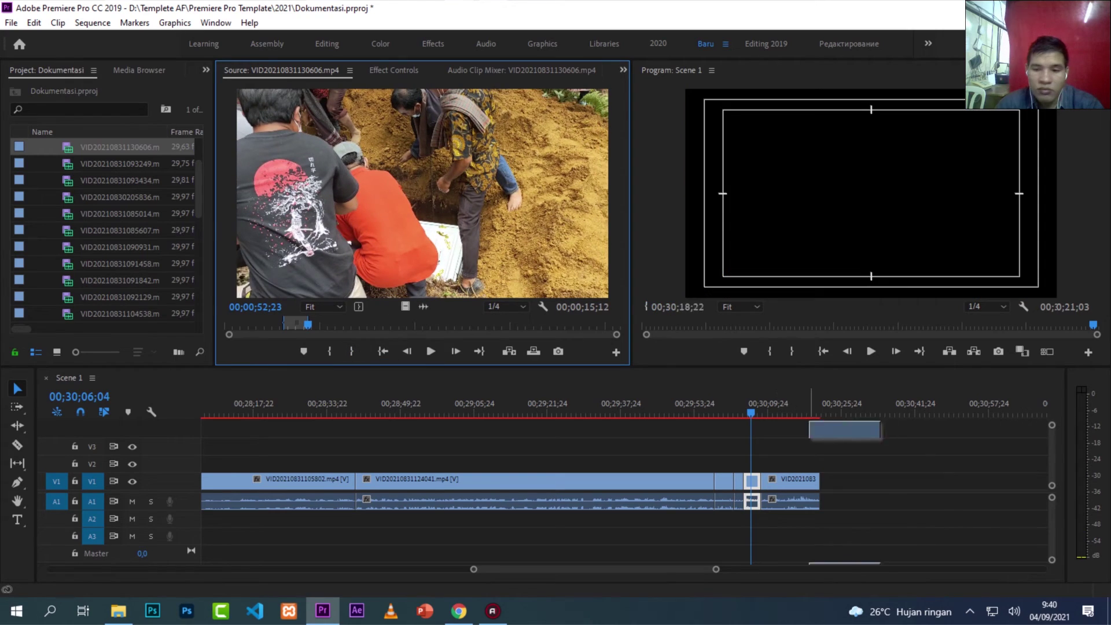
Step: Append another graveside snippet to Scene 1 and set a new In point further into the footage
drag(793, 407, 820, 480)
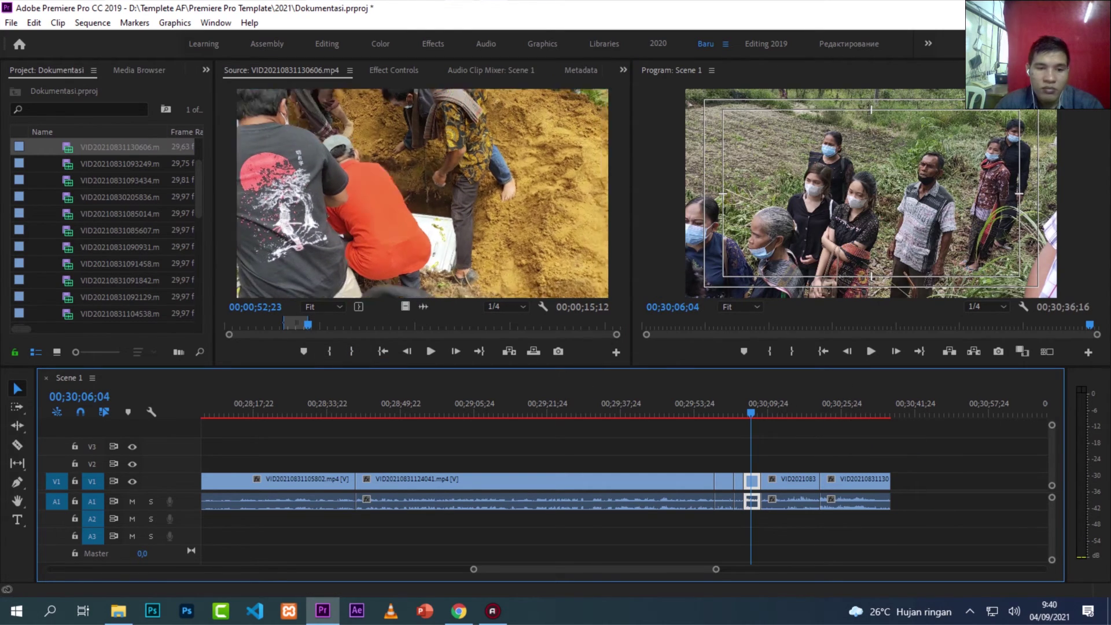
click(332, 325)
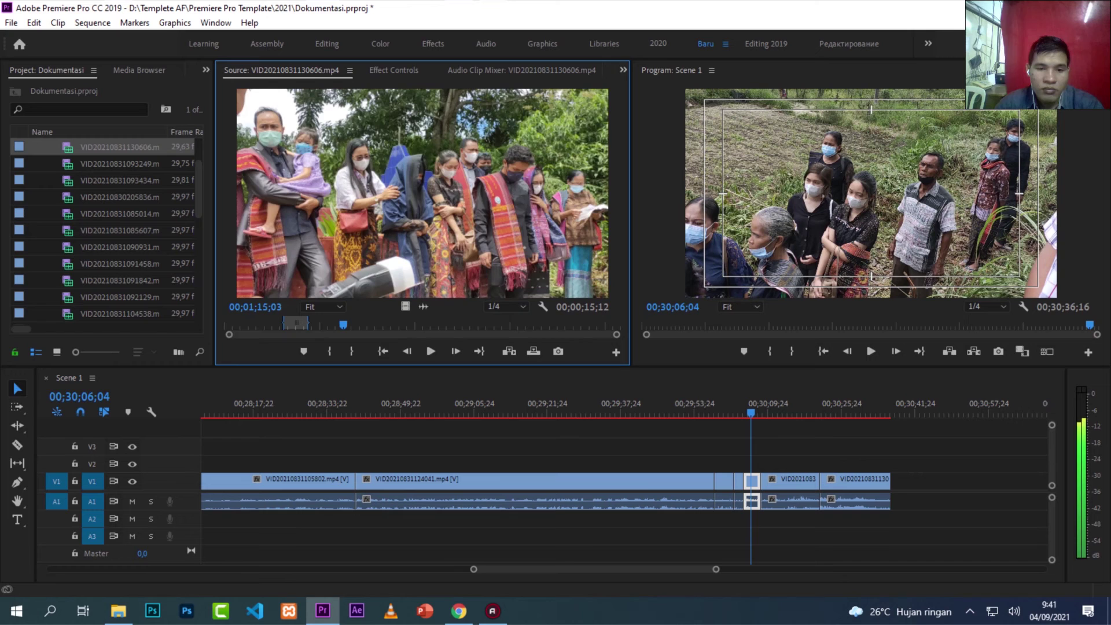
click(333, 326)
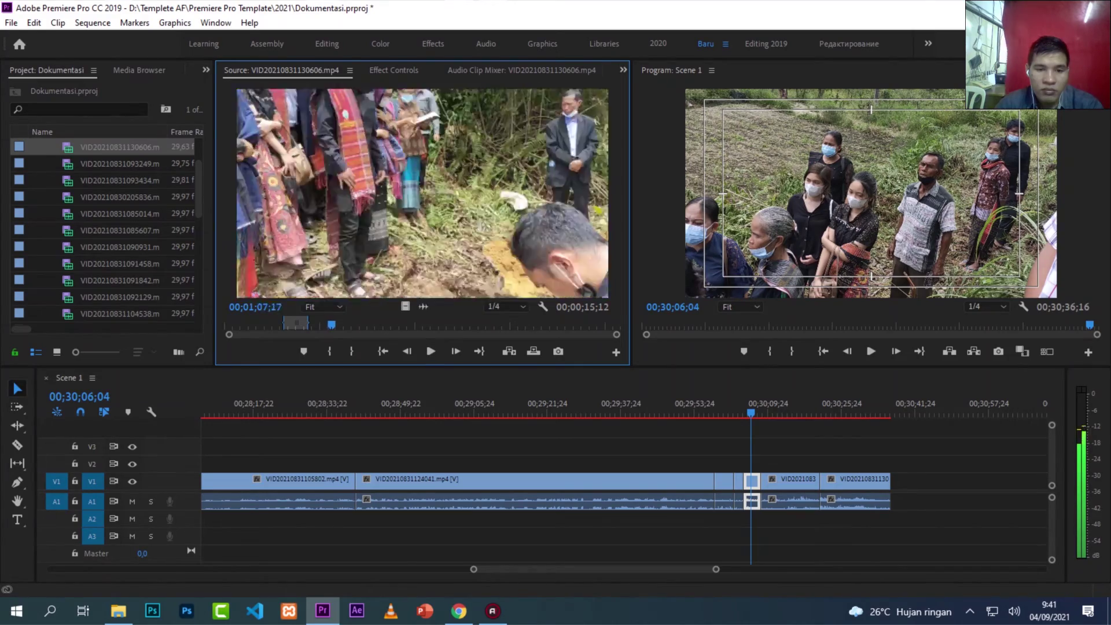
mouse_move(336, 326)
mouse_down()
mouse_move(369, 326)
mouse_move(345, 325)
mouse_up()
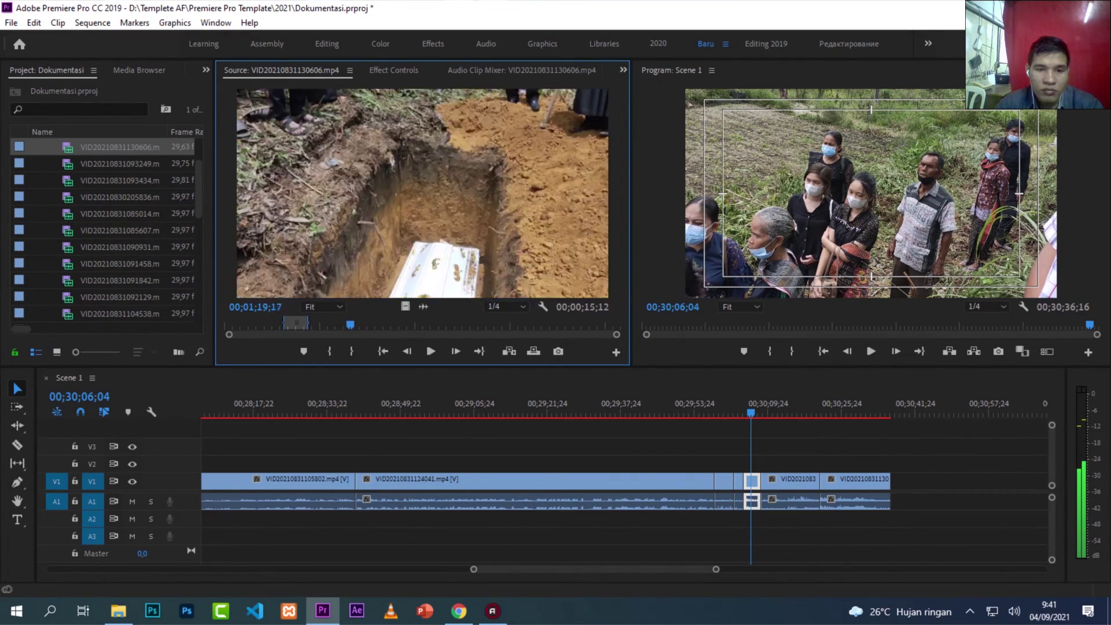
key(space)
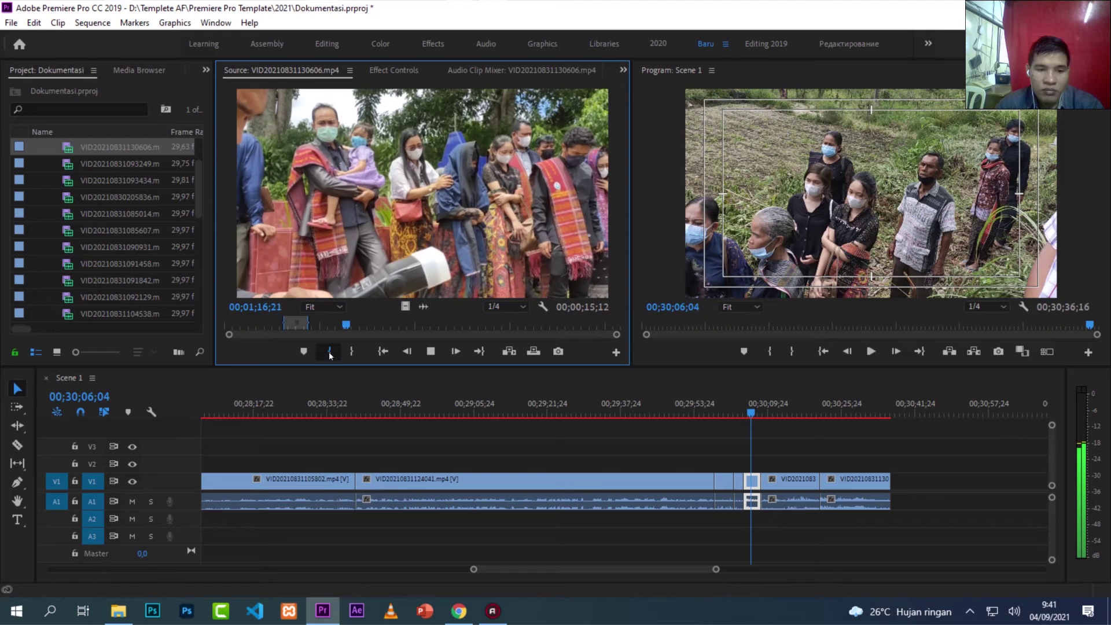
click(329, 351)
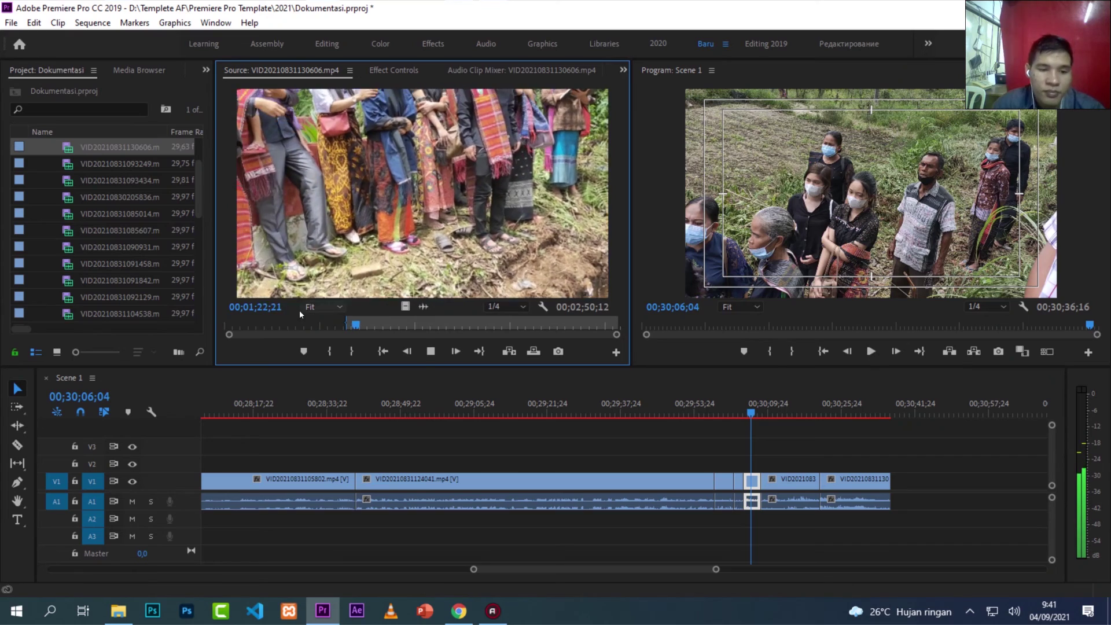
Step: Mark the In at the open grave shot and append that portion, extending Scene 1 to 00;33;24;00
click(351, 324)
key(space)
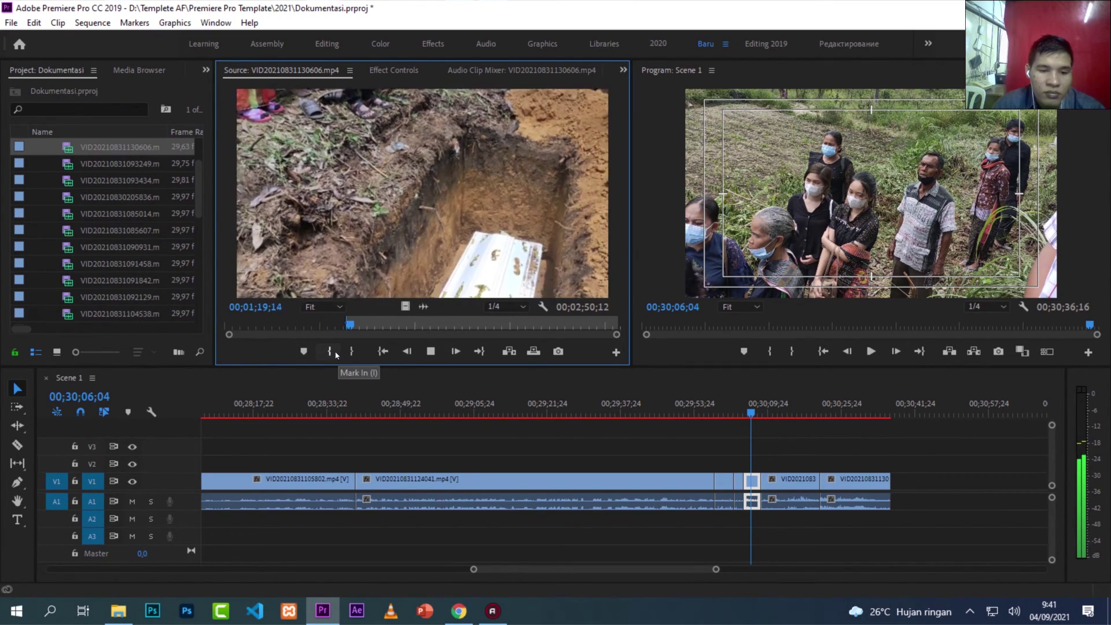
key(space)
click(334, 350)
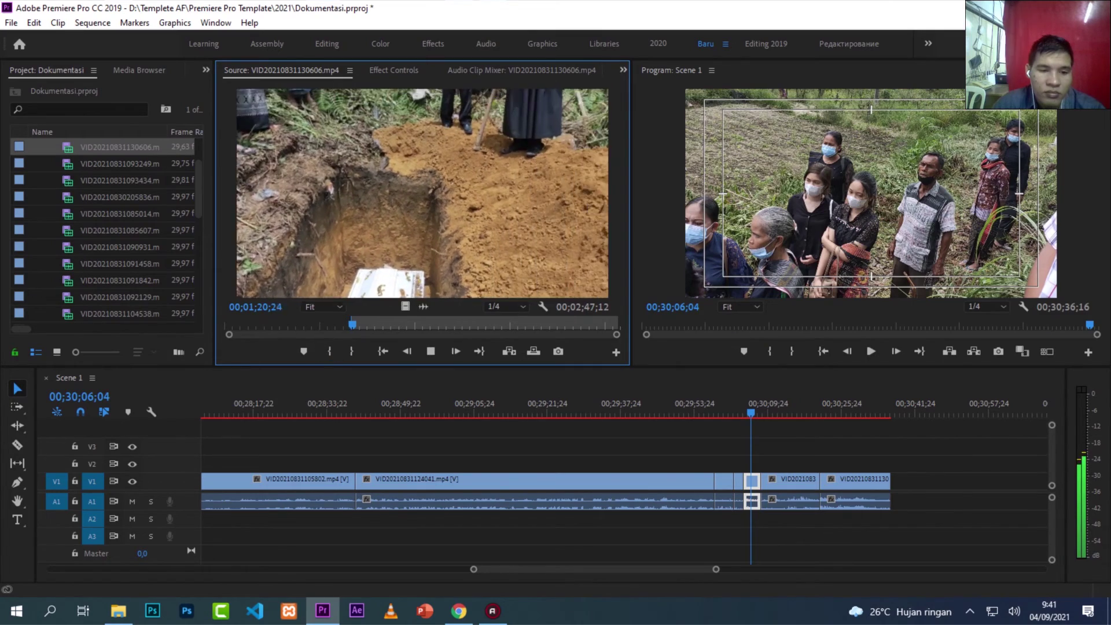
key(space)
key(l)
key(l)
key(l)
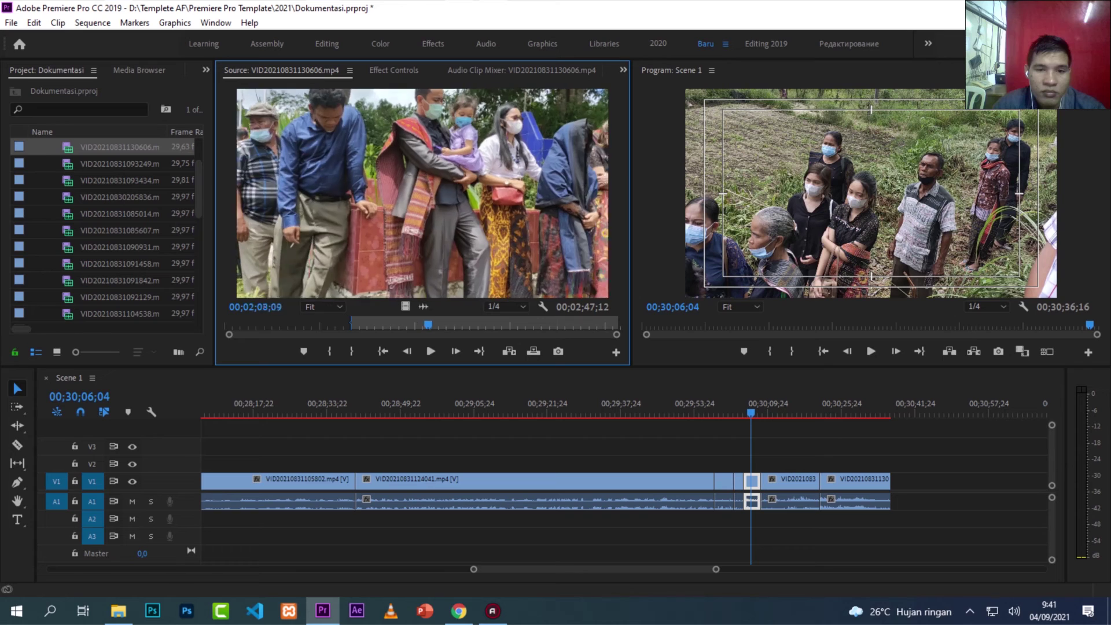
drag(539, 325, 587, 325)
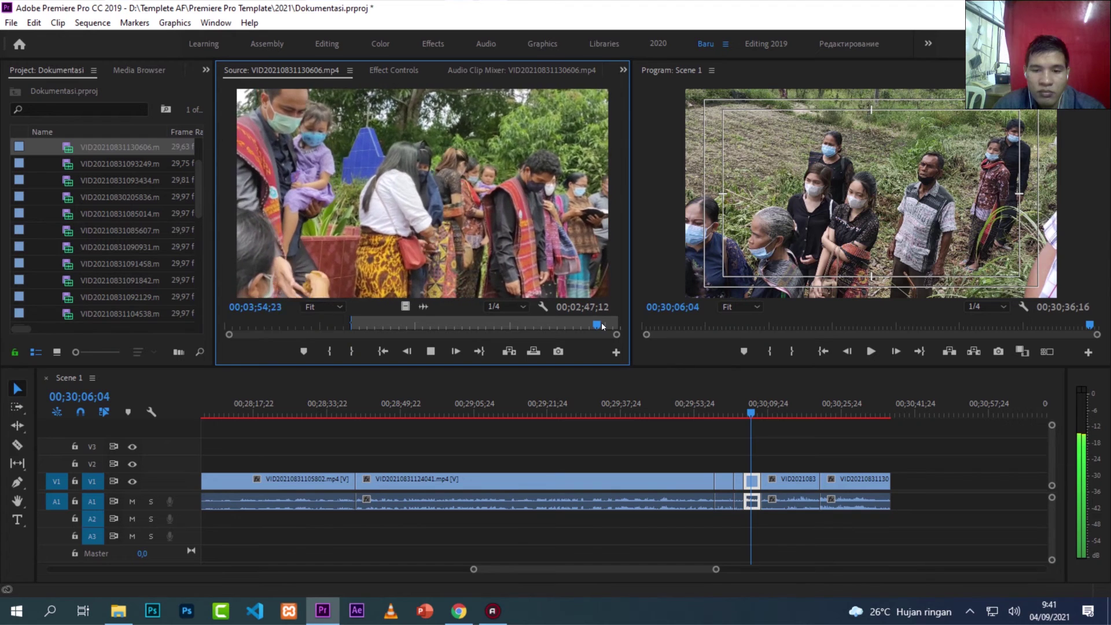
drag(492, 260, 940, 483)
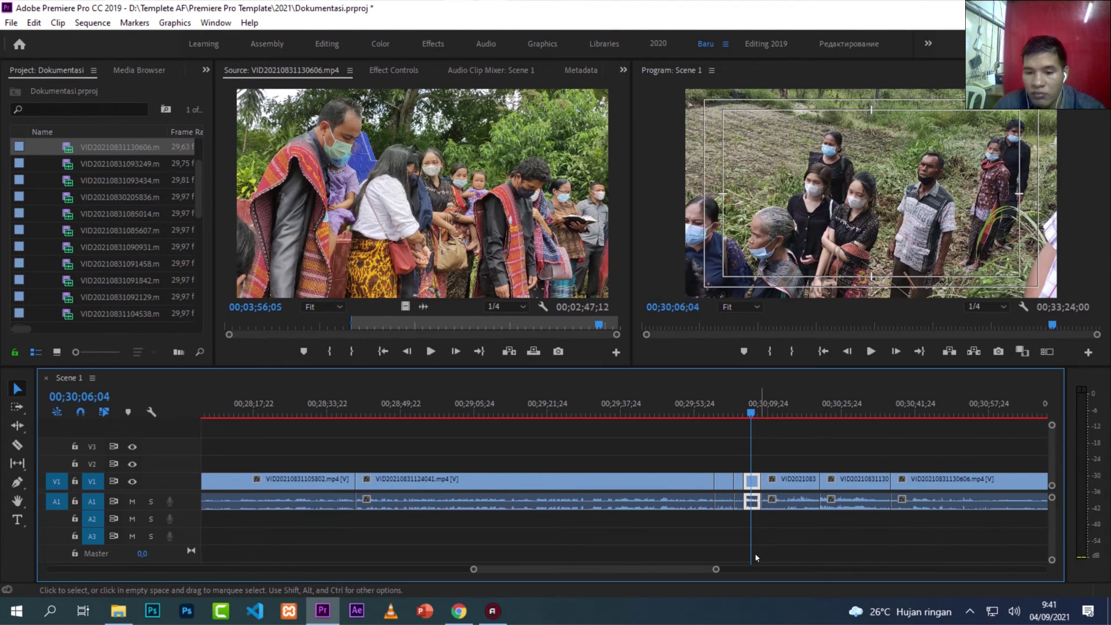
key(minus)
key(minus)
key(minus)
key(minus)
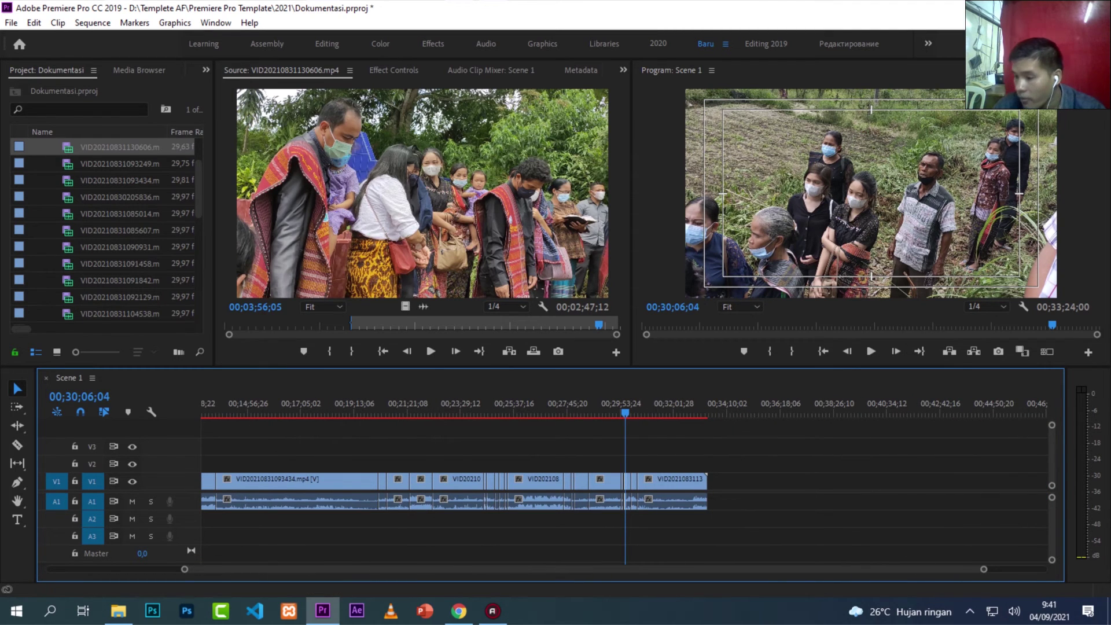
Step: Import VID20210831133951.mp4, mark an In/Out range, and append it to Scene 1's end
drag(968, 411, 148, 216)
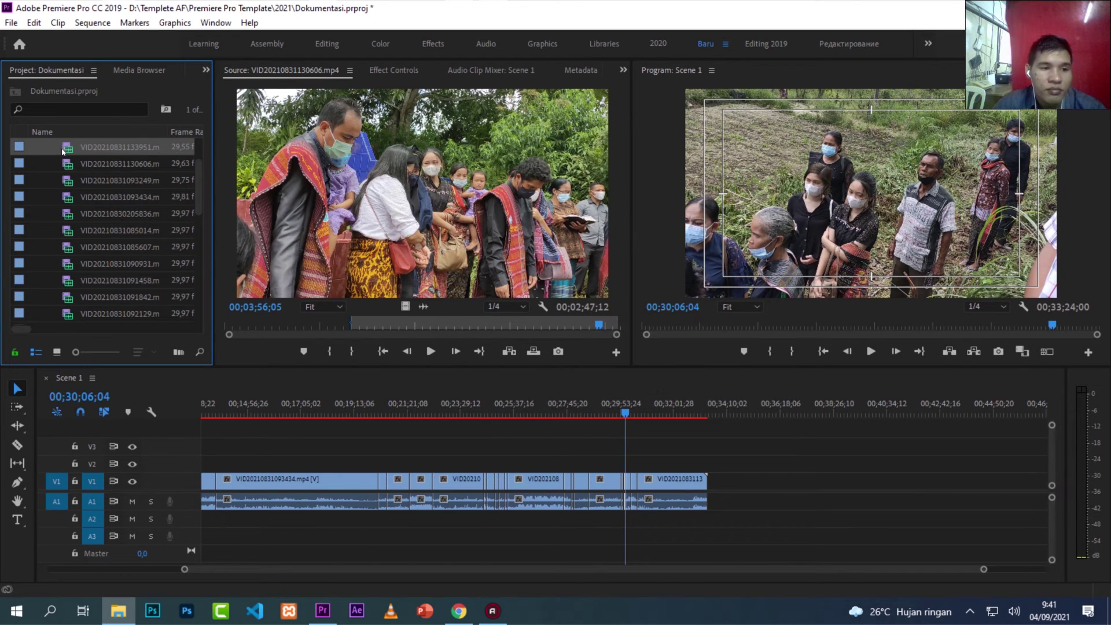
double_click(64, 151)
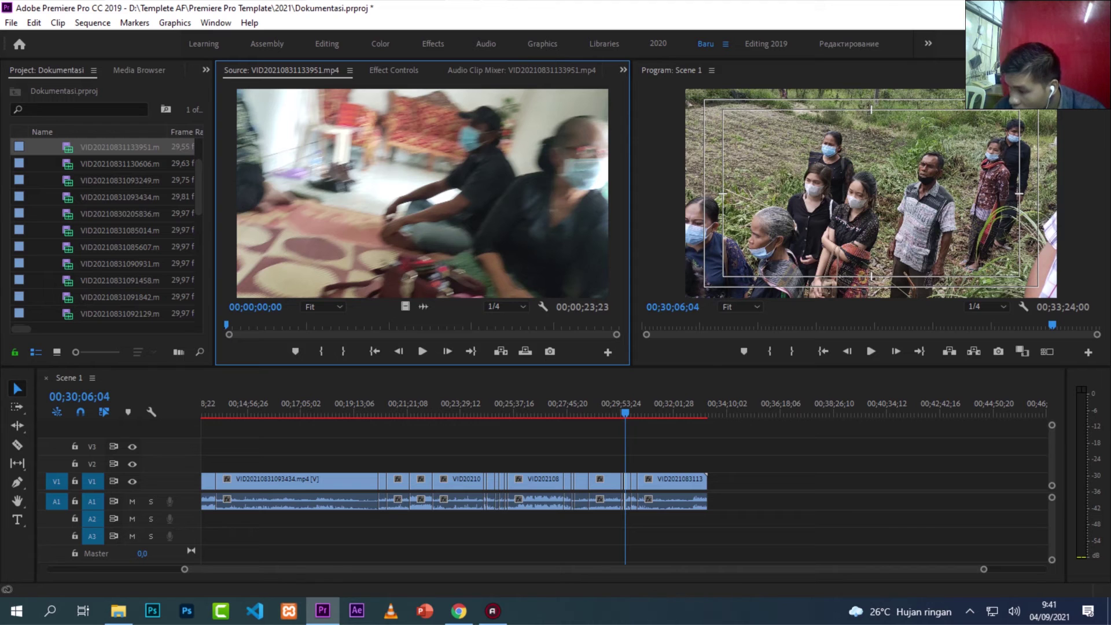
key(alt+Tab)
mouse_move(232, 330)
mouse_down()
mouse_move(243, 329)
mouse_move(226, 329)
mouse_up()
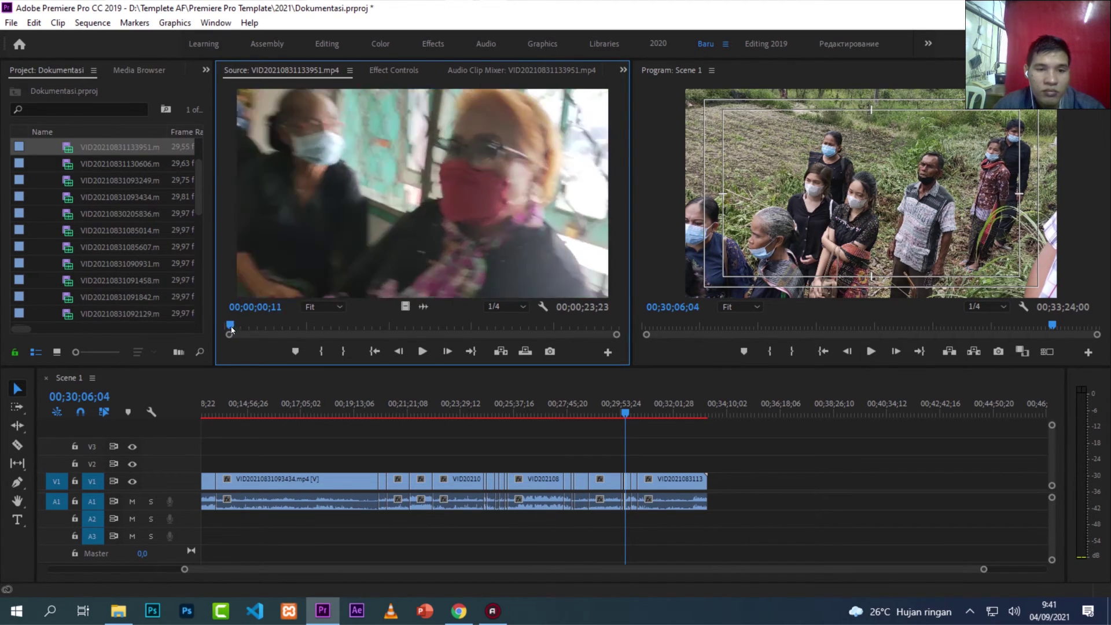
key(space)
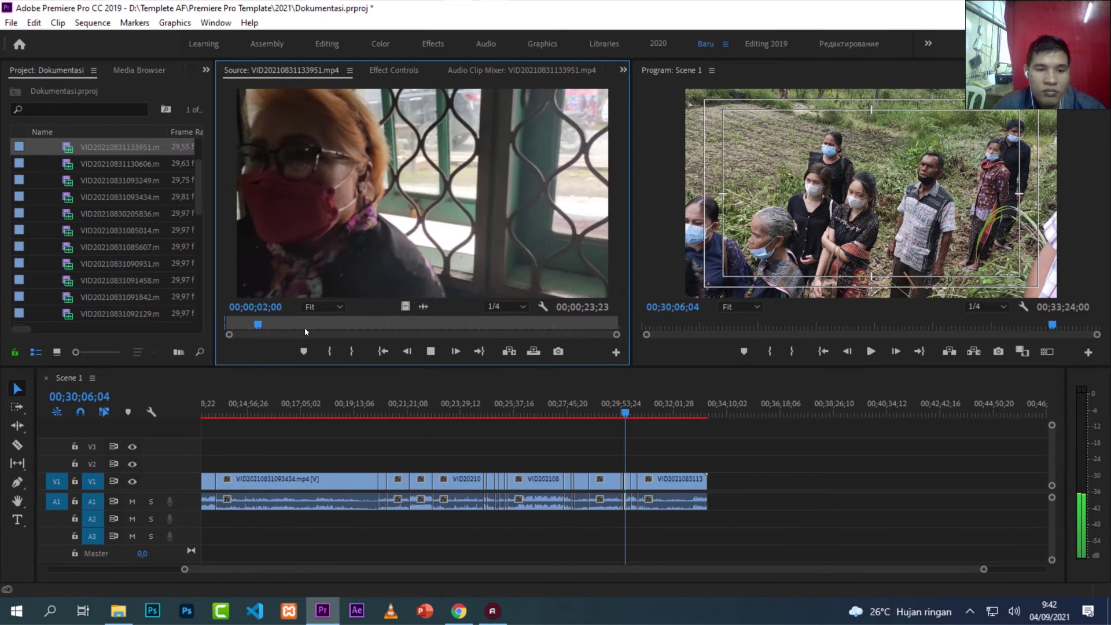
click(330, 351)
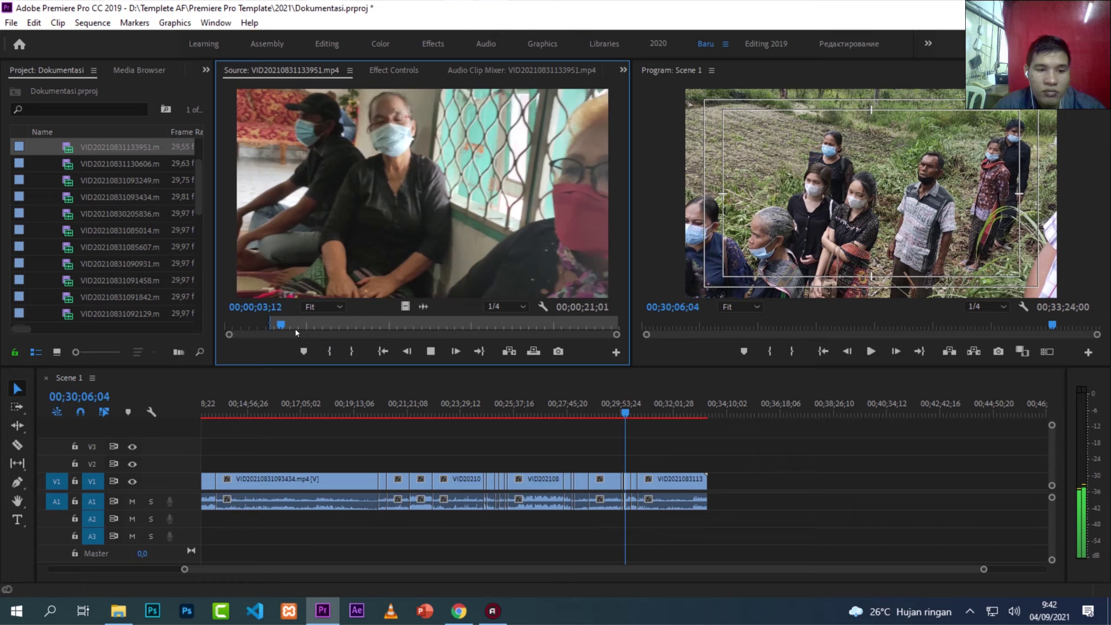
key(space)
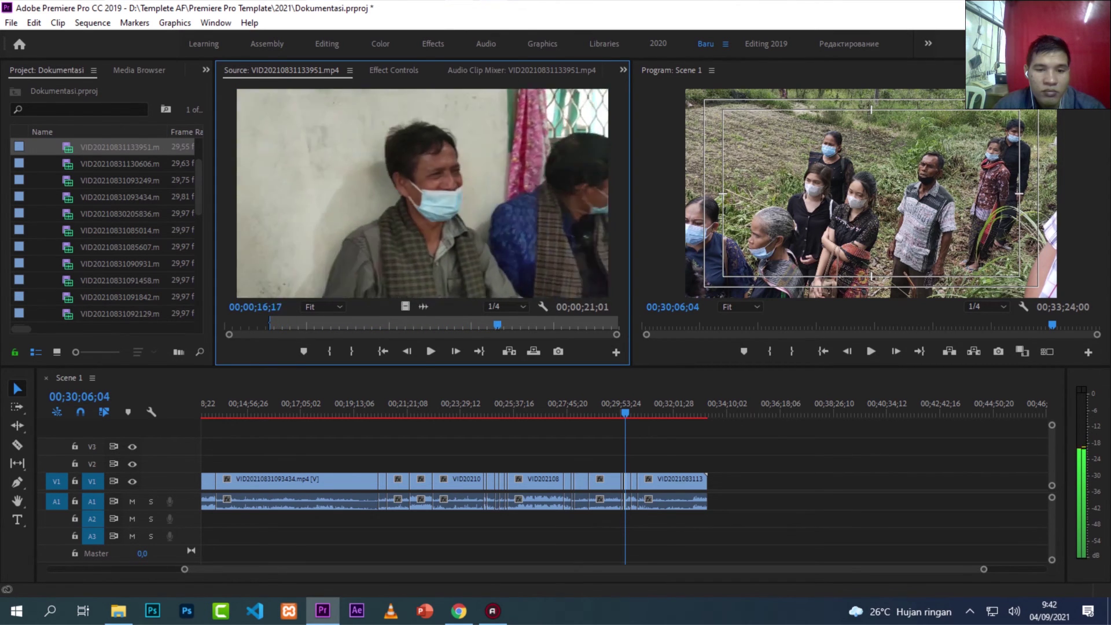
key(j)
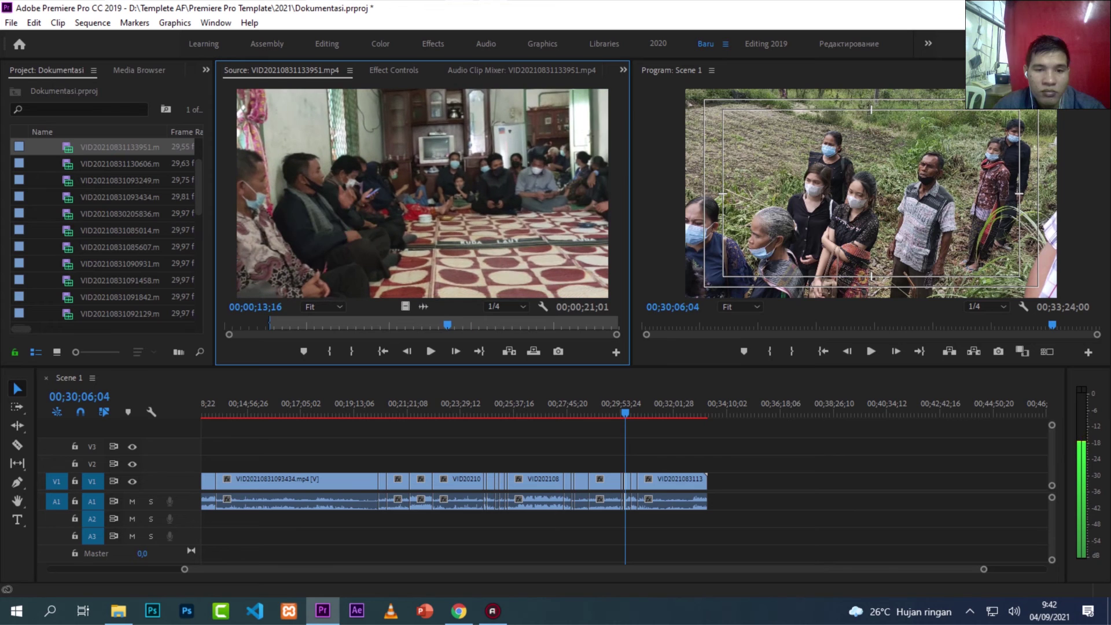
click(350, 354)
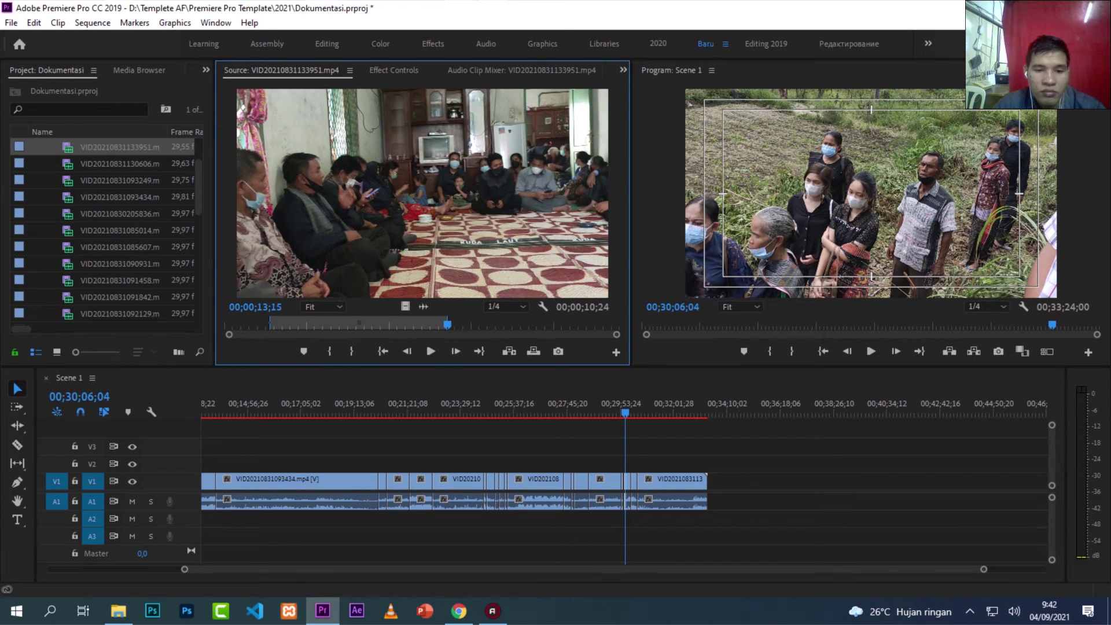
drag(422, 191, 736, 492)
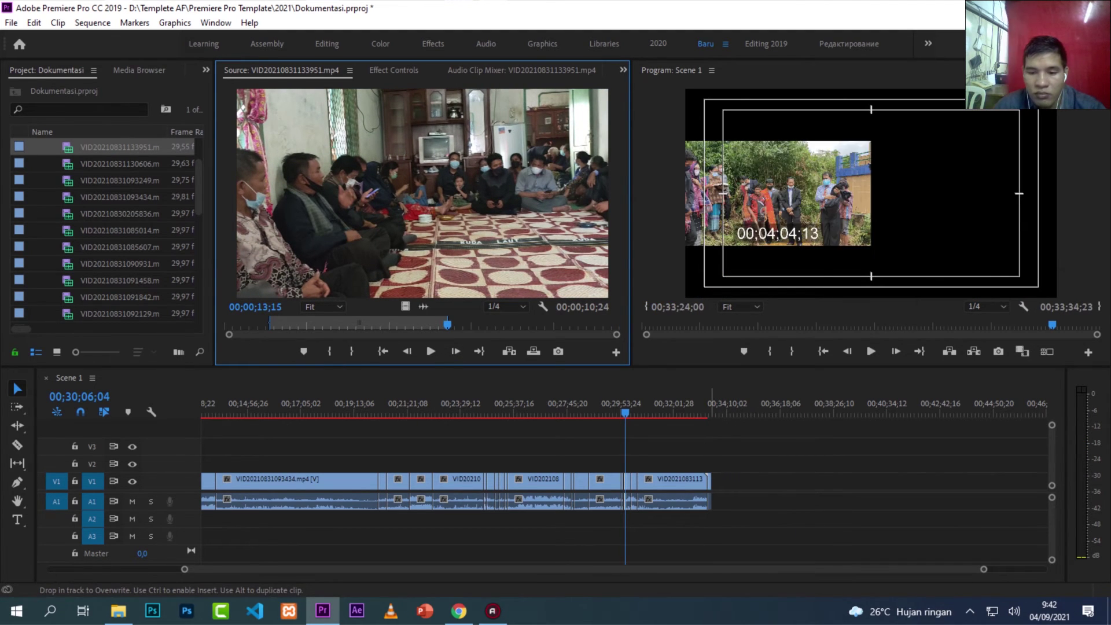
Step: Mark a second range near the clip's end and append it, extending Scene 1 to 00;33;37;05
click(479, 327)
drag(480, 328, 571, 327)
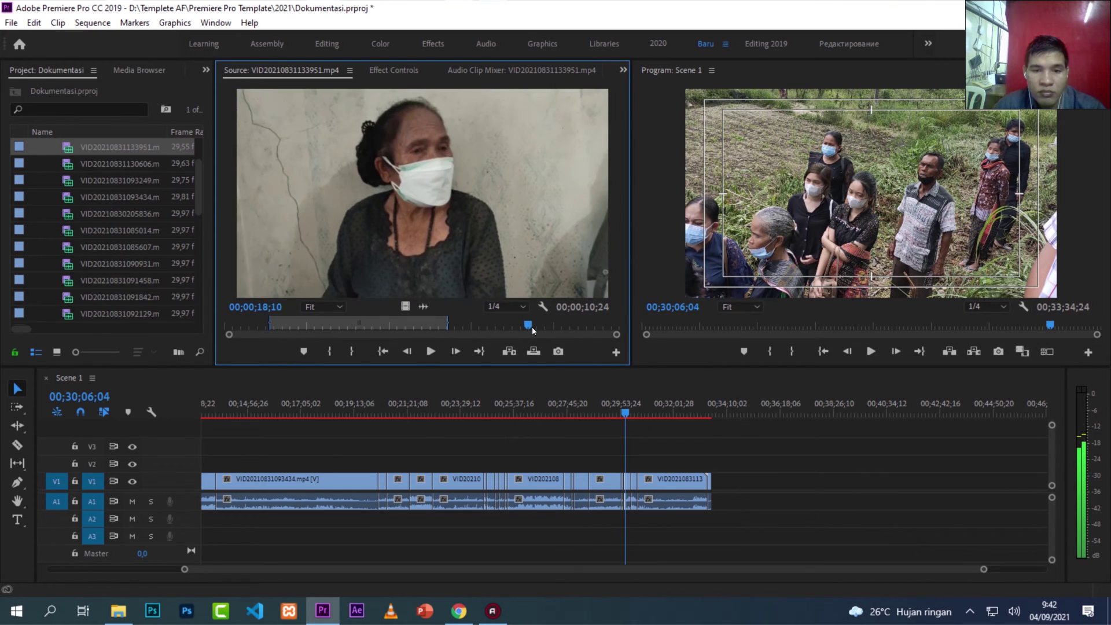
mouse_move(572, 331)
mouse_down()
mouse_move(599, 331)
mouse_move(573, 331)
mouse_up()
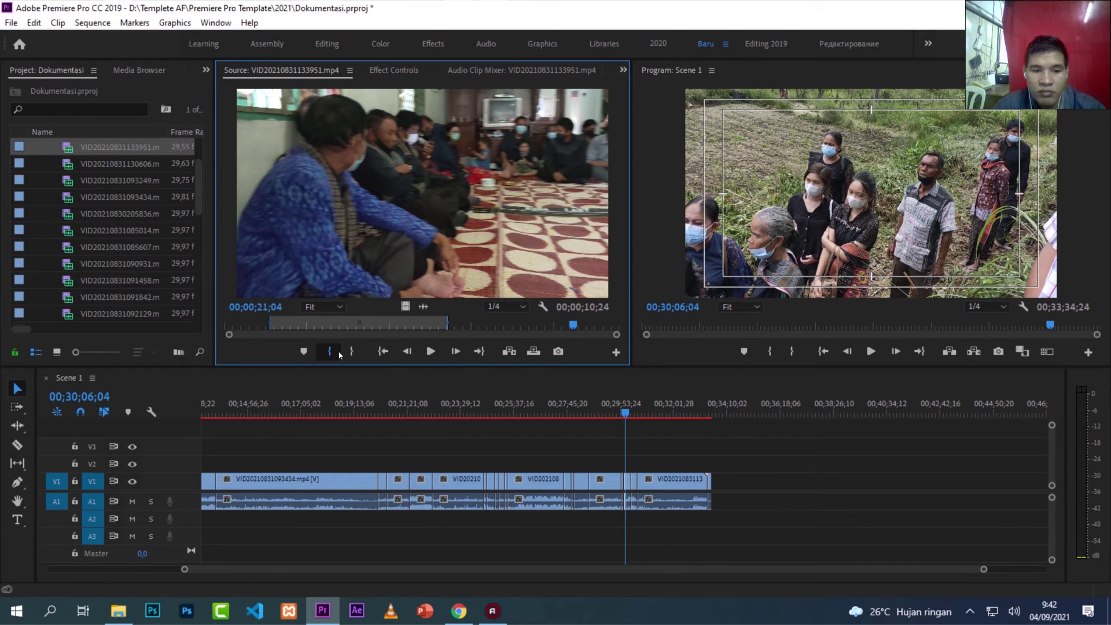
click(339, 354)
key(space)
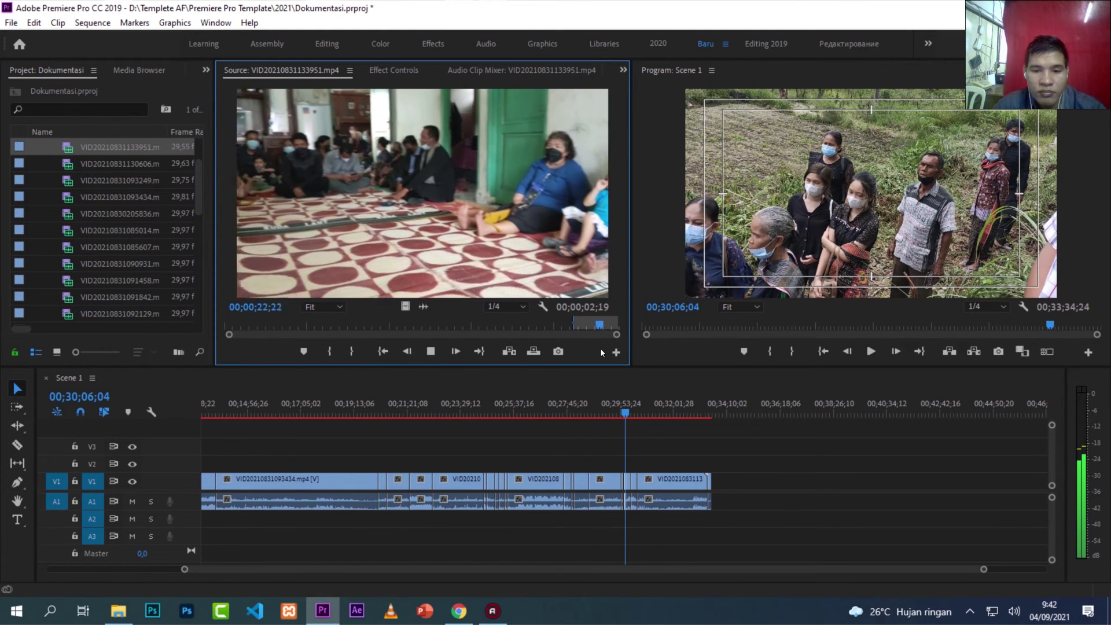
key(space)
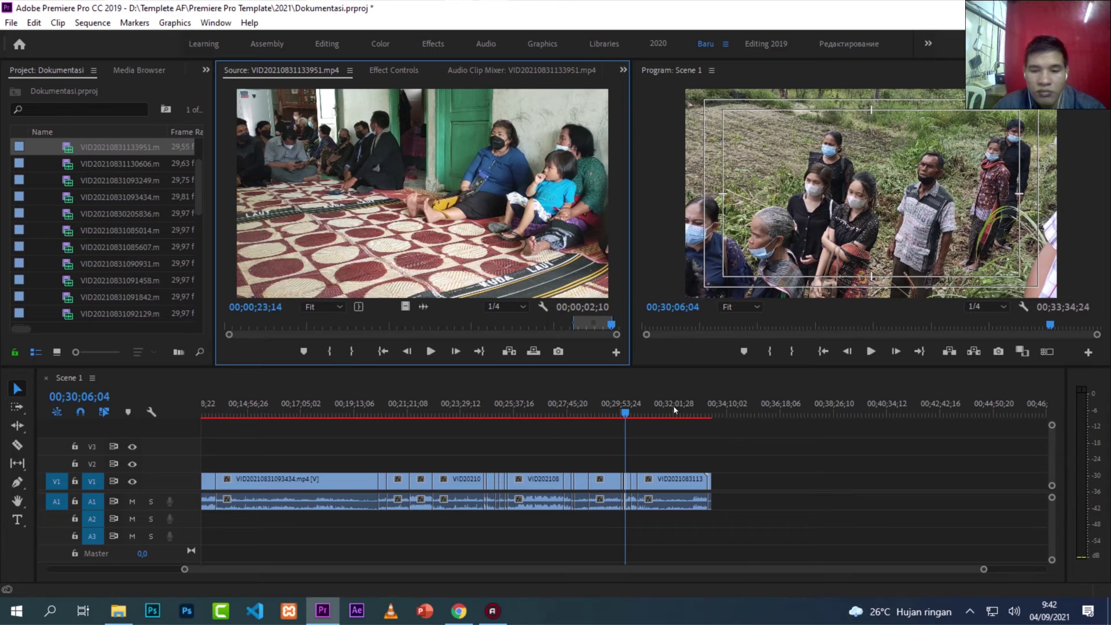
click(977, 580)
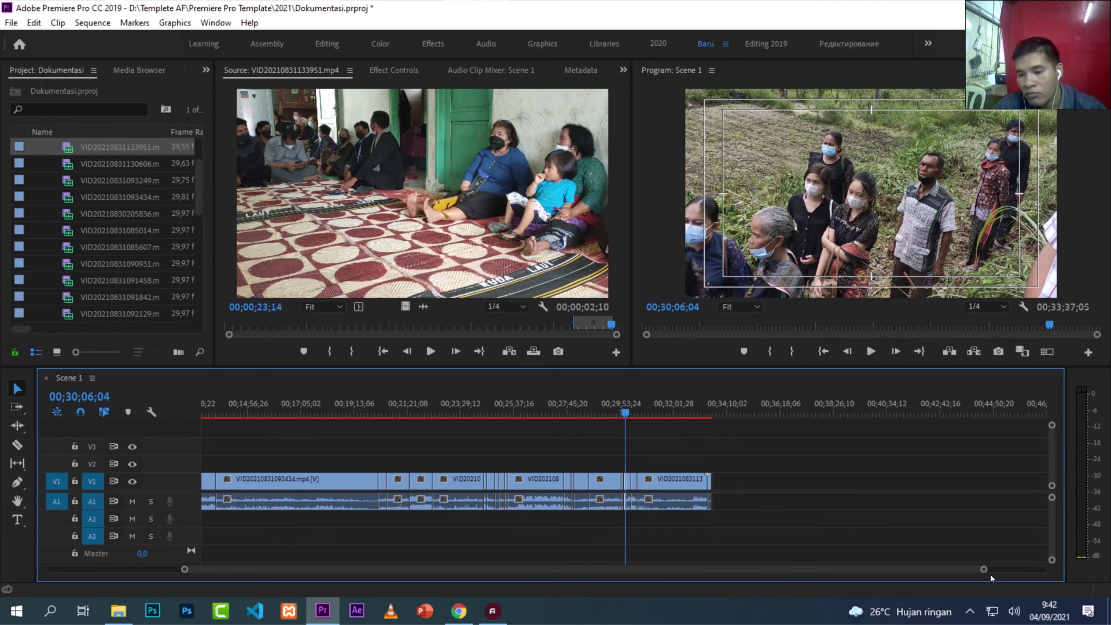
Step: Return to the sequence start, review playback, and zoom in on the opening clips
scroll(165, 572, down, 3)
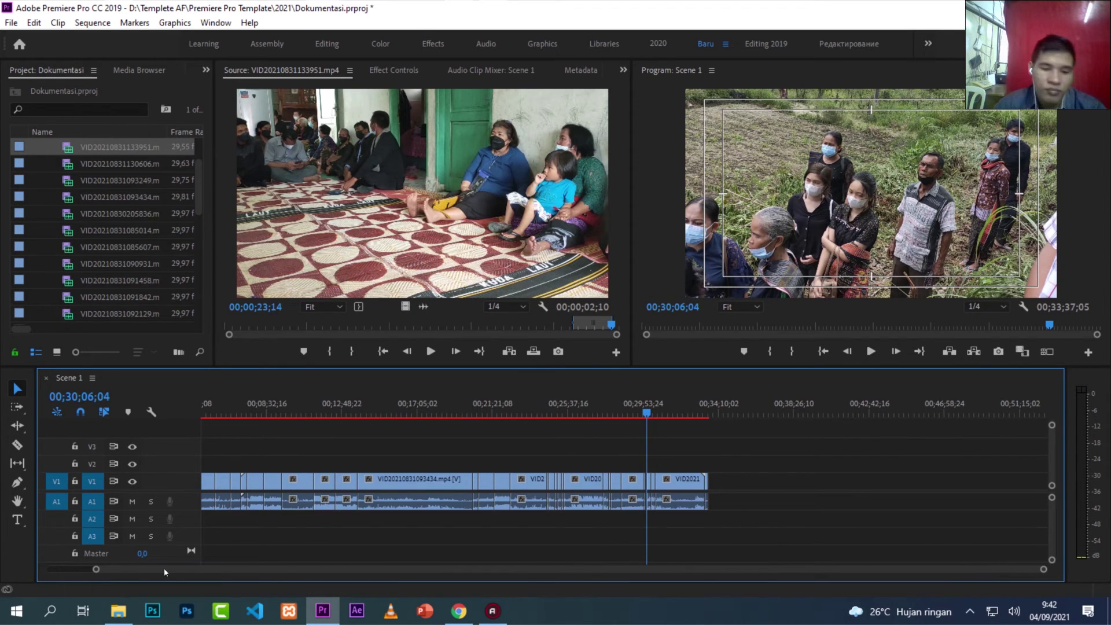
scroll(465, 483, down, 1)
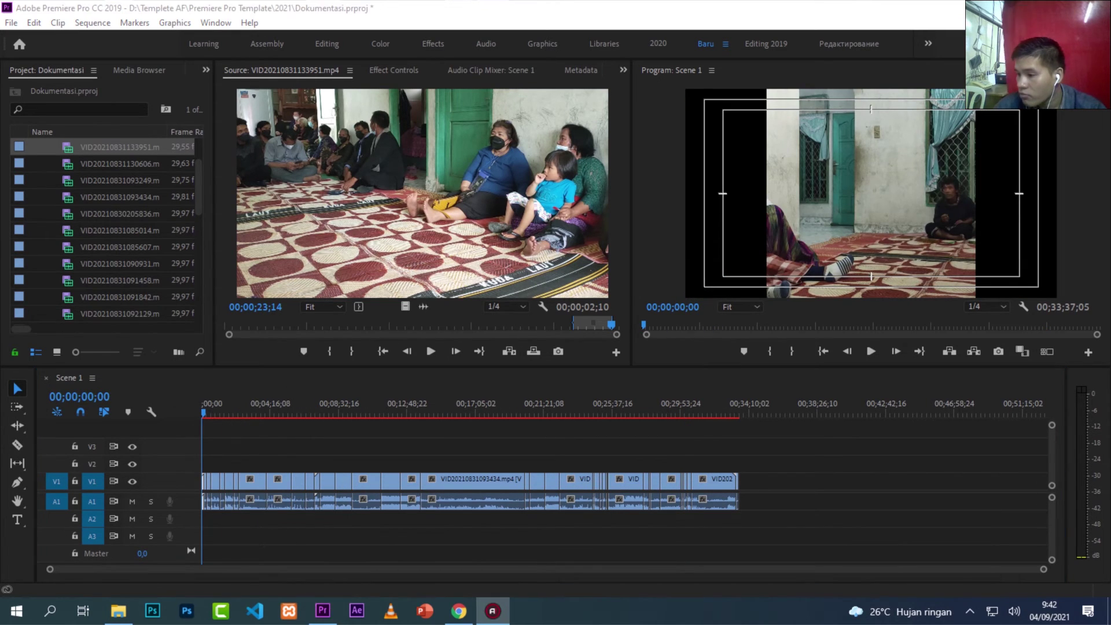
key(alt+Tab)
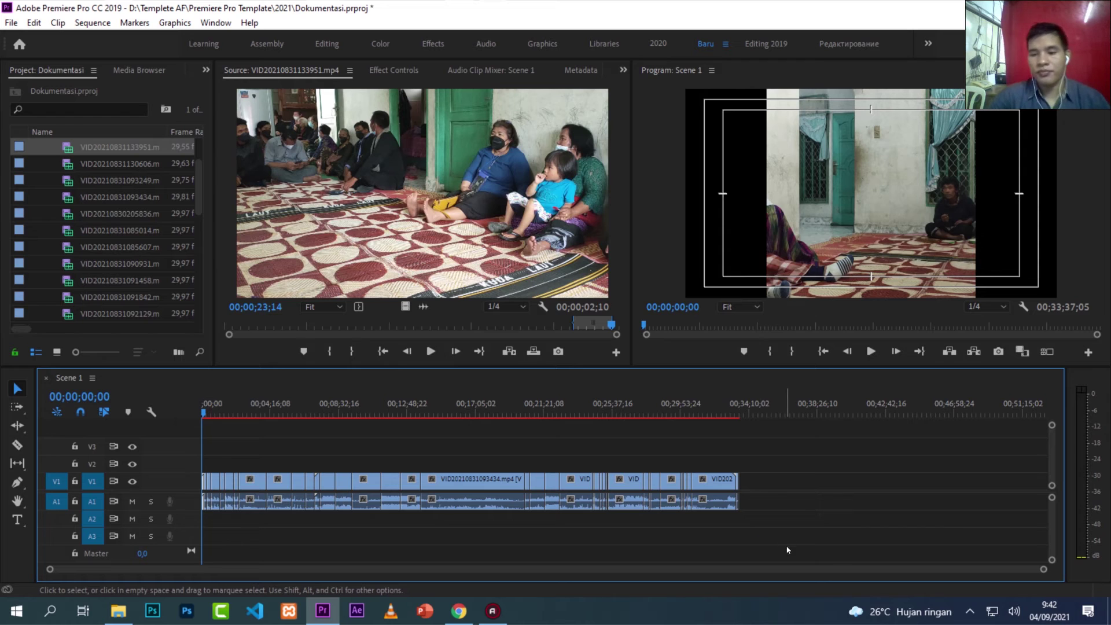
key(space)
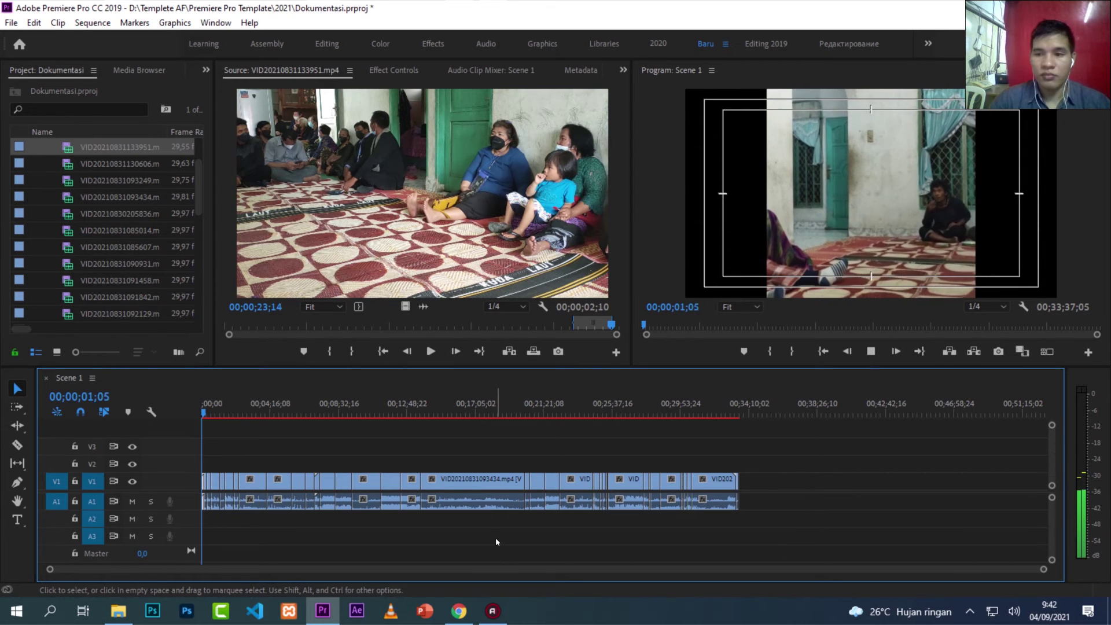
key(space)
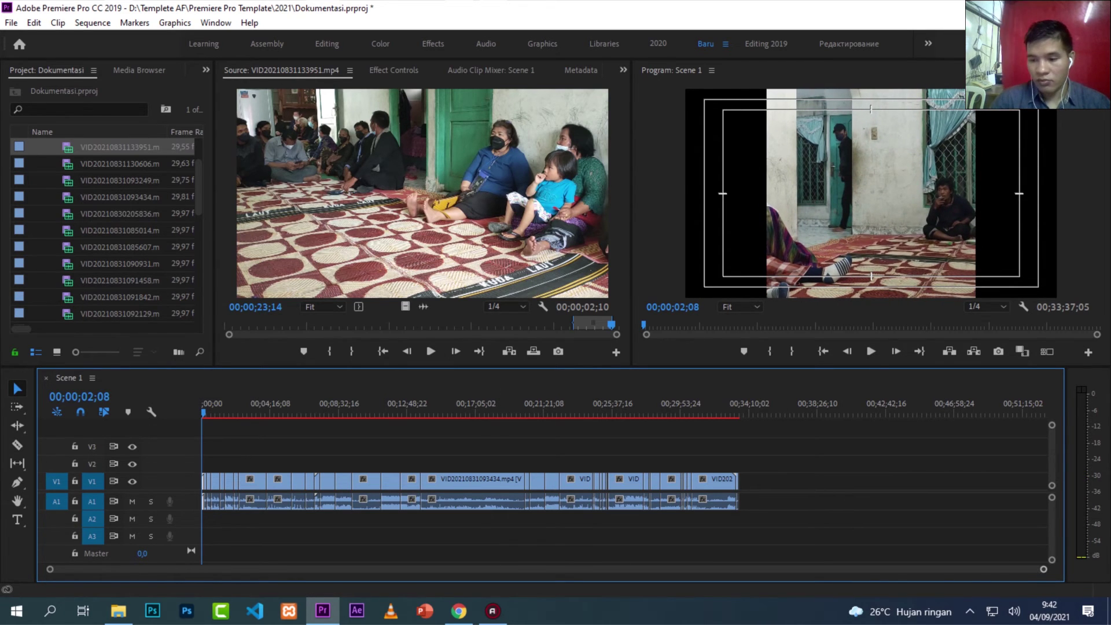
key(equal)
key(equal)
key(equal)
key(equal)
key(equal)
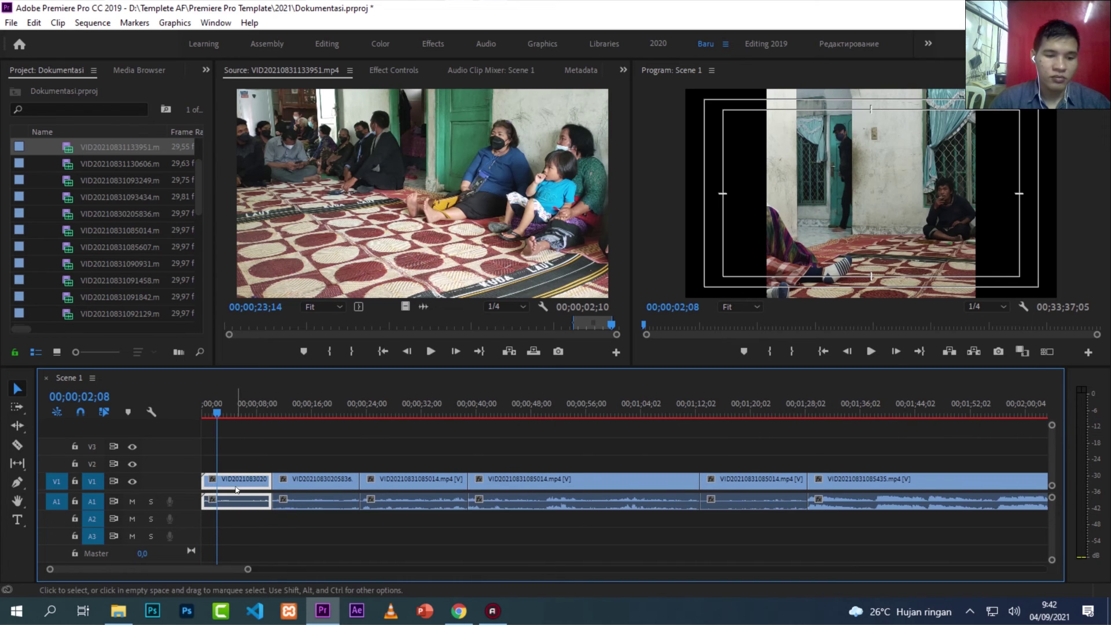
Step: Alt-drag a copy of the first clip onto V2 and scale it to about double size
drag(234, 478, 234, 461)
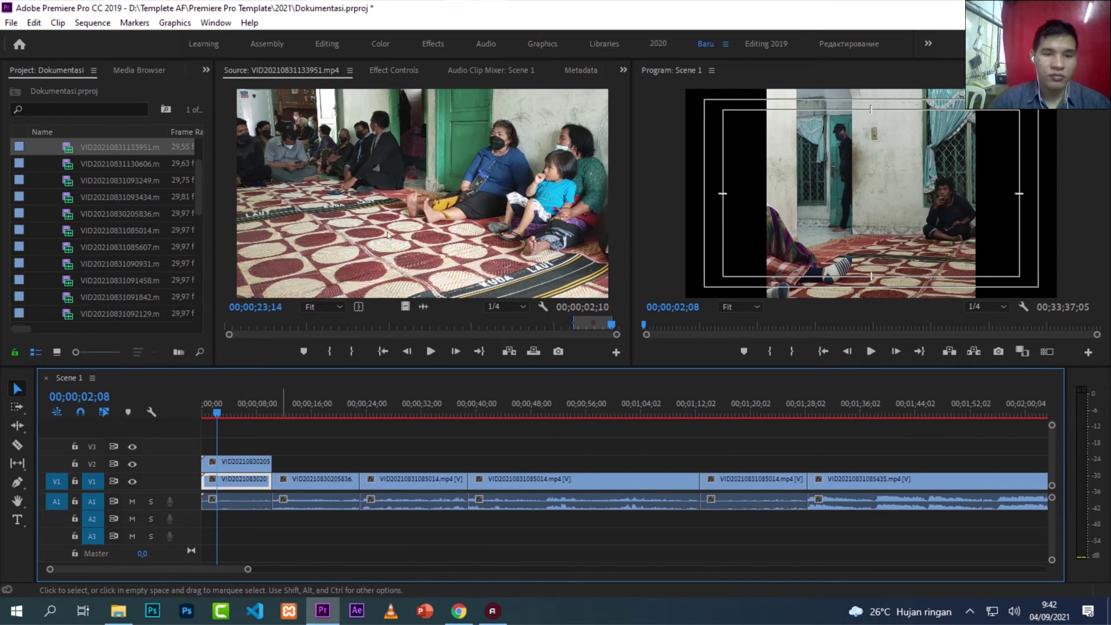
click(399, 70)
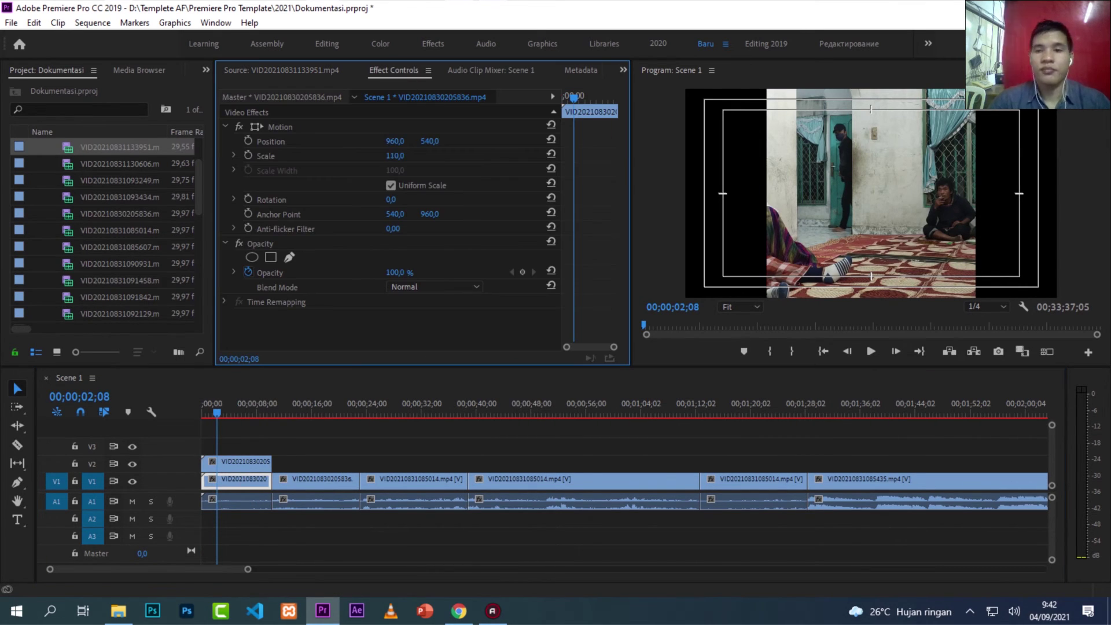
drag(395, 156, 453, 156)
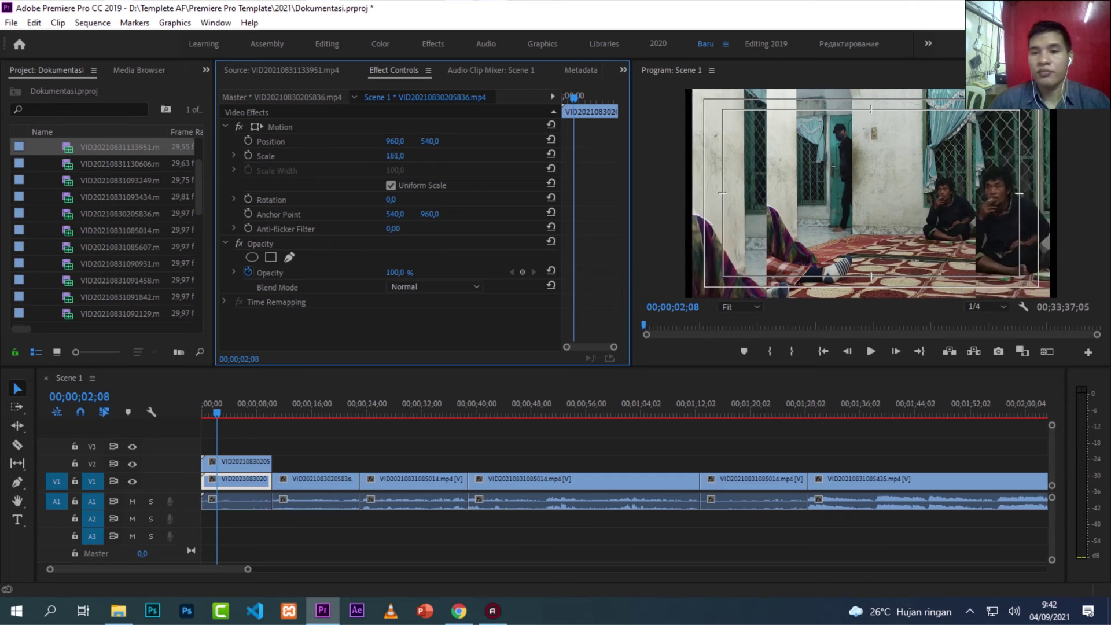
Step: Stack a copy of the second clip on V1 and enlarge that background copy to 195 percent
click(266, 413)
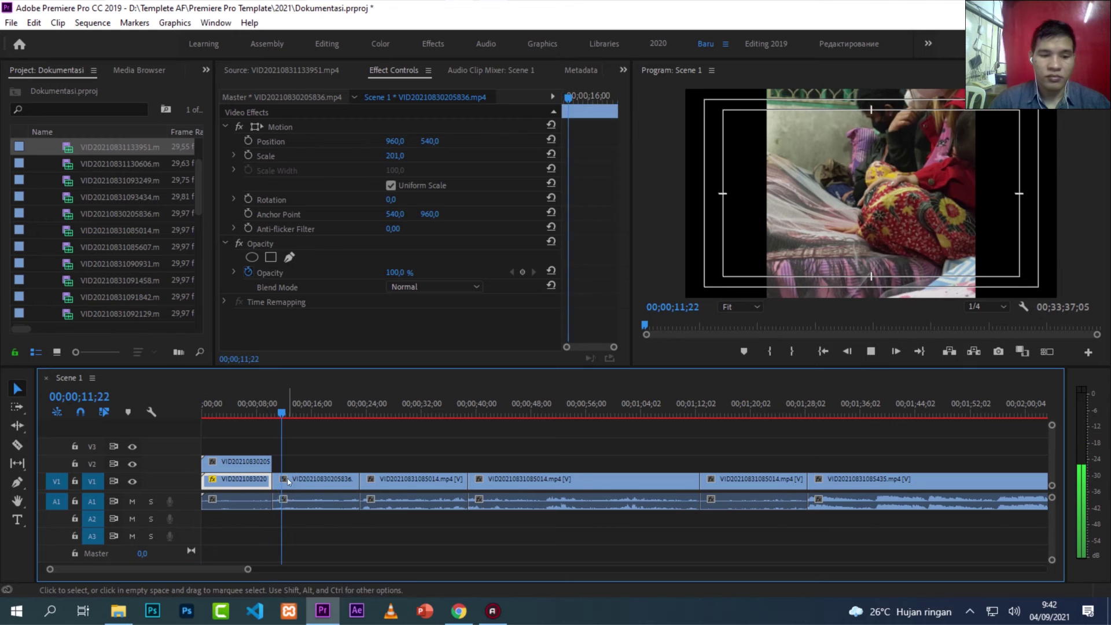
drag(291, 480, 291, 463)
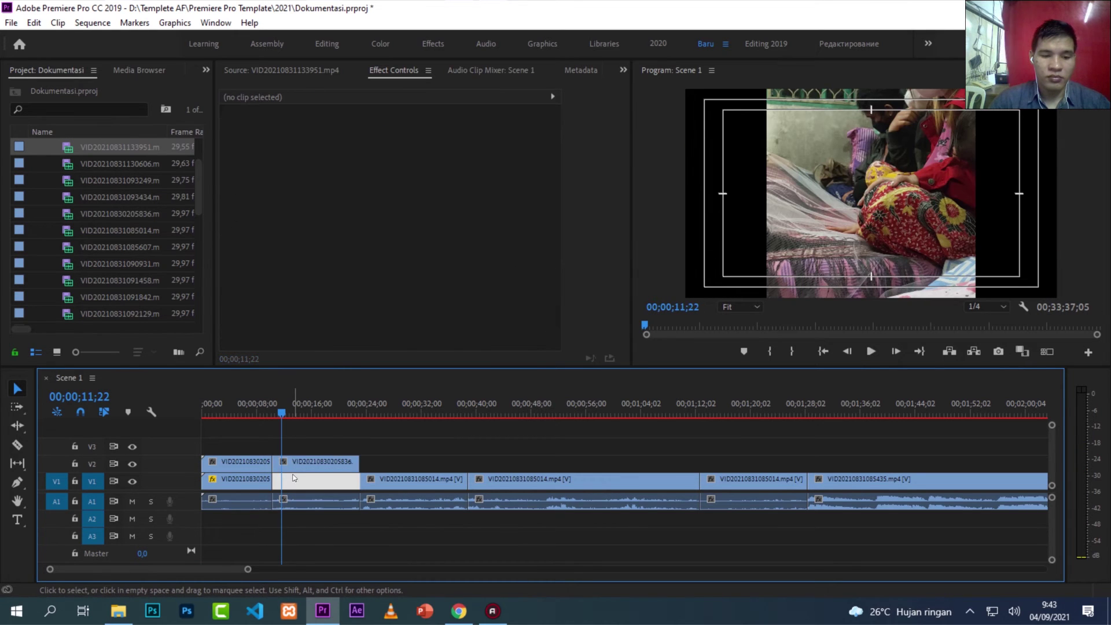
drag(295, 462, 299, 489)
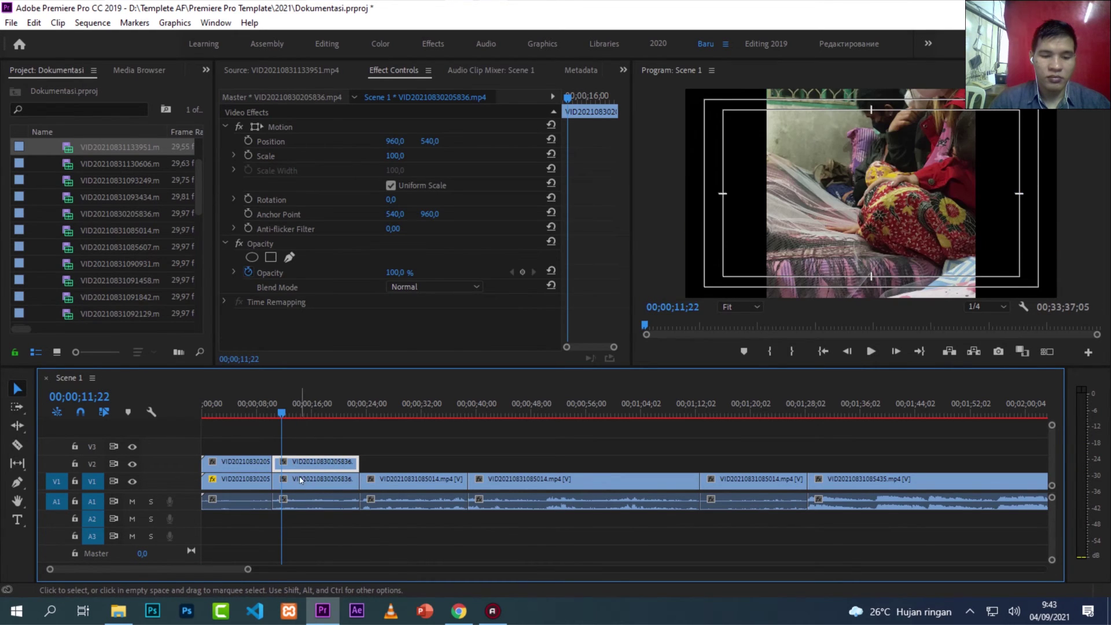
drag(396, 156, 449, 155)
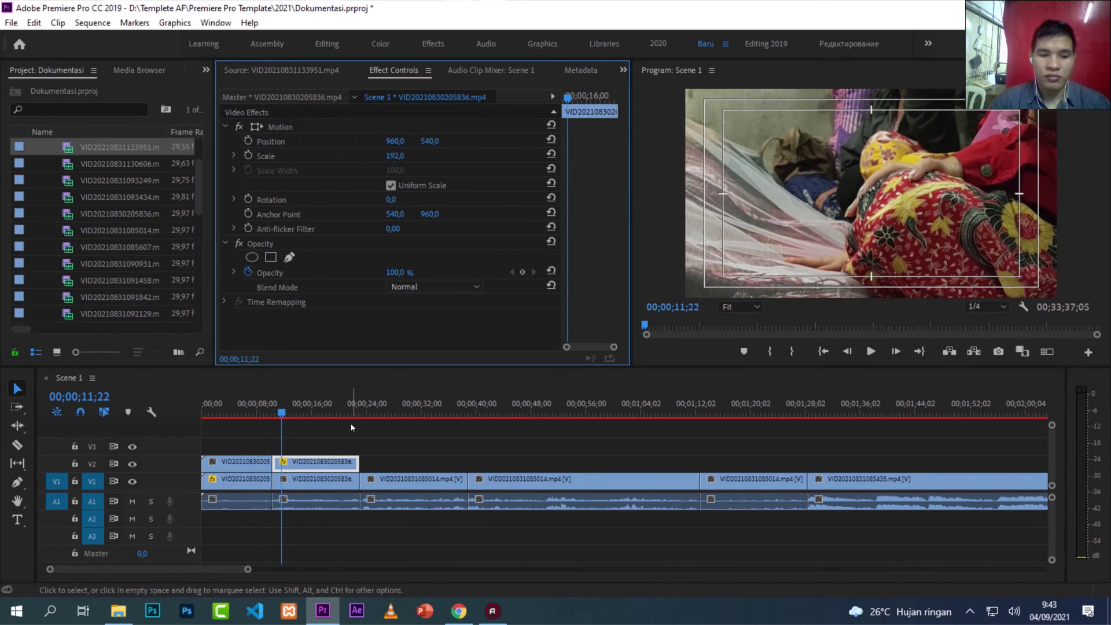
key(ctrl+z)
click(307, 478)
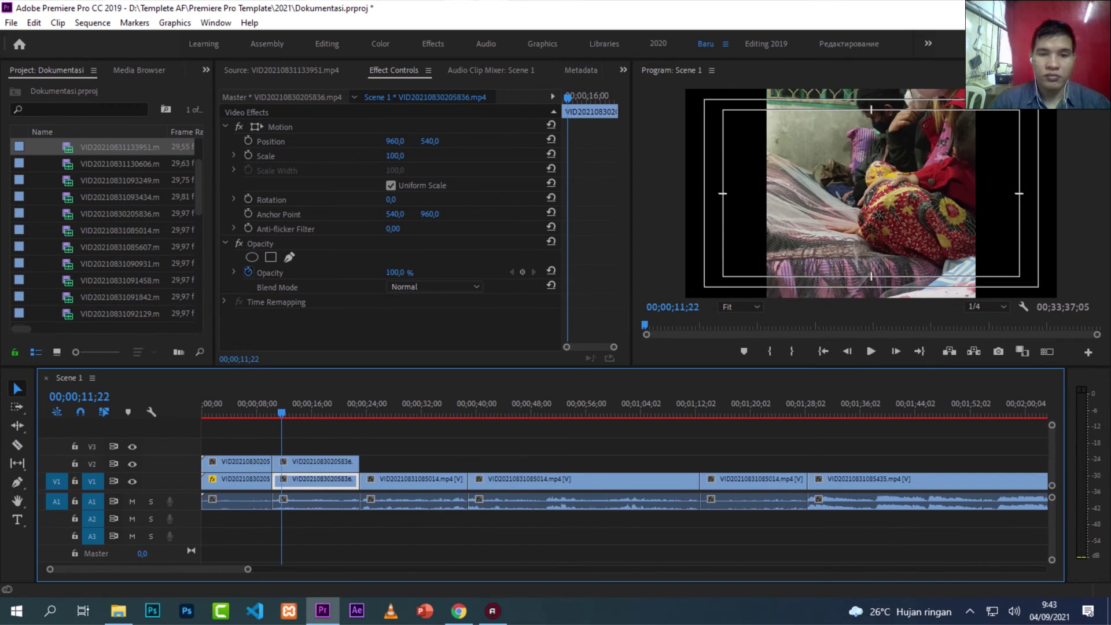
drag(395, 156, 450, 156)
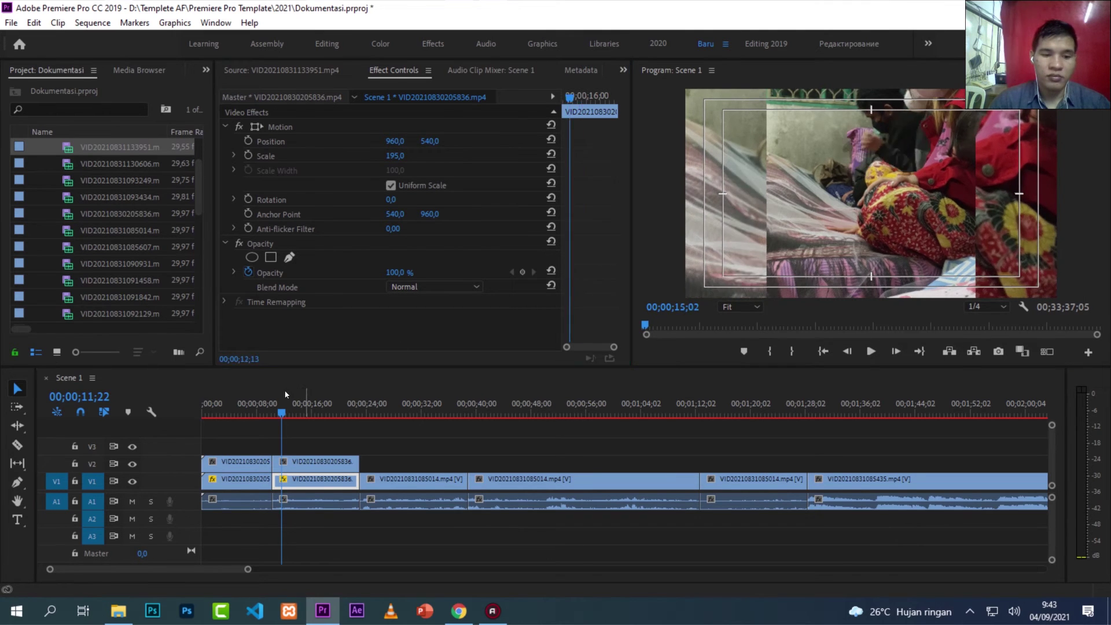
Step: Preview the second clip and shrink its foreground copy so the enlarged background fills the side bars
click(269, 390)
key(space)
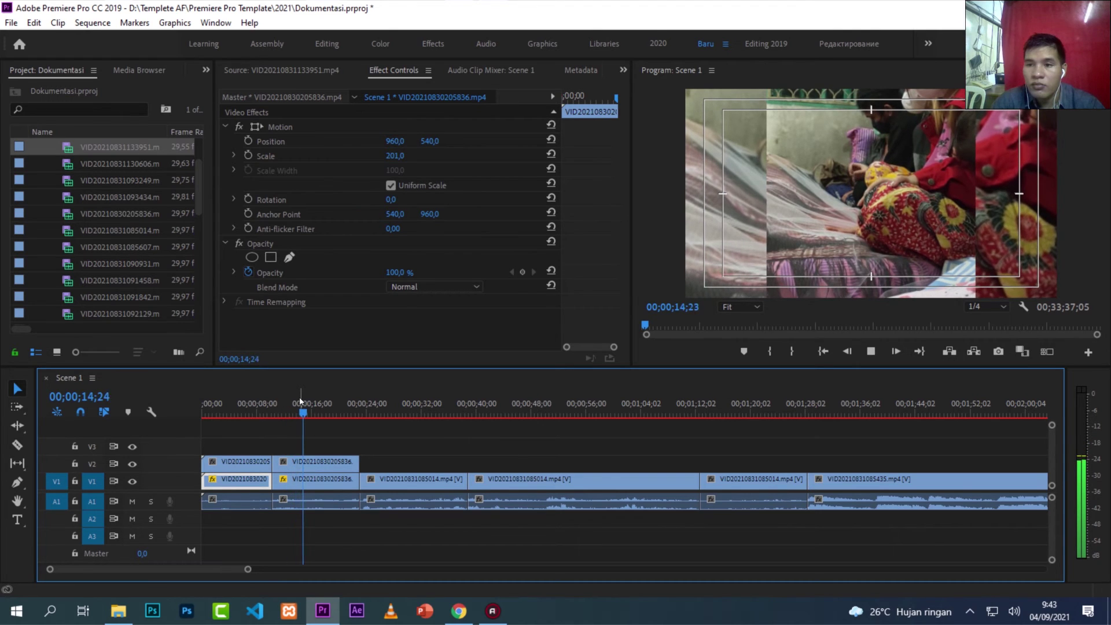
click(314, 463)
key(space)
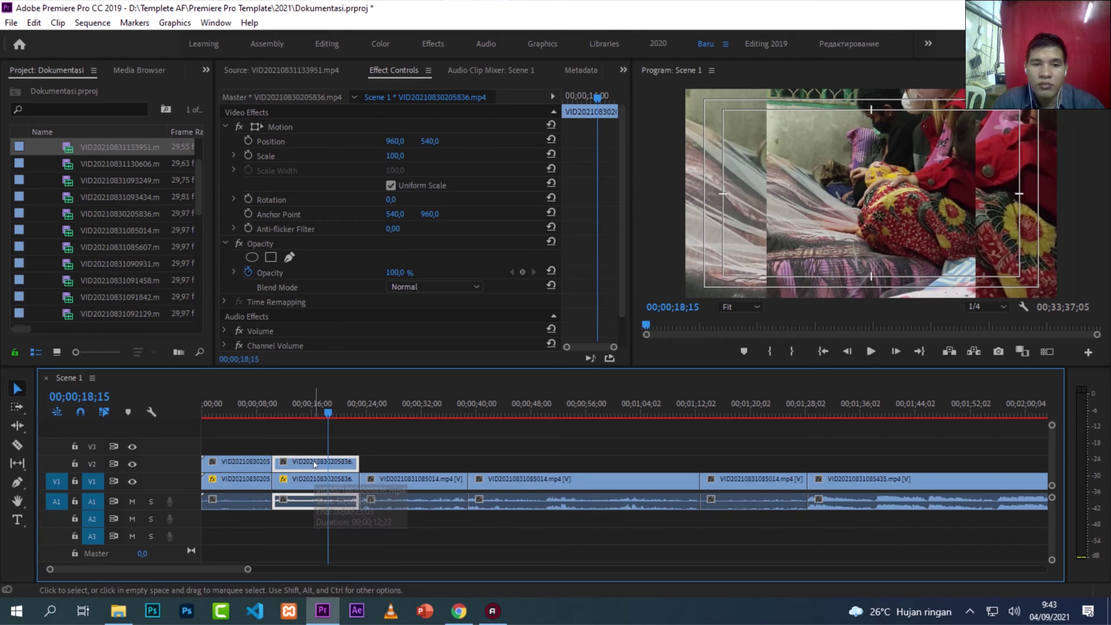
key(space)
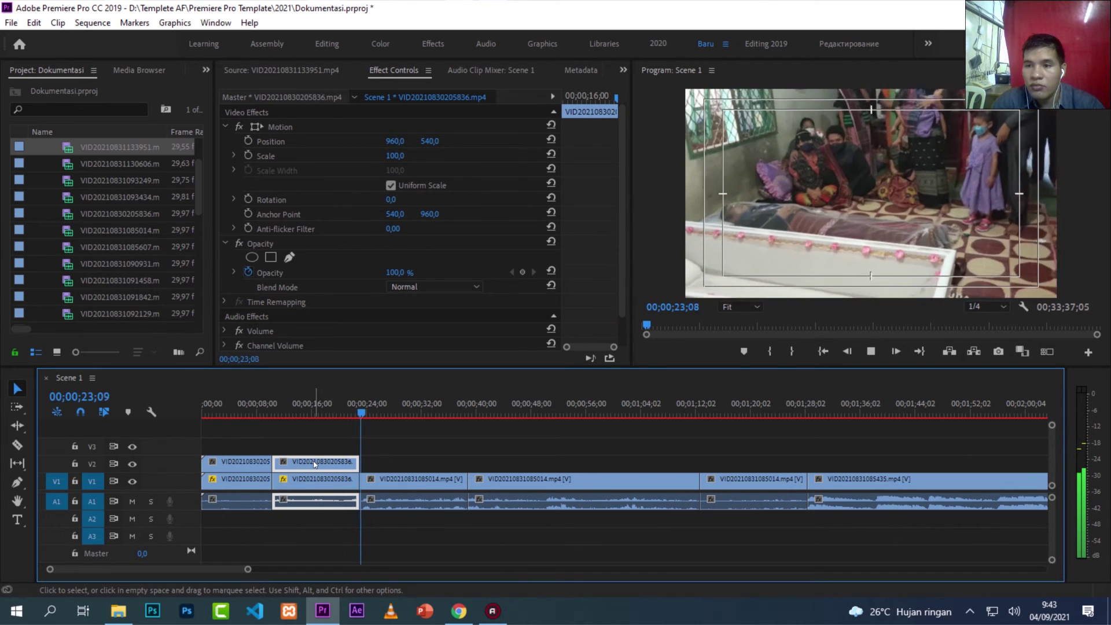
key(space)
click(324, 412)
click(328, 462)
drag(395, 156, 371, 156)
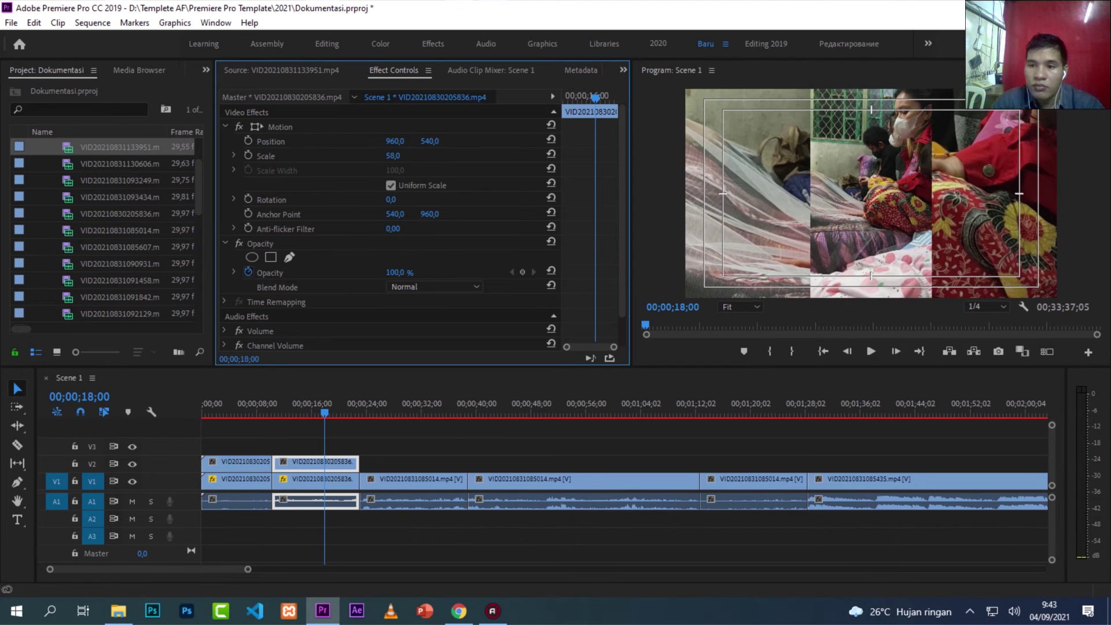
drag(392, 155, 497, 140)
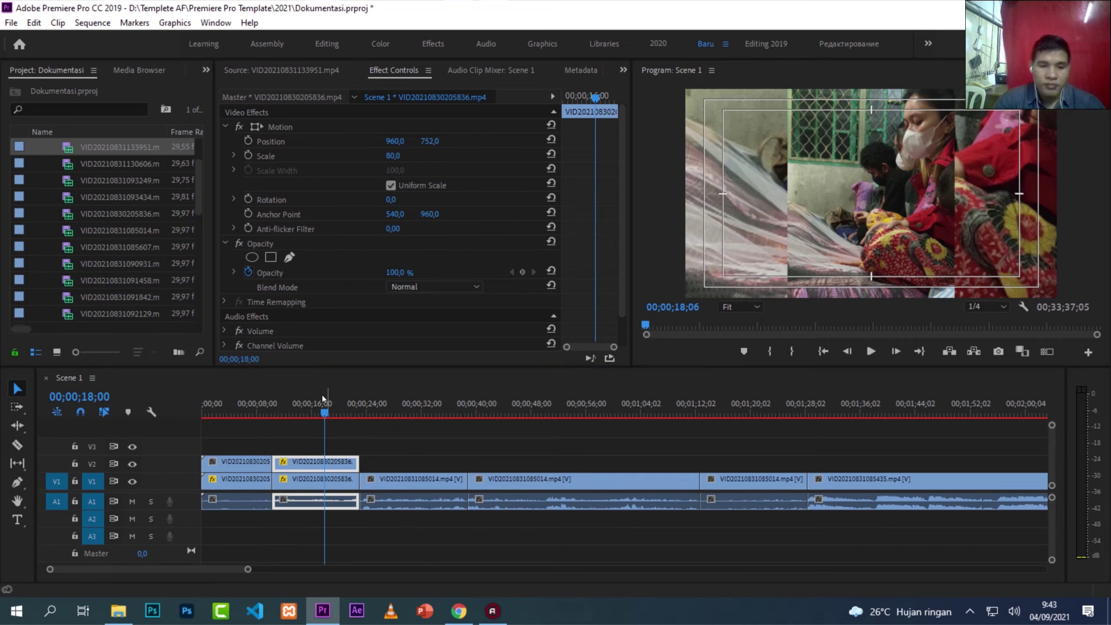
Step: Razor the stacked second clip at 00;00;14;18
click(297, 399)
key(space)
key(space)
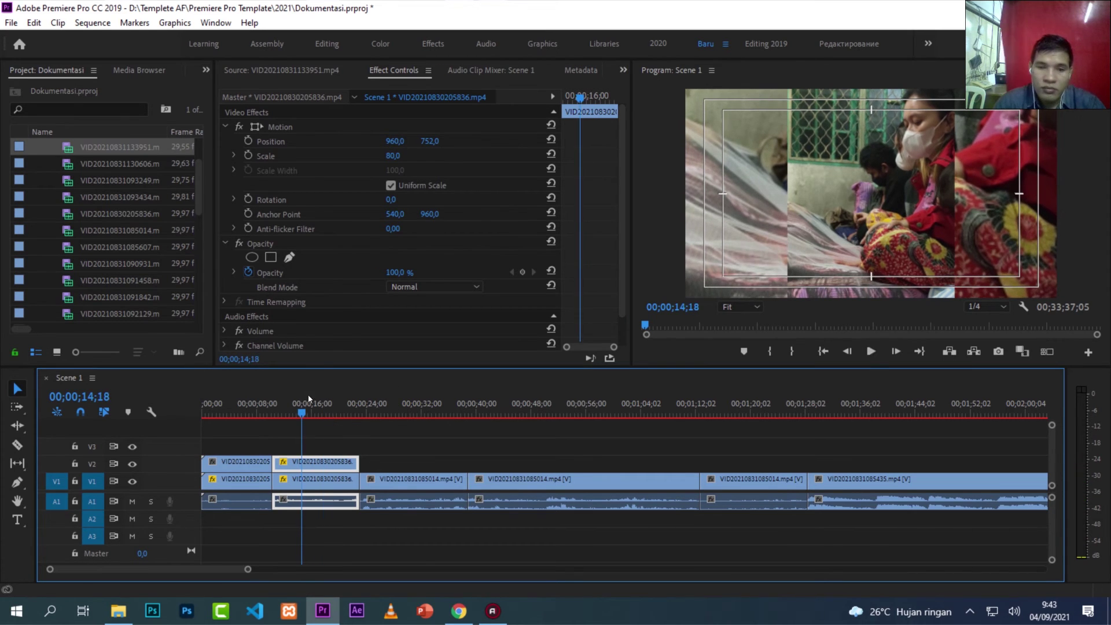
key(c)
click(301, 479)
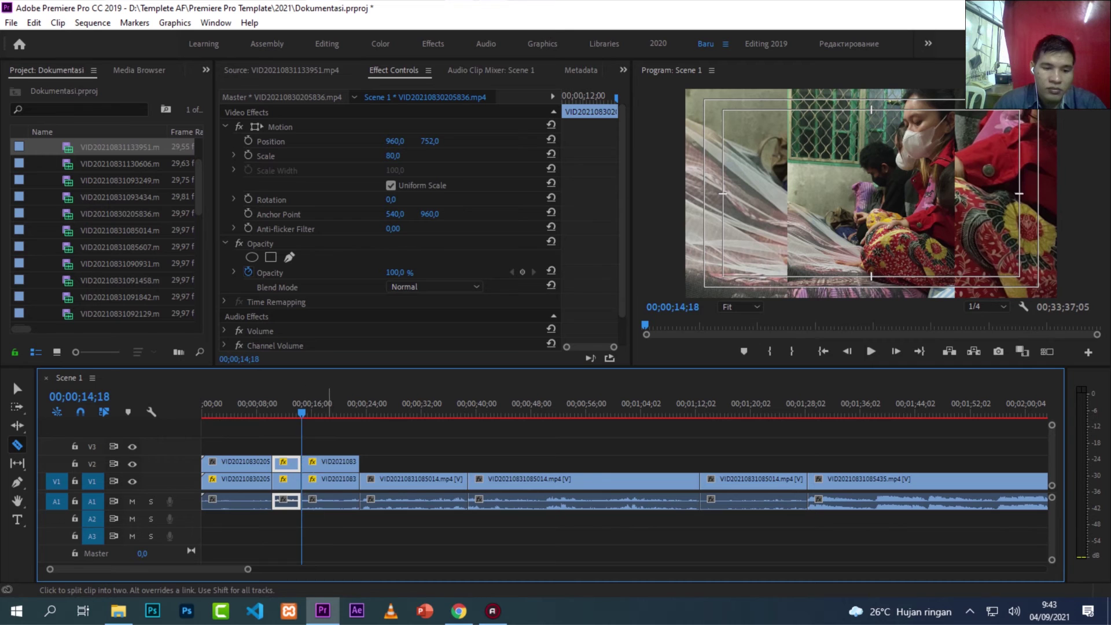
Step: Delete the unwanted section after the cut and ripple-delete the gap left near the start
key(v)
click(326, 500)
key(Delete)
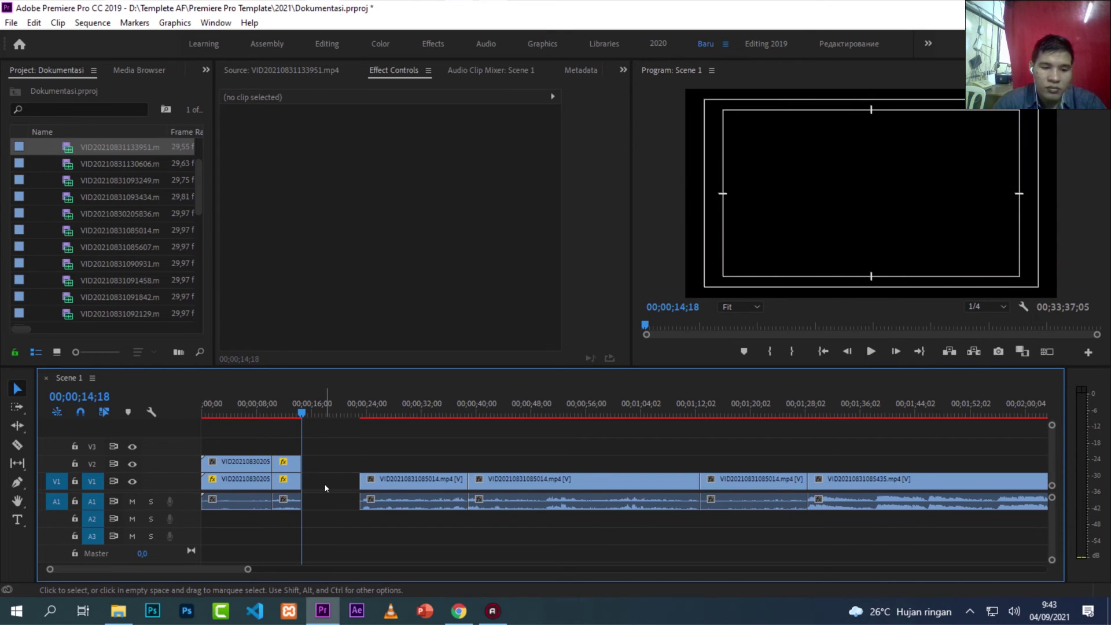
click(325, 487)
key(Delete)
Step: Play back from about 14 seconds, zoom out to the whole sequence, and save the project
click(299, 405)
key(space)
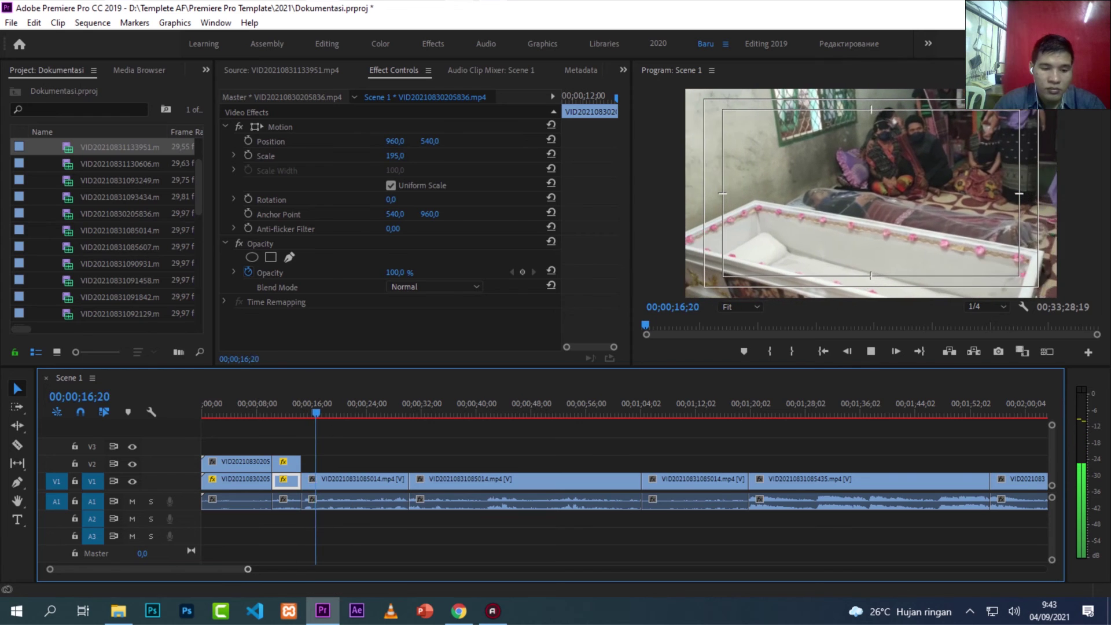
key(minus)
key(minus)
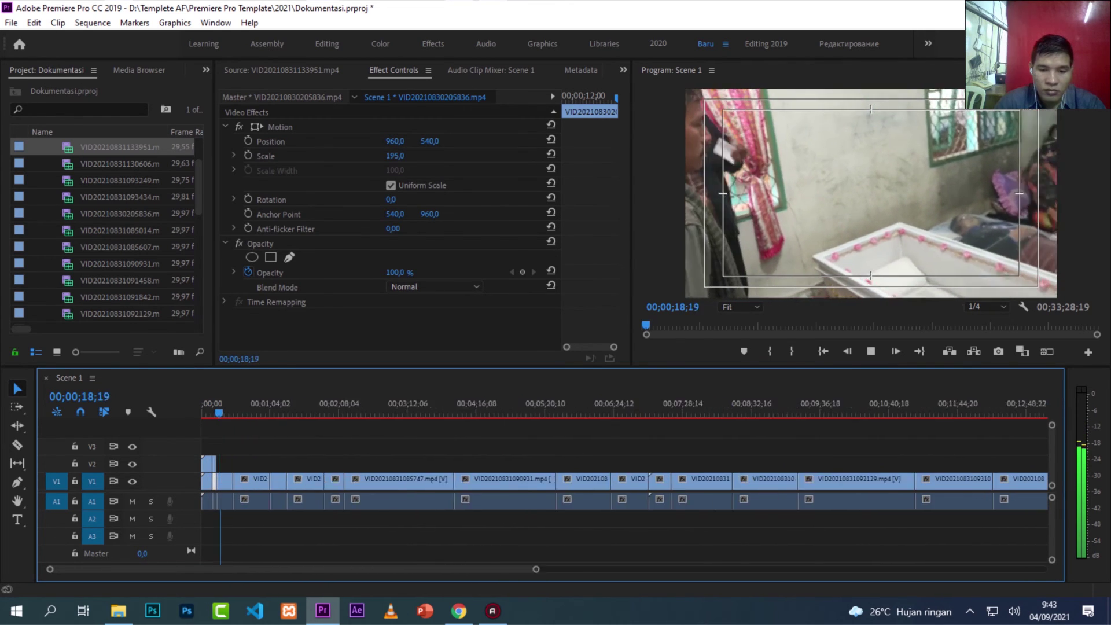
key(minus)
key(minus)
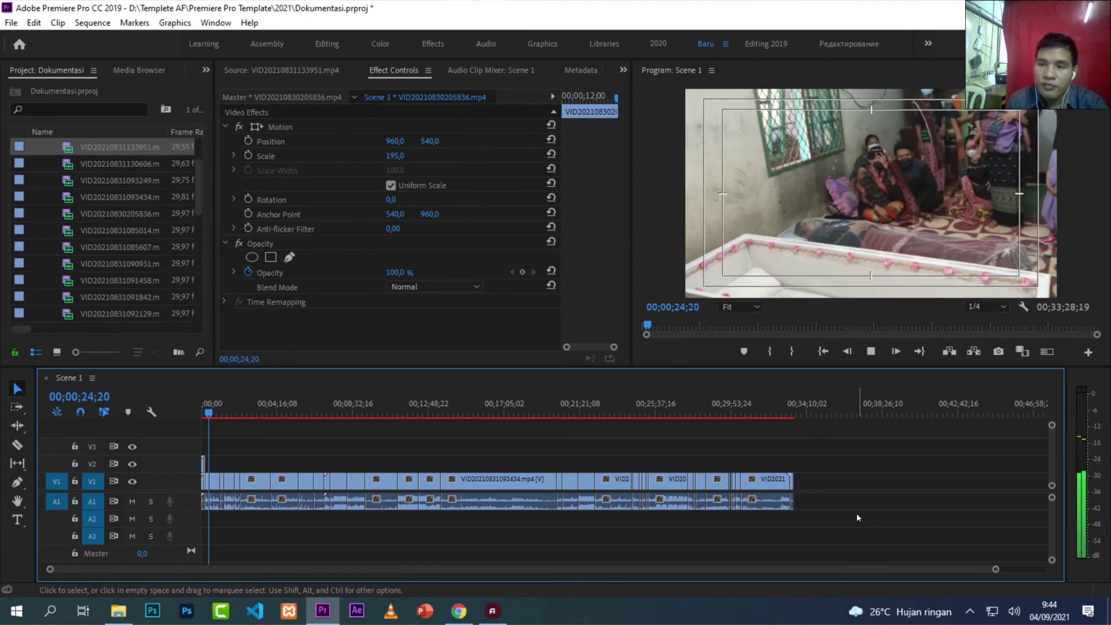
key(space)
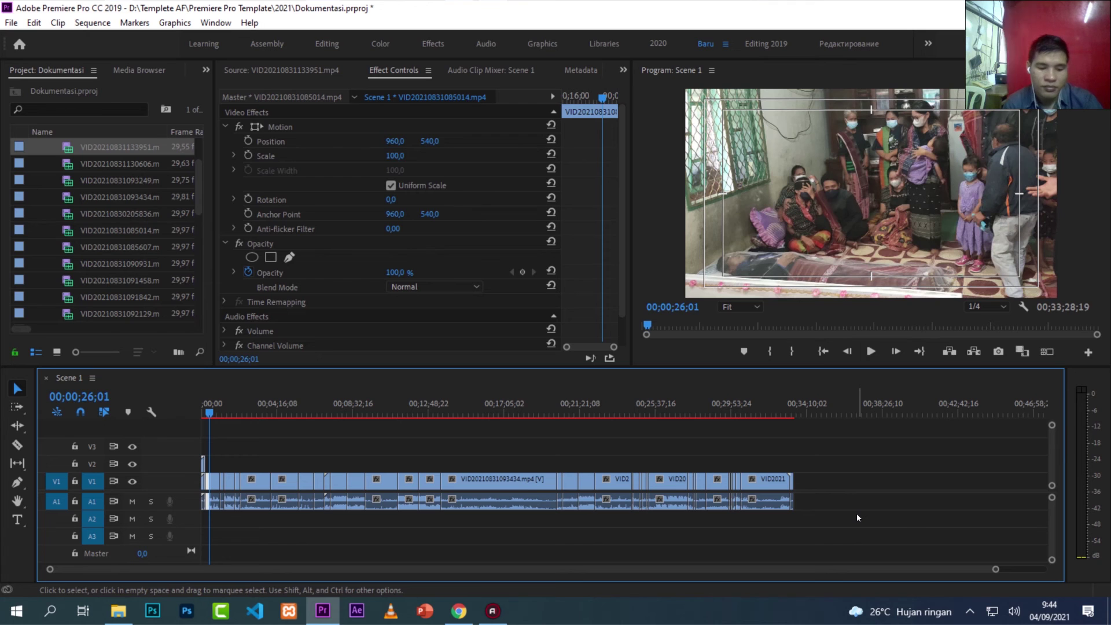
key(ctrl+s)
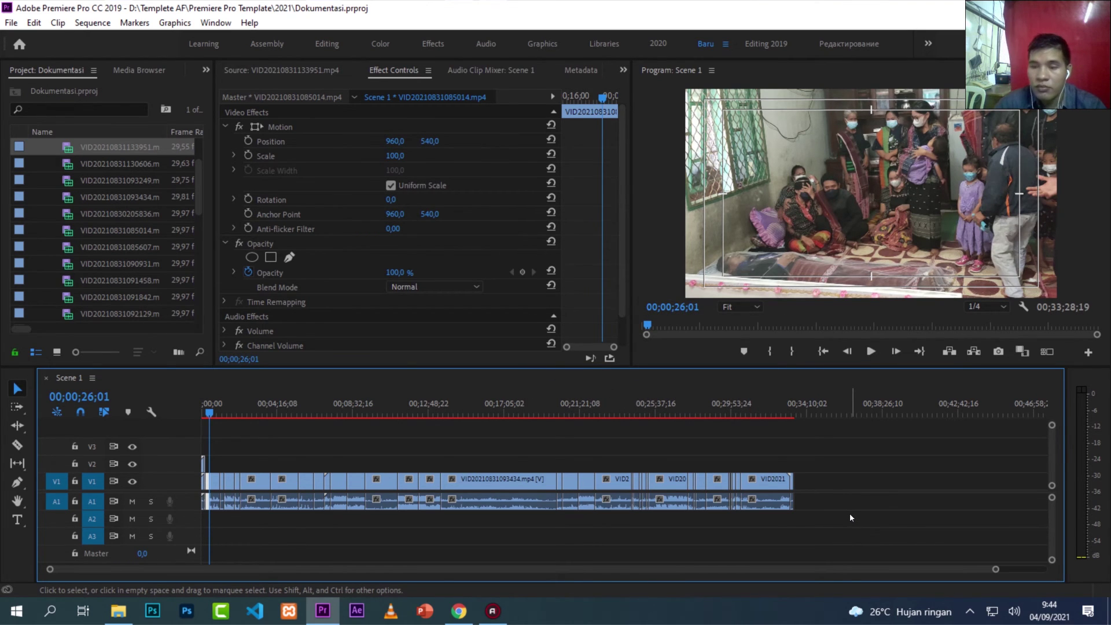
key(space)
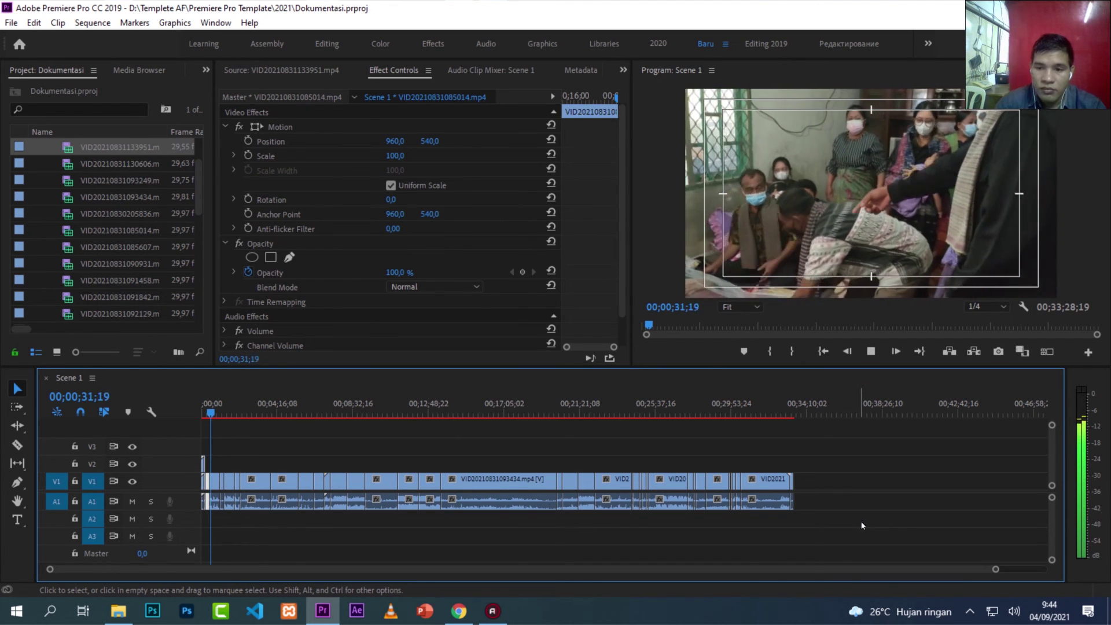
key(space)
drag(995, 569, 354, 568)
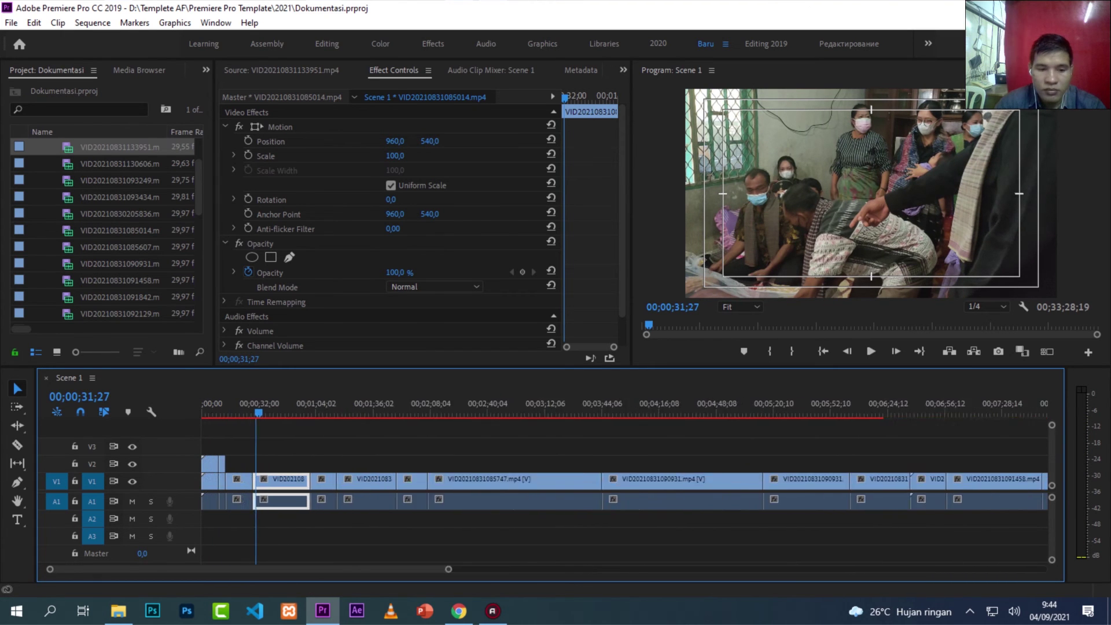
Step: Ripple-trim the tail of VID20210831085014.mp4 at 30;03 and review the cut
click(279, 414)
key(space)
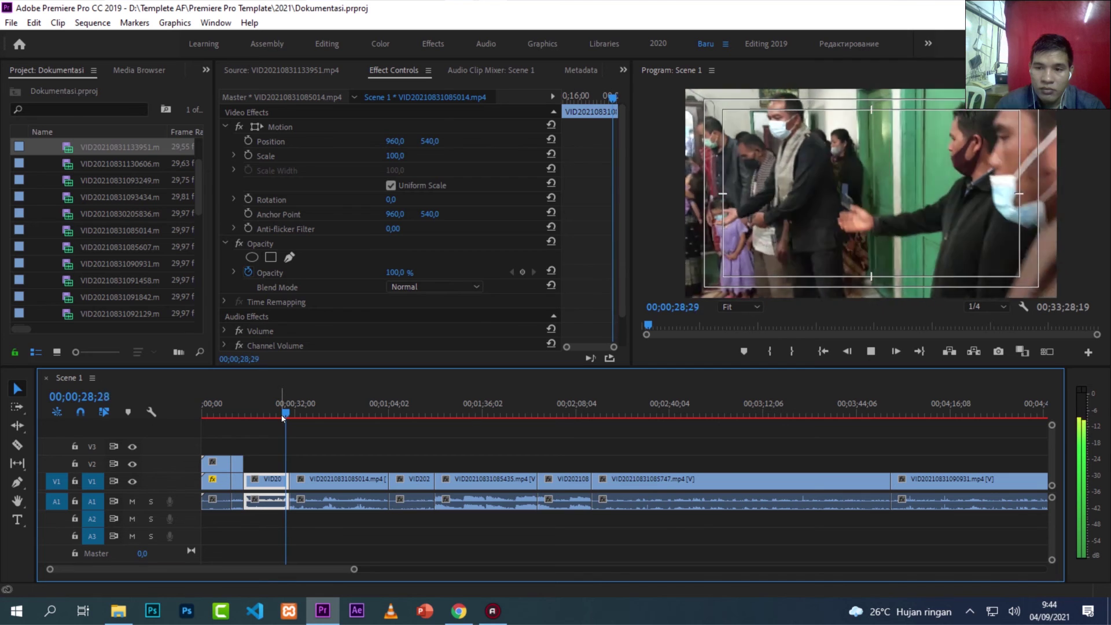
key(space)
click(333, 478)
scroll(284, 569, up, 5)
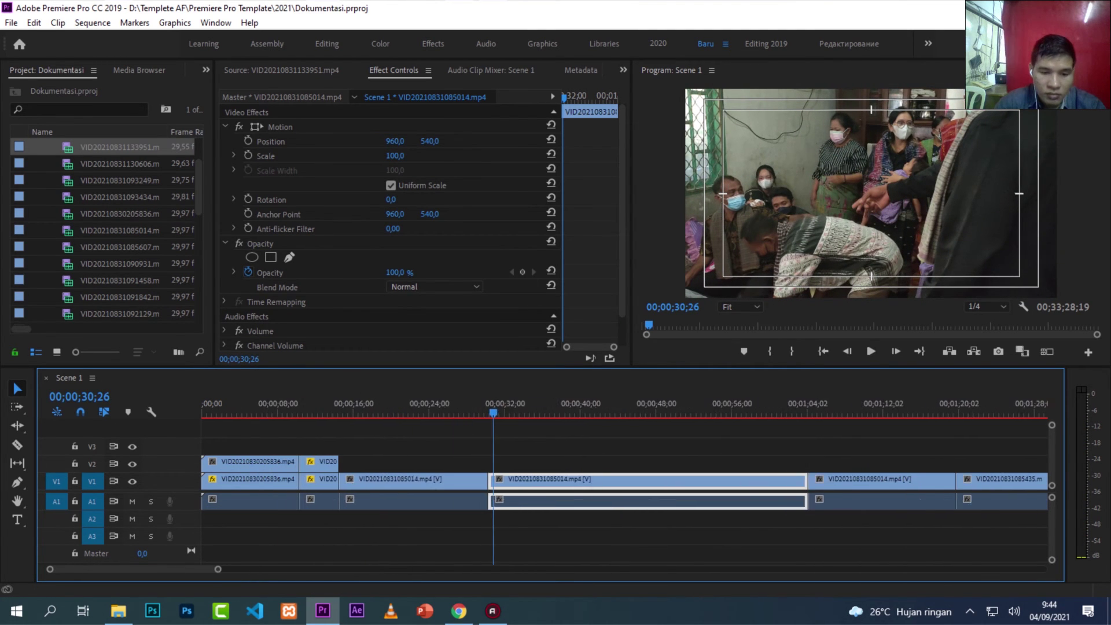
click(508, 412)
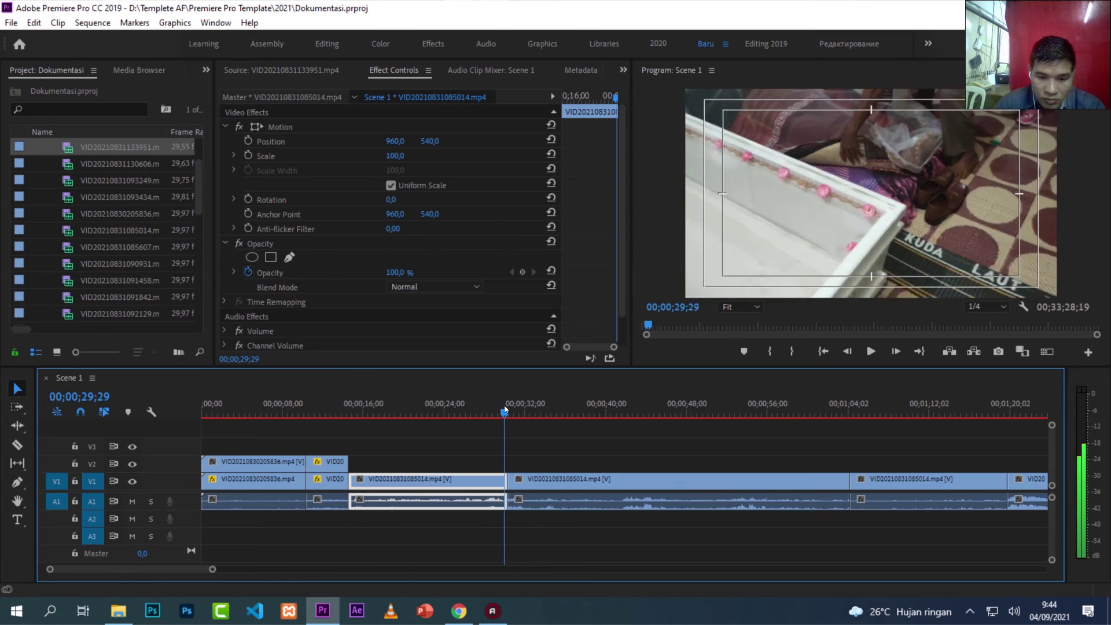
drag(508, 411, 503, 412)
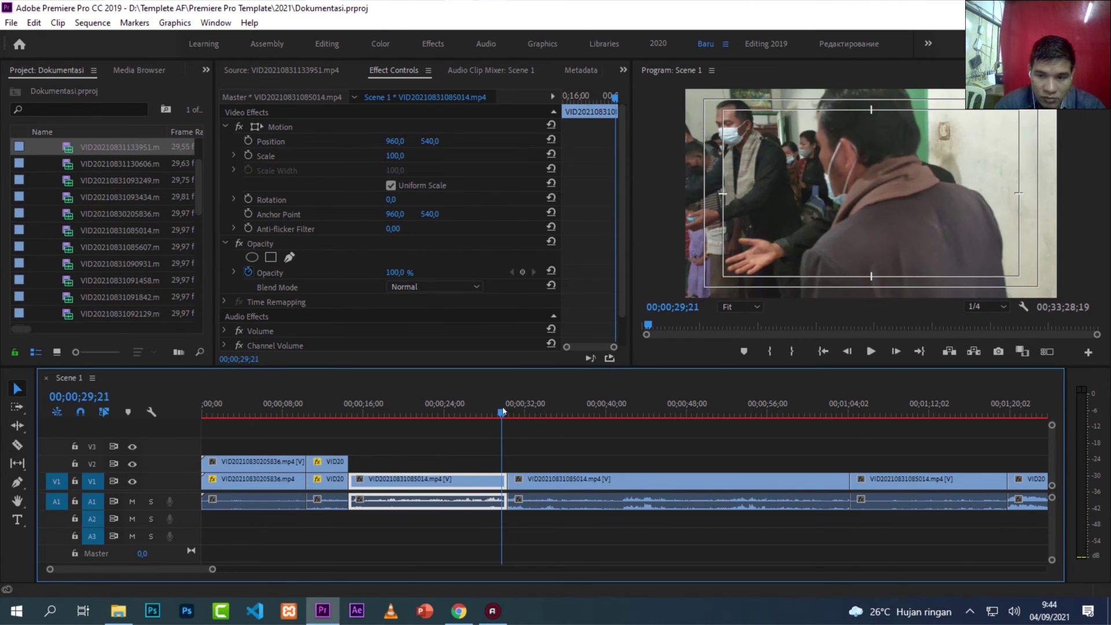
key(w)
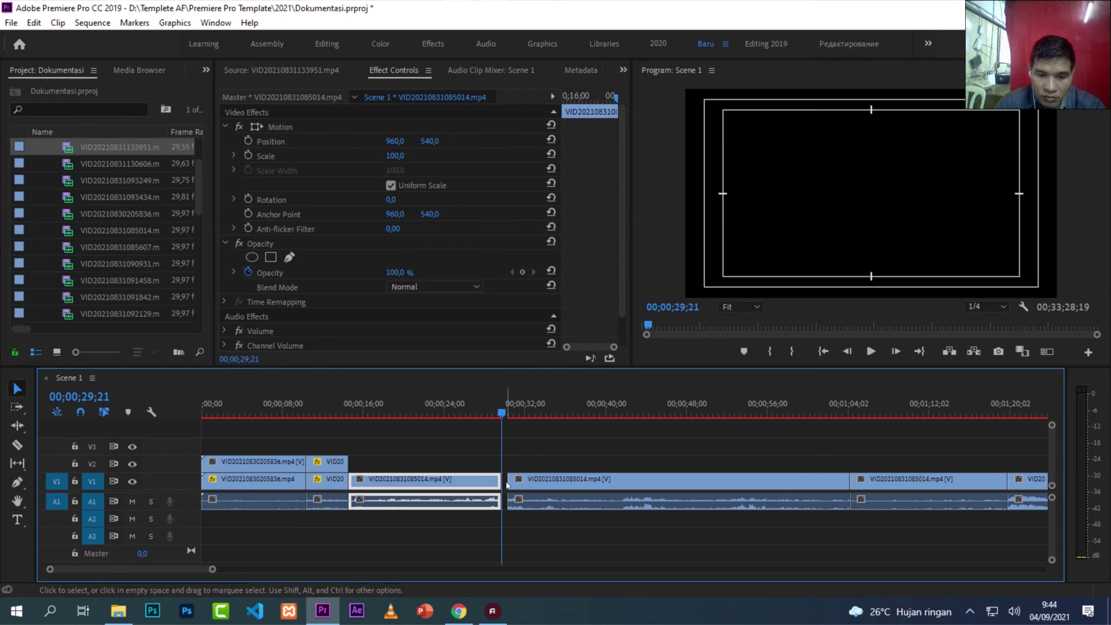
key(shift+k)
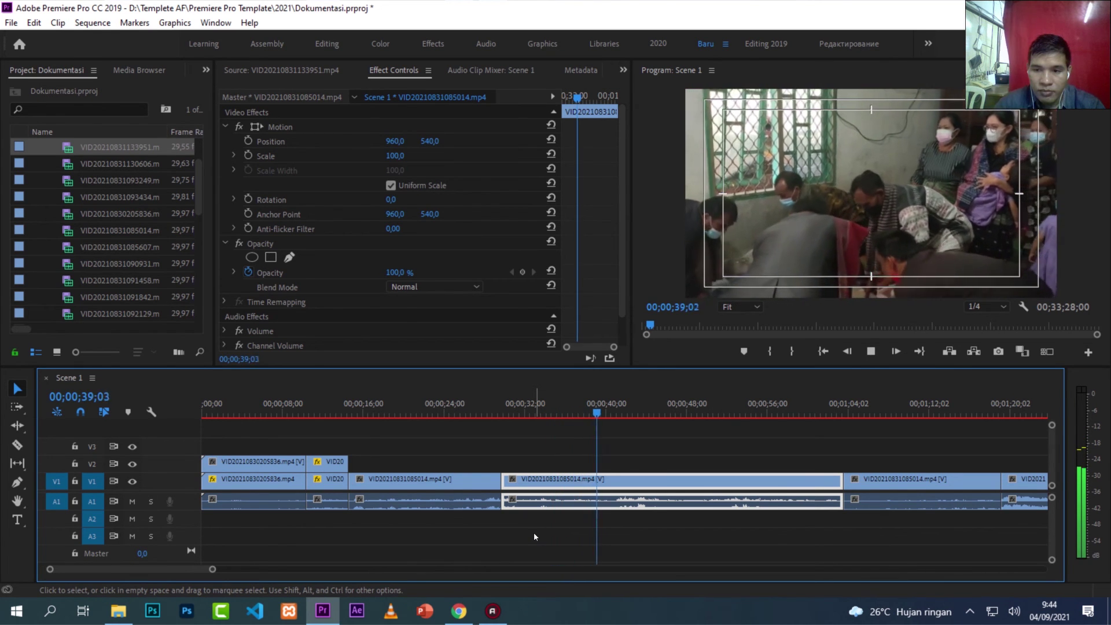
key(space)
Step: Cut out the short piece between 30;21 and 31;18 and close the resulting gap
click(513, 411)
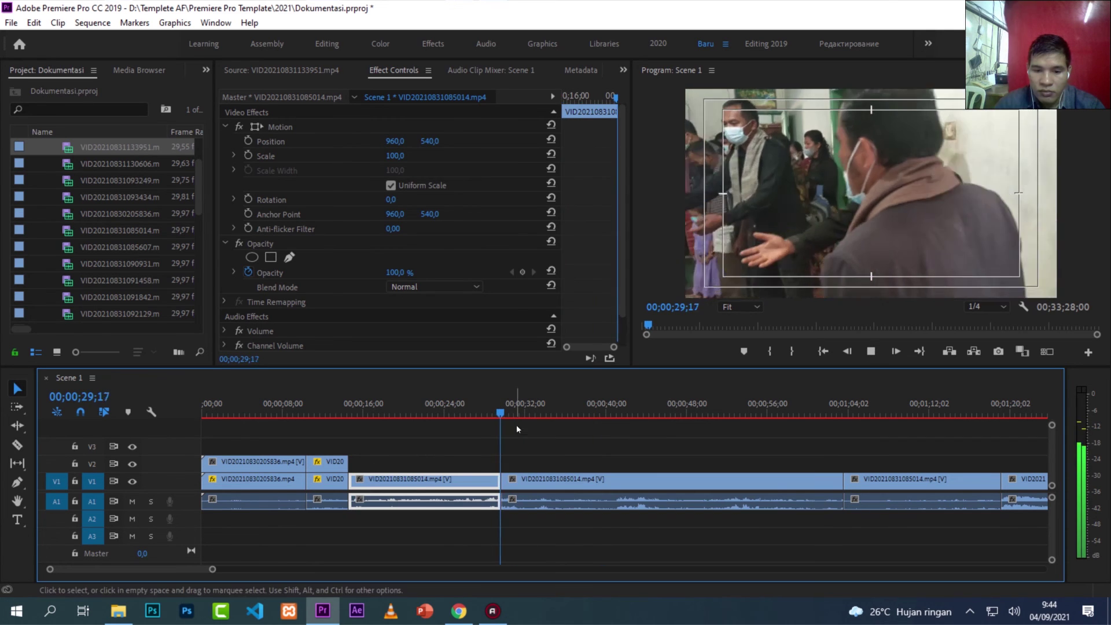
key(space)
click(532, 495)
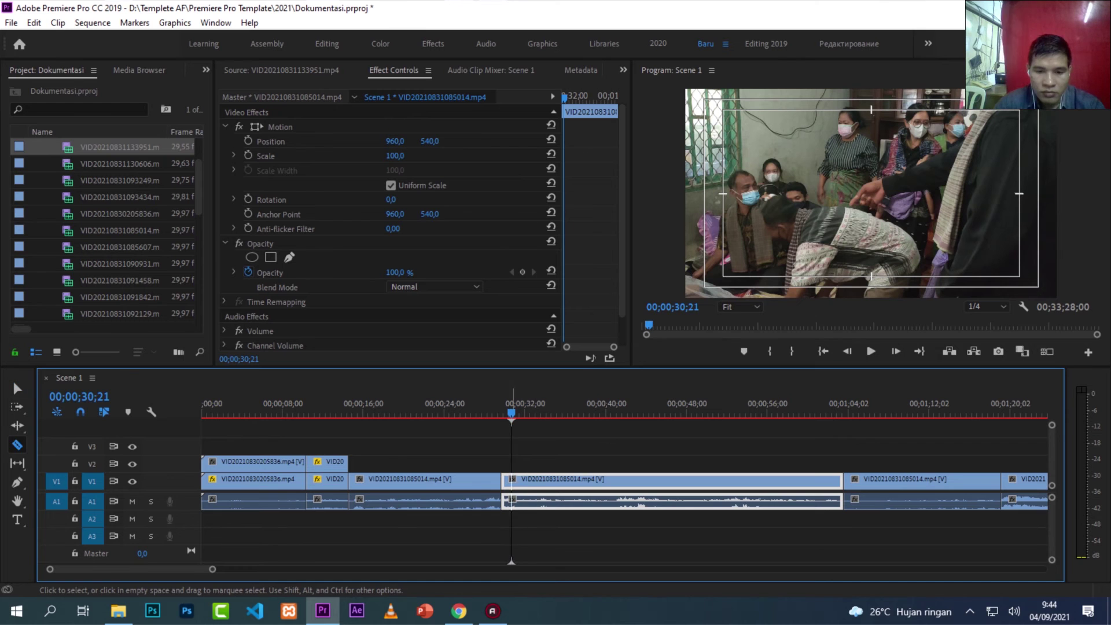
click(512, 480)
key(space)
key(space)
click(520, 499)
key(v)
click(517, 483)
key(Delete)
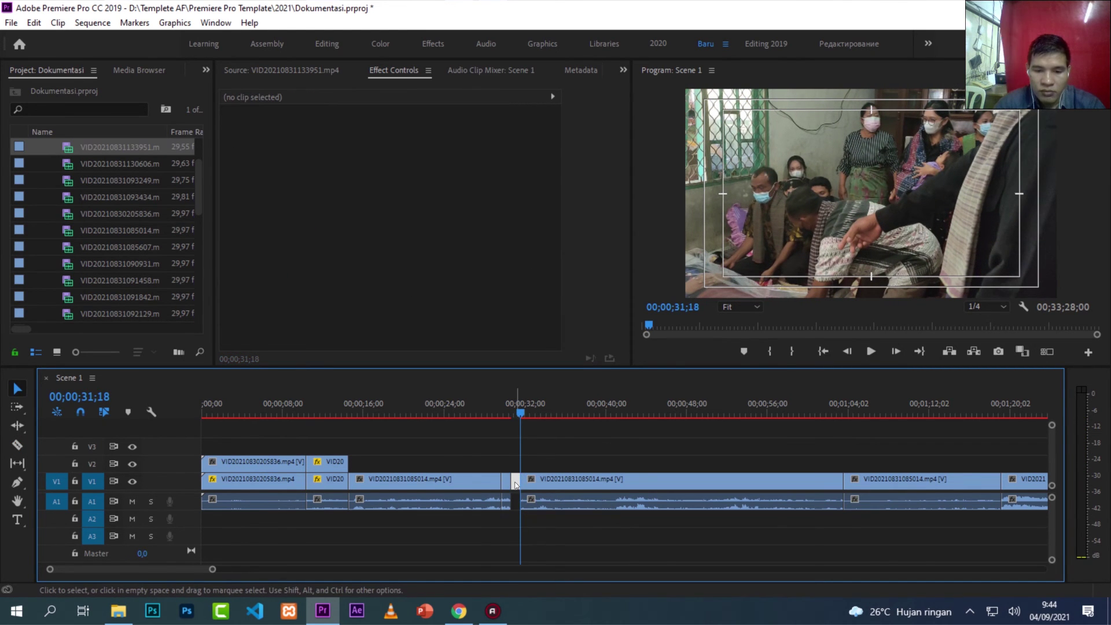
click(516, 484)
key(Delete)
key(Up)
key(space)
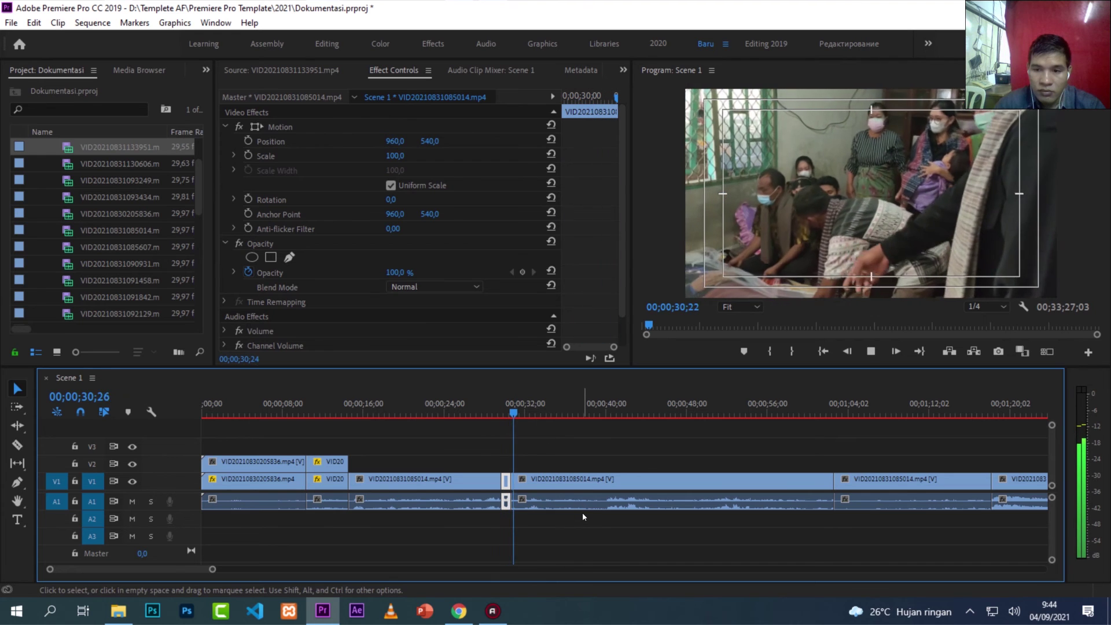
key(space)
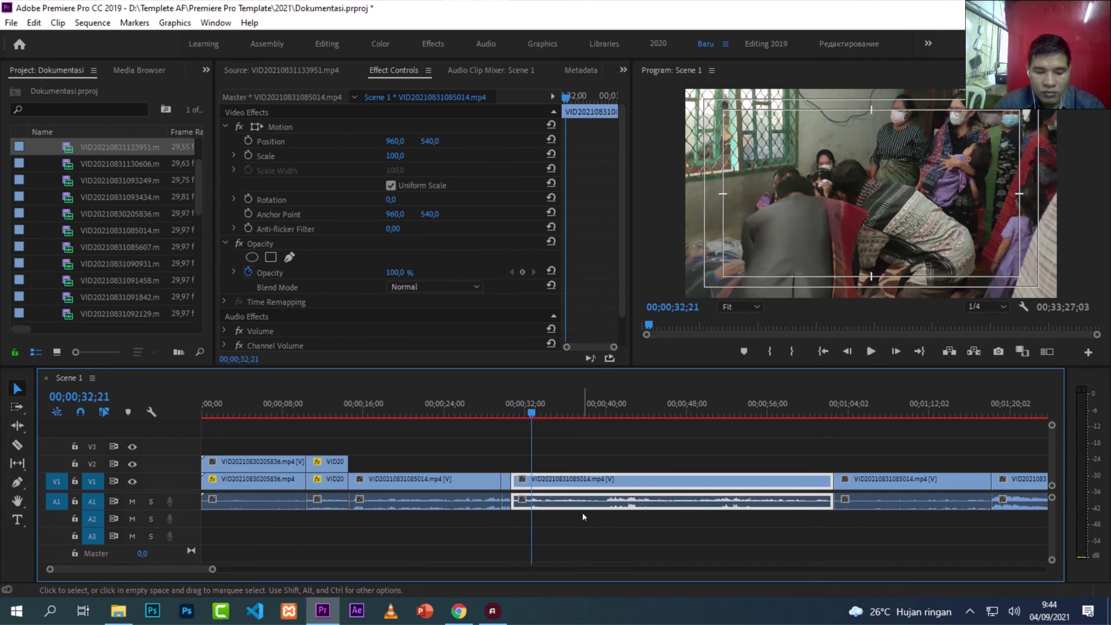
Step: Remove the section from 32;21 to 38;10 and play back the new cut
key(c)
click(531, 496)
click(545, 414)
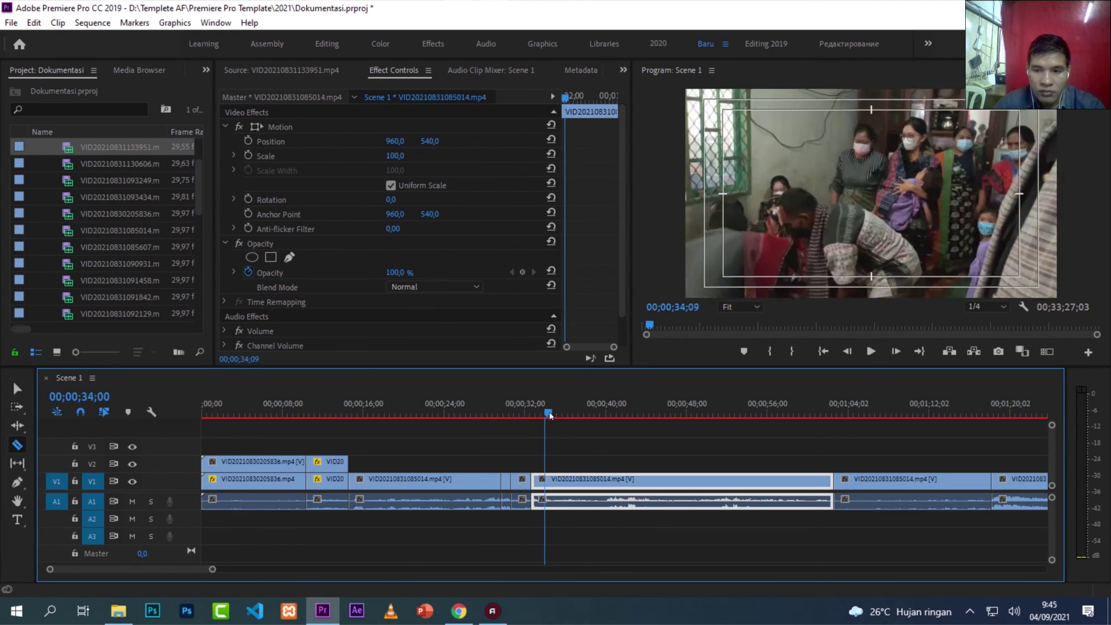
drag(545, 414, 588, 414)
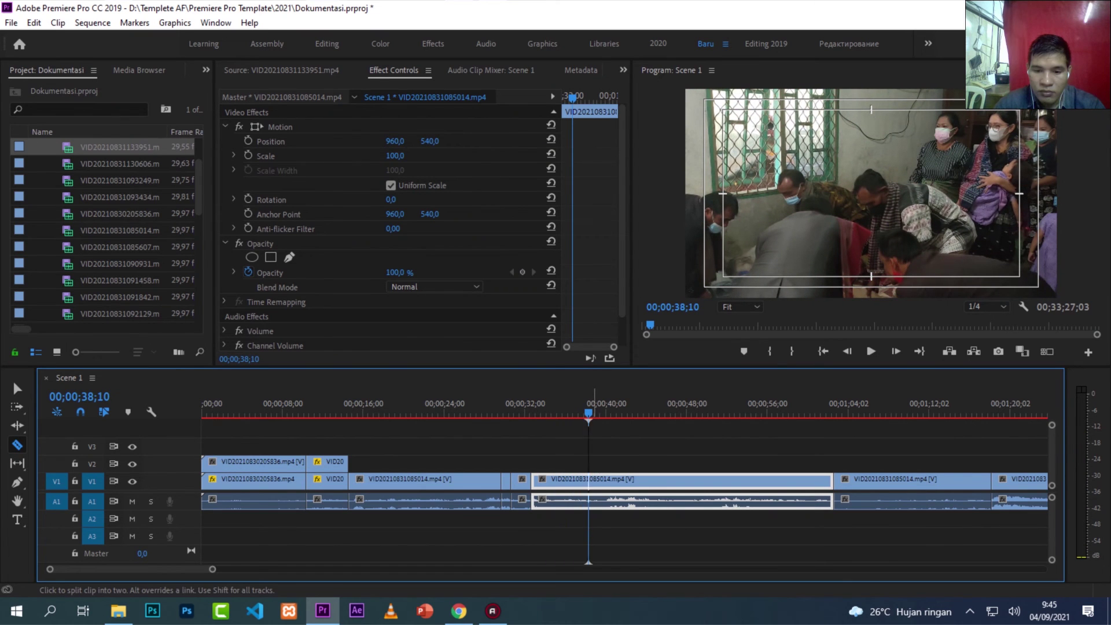
click(588, 480)
key(v)
click(558, 480)
key(Delete)
key(Delete)
click(531, 414)
key(space)
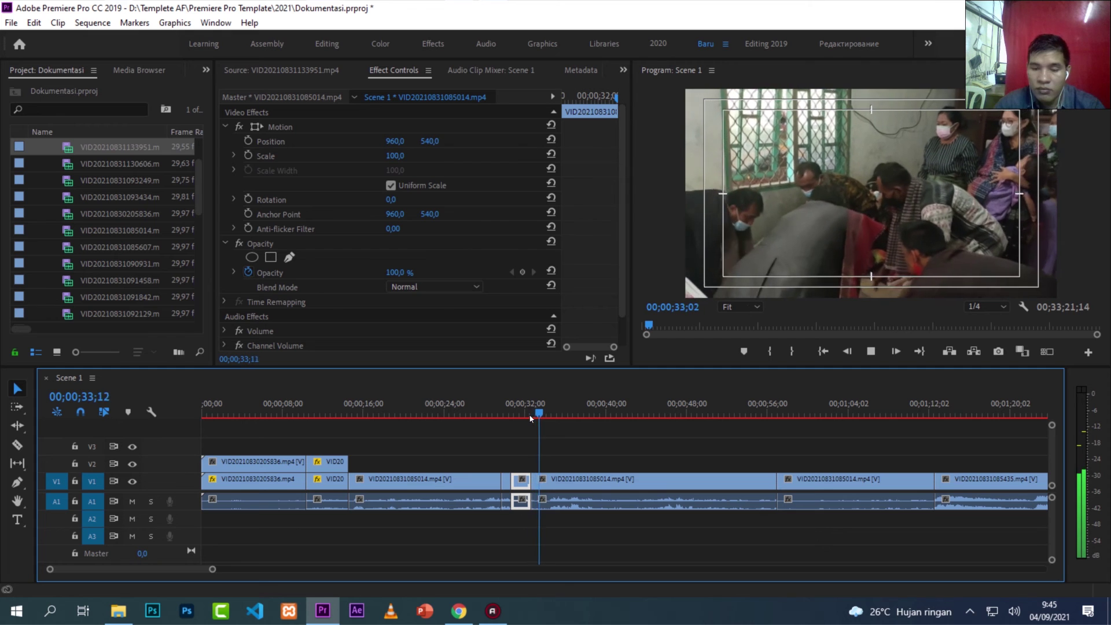
click(525, 403)
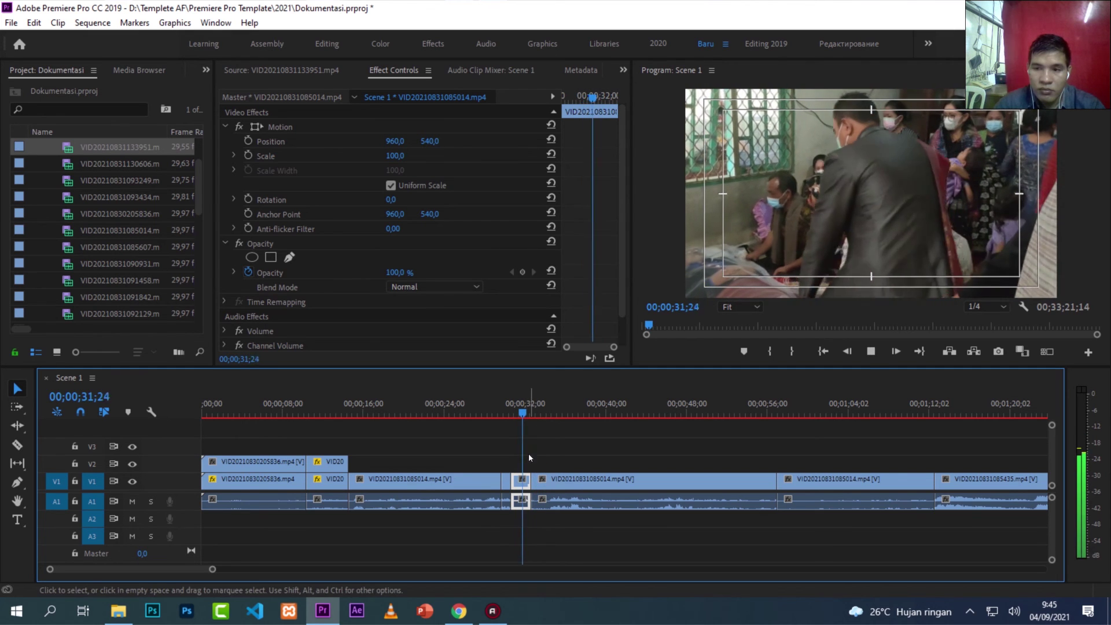
key(Left)
key(Left)
key(Left)
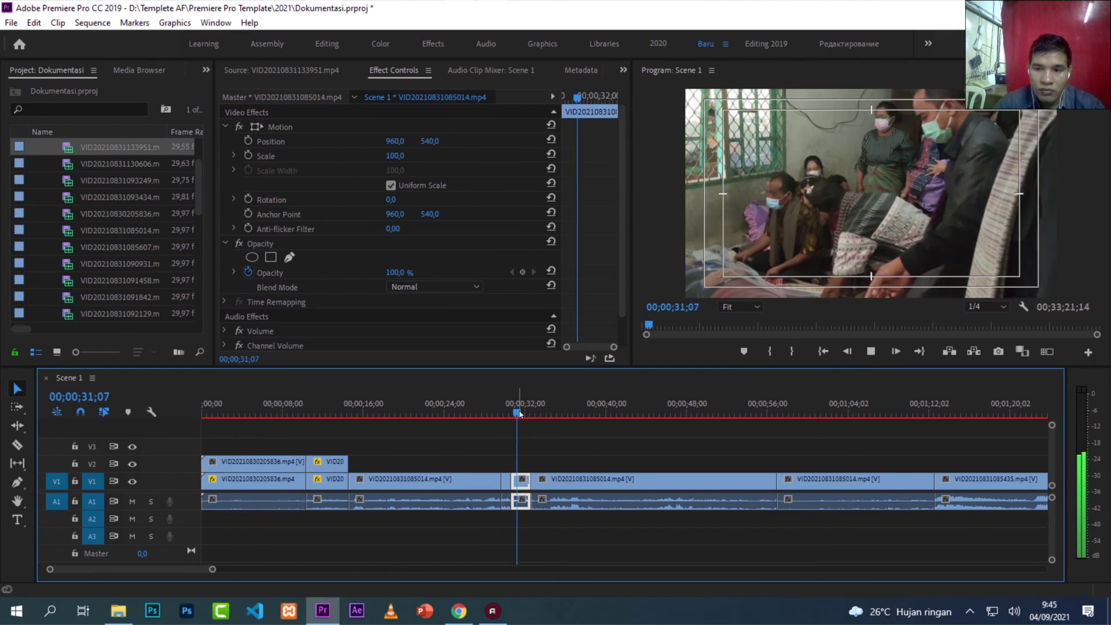
Step: Shorten the short clip at 31;06, then delete the leftover clip and its gap
click(524, 412)
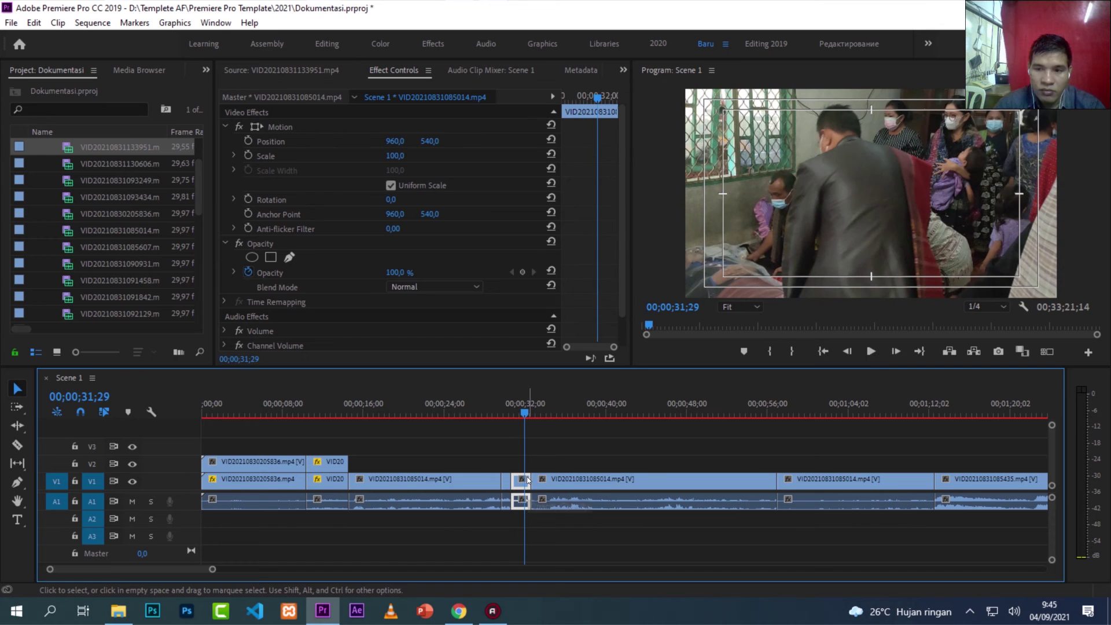
drag(524, 412, 516, 409)
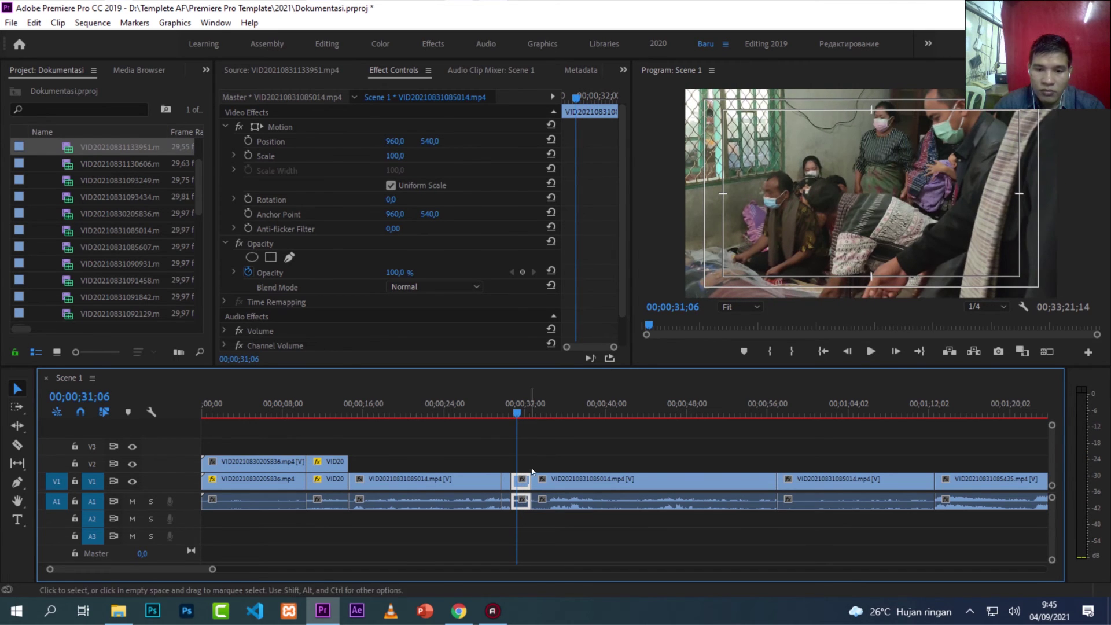
drag(529, 480, 507, 481)
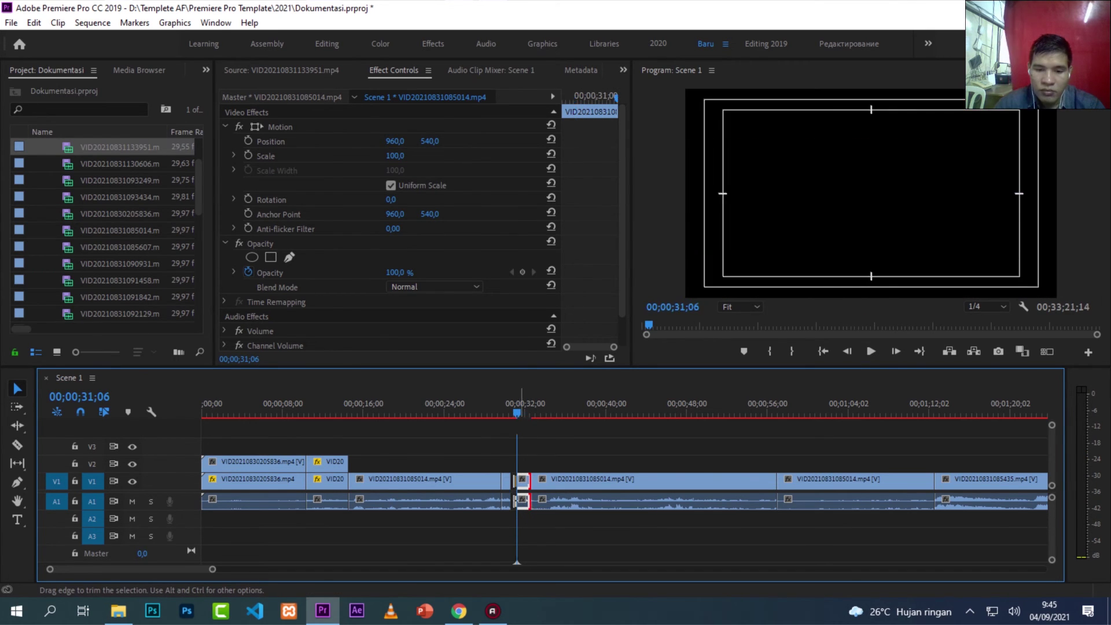
key(space)
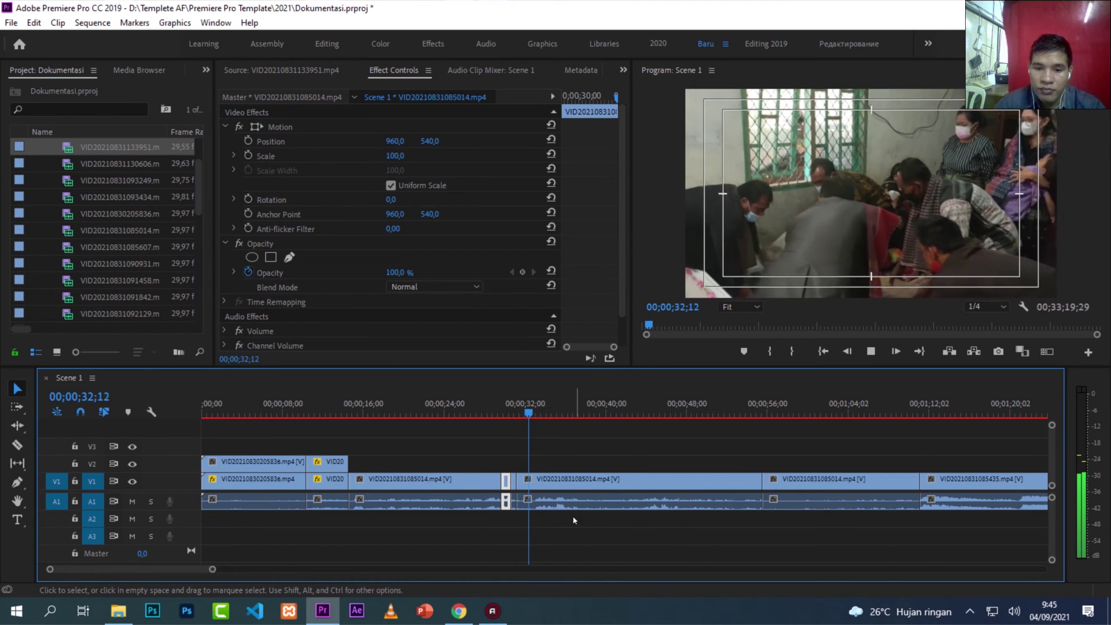
key(space)
key(Delete)
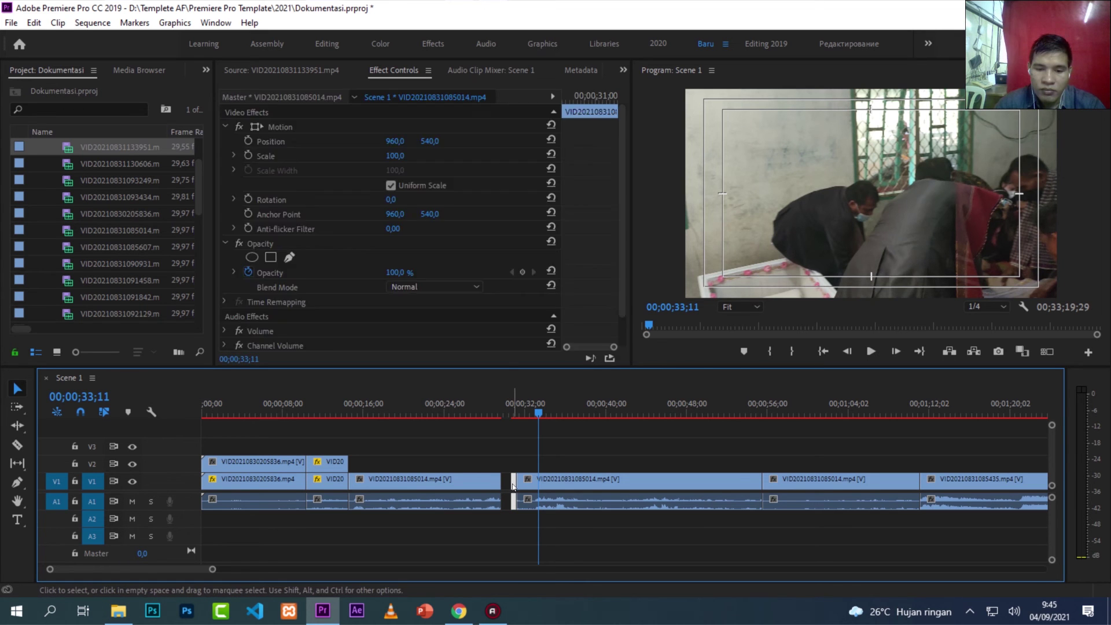
key(Delete)
Step: Trim the preceding clip's end back to 27;29, close the gap, and play the joined clips
click(499, 409)
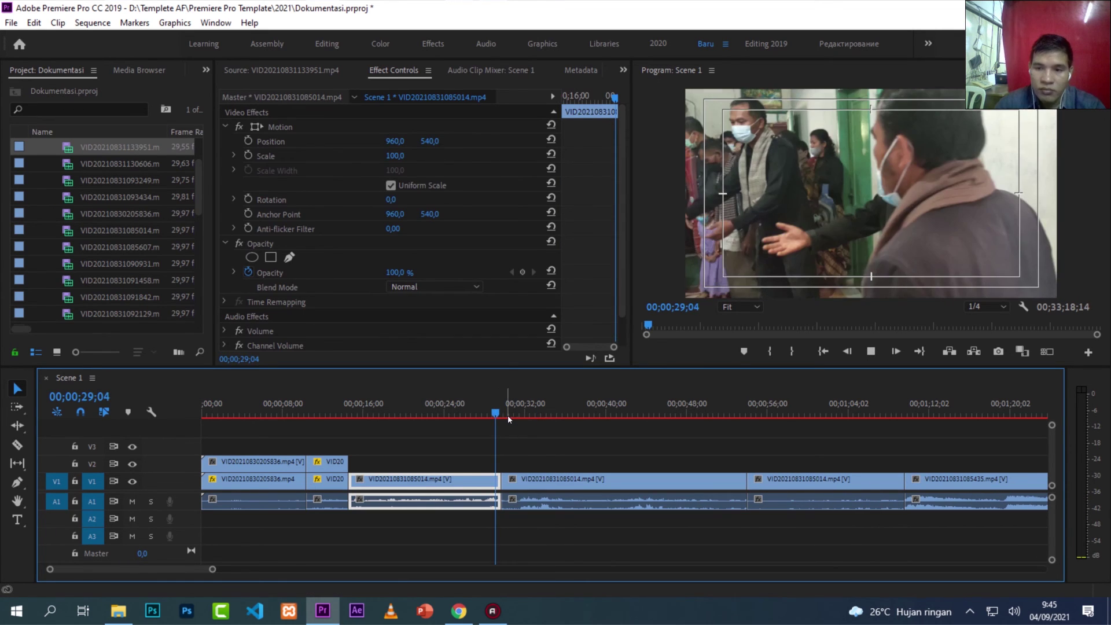
key(space)
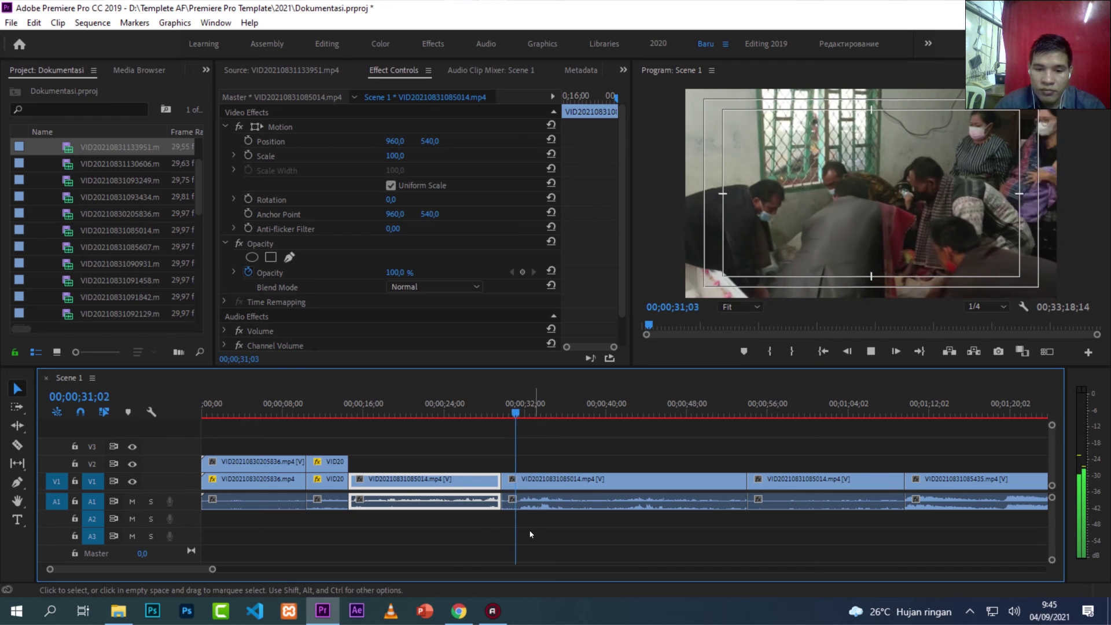
click(480, 412)
key(space)
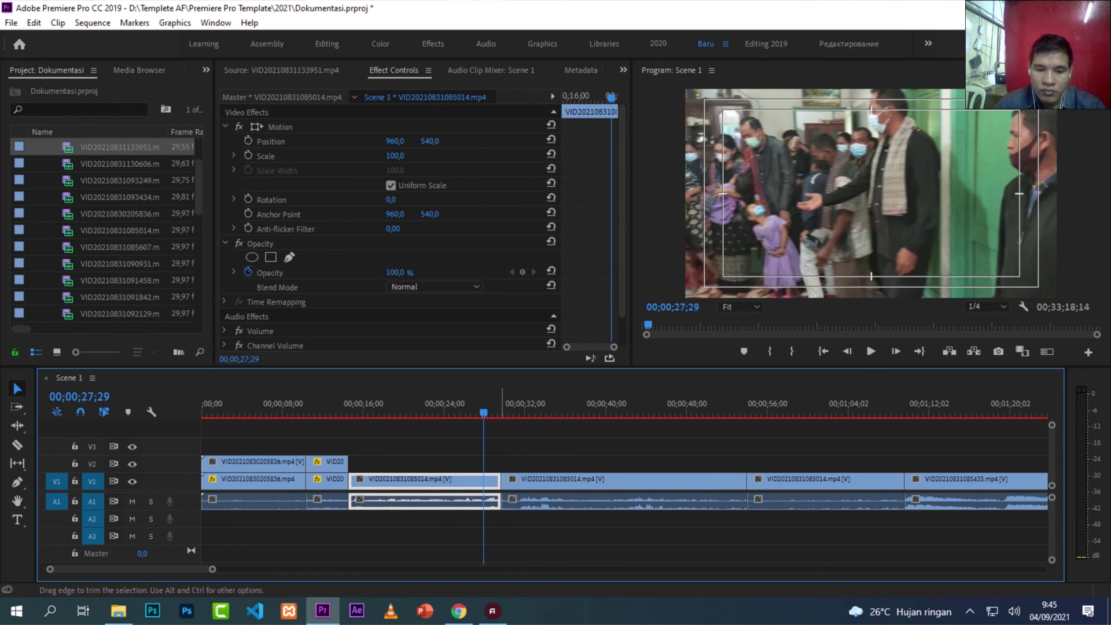
drag(499, 480, 490, 485)
click(490, 486)
key(Delete)
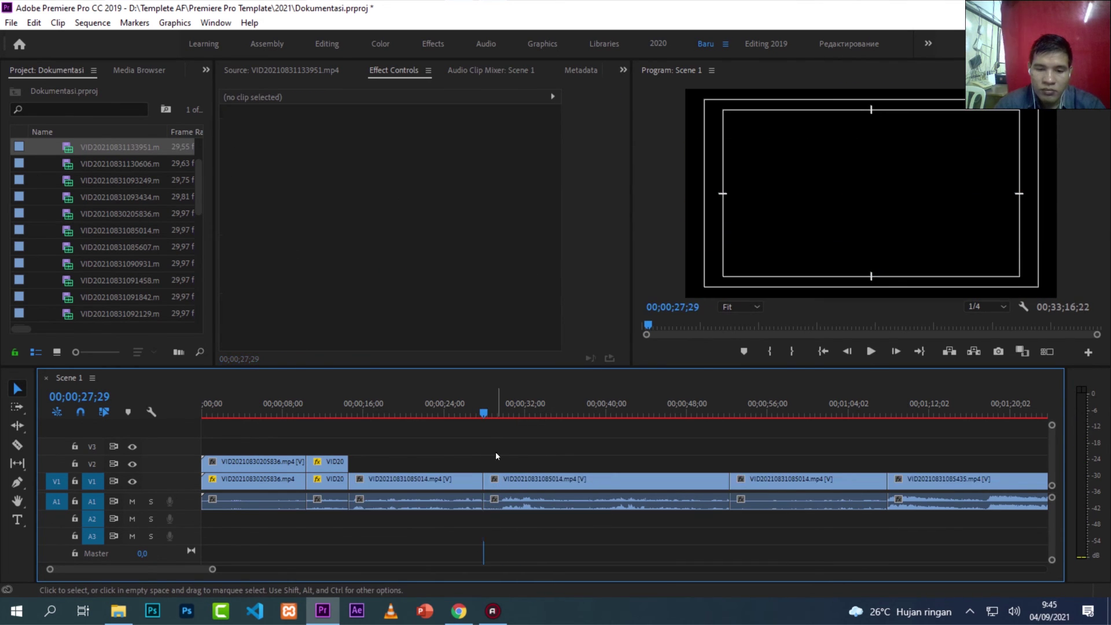
click(469, 412)
key(space)
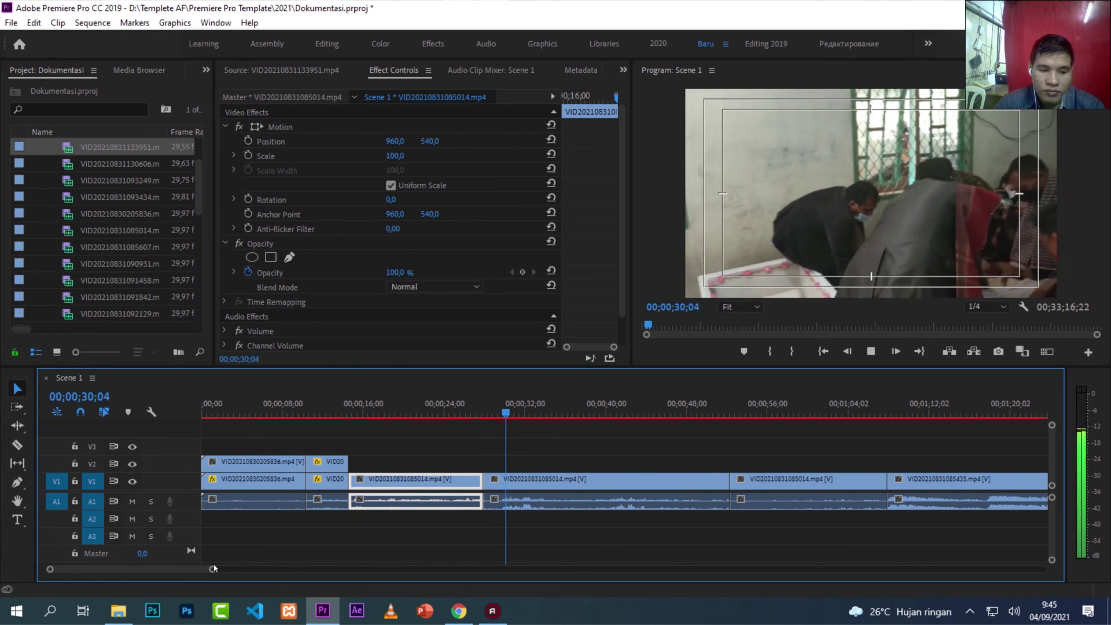
key(backslash)
key(minus)
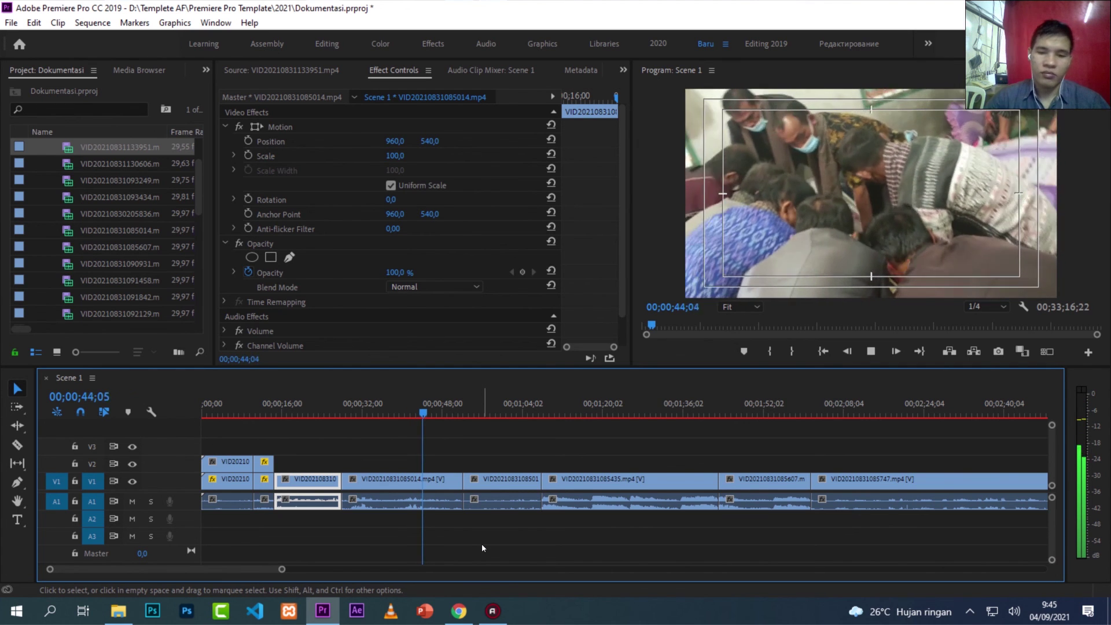
Step: Stop playback at 00;00;46;00 and switch over to File Explorer
key(space)
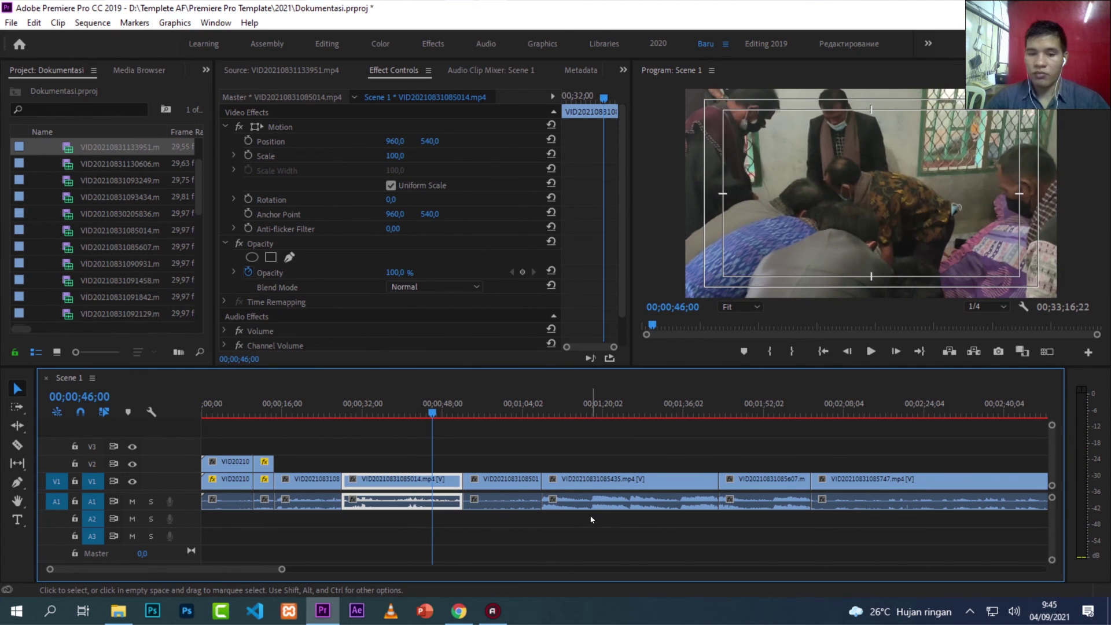
key(alt+Tab)
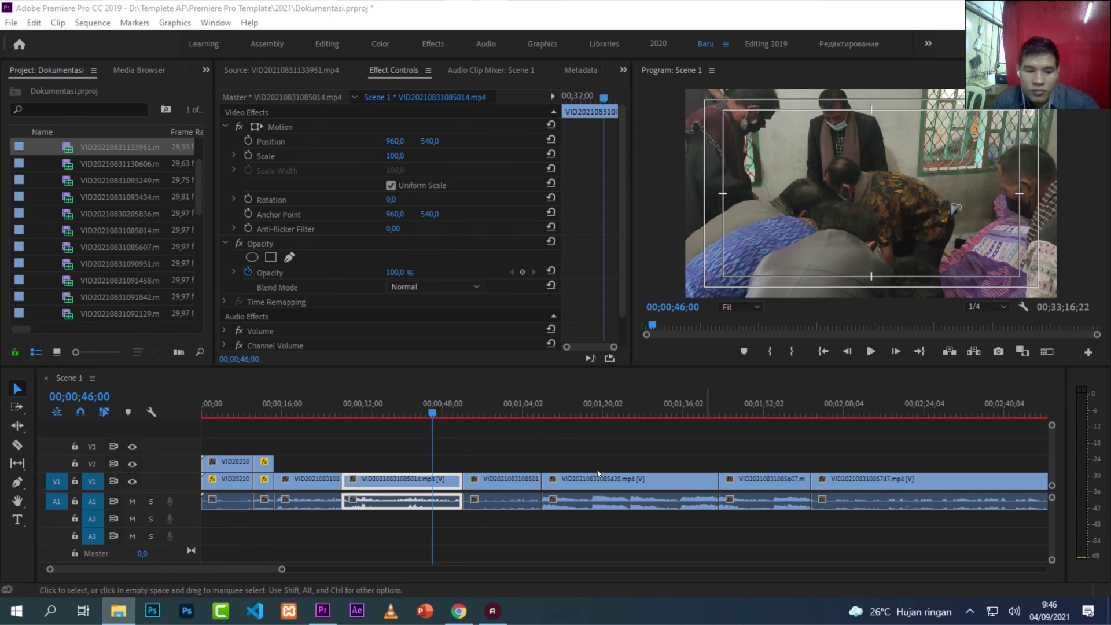
scroll(770, 419, down, 3)
Step: Drop VID20210901150054.mp4 onto V1 right after the last clip in Scene 1
scroll(770, 419, down, 3)
scroll(770, 419, down, 3)
drag(737, 405, 732, 405)
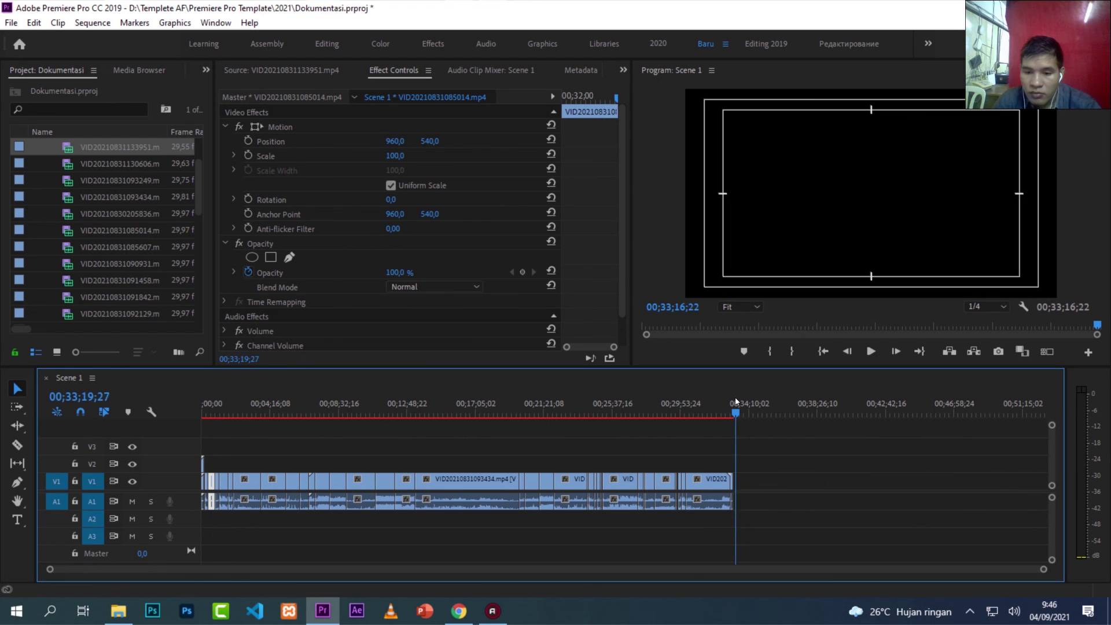
scroll(465, 485, up, 1)
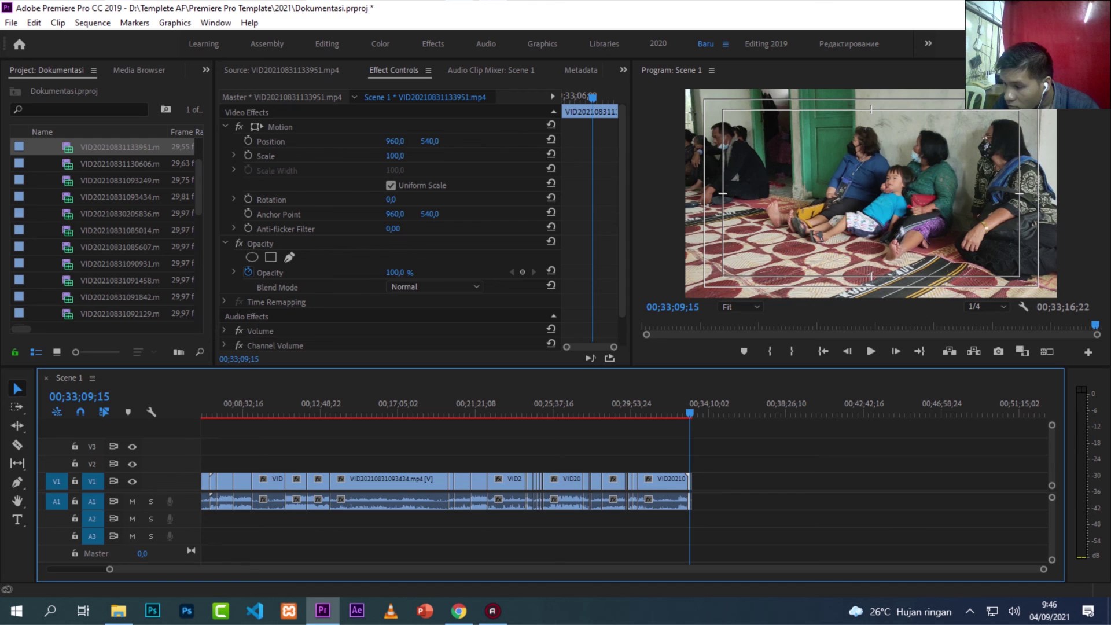
scroll(618, 502, up, 2)
scroll(617, 502, up, 2)
scroll(618, 502, up, 2)
scroll(618, 502, up, 2)
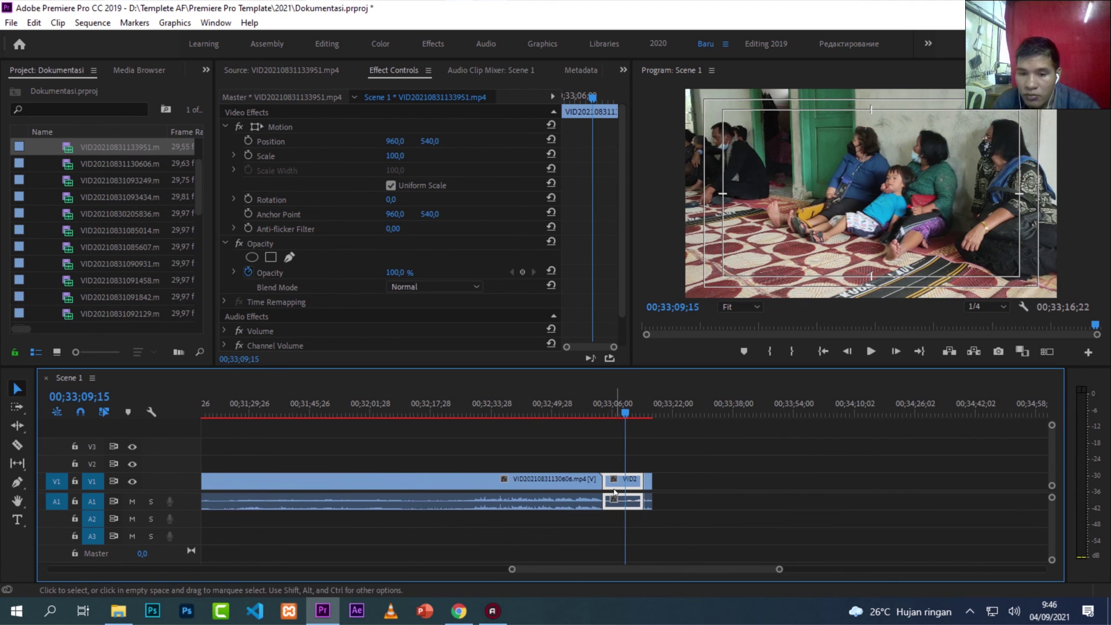
click(648, 399)
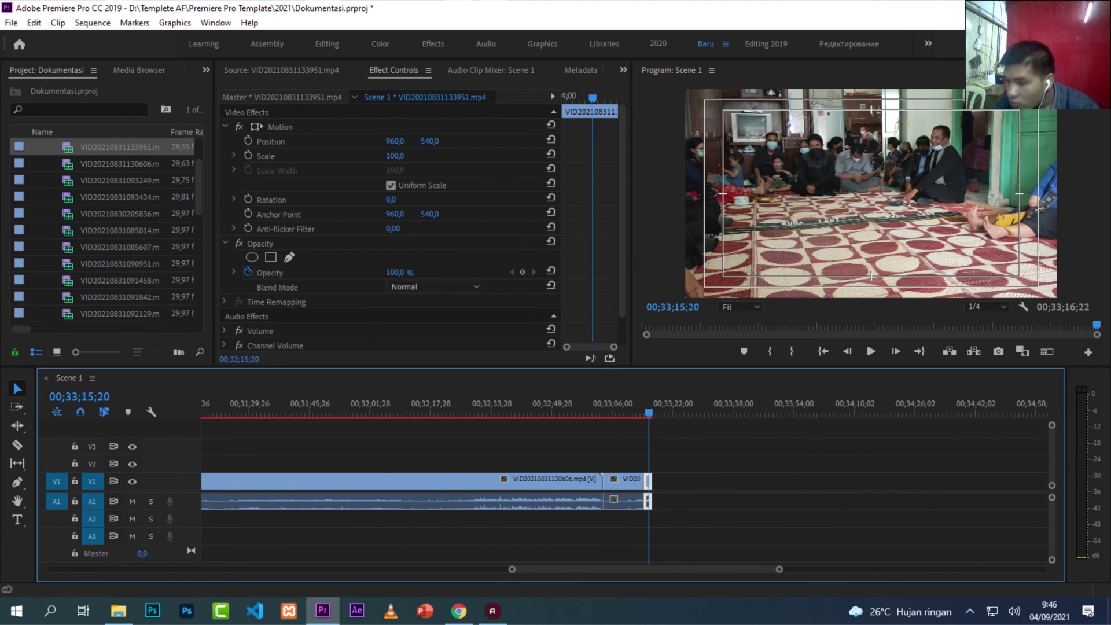
drag(1099, 439, 679, 484)
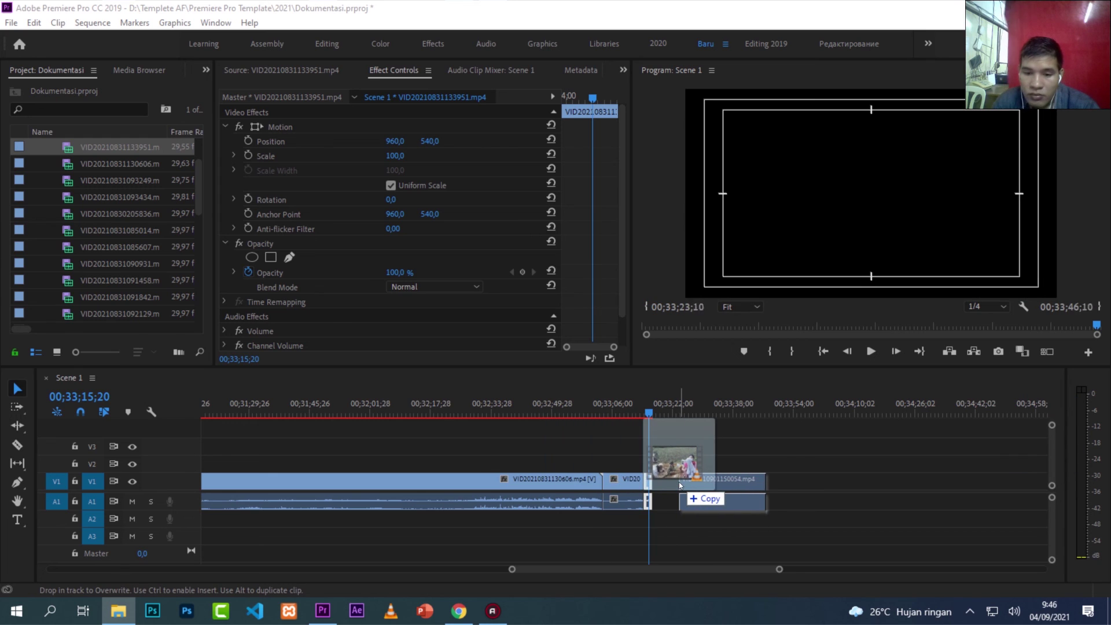
drag(678, 482, 665, 482)
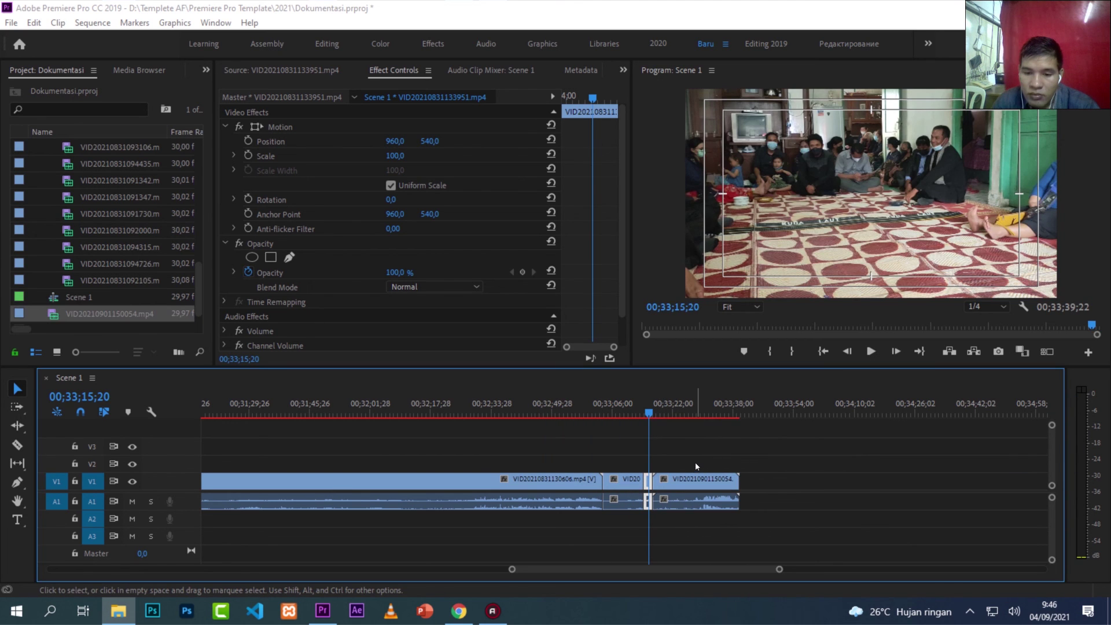
Step: Review the graveside clip and trim its tail back to the chosen end point
key(space)
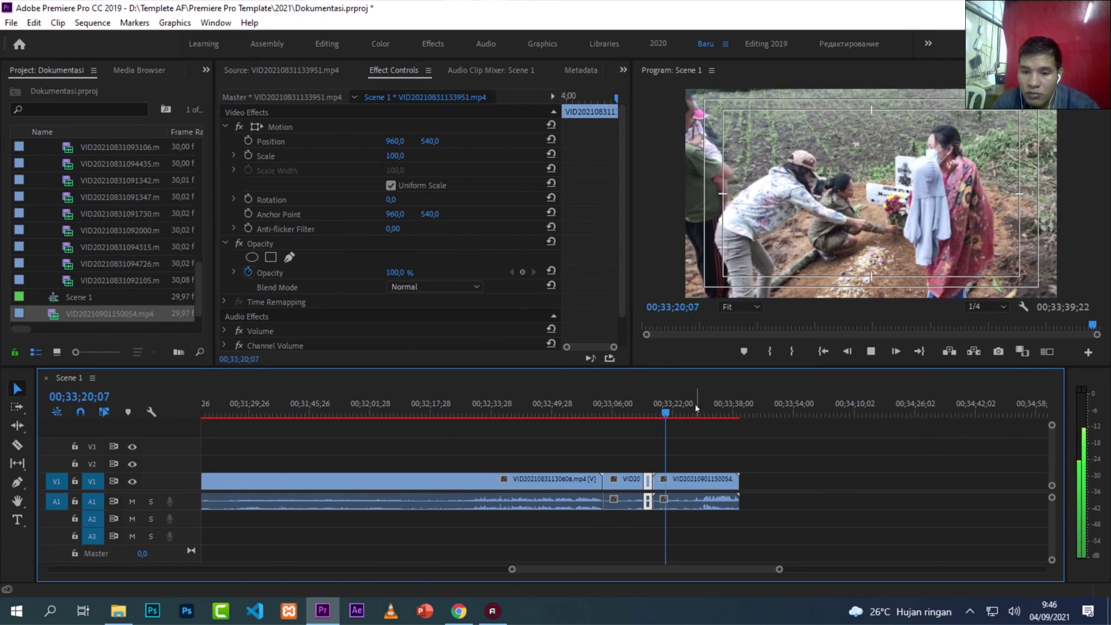
drag(681, 405, 718, 401)
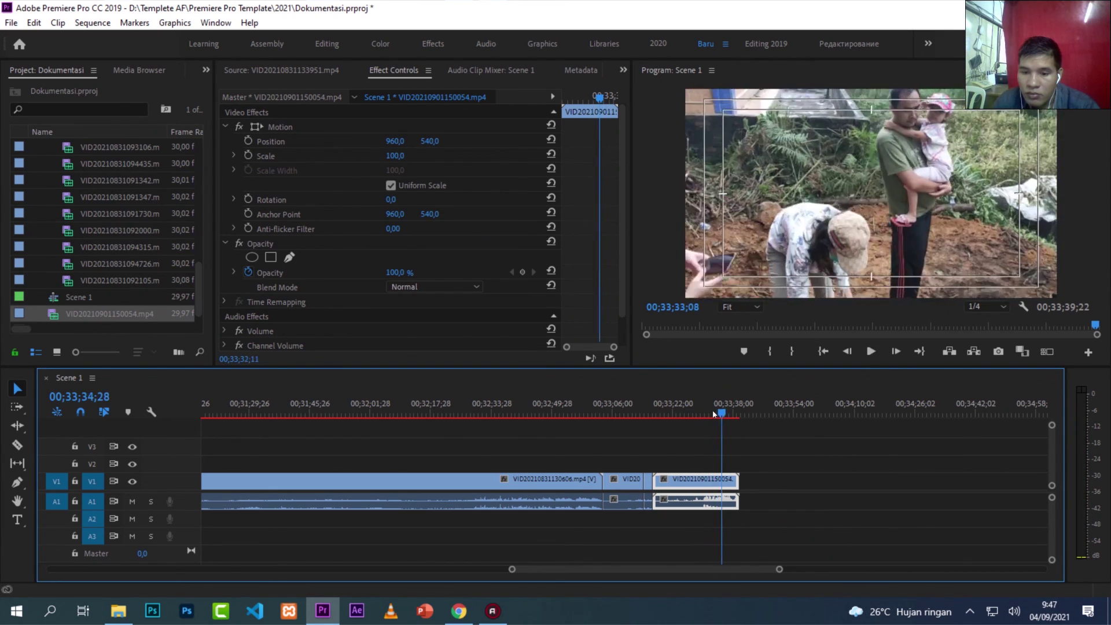
drag(713, 409, 702, 412)
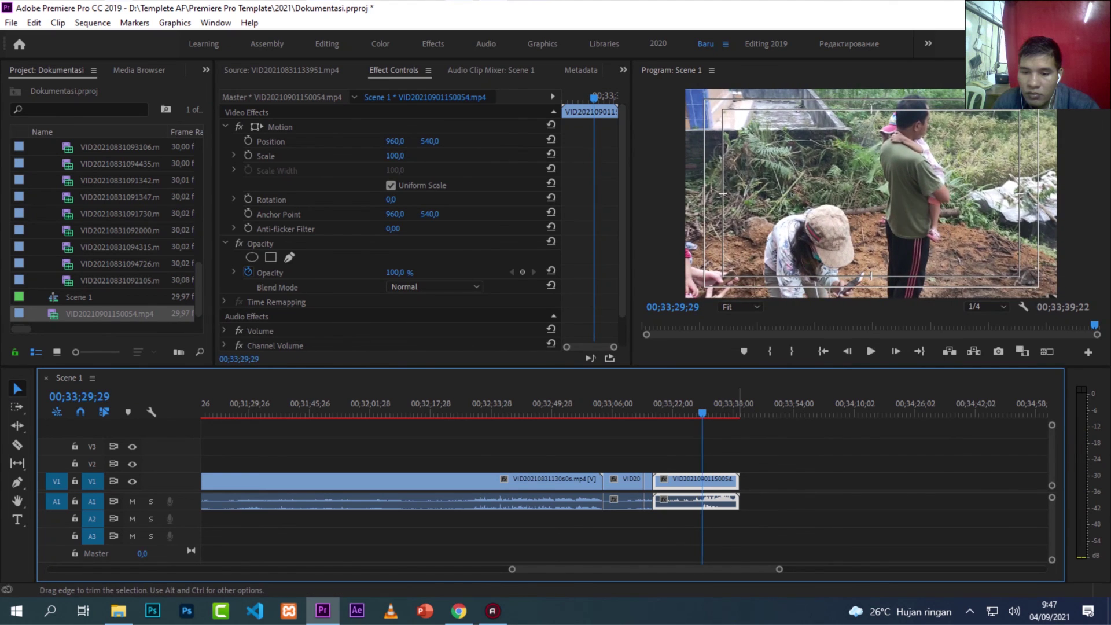
drag(737, 480, 701, 480)
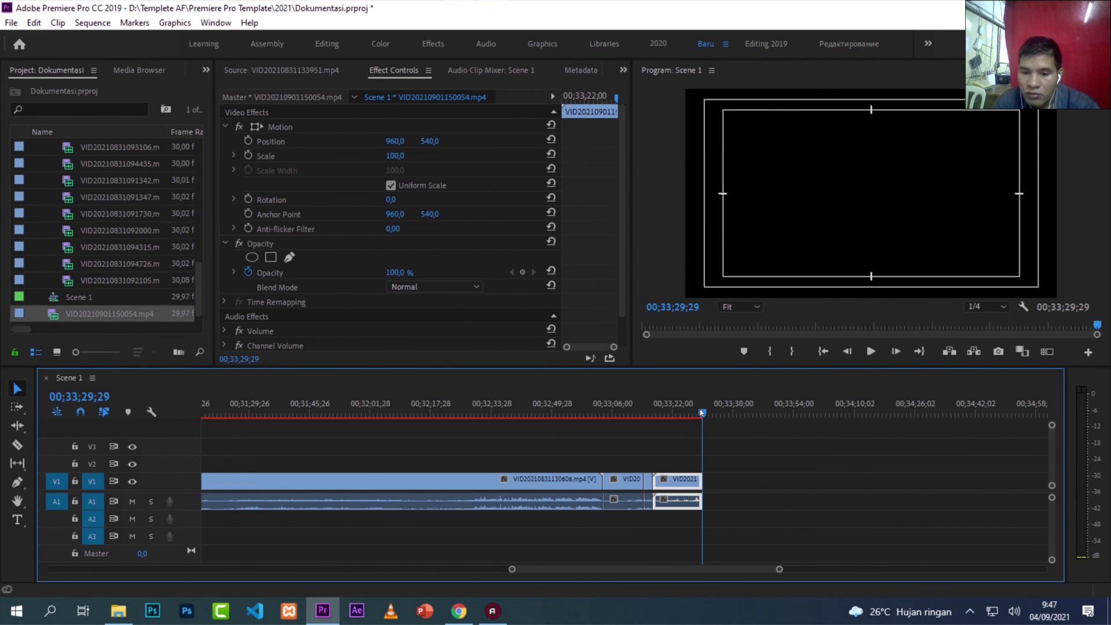
click(666, 409)
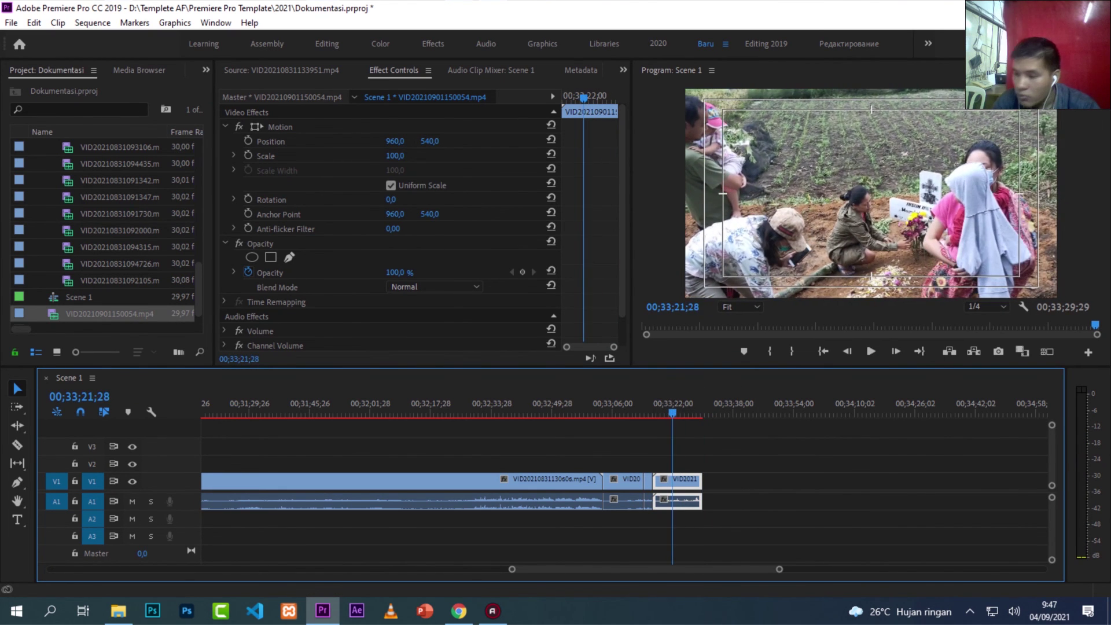
Step: Append VID20210901150157.mp4 after the trimmed graveside clip and play it back
drag(119, 610, 711, 483)
click(703, 413)
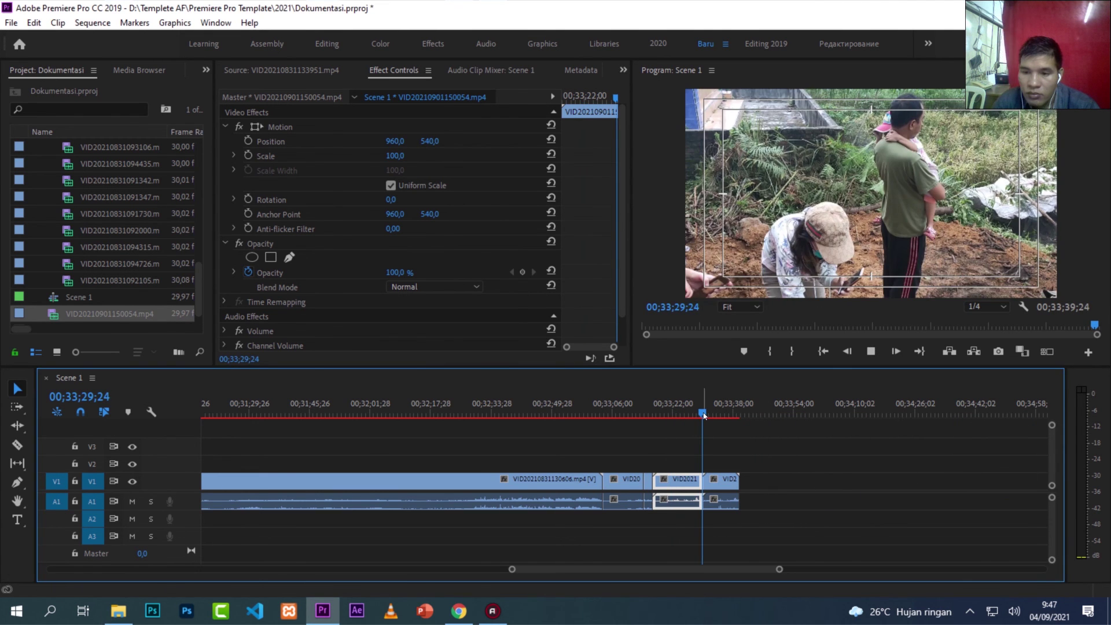
key(space)
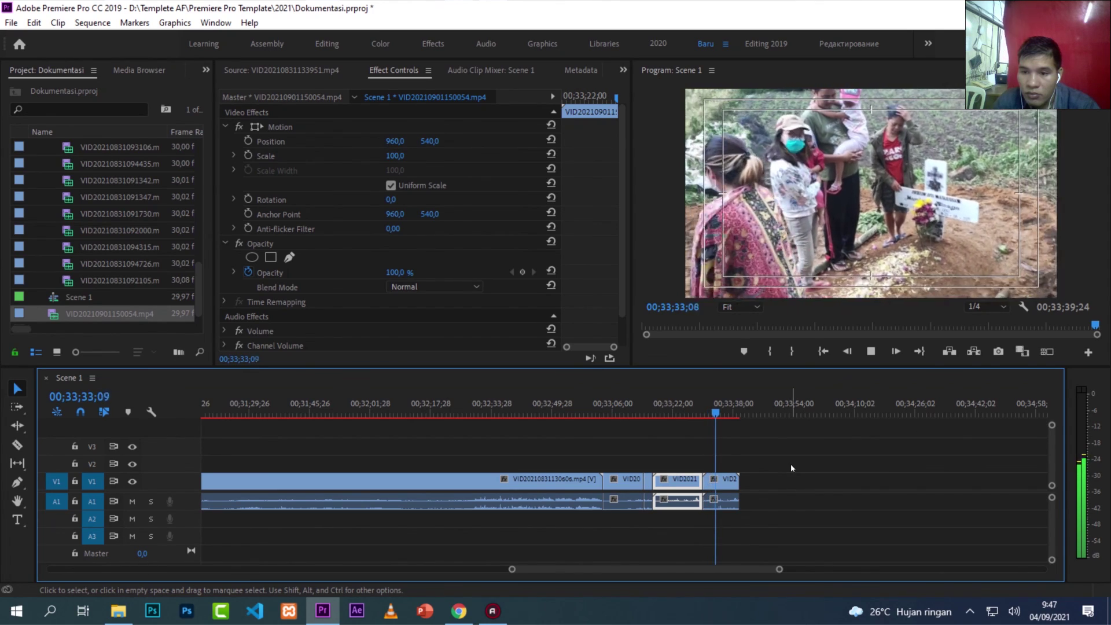
click(735, 409)
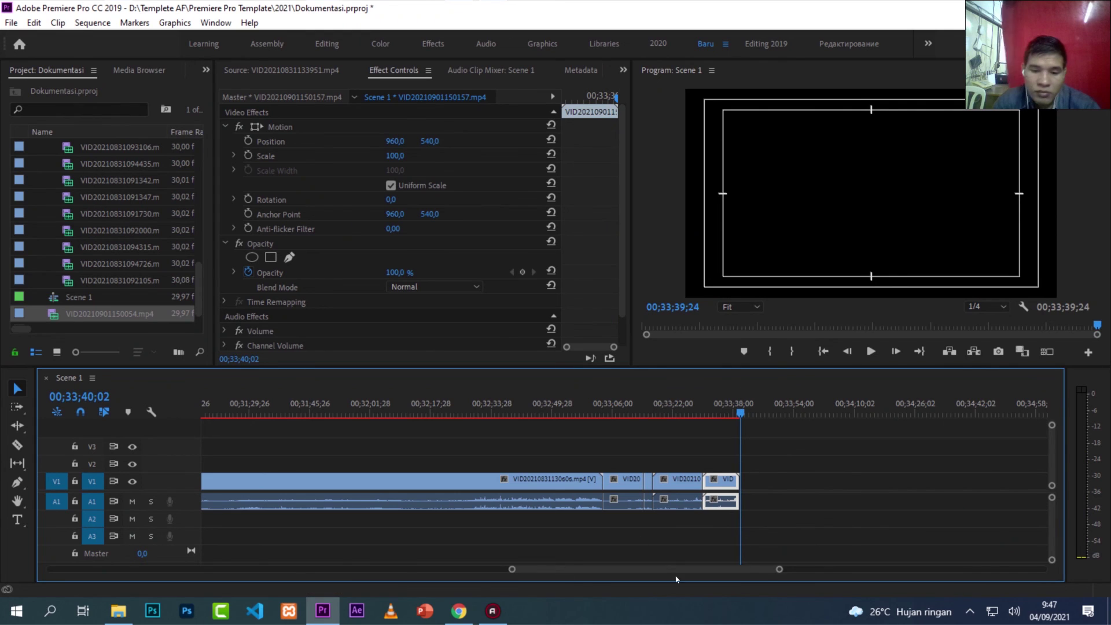
key(minus)
key(minus)
key(minus)
key(minus)
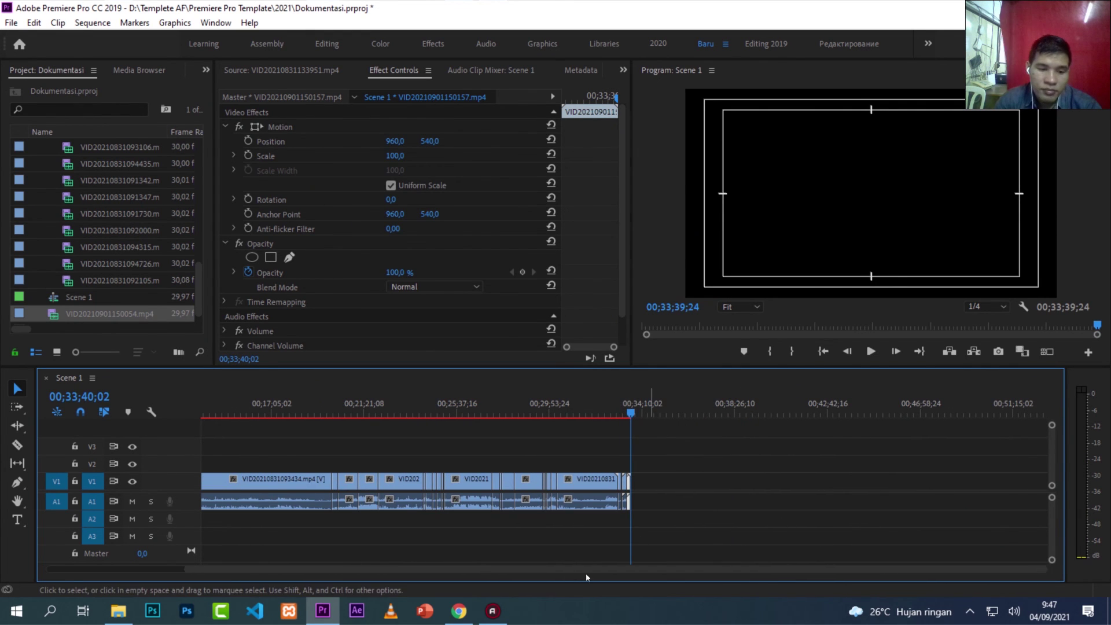
key(minus)
key(minus)
key(minus)
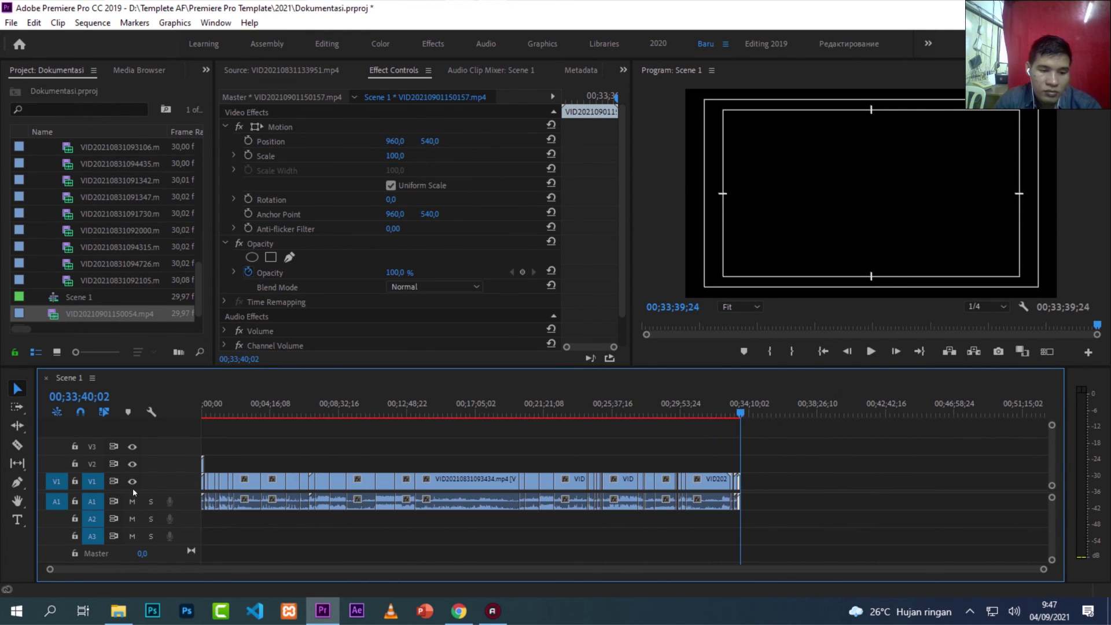
drag(225, 404, 210, 411)
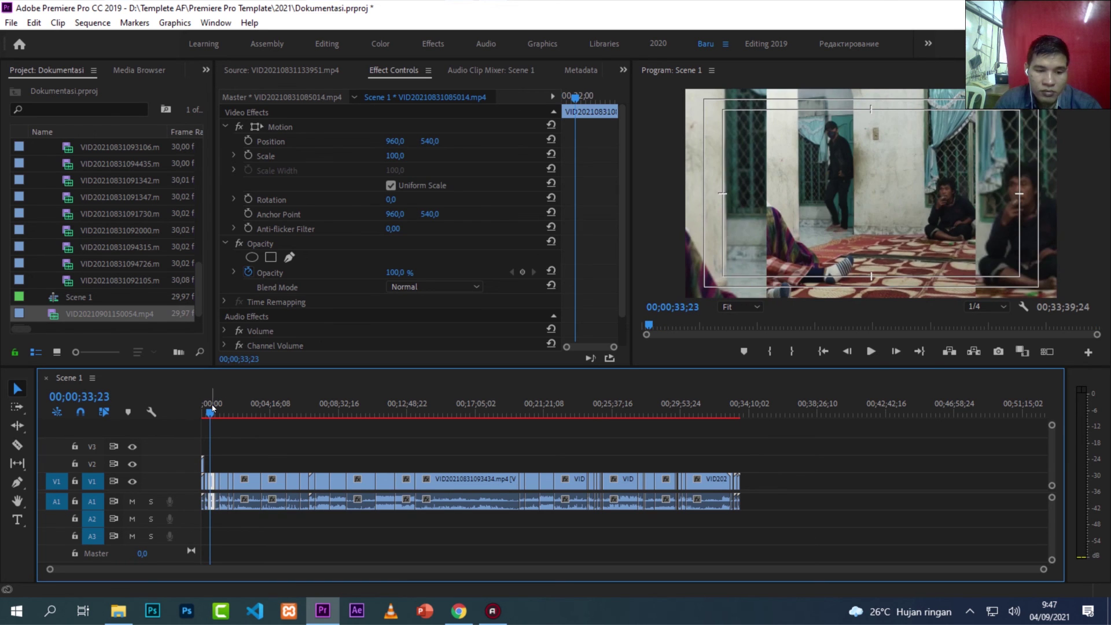
key(alt+Tab)
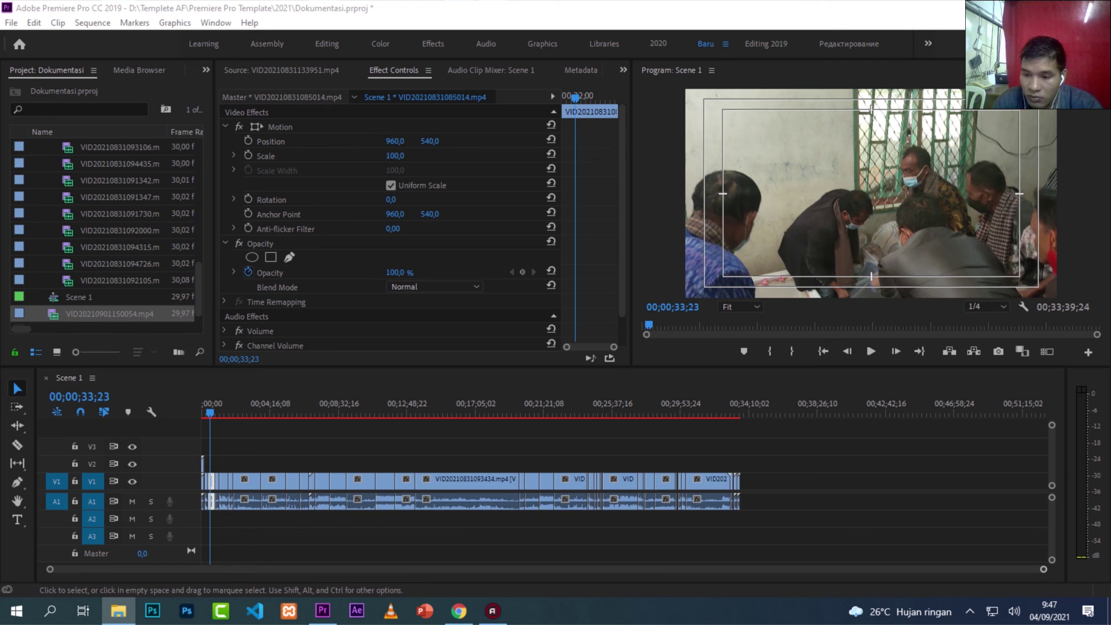
key(alt+Tab)
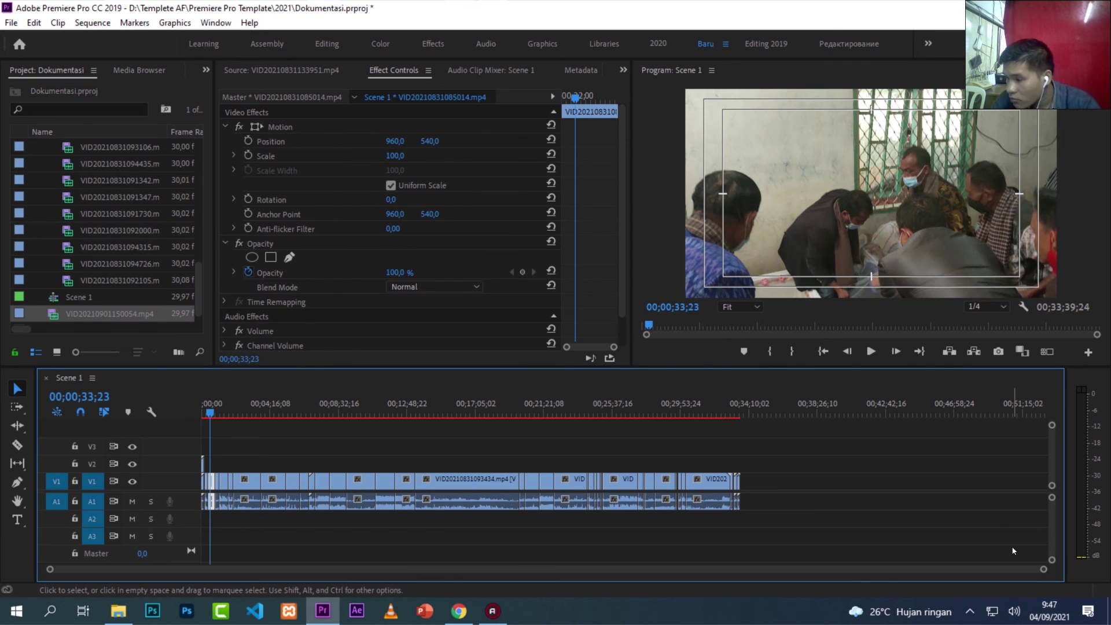
key(Home)
key(space)
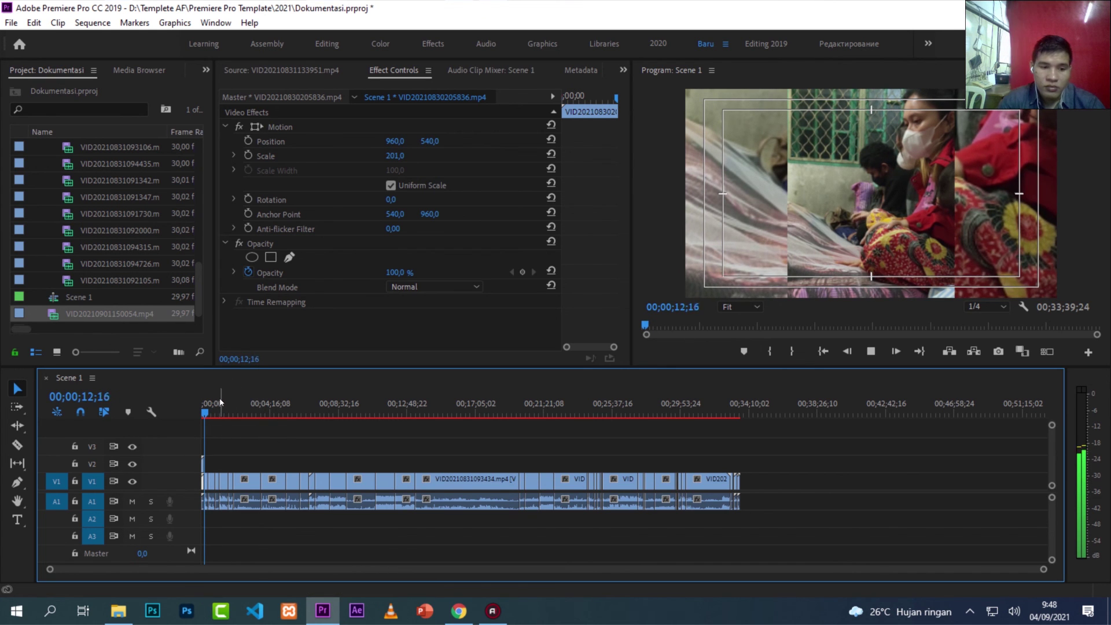
drag(214, 405, 202, 405)
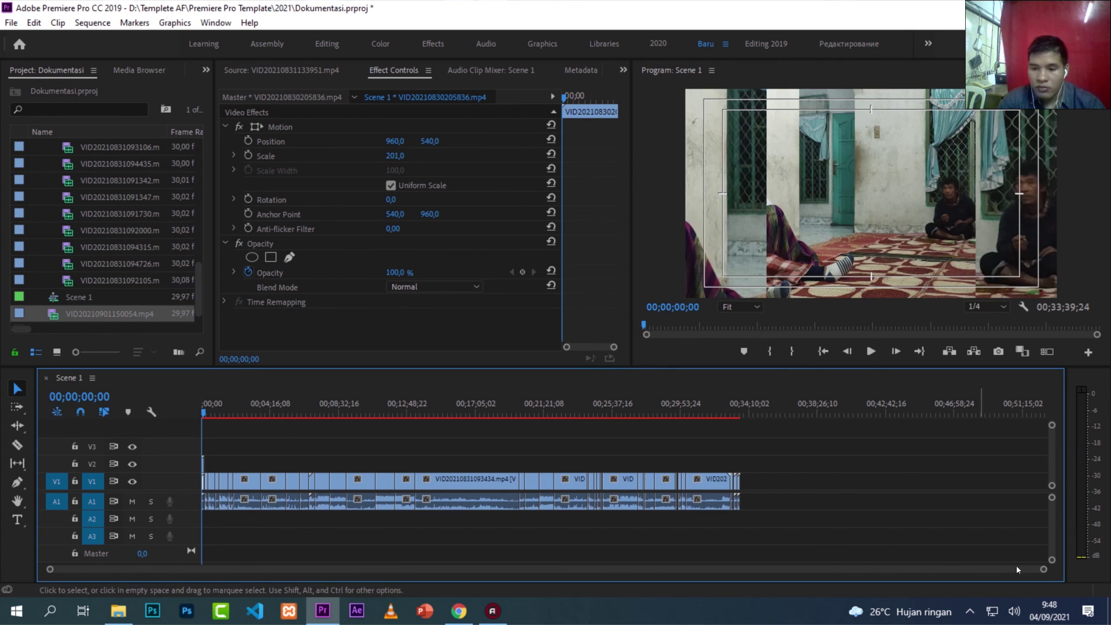